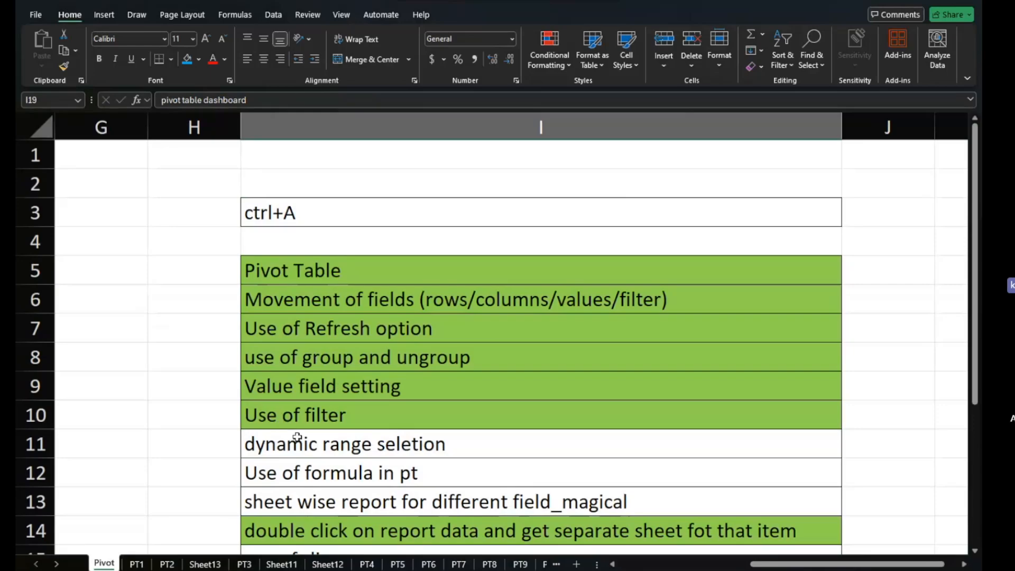
Review the list of pivot table topics in I5:I19 on the Pivot sheet.
scroll(297, 436, "up", 2)
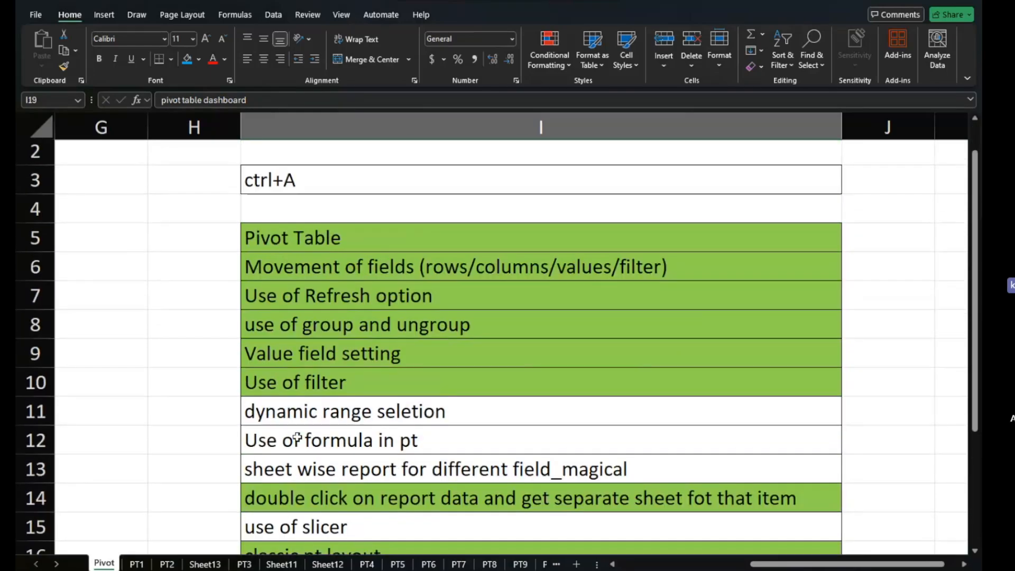
scroll(297, 437, "down", 3)
scroll(340, 331, "up", 3)
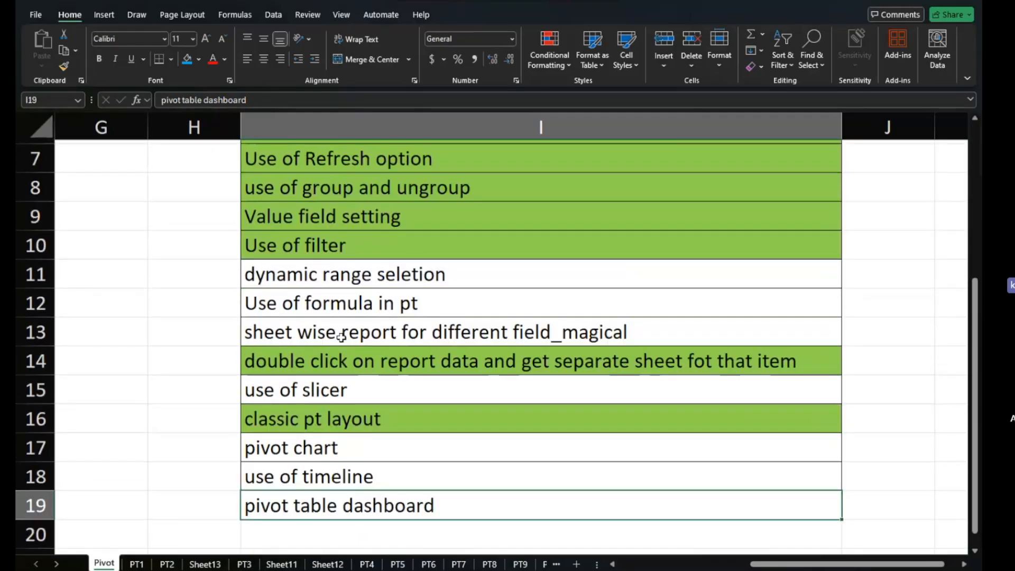
left_click(370, 218)
left_click_drag(370, 217, 366, 449)
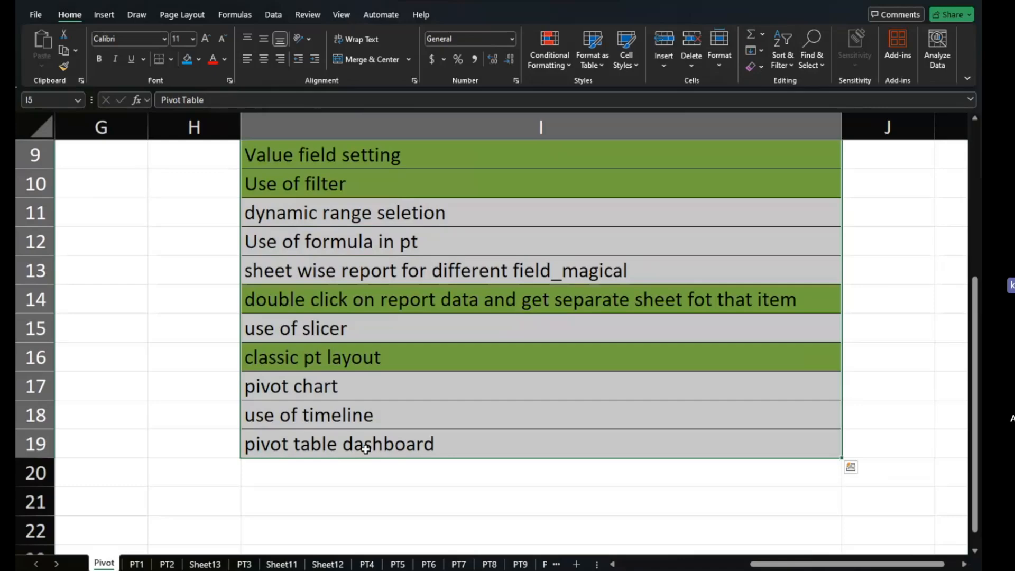
scroll(365, 448, "up", 3)
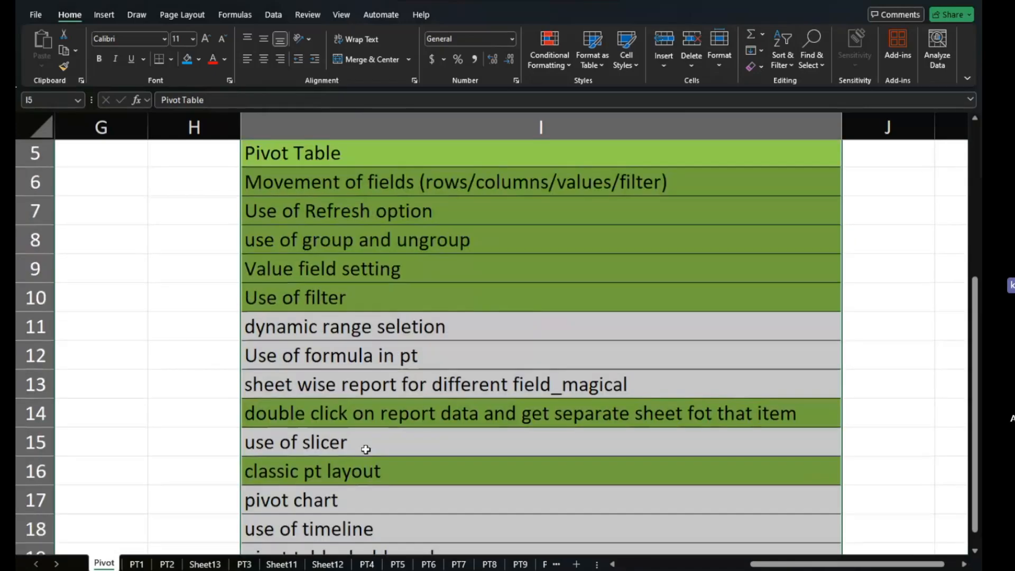
scroll(365, 437, "down", 1)
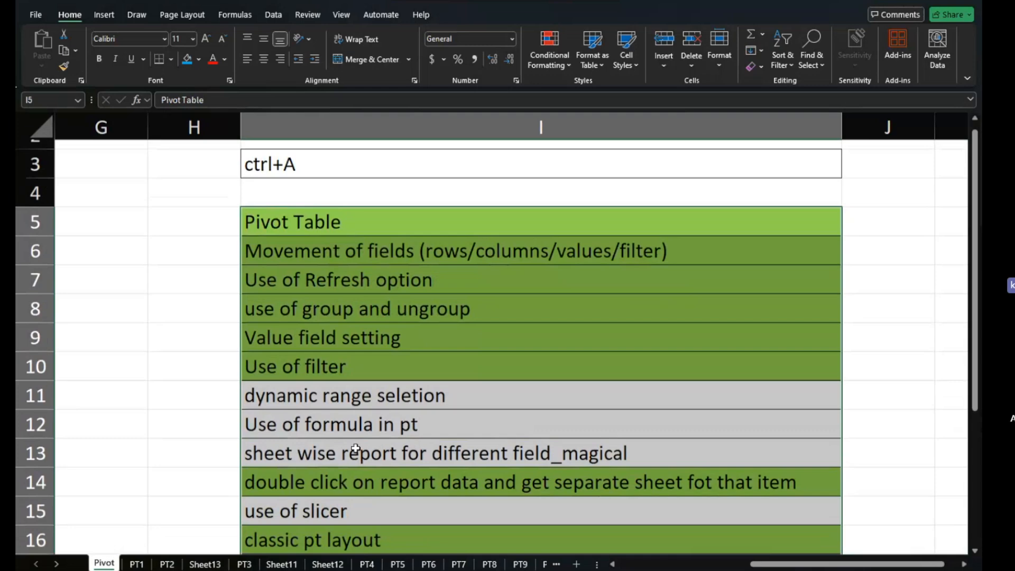
left_click(356, 448)
scroll(356, 449, "down", 2)
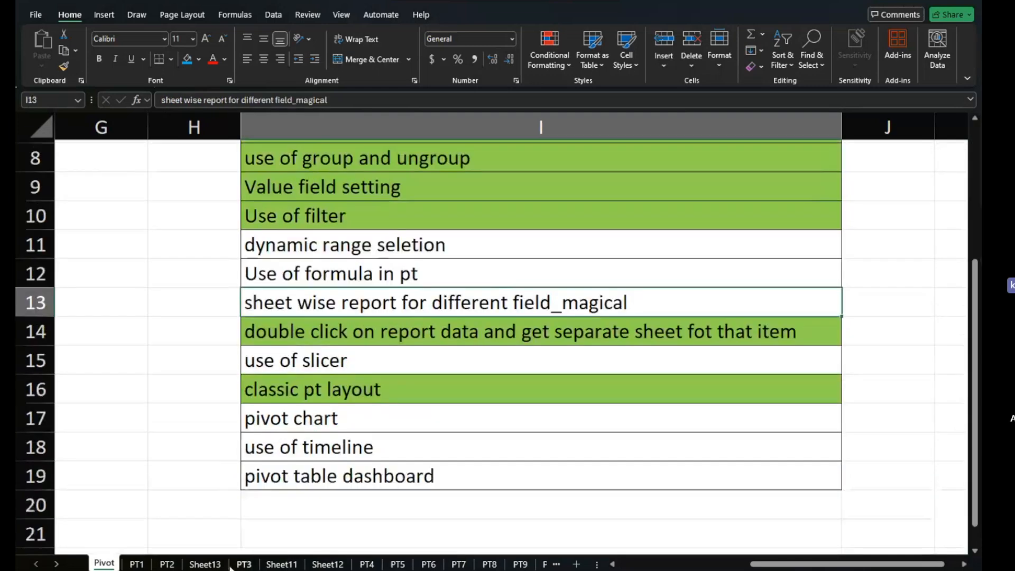
Look through the existing report sheets, including PT1, Sheet13, PT3, Sheet11, Sheet12 and PT10, through to the Data sheet.
left_click(137, 564)
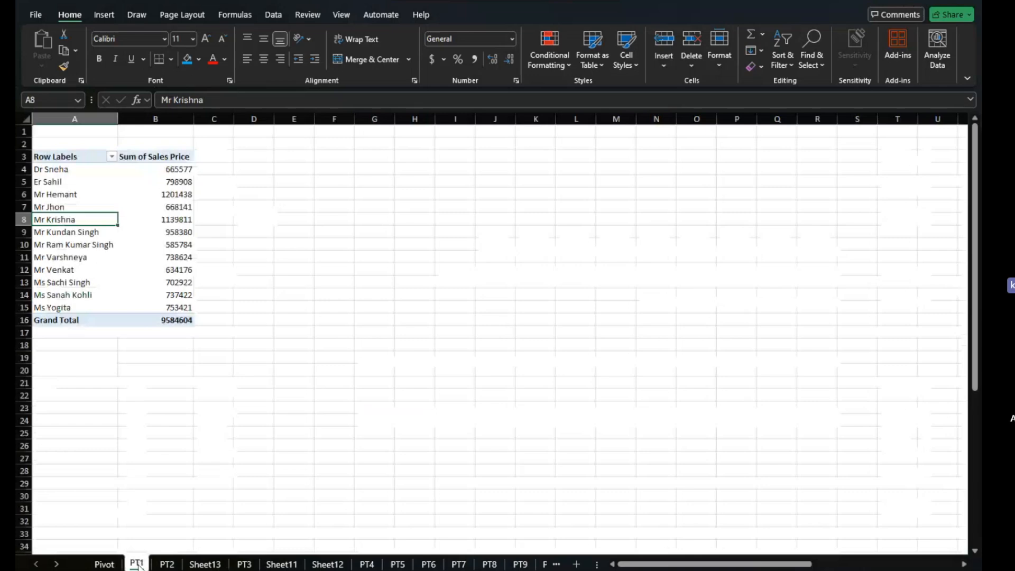
left_click(199, 565)
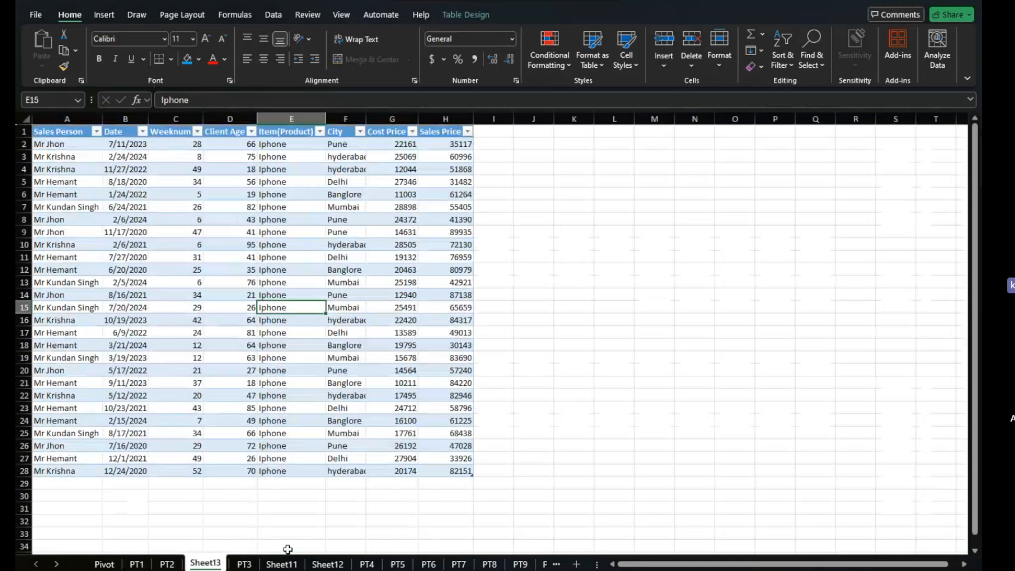
key("ctrl+Page_Down")
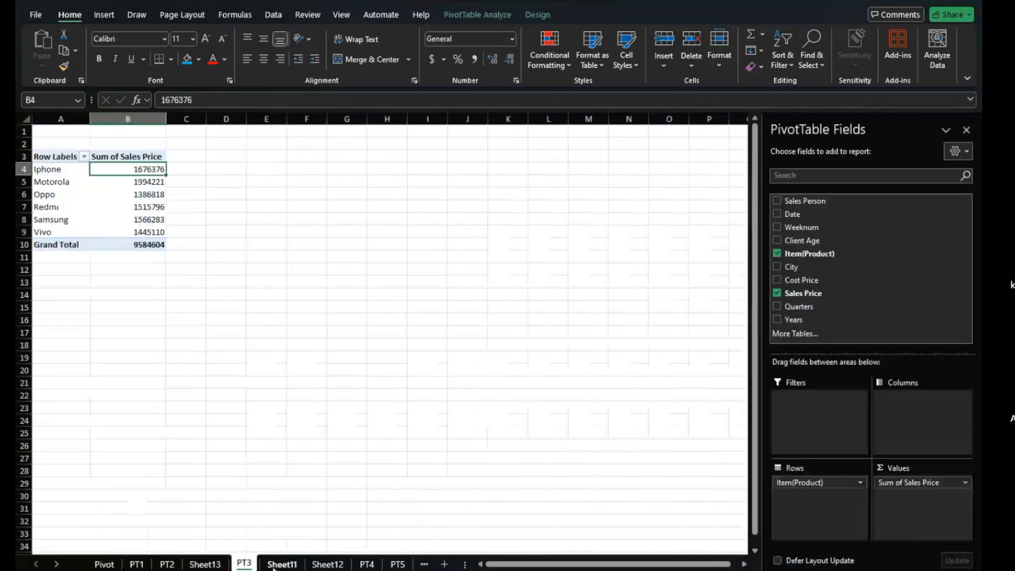
left_click(273, 565)
left_click(328, 564)
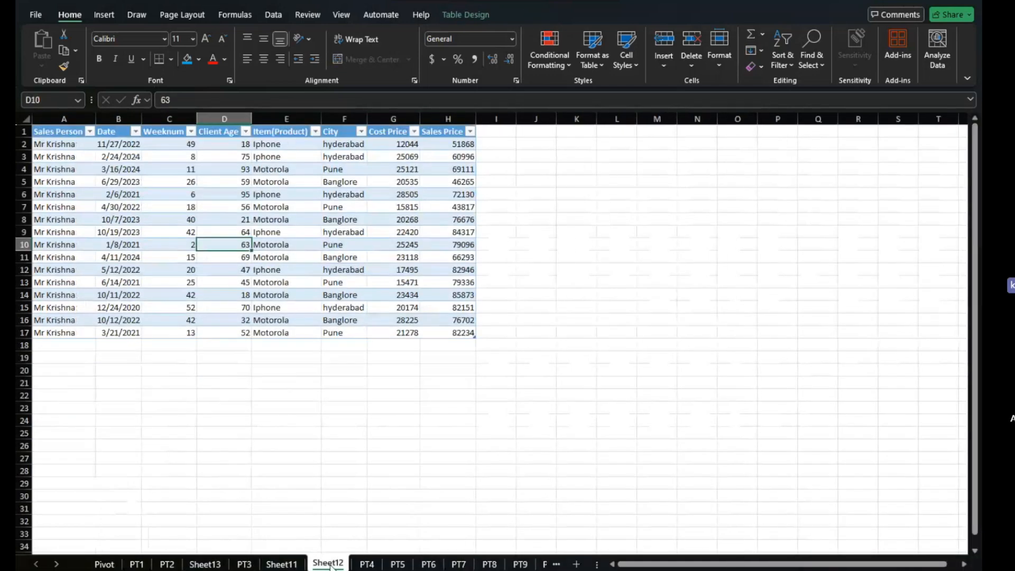
scroll(431, 564, "down", 3)
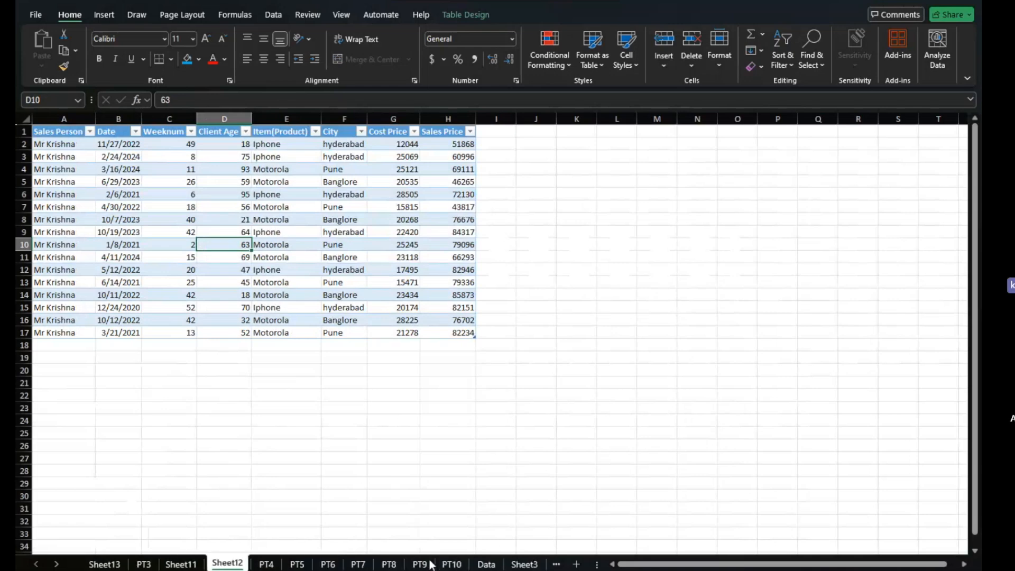
scroll(431, 564, "up", 3)
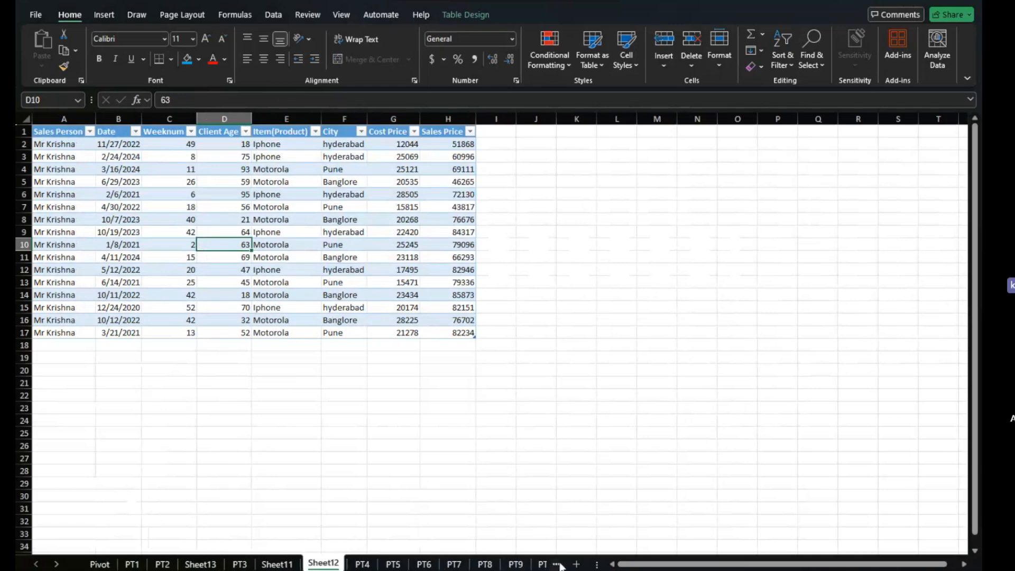
left_click(558, 564)
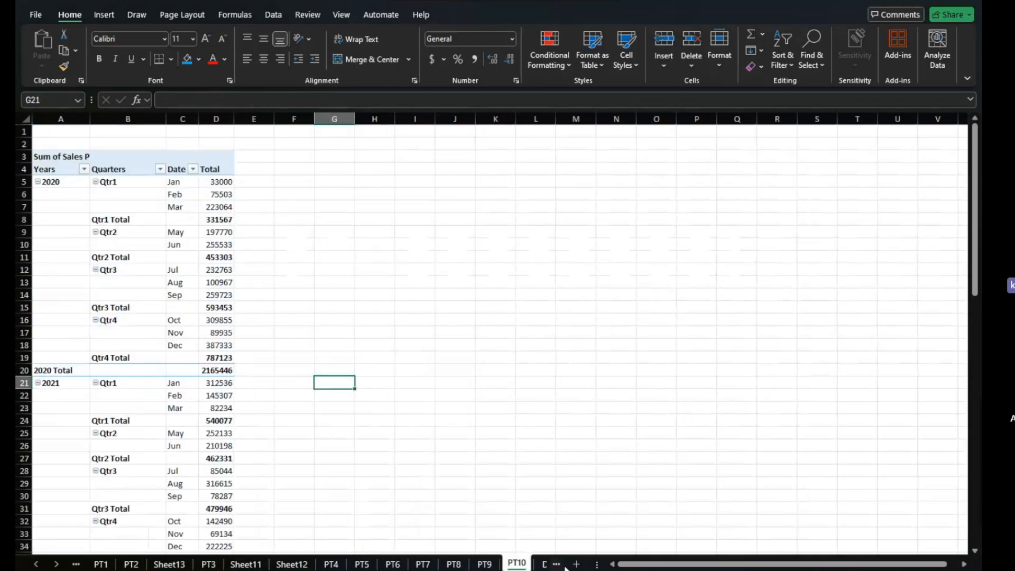
left_click(558, 564)
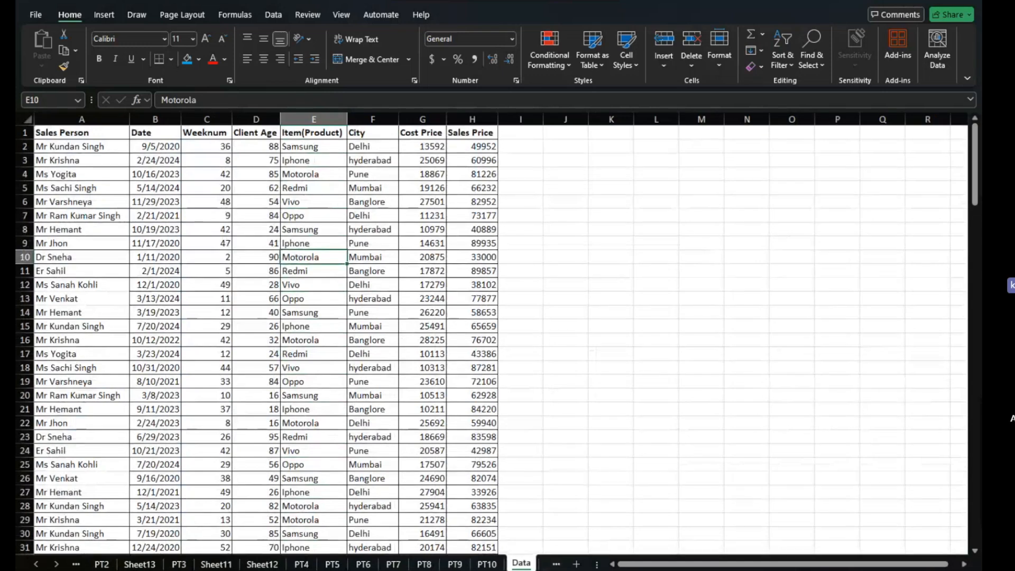
Examine the Data and Sheet3 sheets at the end of the workbook and return to the Pivot sheet.
left_click(76, 565)
left_click(76, 565)
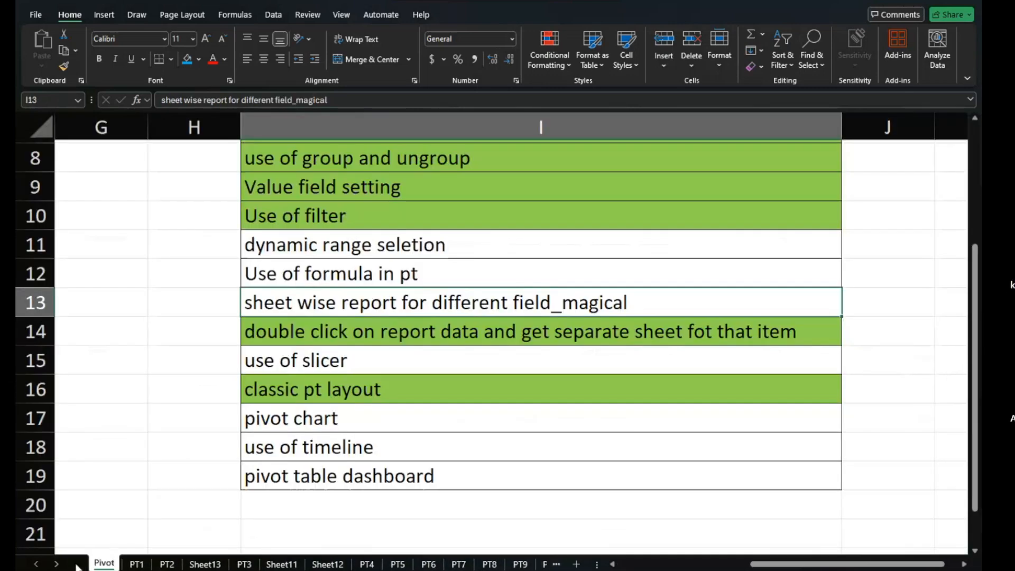
left_click(557, 565)
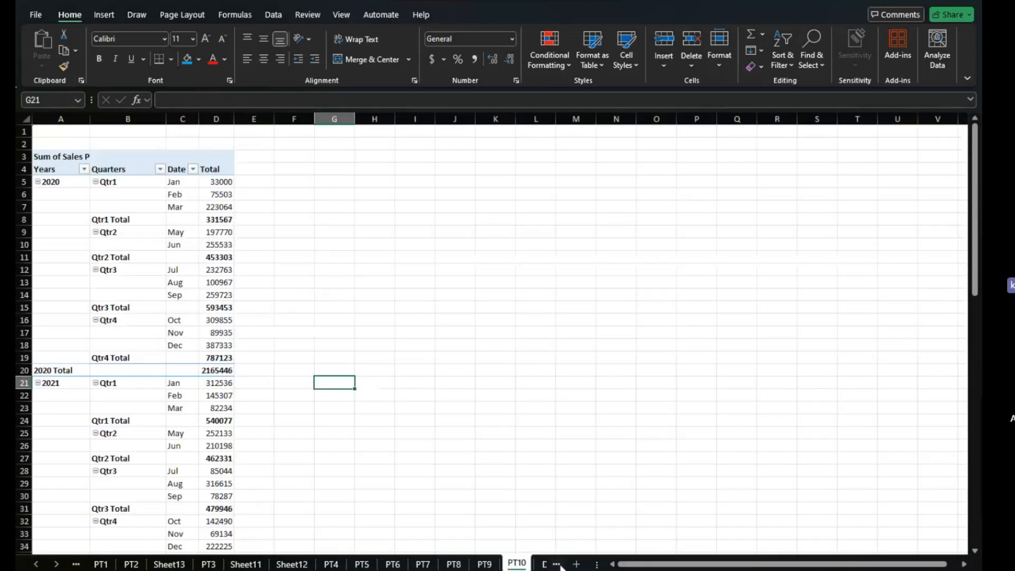
left_click(560, 565)
left_click(560, 565)
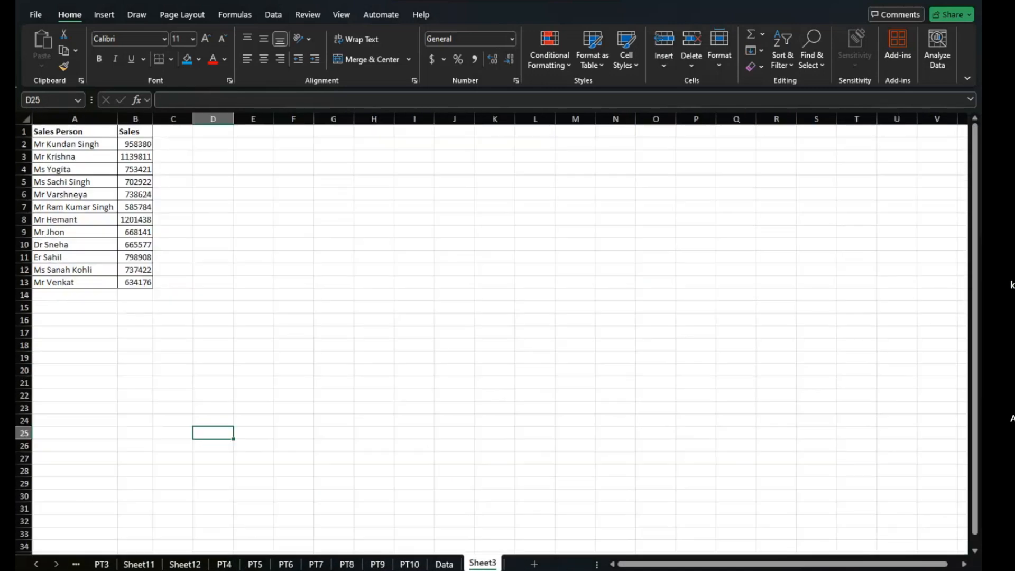
left_click(444, 564)
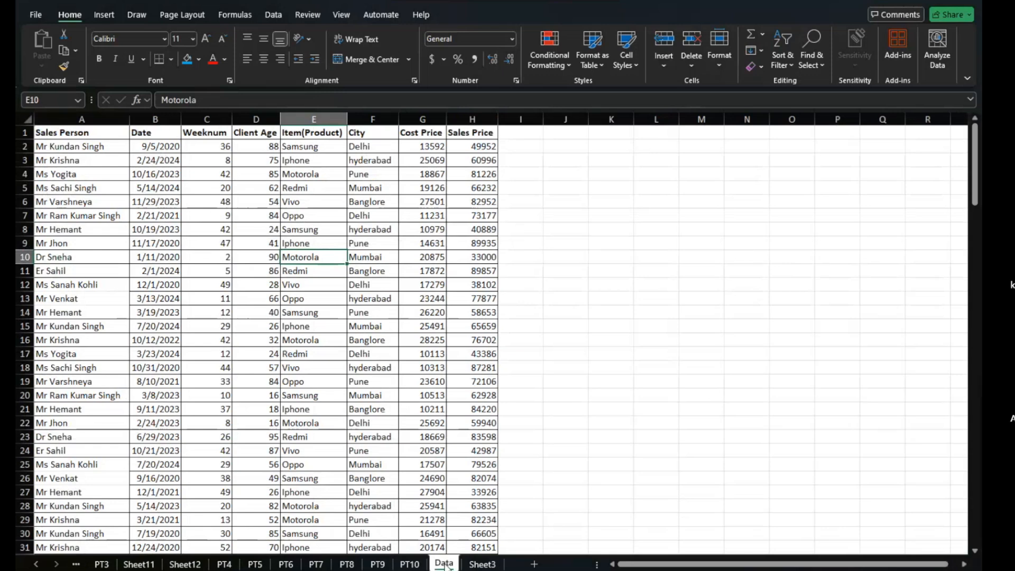
left_click(480, 565)
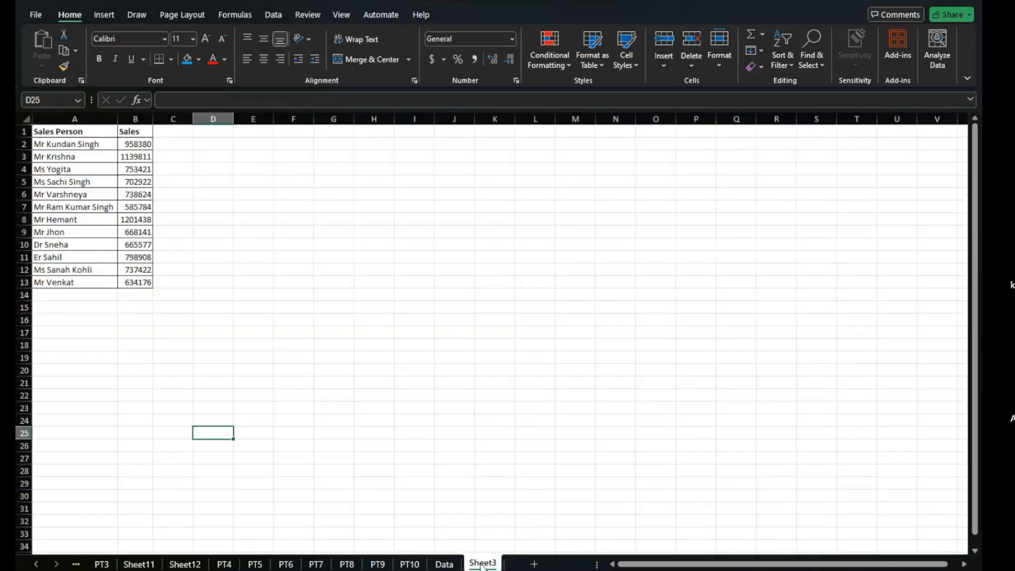
left_click(77, 565)
left_click(78, 565)
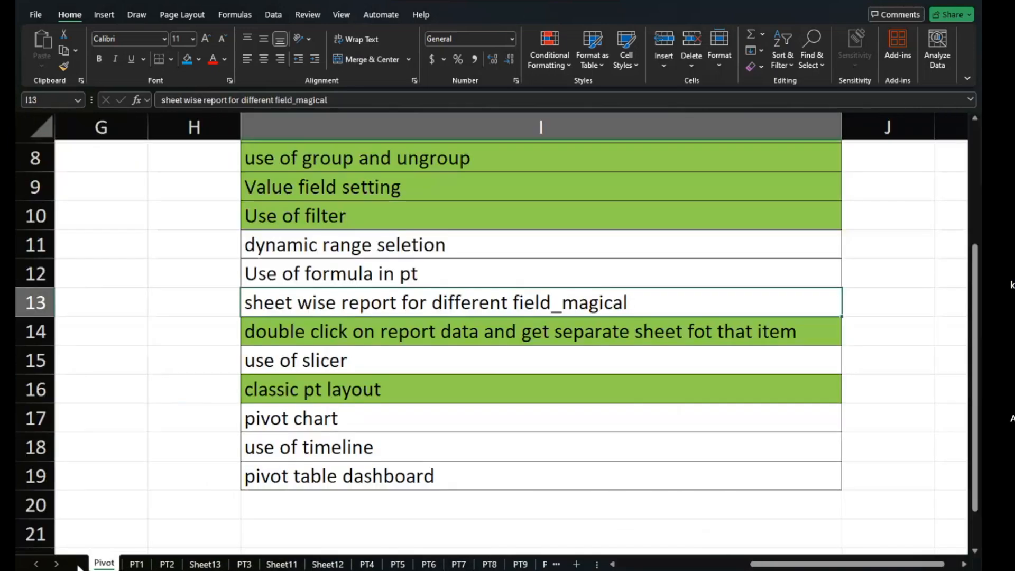
Select and copy the topic list in I5:I19, from Pivot Table to pivot table dashboard.
scroll(308, 342, "up", 3)
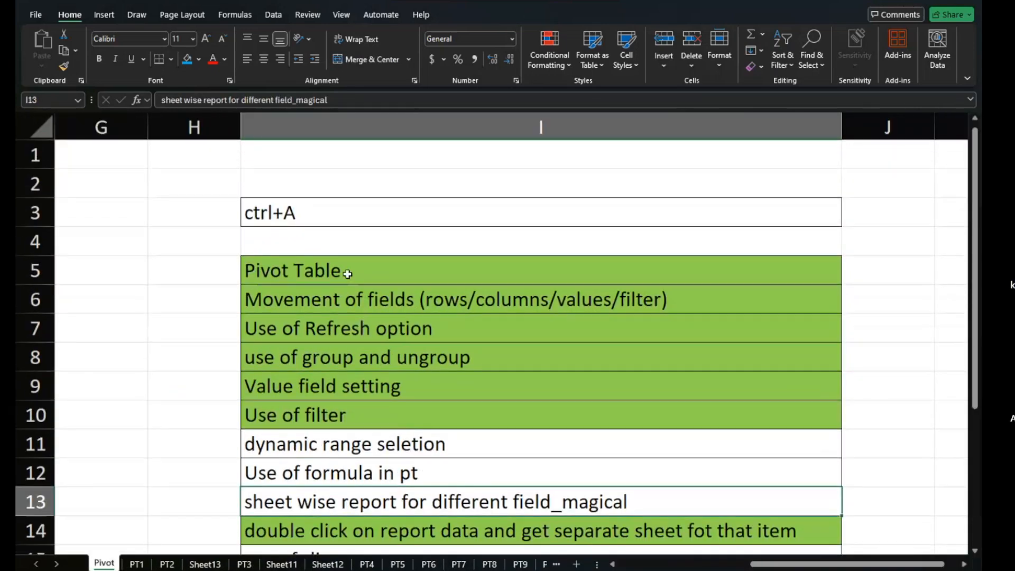
left_click(347, 272)
key("ctrl+shift+Down")
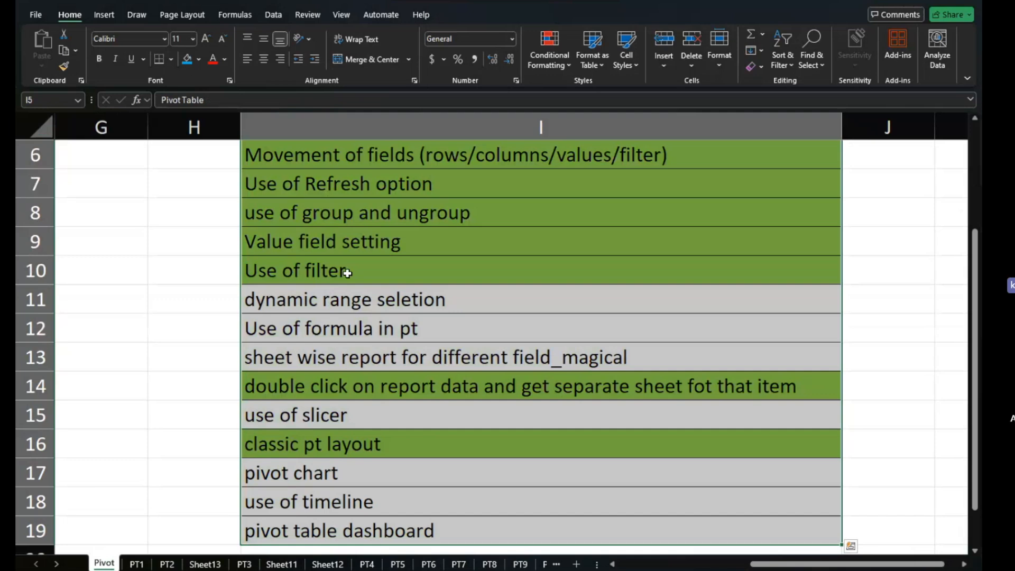
key("ctrl+c")
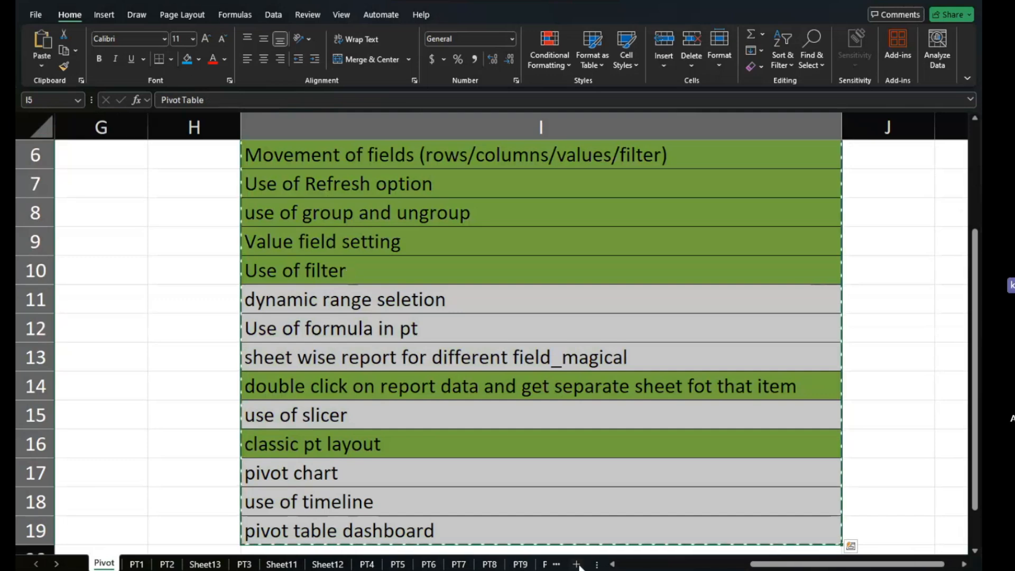
Move Sheet3 ahead of the Data sheet and add a new blank worksheet after Data.
double_click(595, 565)
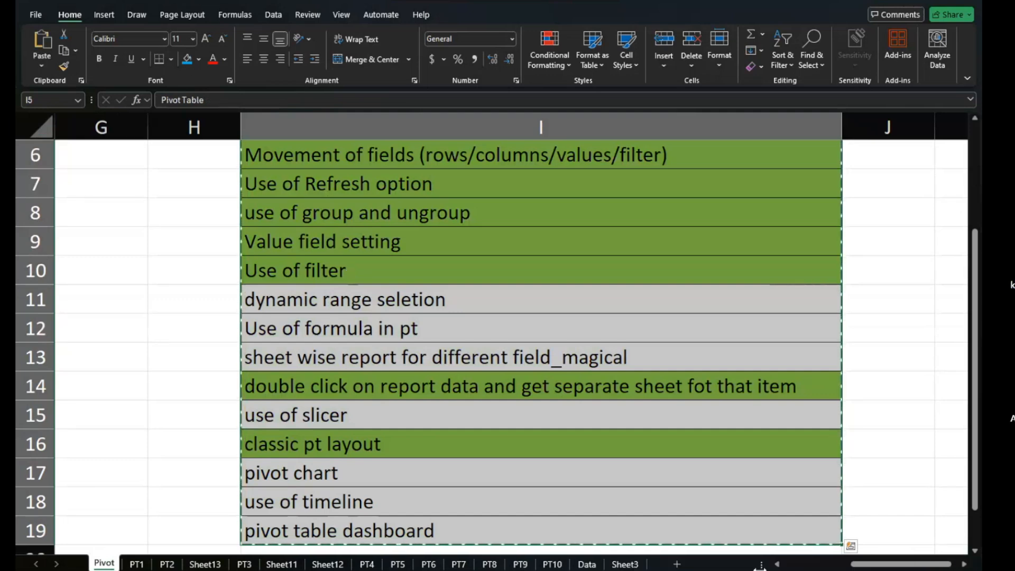
left_click(586, 565)
left_click(624, 564)
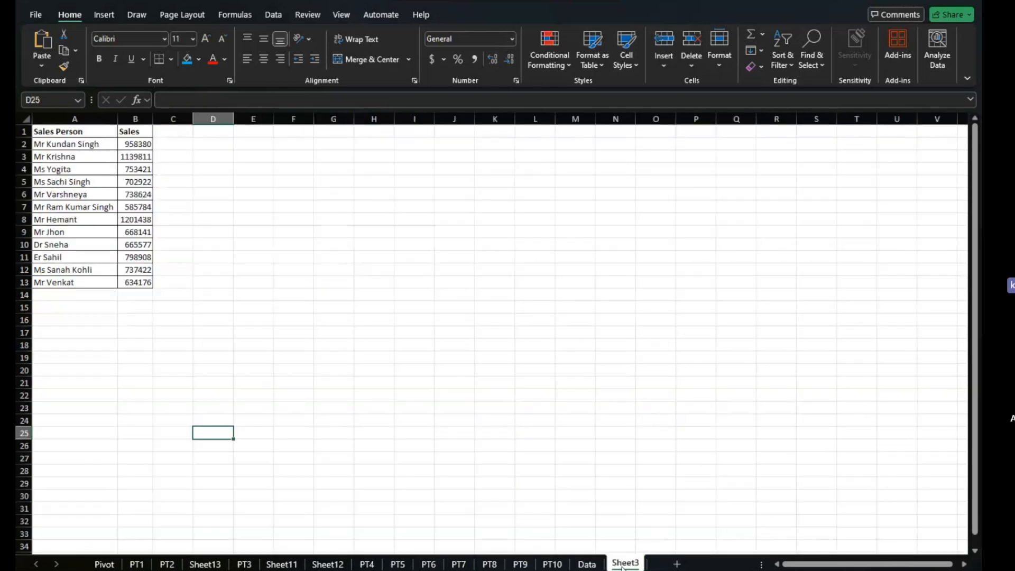
left_click_drag(622, 566, 548, 565)
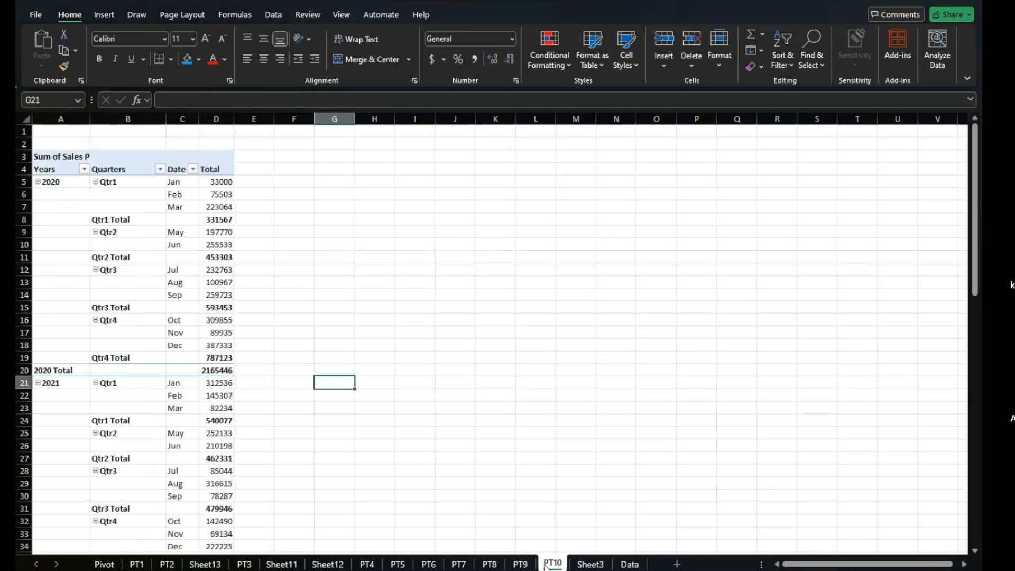
left_click(628, 564)
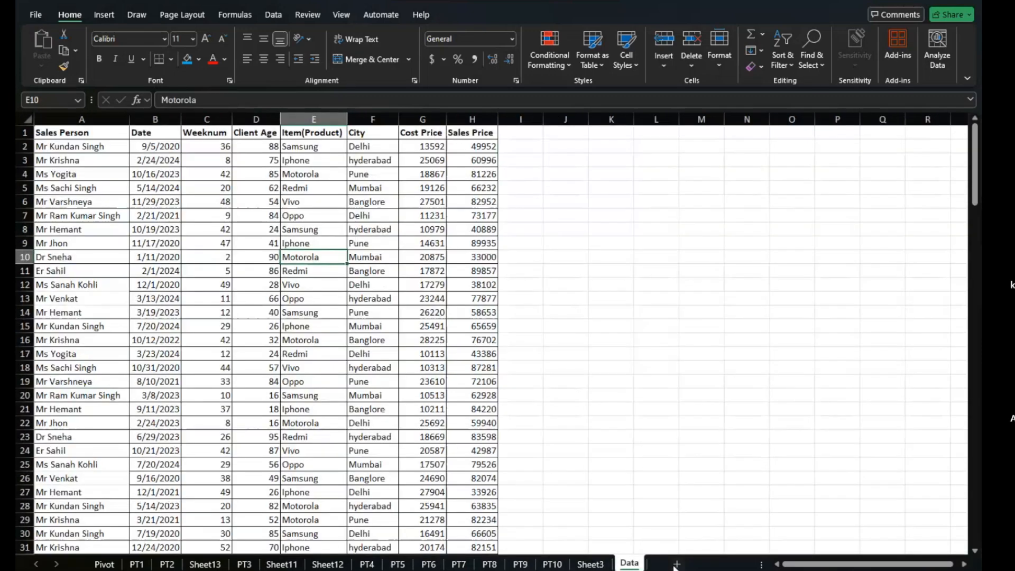
left_click(676, 564)
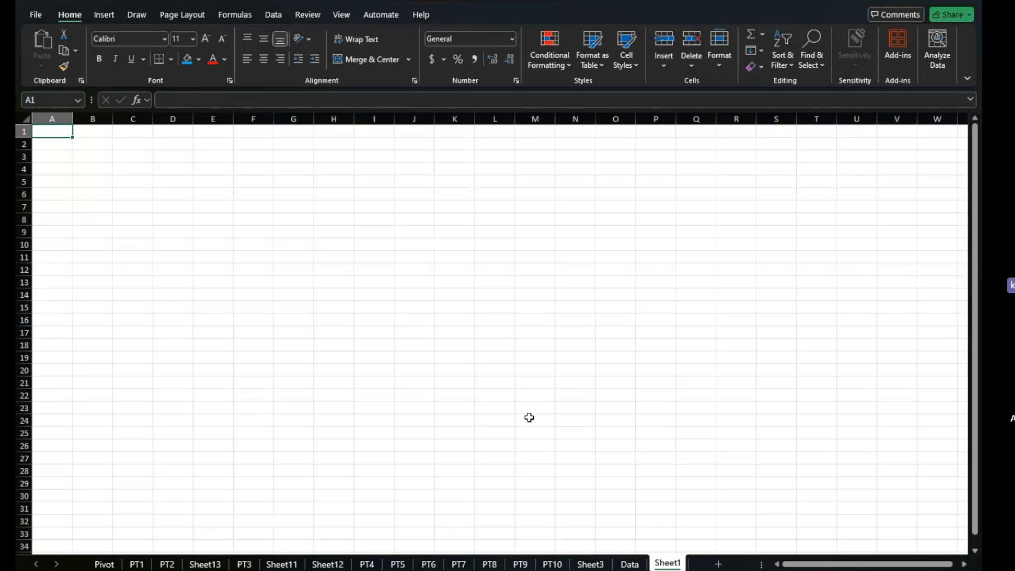
Copy the topic list I5:I19 from the Pivot sheet and paste it into Sheet1 starting at A1.
left_click(104, 563)
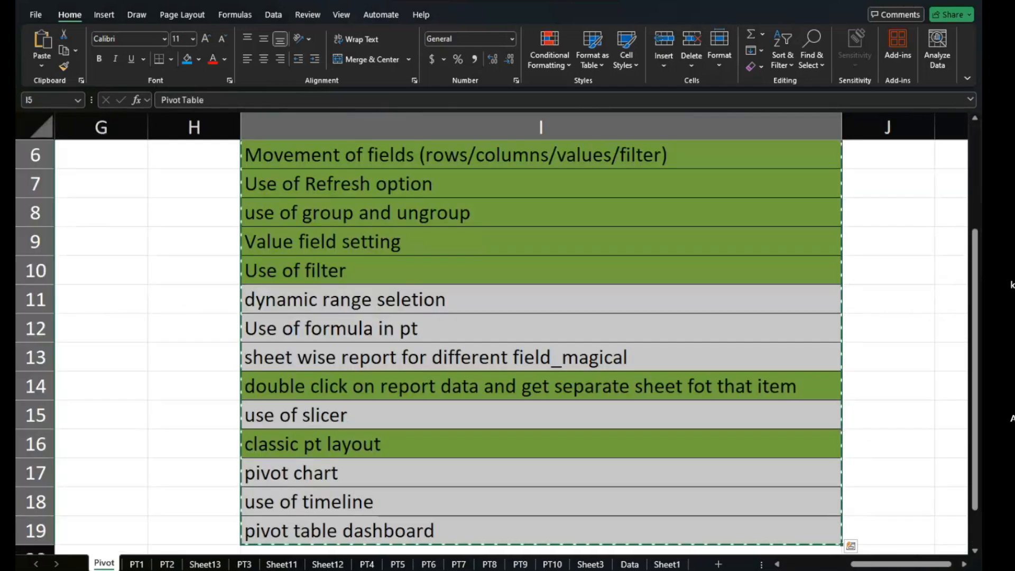
left_click(663, 564)
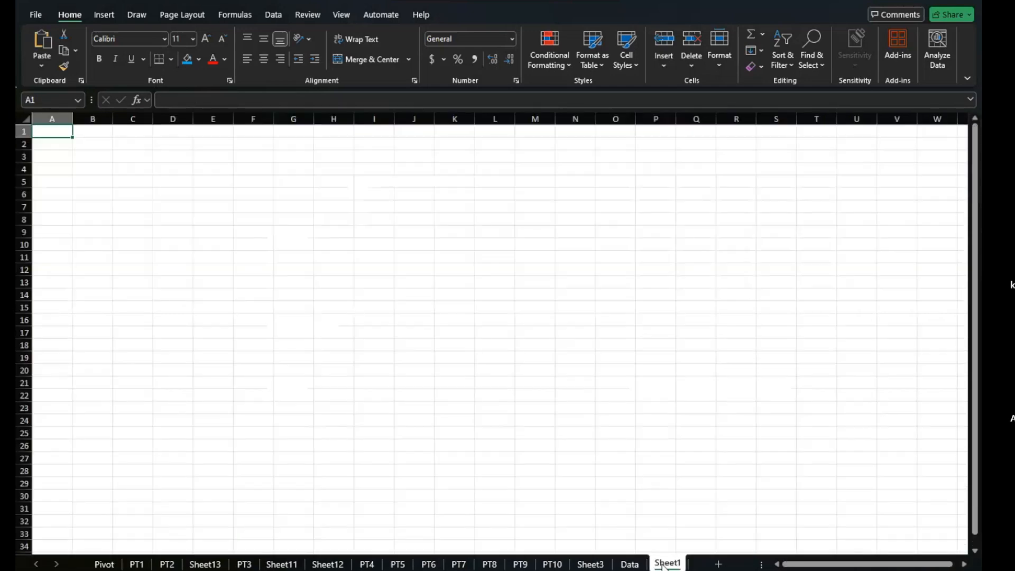
type("Pivot Table Movement of fields (rows/columns/values/filter) Use of Refresh option use of group and ungroup Value field setting Use of filter dynamic range seletion Use of formula in pt sheet wise report for different field_magical double click on report data and get separate sheet fot that item use of slicer classic pt layout pivot chart use of timeline pivot table dashboard")
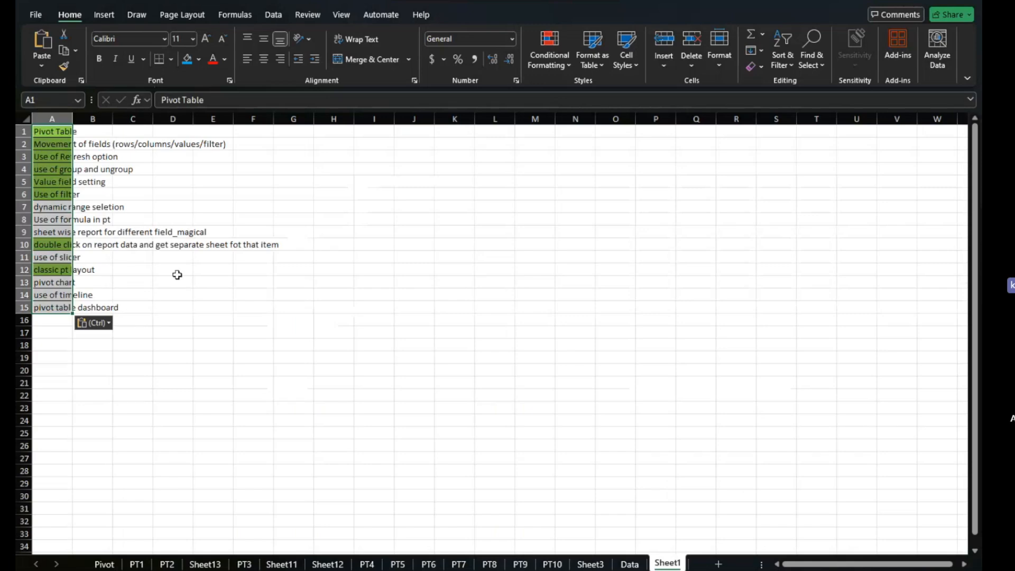
Remove the fill color from the topic list in A1:A15 and fit column A to its contents.
scroll(104, 232, "up", 10, "ctrl")
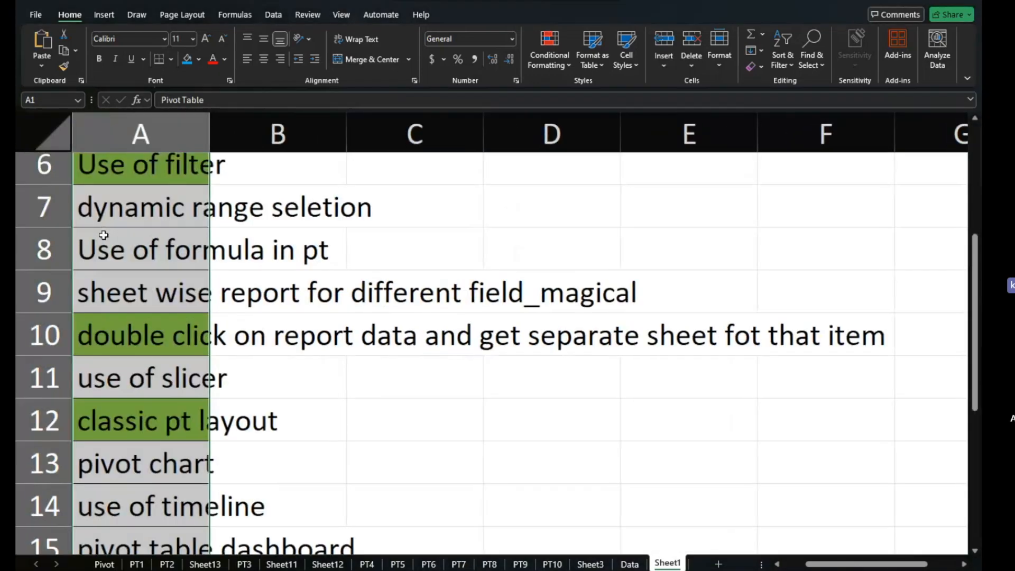
scroll(145, 295, "down", 5, "ctrl")
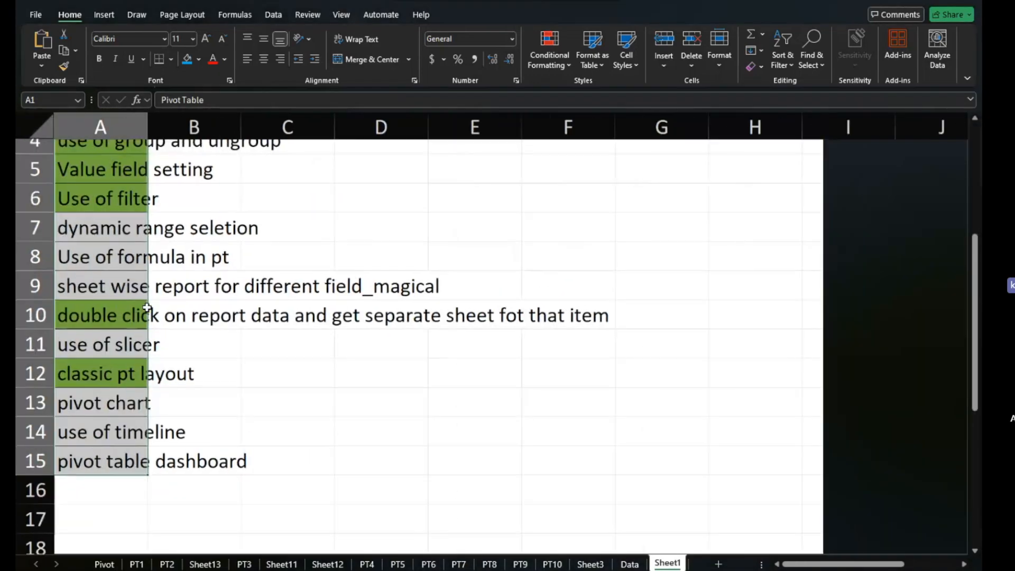
scroll(147, 307, "up", 1)
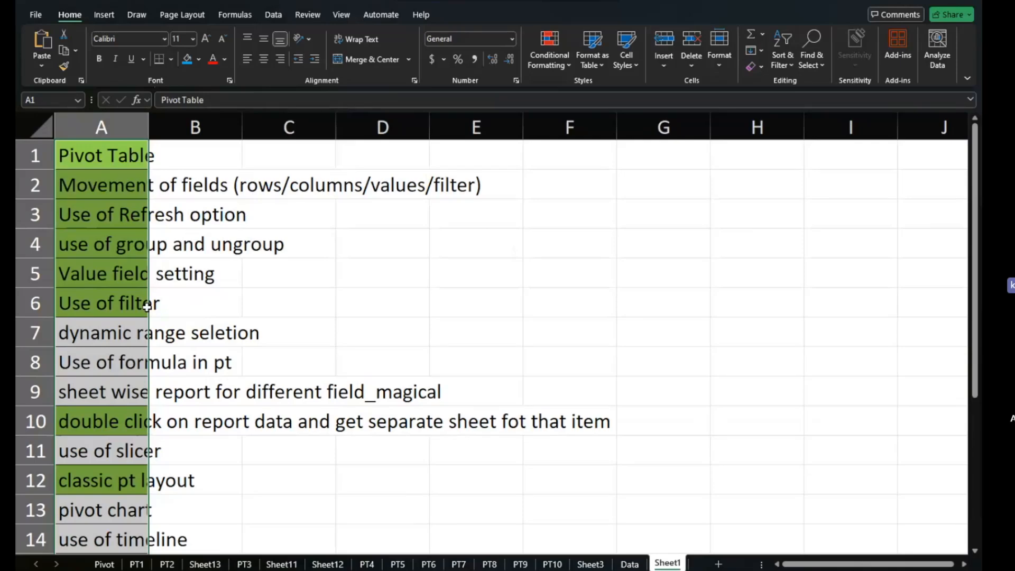
left_click(199, 60)
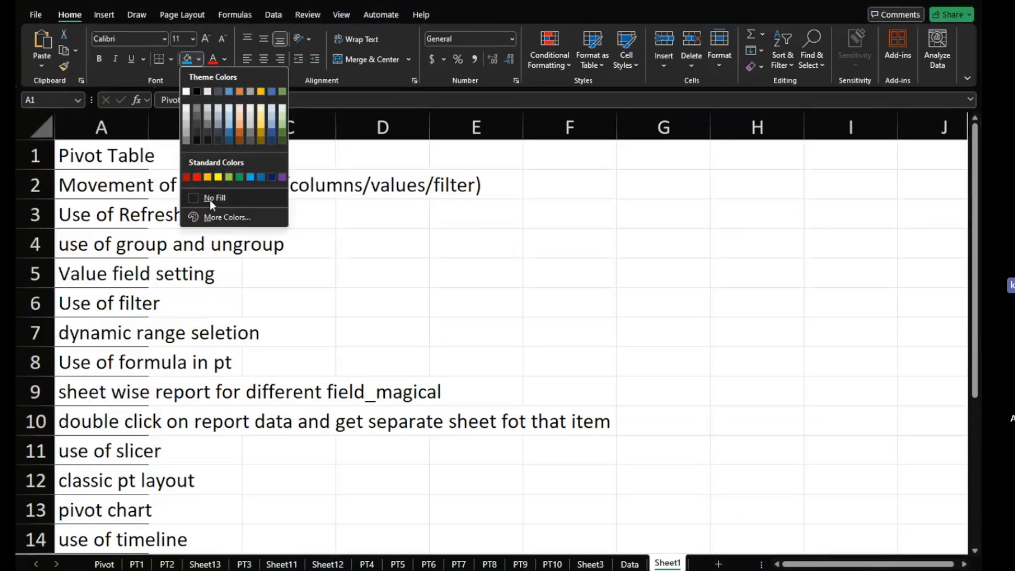
left_click(210, 198)
left_click_drag(150, 129, 152, 129)
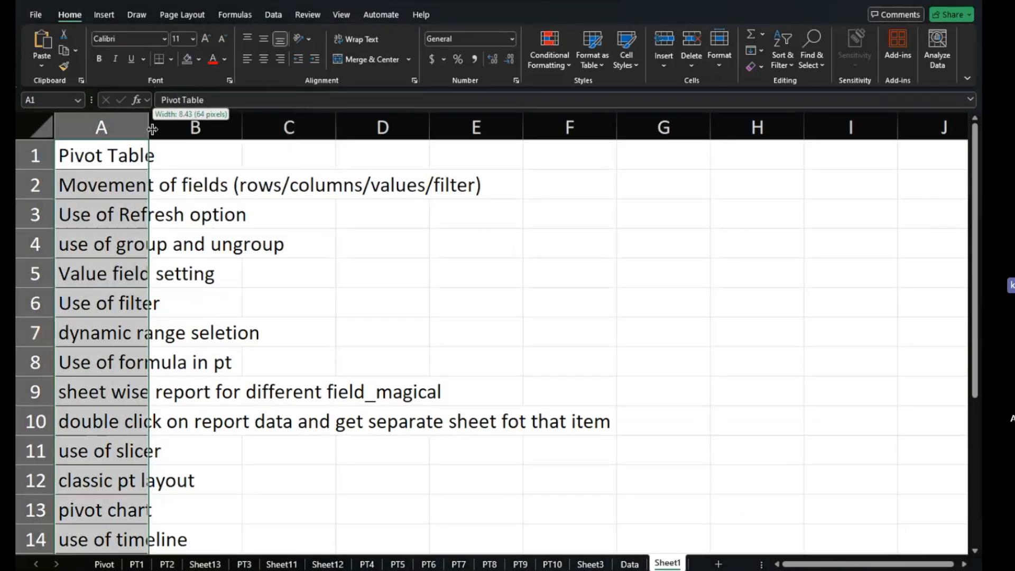
double_click(152, 129)
Review the listed topics in Sheet1 one by one, from movement of fields down to dynamic range selection.
left_click(331, 279)
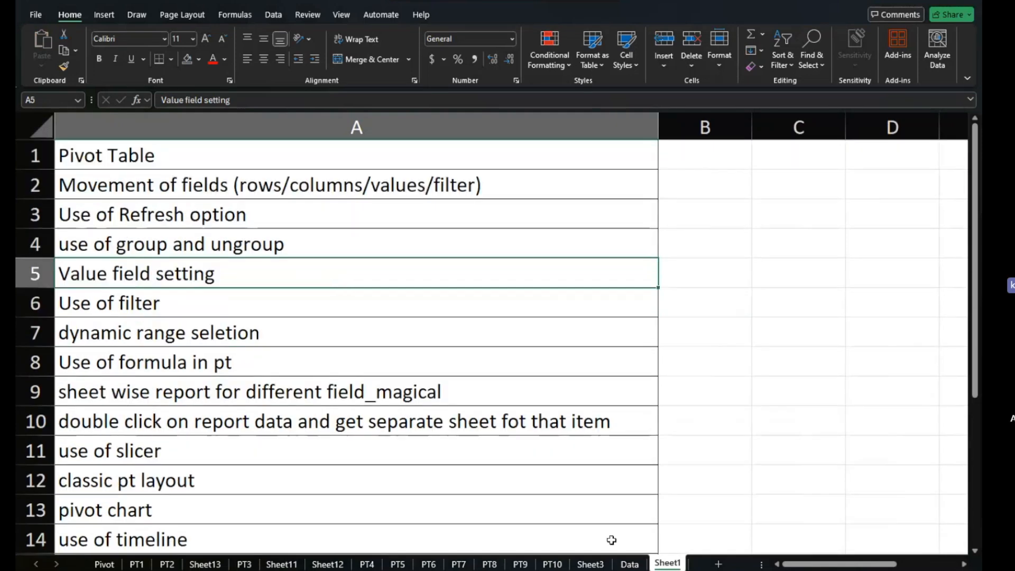
left_click(468, 184)
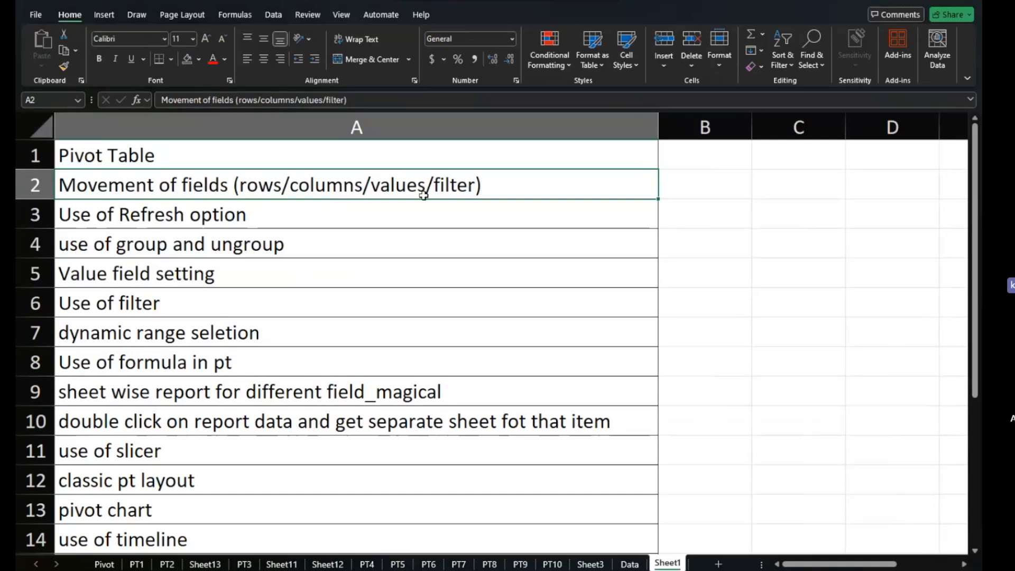
left_click(308, 208)
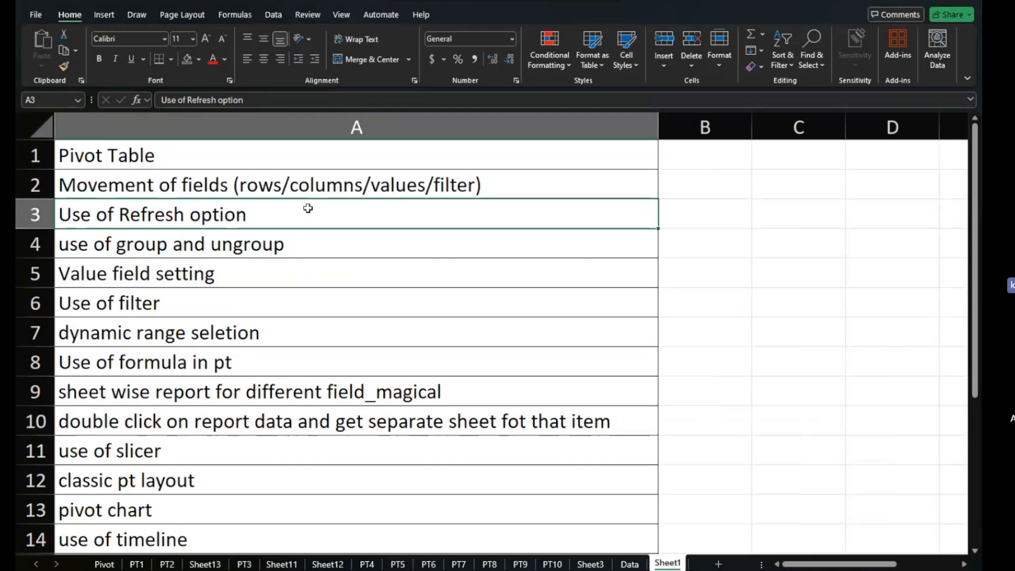
left_click(248, 280)
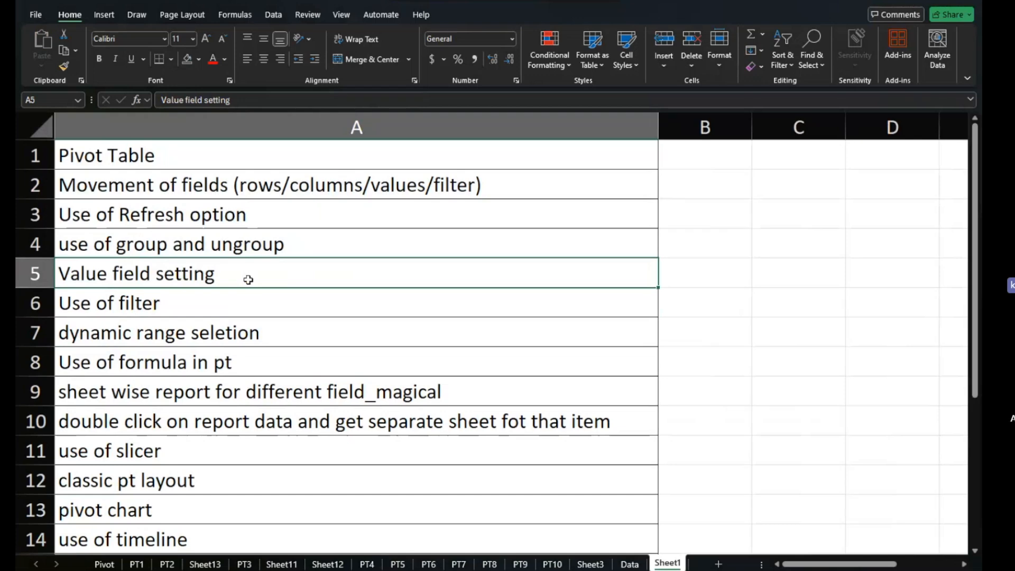
left_click(205, 302)
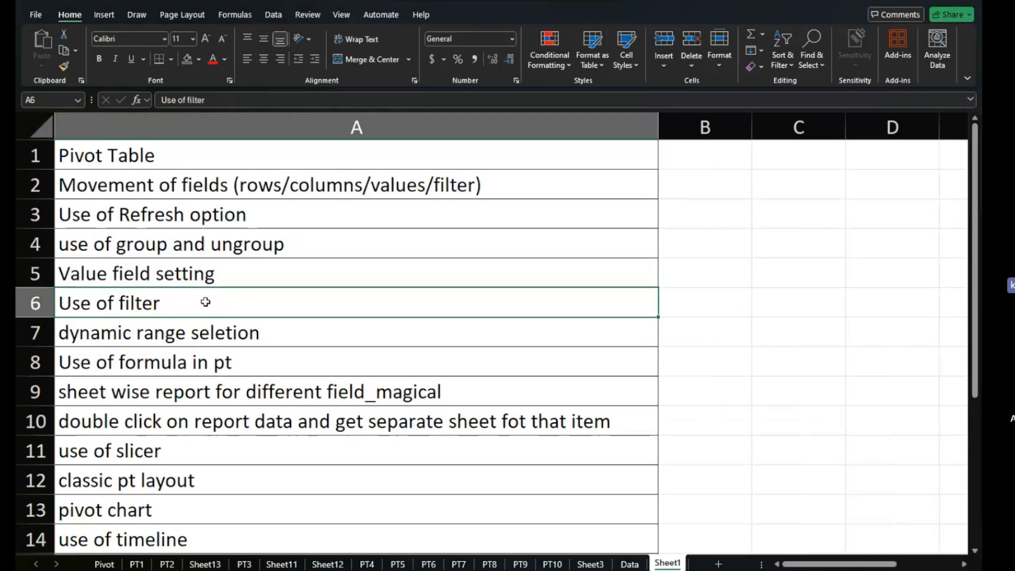
left_click(200, 342)
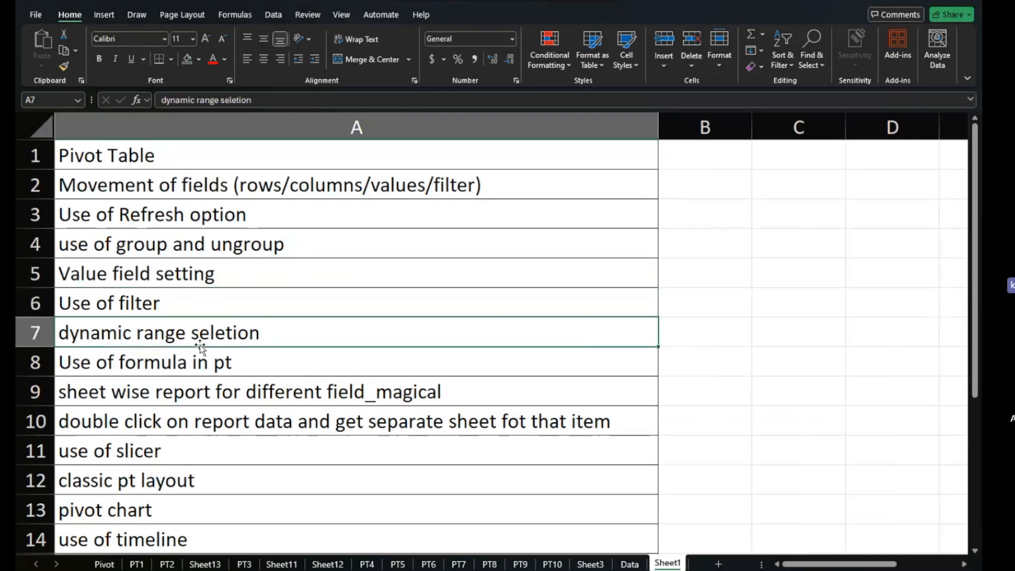
Undo the column A resize and the fill removal, and refit column A to its contents.
key("ctrl+z")
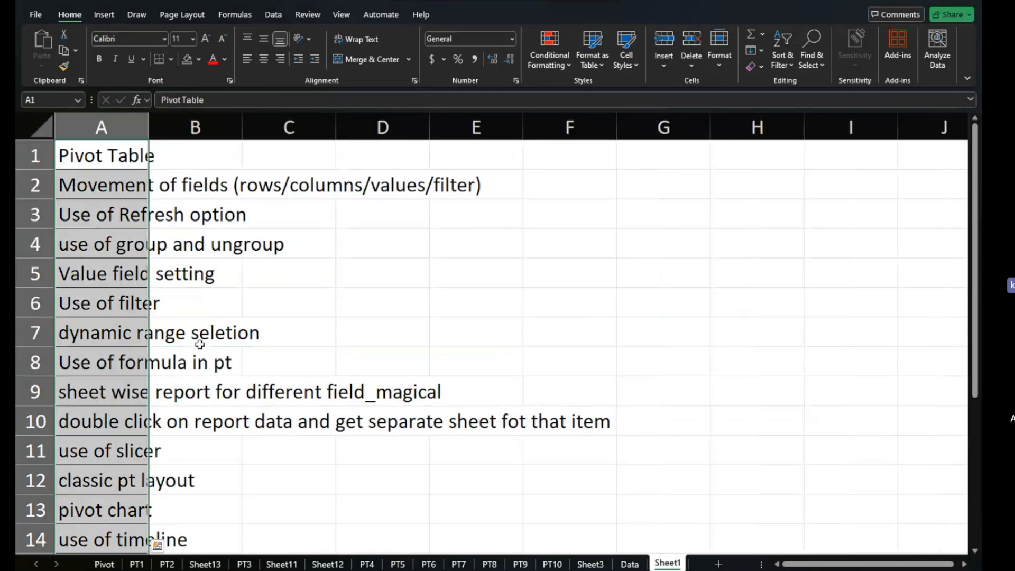
key("ctrl+z")
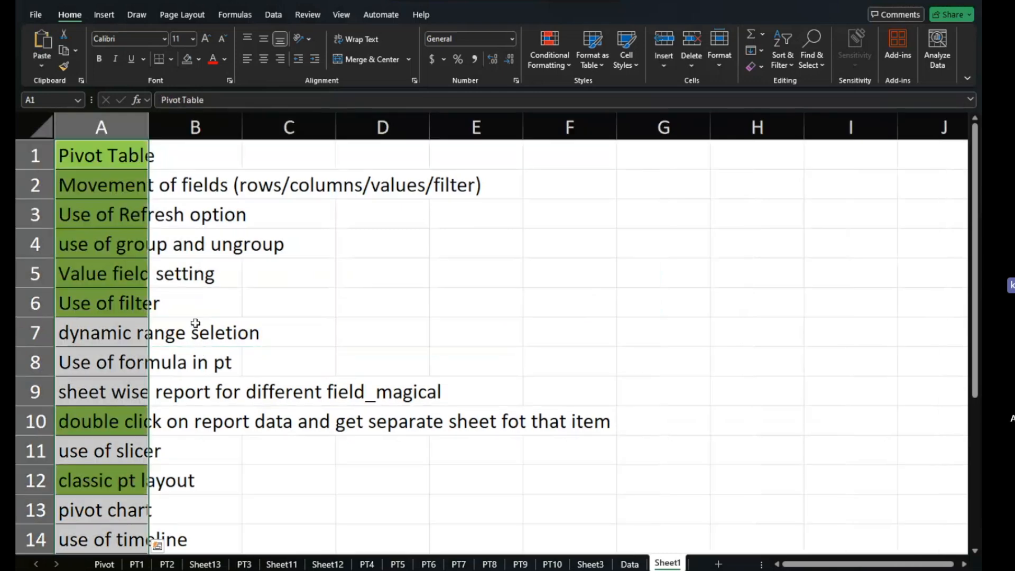
double_click(150, 125)
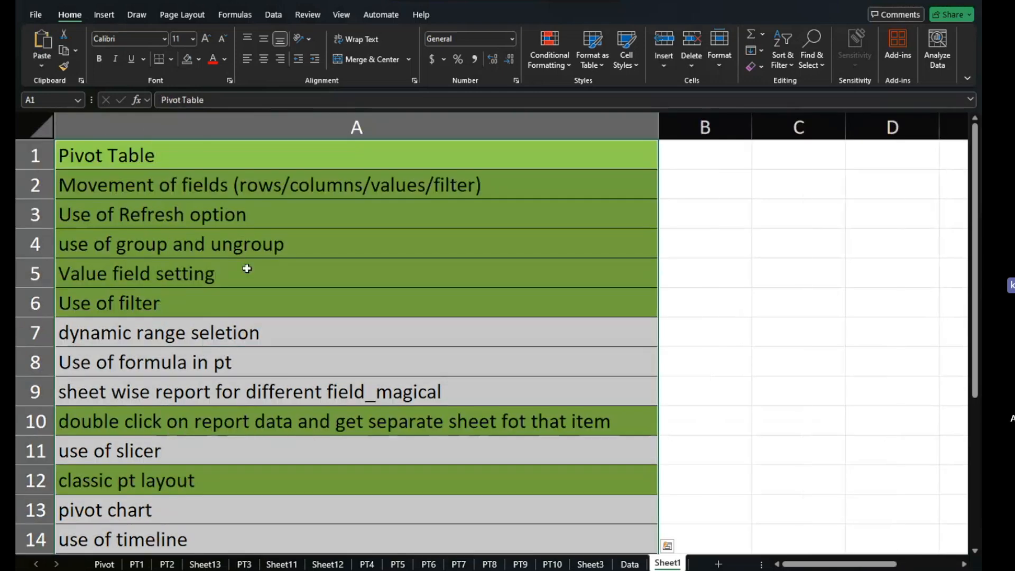
Examine the green-highlighted topics in A1:A6, A10 and A12 against the rest of the list.
scroll(244, 267, "down", 1)
scroll(247, 268, "up", 1)
scroll(247, 268, "down", 1)
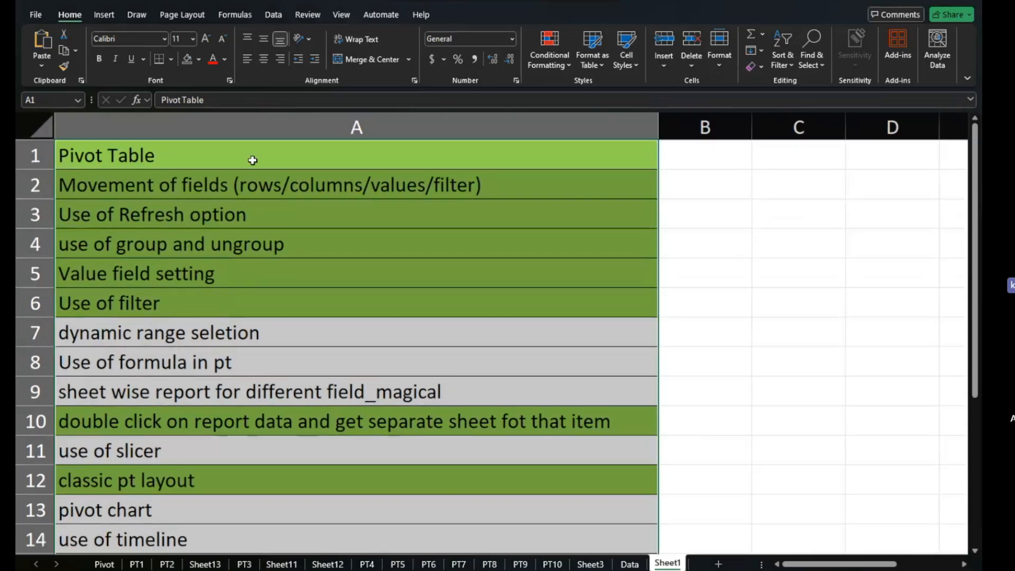
left_click_drag(252, 160, 243, 296)
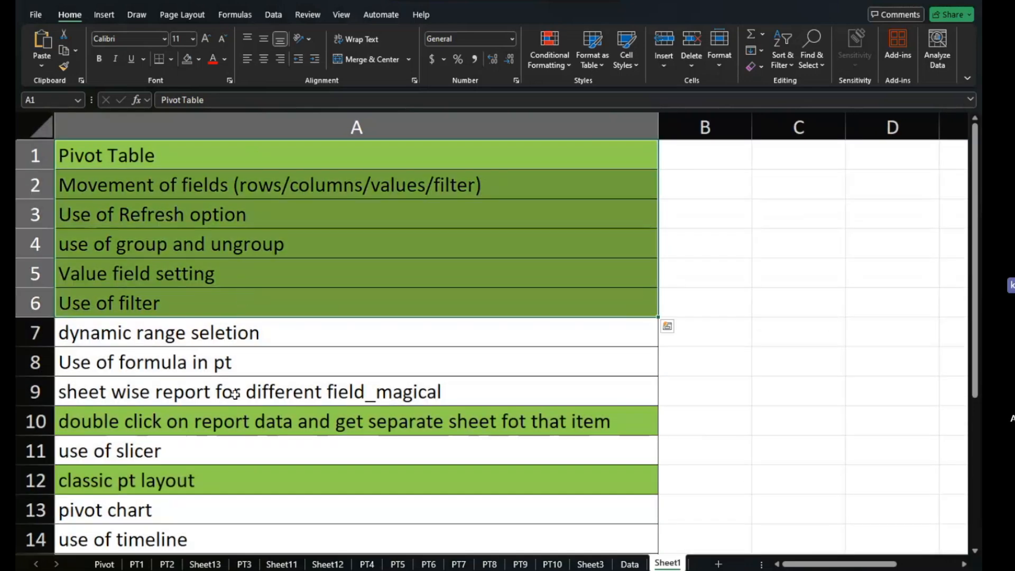
left_click(231, 430)
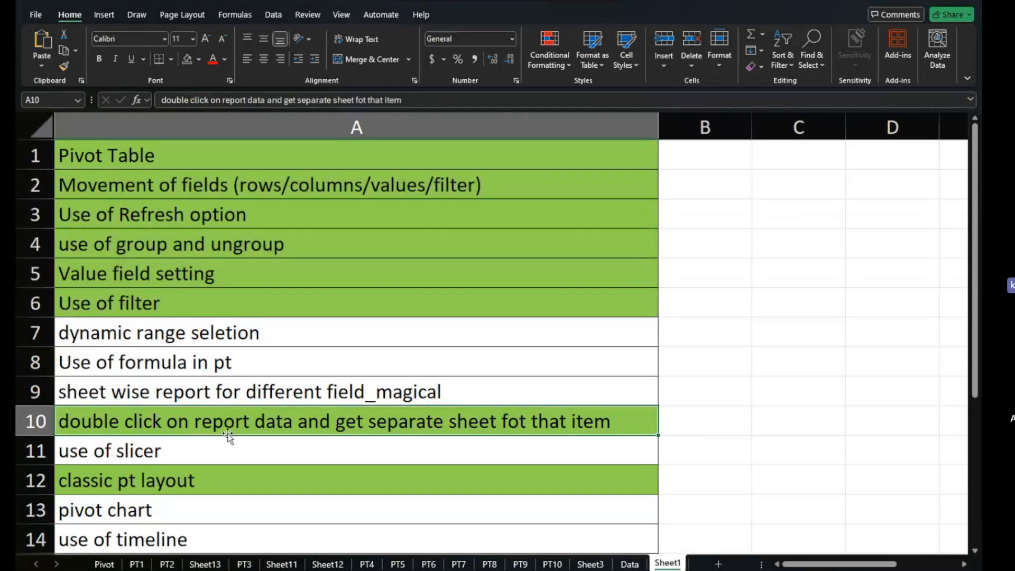
left_click(199, 484)
scroll(194, 494, "down", 2)
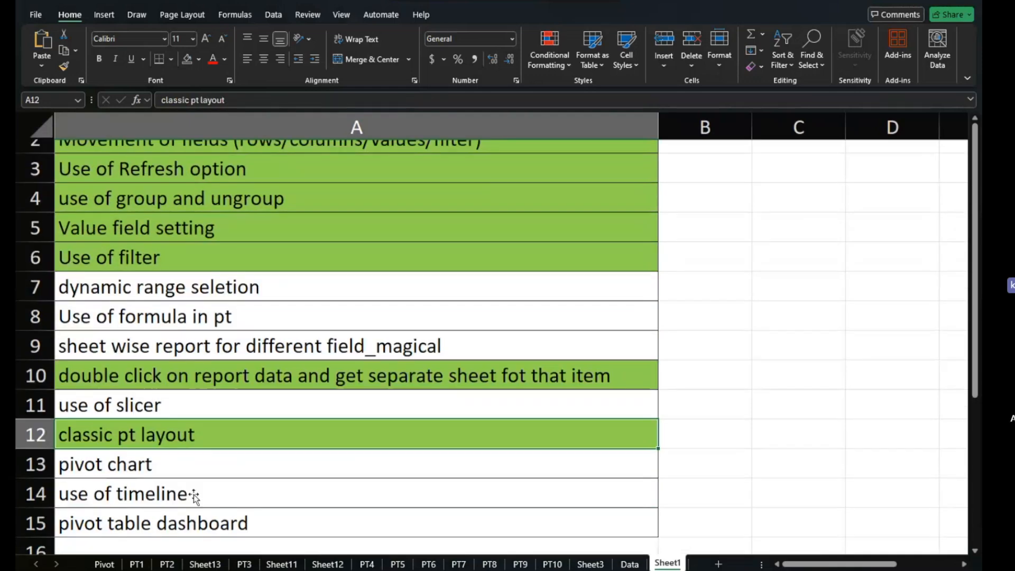
scroll(194, 495, "up", 2)
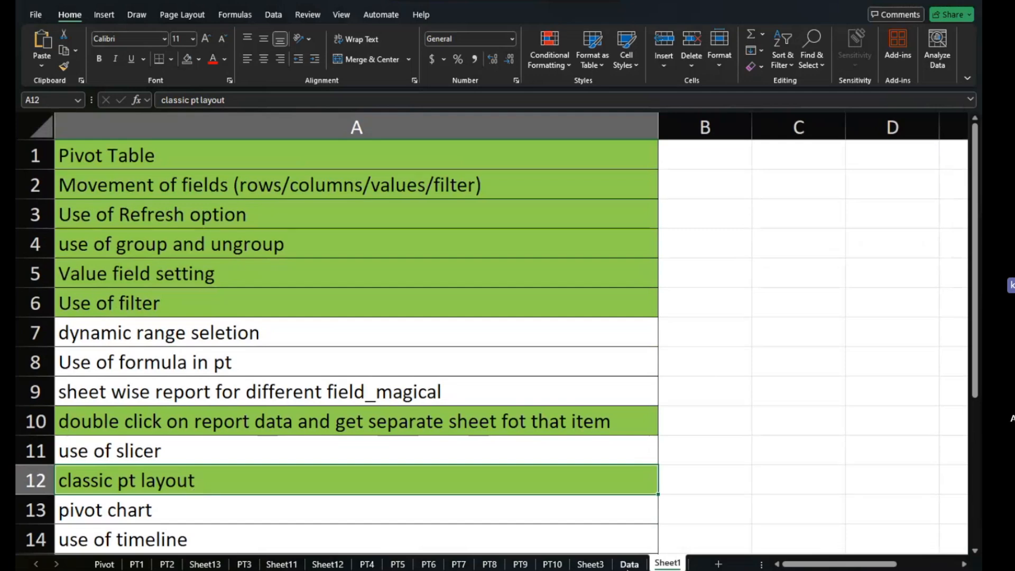
Open the Data sheet at its first rows, enlarged for reading, and fit the Date column to its contents.
left_click(629, 564)
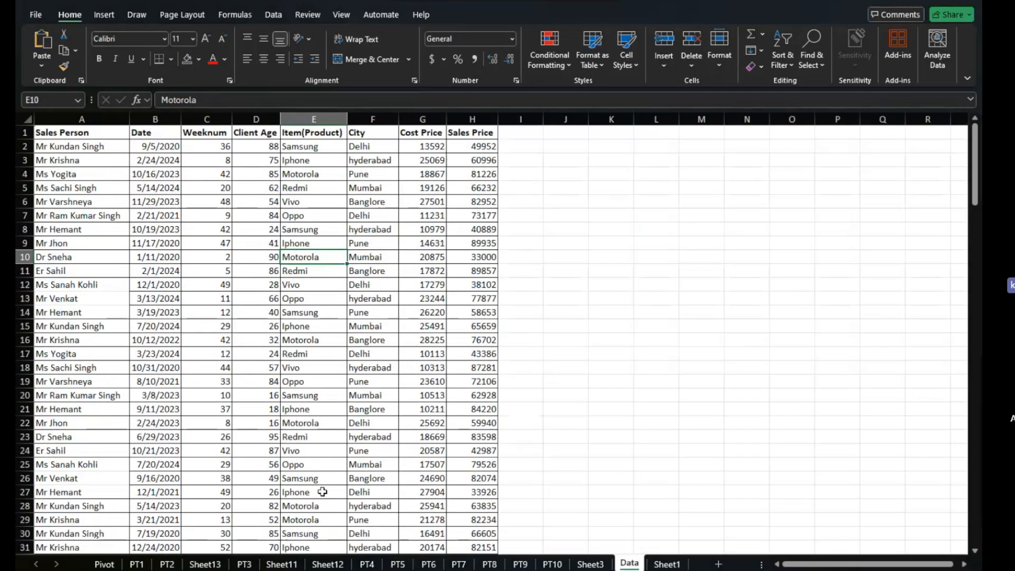
scroll(322, 492, "up", 3, "ctrl")
scroll(323, 492, "up", 3, "ctrl")
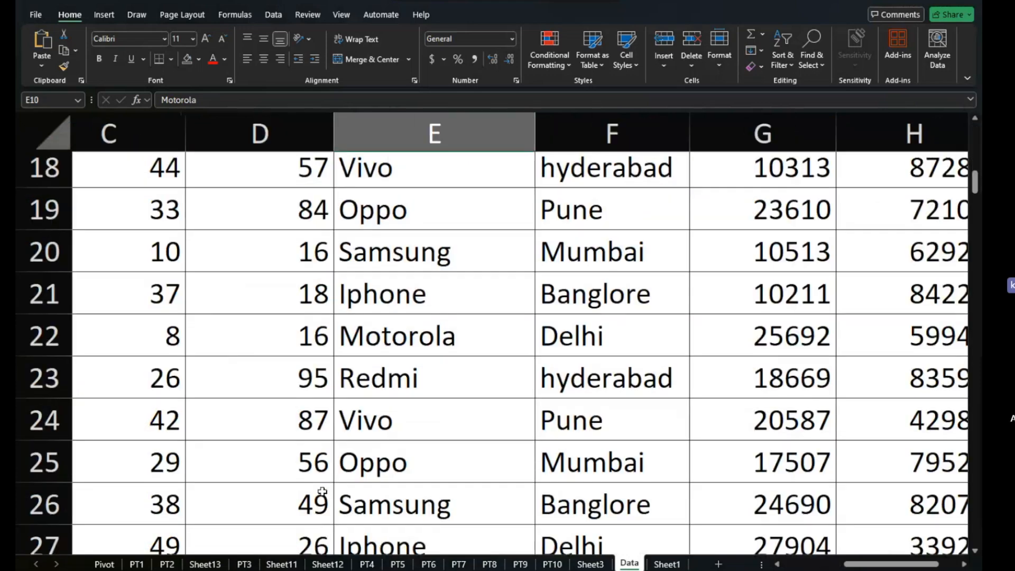
scroll(323, 492, "down", 3, "ctrl")
scroll(215, 412, "left", 3)
scroll(216, 412, "up", 4)
double_click(328, 125)
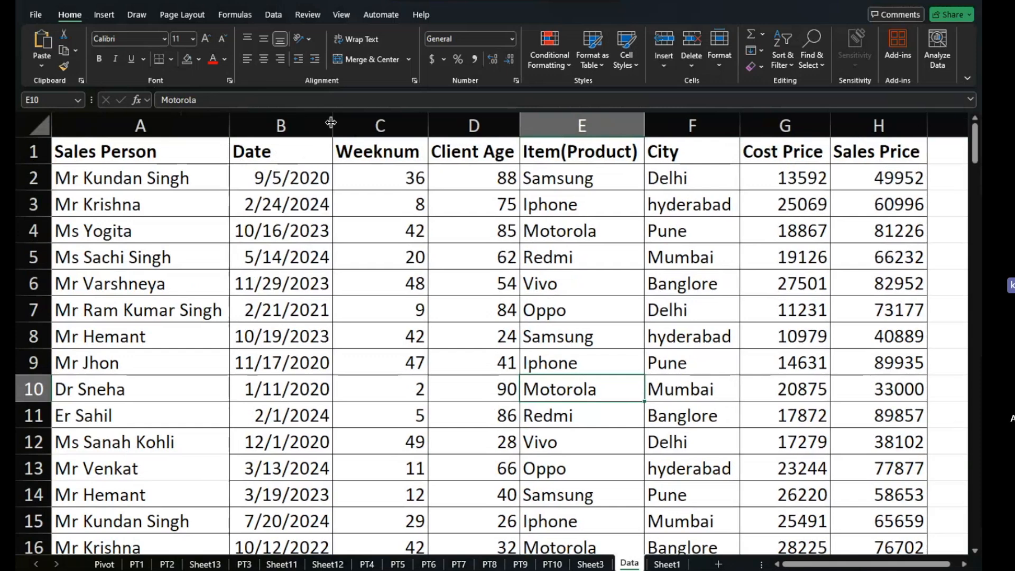
left_click(360, 222)
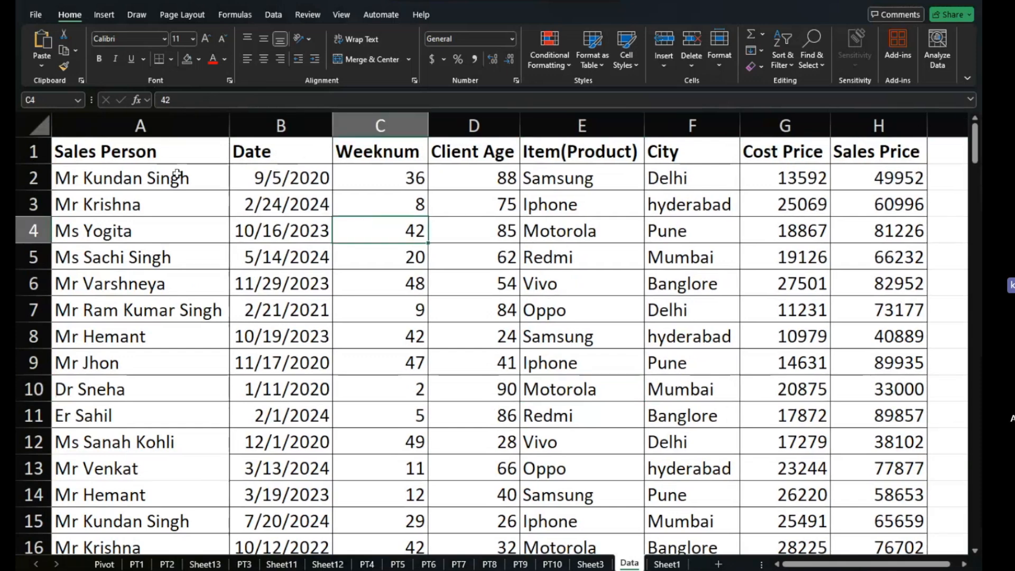
Look through the sales records on the Data sheet to about row 120 and return to the header row.
scroll(177, 174, "down", 17)
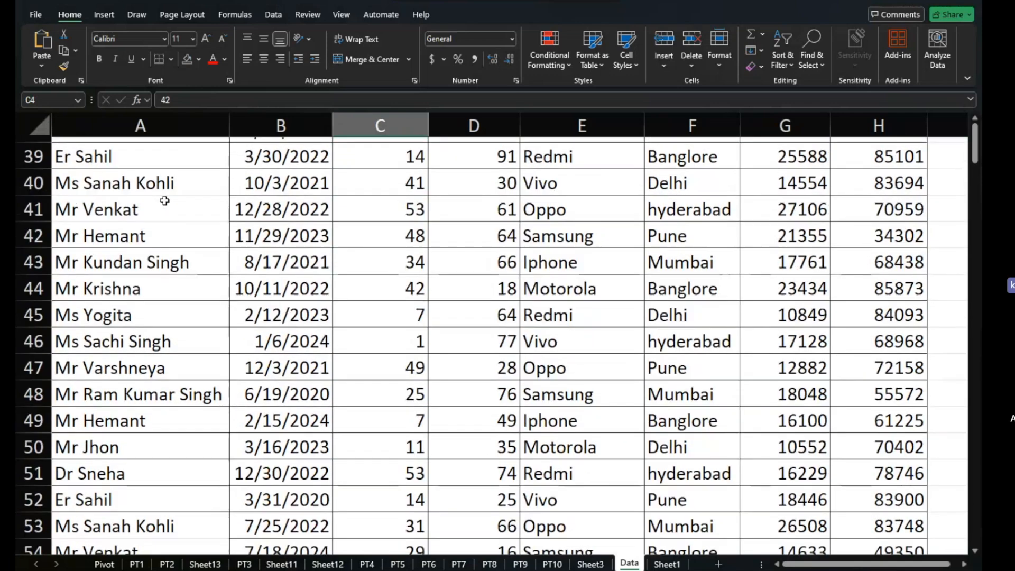
scroll(165, 200, "down", 11)
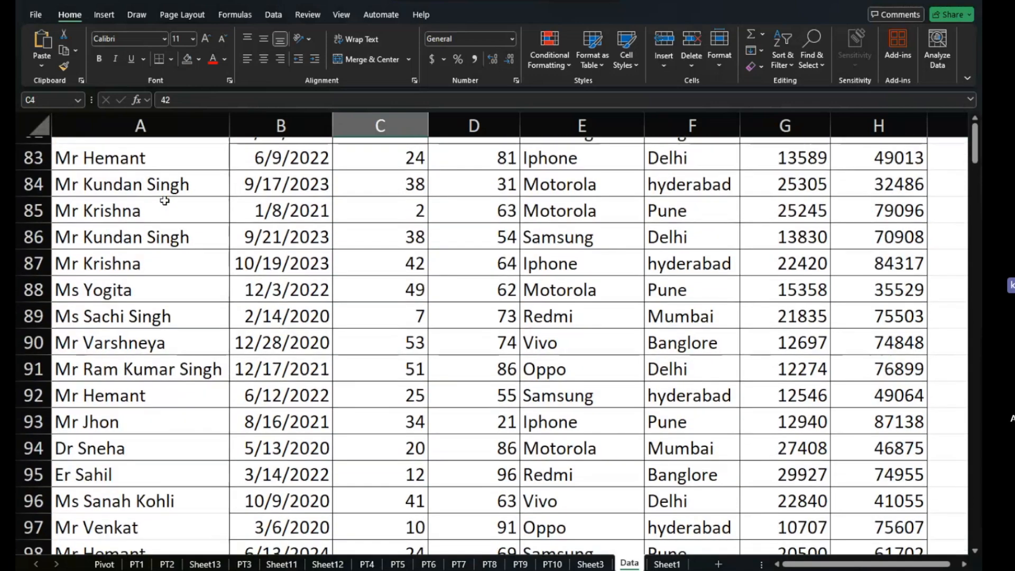
scroll(164, 200, "down", 3)
scroll(164, 200, "down", 4)
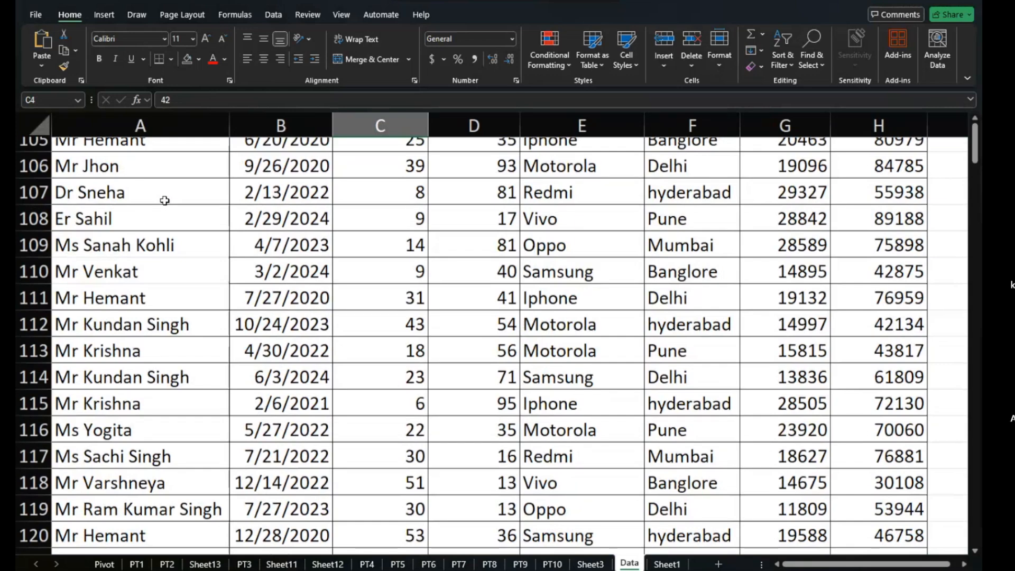
scroll(164, 200, "up", 20)
scroll(164, 201, "up", 12)
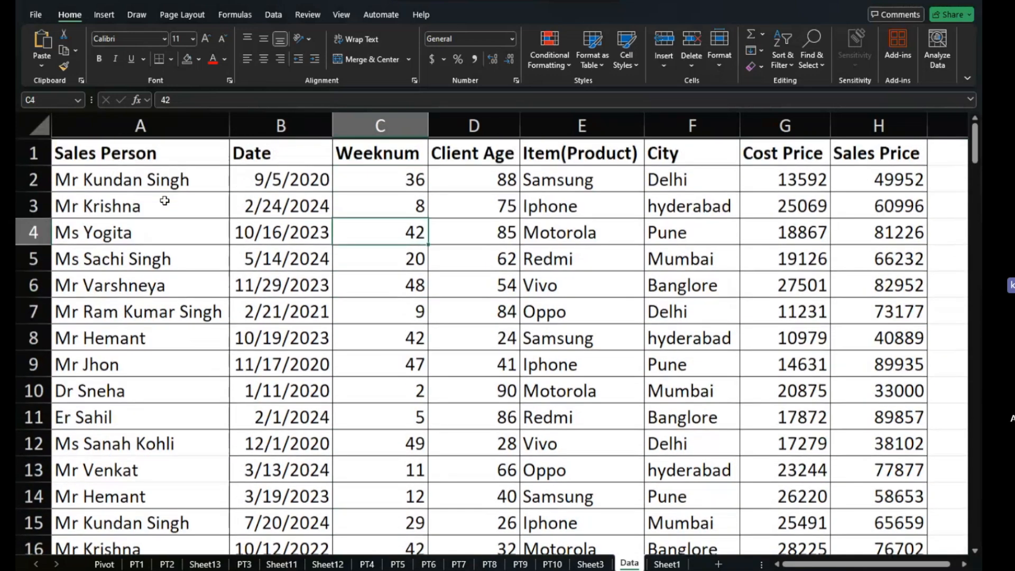
Examine the fields from Date through Sales Price in row 2 and select the entire sales data range.
left_click(280, 176)
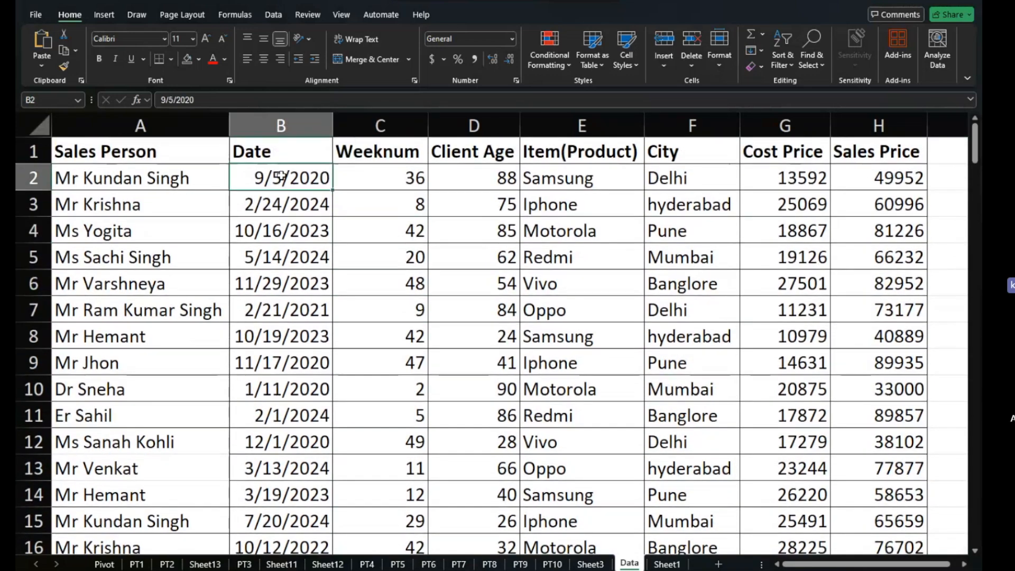
left_click(401, 182)
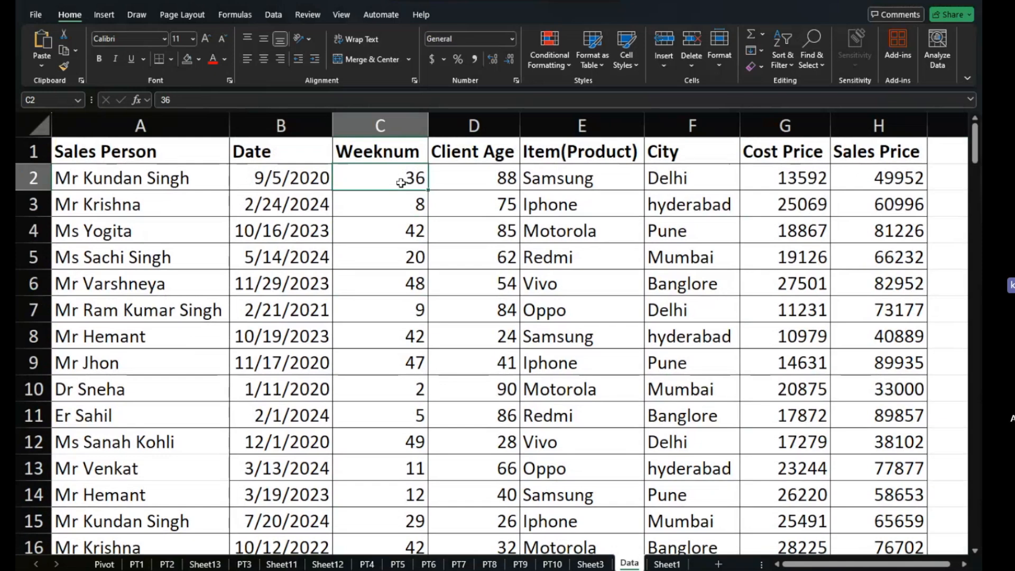
left_click(465, 181)
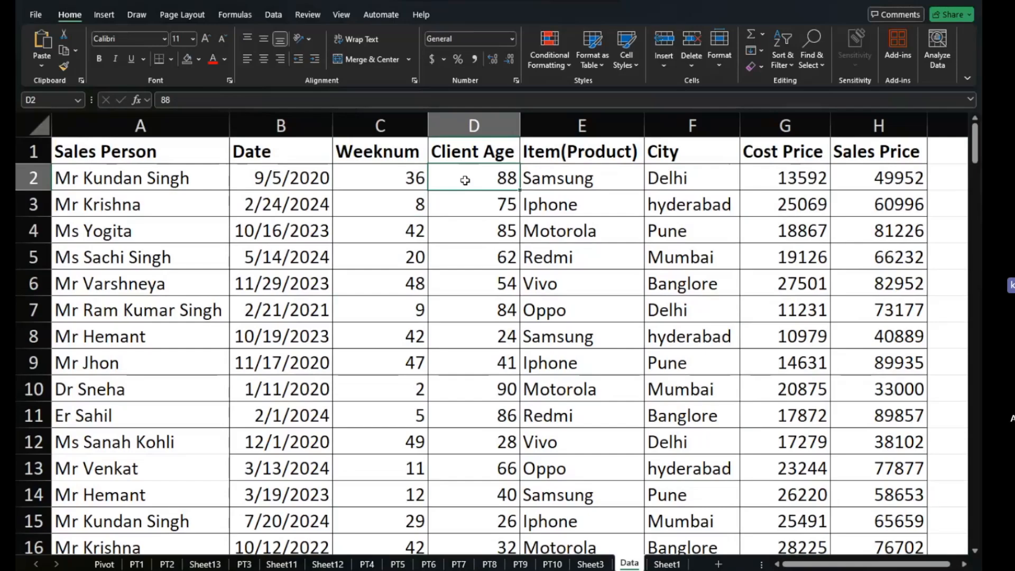
left_click(554, 176)
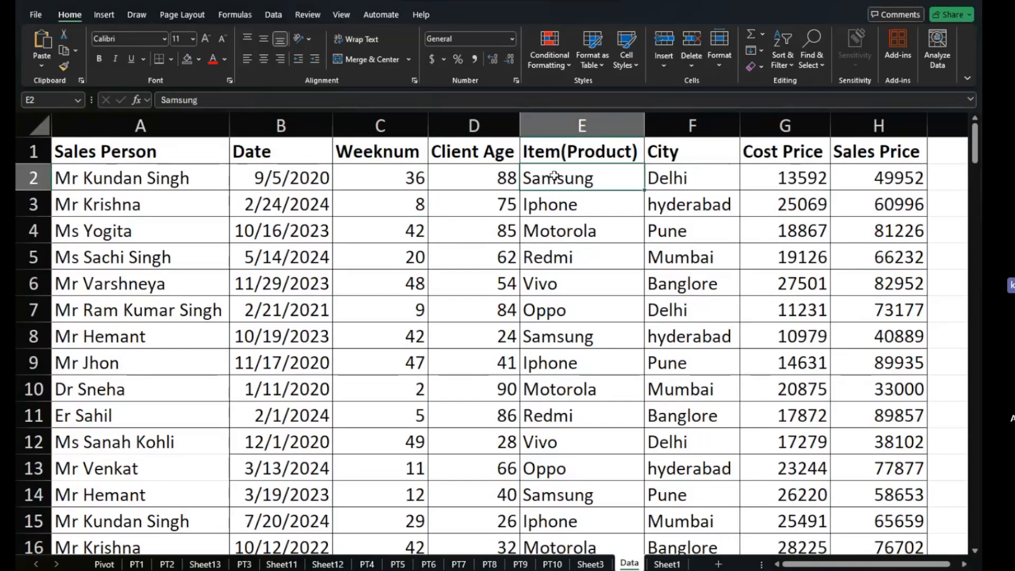
left_click(734, 174)
left_click(791, 180)
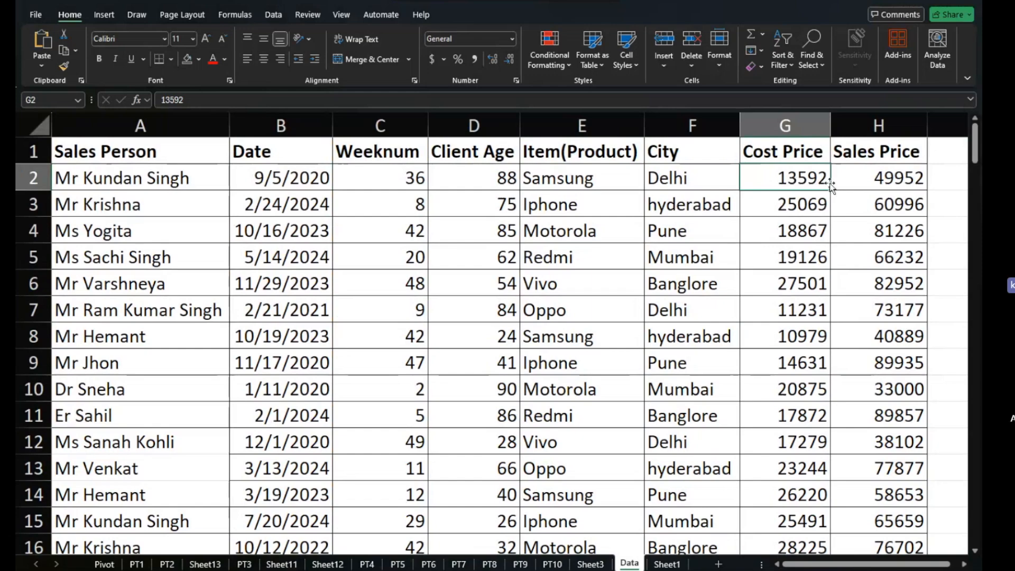
left_click(843, 182)
scroll(847, 183, "right", 2)
scroll(847, 183, "left", 1)
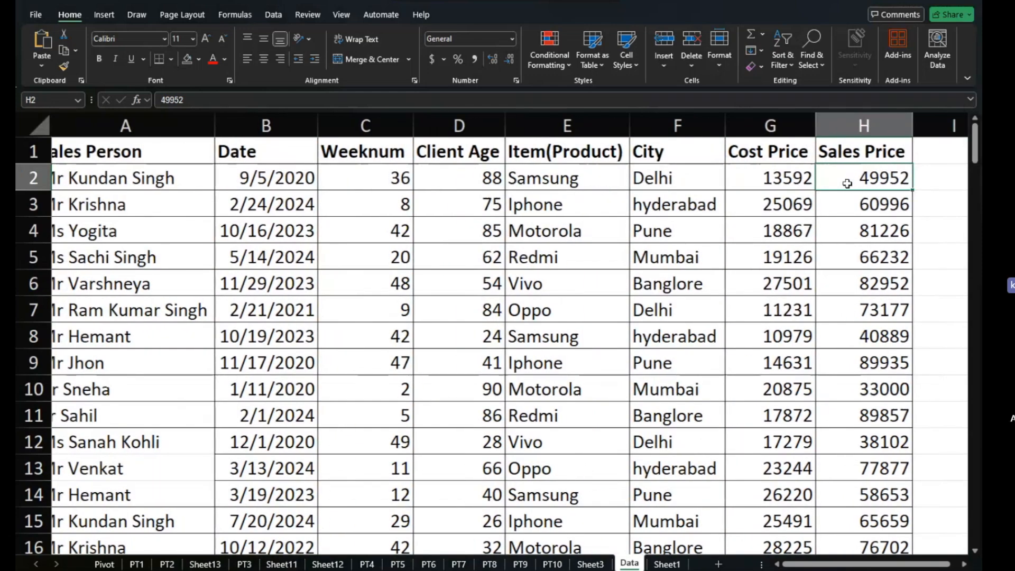
scroll(847, 183, "left", 1)
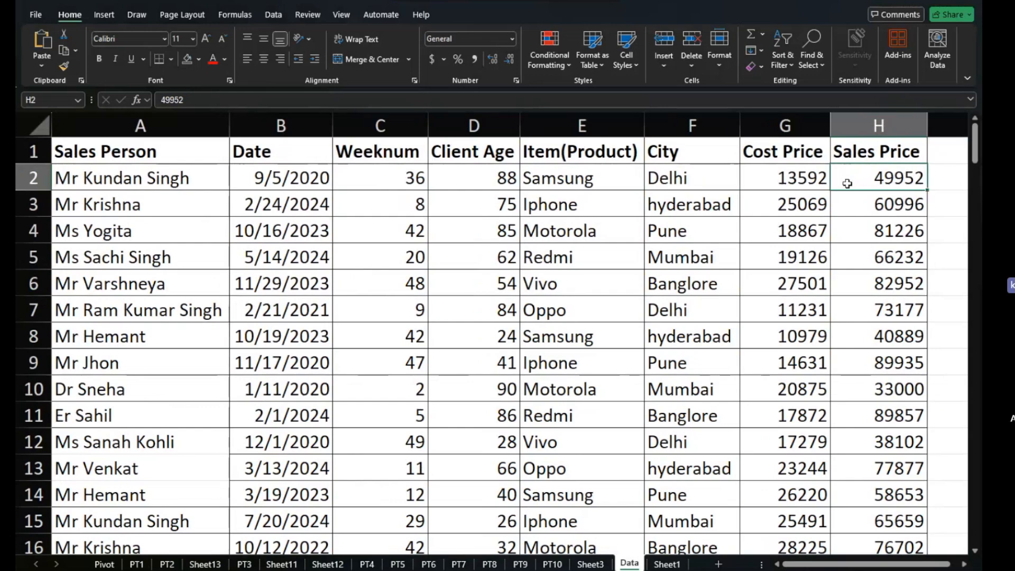
key("ctrl+a")
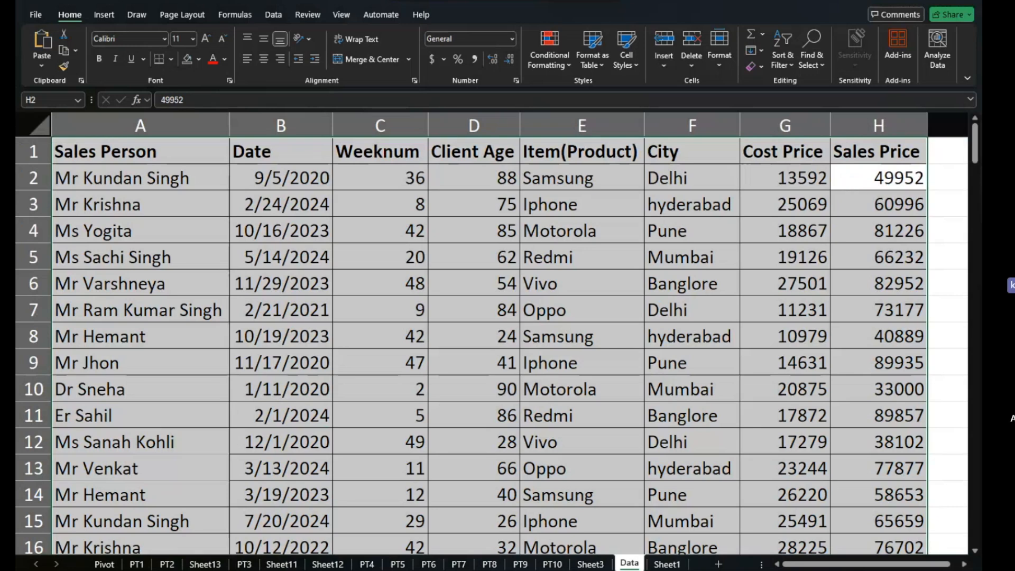
Set up a PivotTable from Data!$A$1:$H$154 with cell J5 of the Data sheet as its existing-worksheet location.
left_click(104, 13)
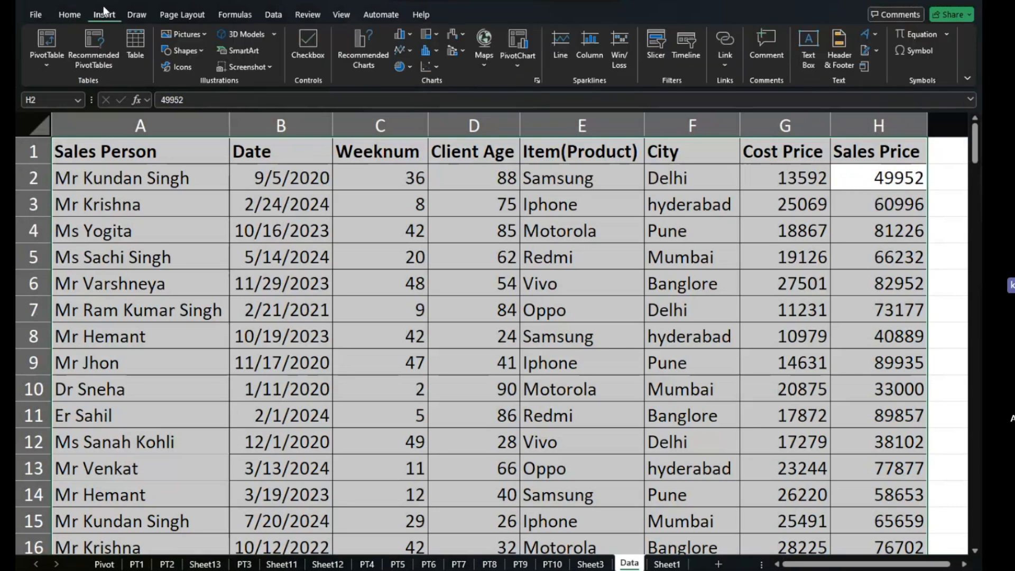
left_click(45, 42)
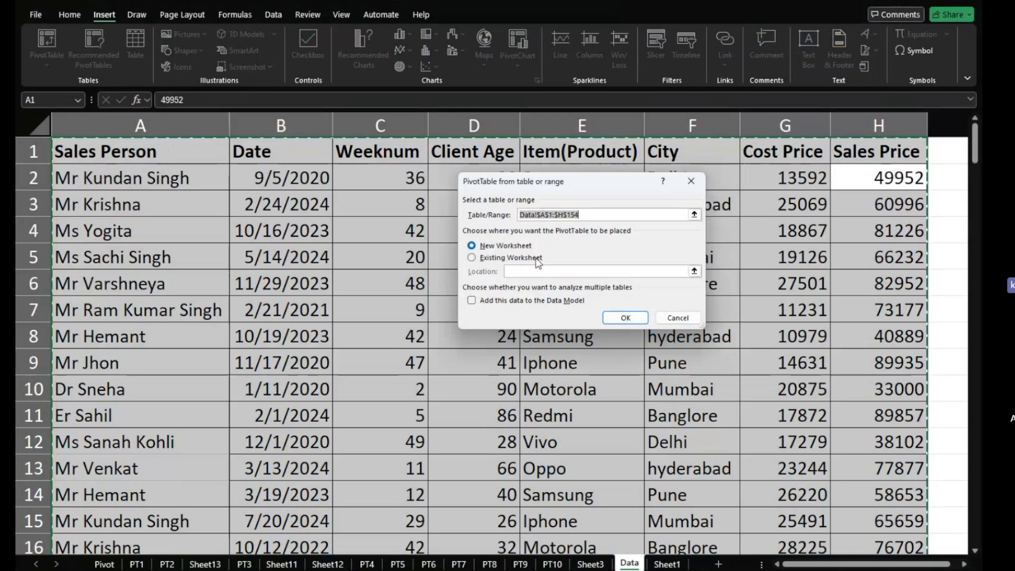
left_click(508, 263)
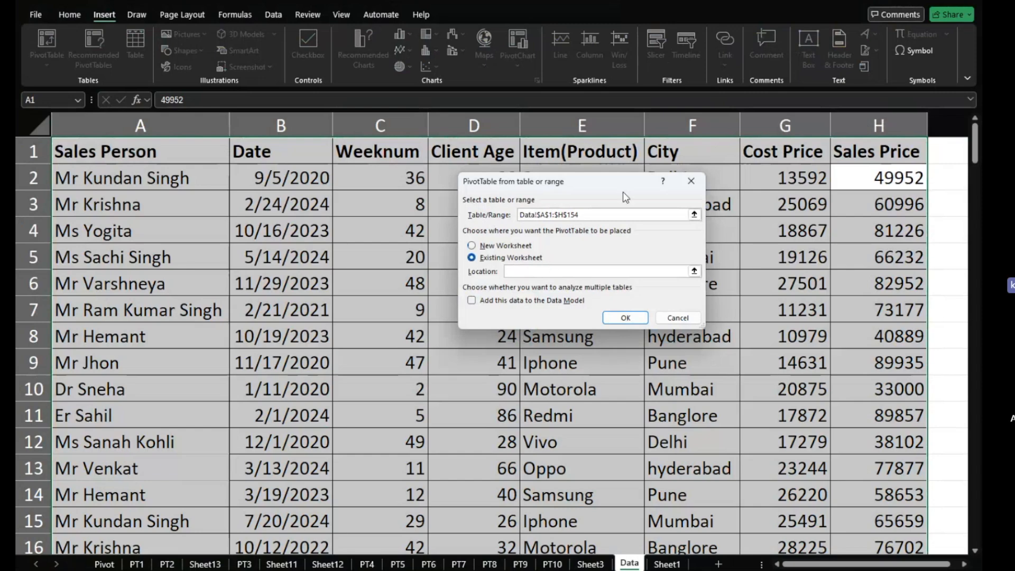
left_click_drag(524, 189, 286, 218)
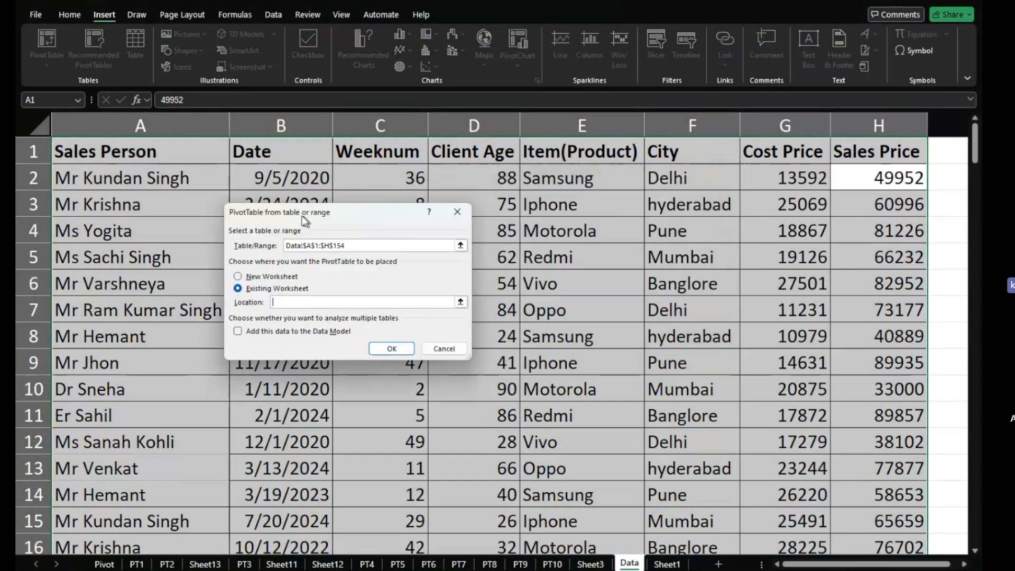
scroll(761, 235, "right", 4)
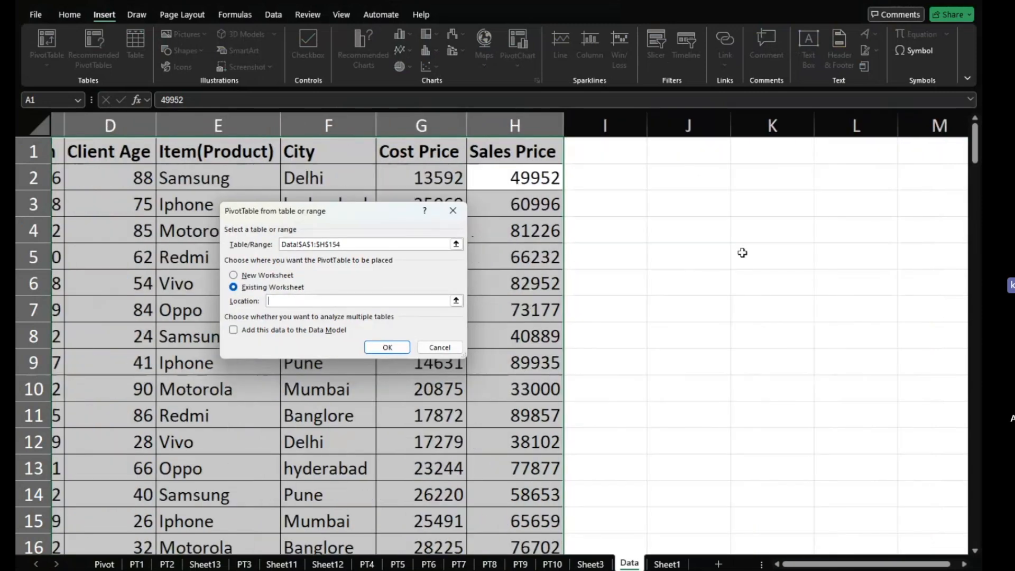
left_click(604, 244)
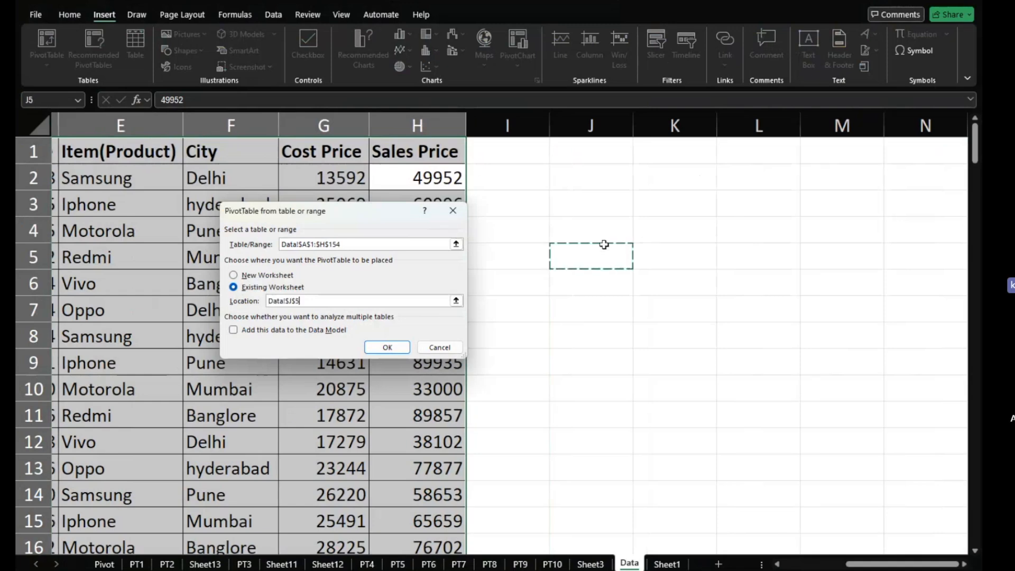
Change the PivotTable's placement to New Worksheet and create it.
left_click(267, 276)
left_click_drag(378, 219, 587, 211)
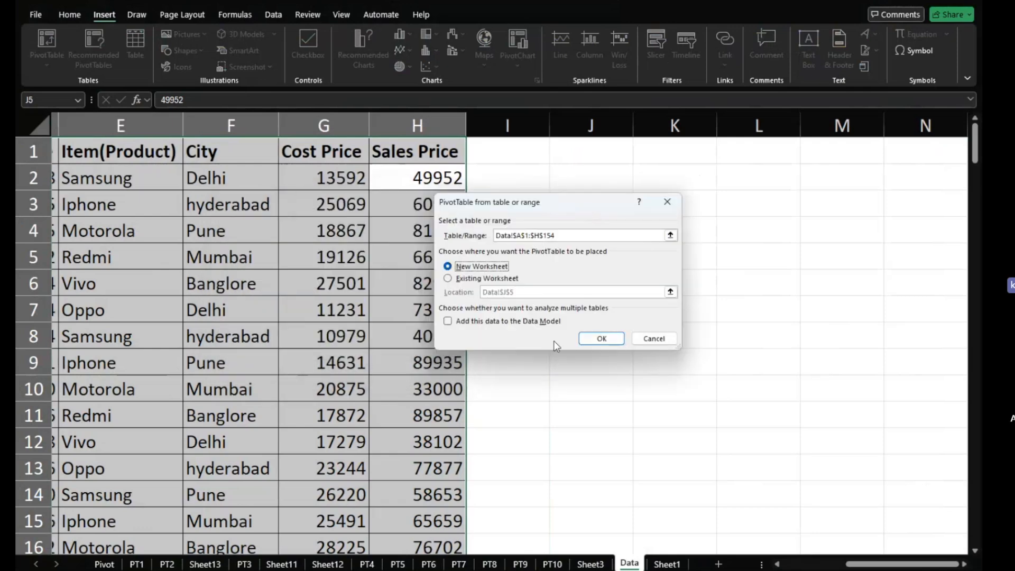
left_click(596, 340)
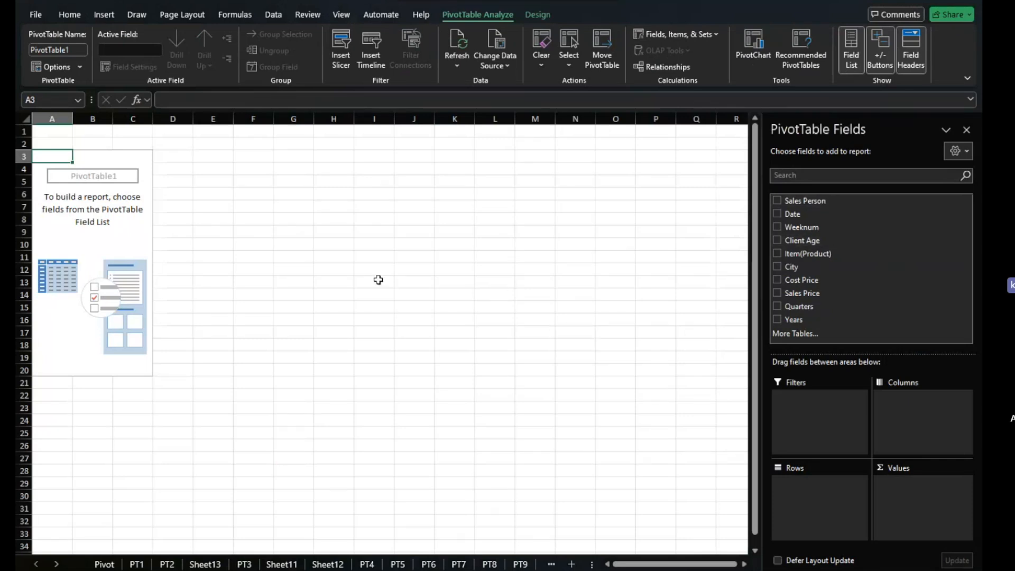
Examine the empty PivotTable area enlarged and the More Tables option, without creating another PivotTable.
scroll(200, 245, "up", 5)
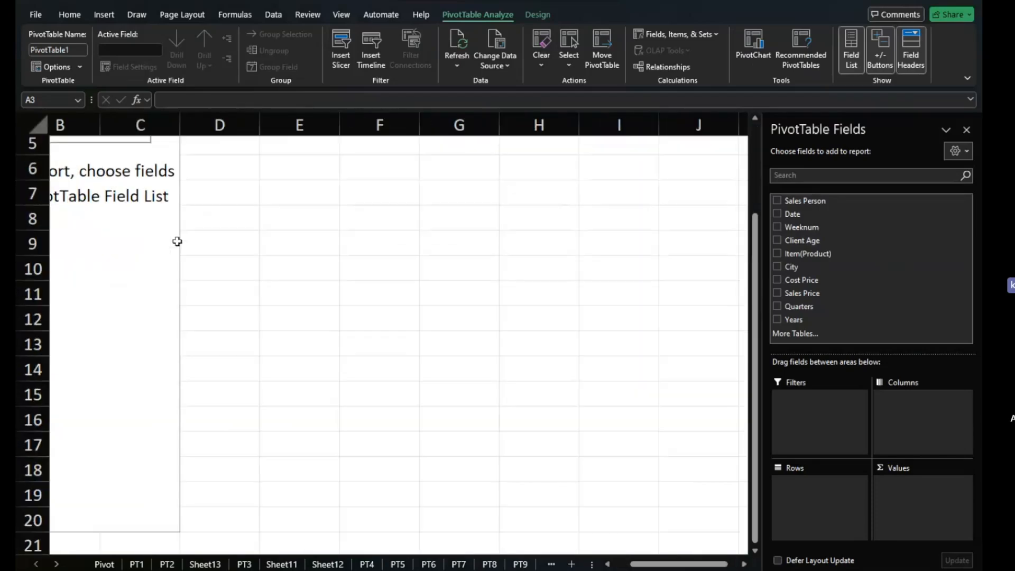
scroll(177, 241, "down", 5)
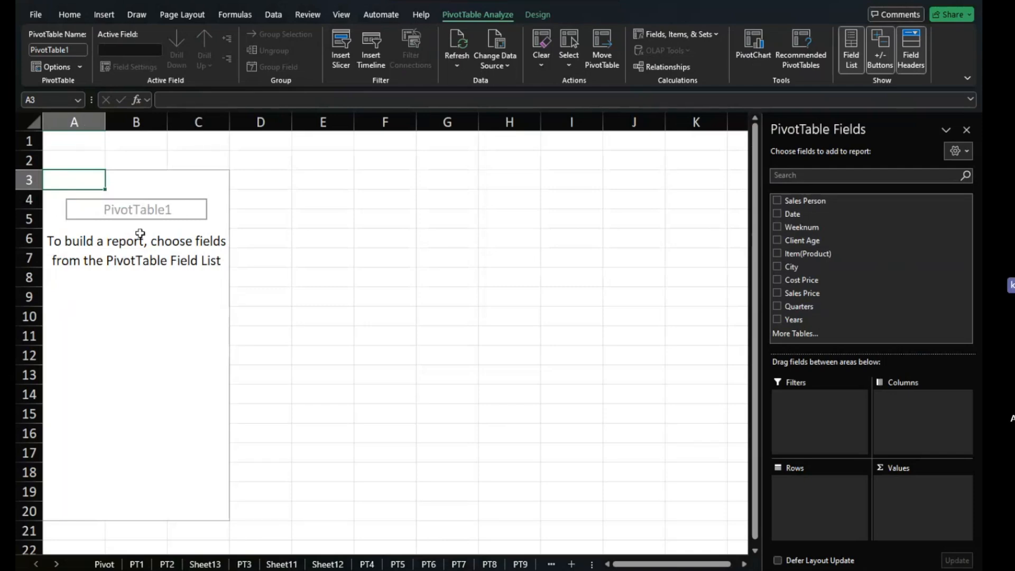
scroll(138, 271, "down", 1)
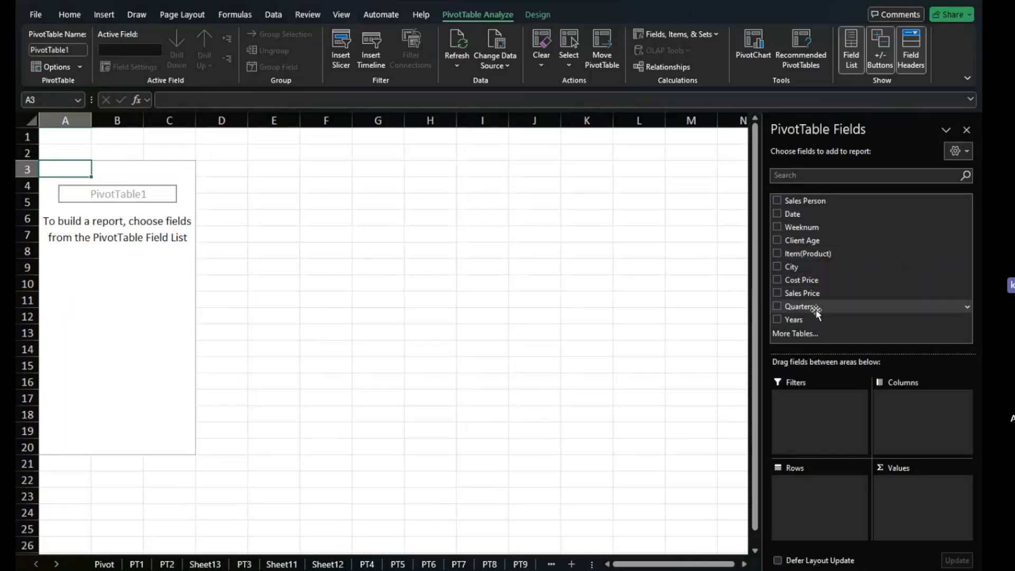
left_click(797, 336)
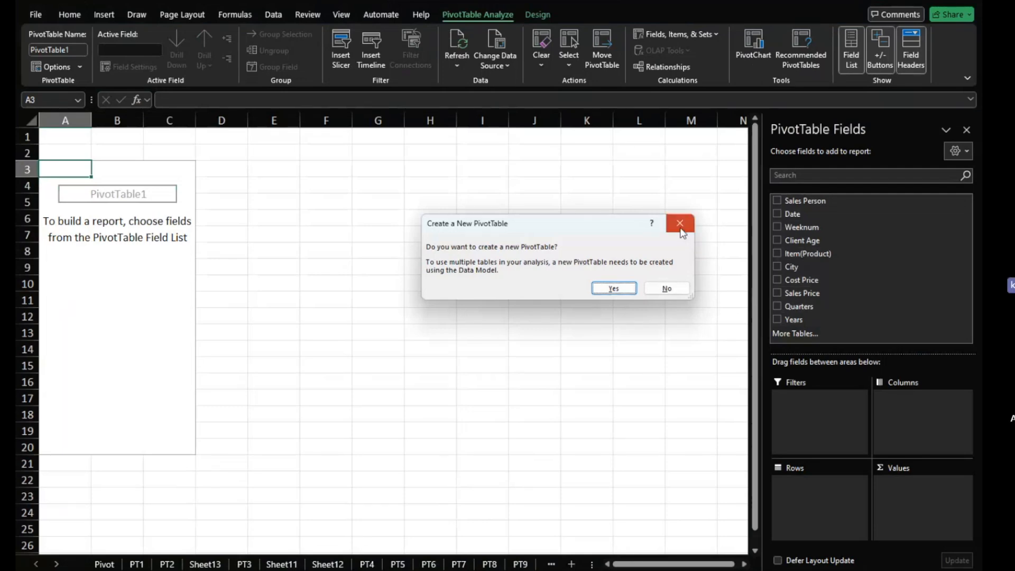
left_click(680, 223)
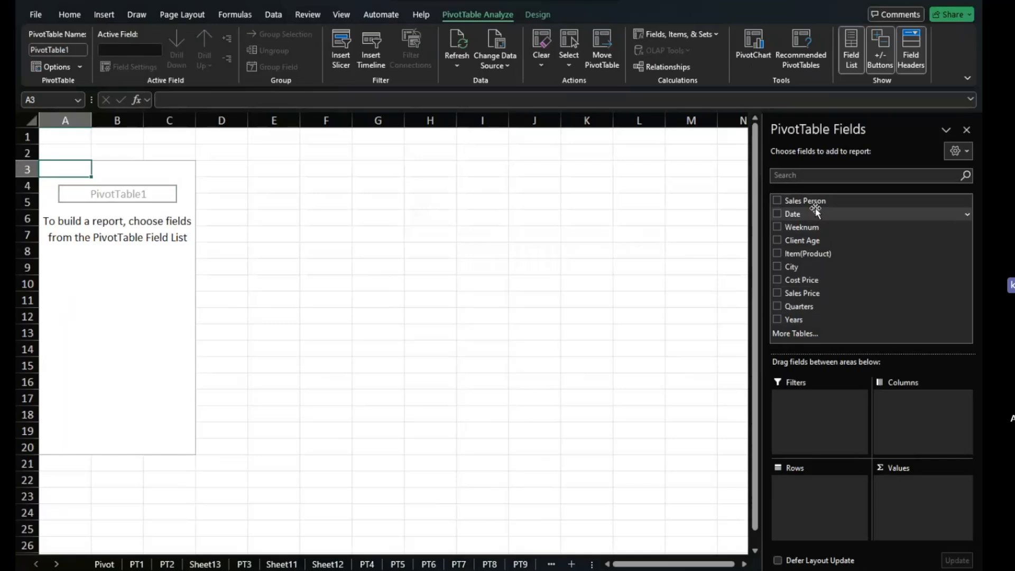
Summarize Sales Price by Sales Person in Rows, and move Sales Person to Columns.
left_click_drag(820, 205, 815, 512)
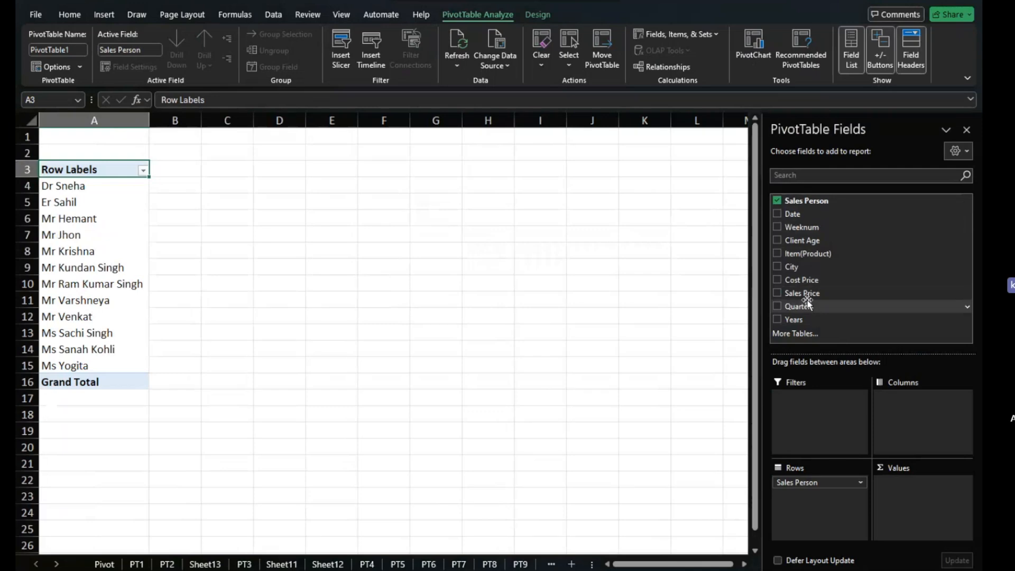
left_click_drag(804, 293, 903, 492)
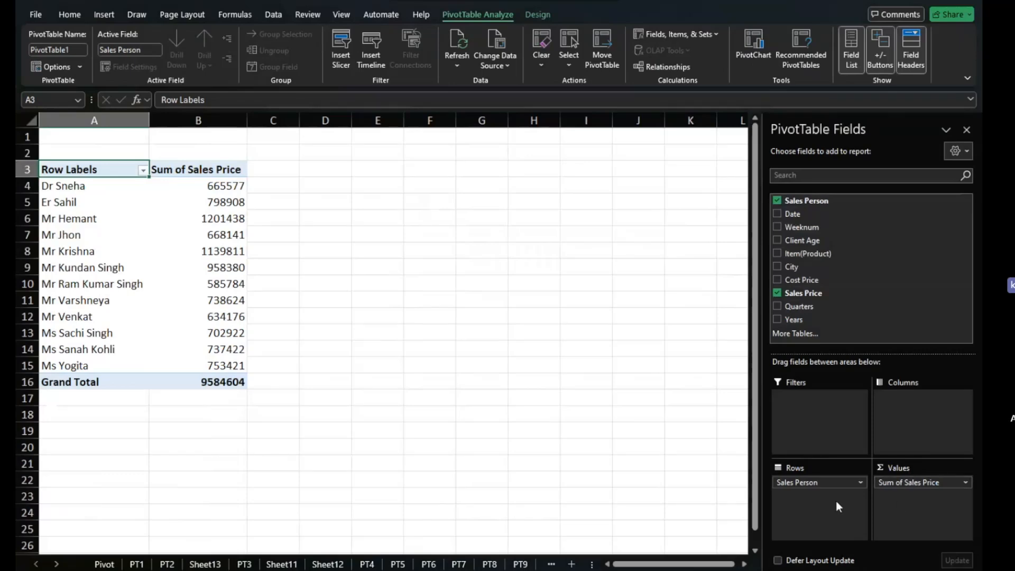
left_click_drag(807, 483, 908, 423)
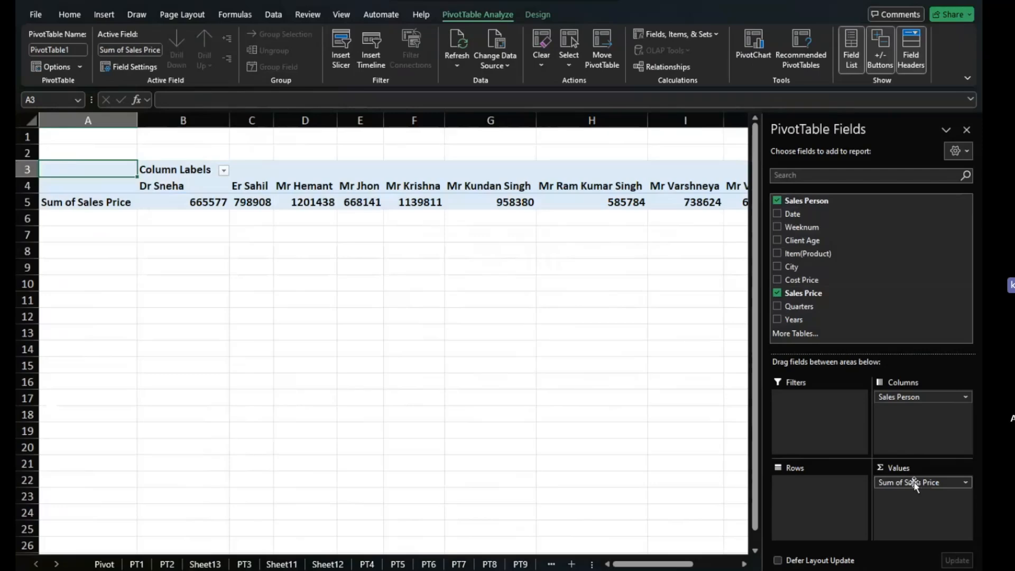
Try Sales Person instead of Sales Price in the Values area, and clear the Values area again.
left_click_drag(916, 485, 825, 293)
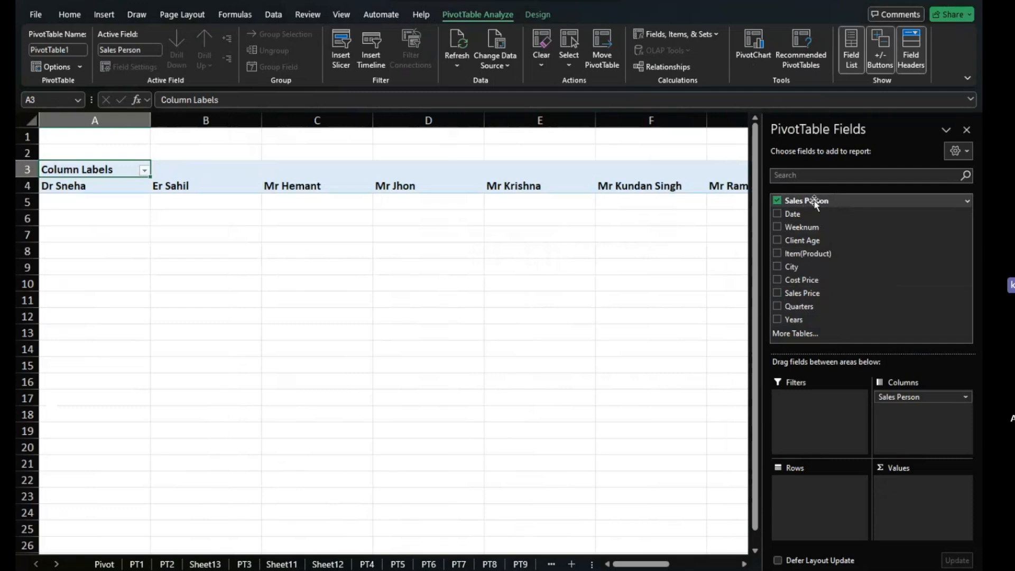
left_click_drag(815, 204, 909, 495)
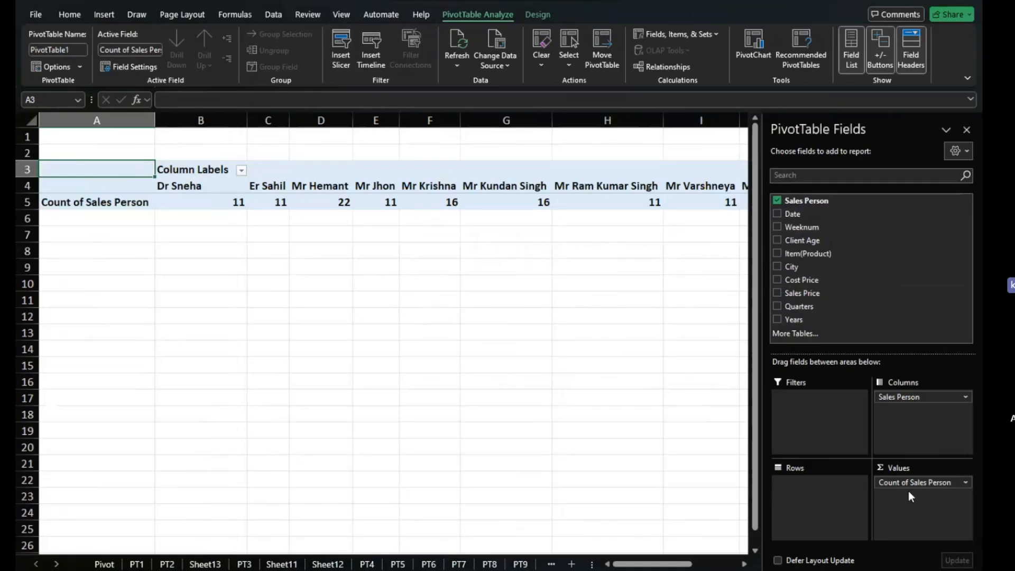
left_click_drag(921, 482, 860, 287)
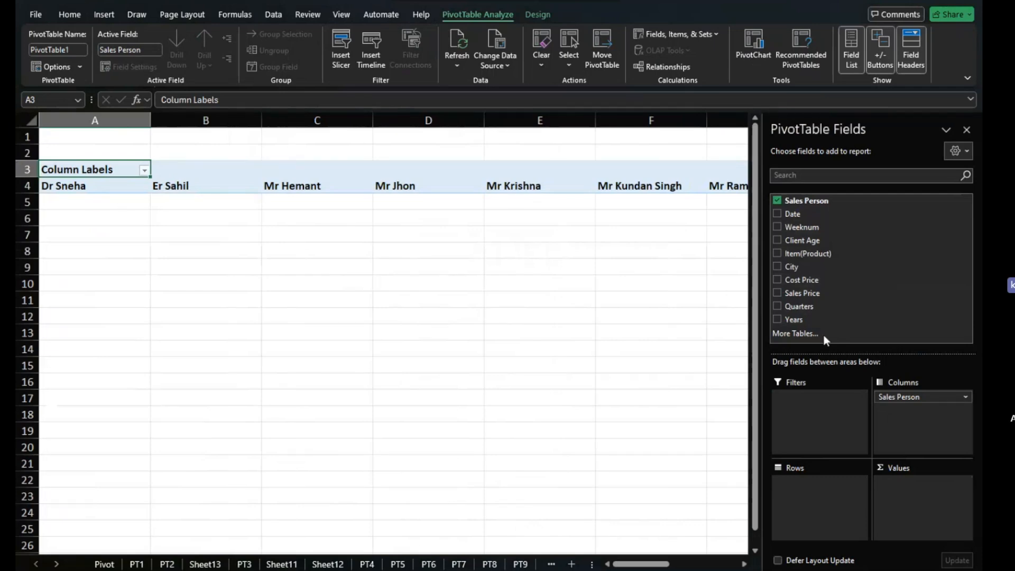
Move Sales Person back to Rows and add Cost Price and Sales Price to Values.
left_click_drag(916, 401, 829, 493)
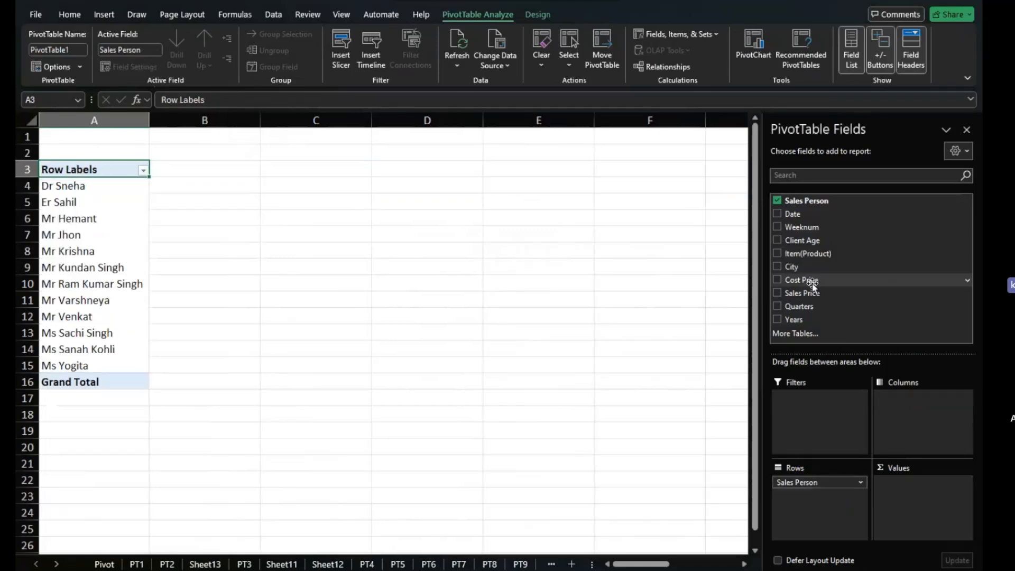
left_click_drag(812, 286, 916, 489)
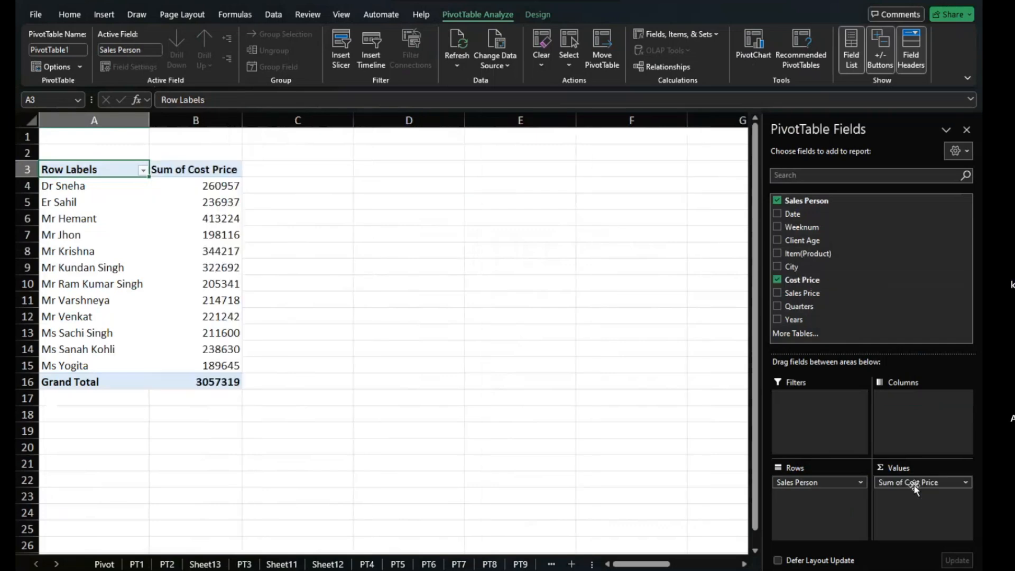
left_click_drag(812, 299, 898, 521)
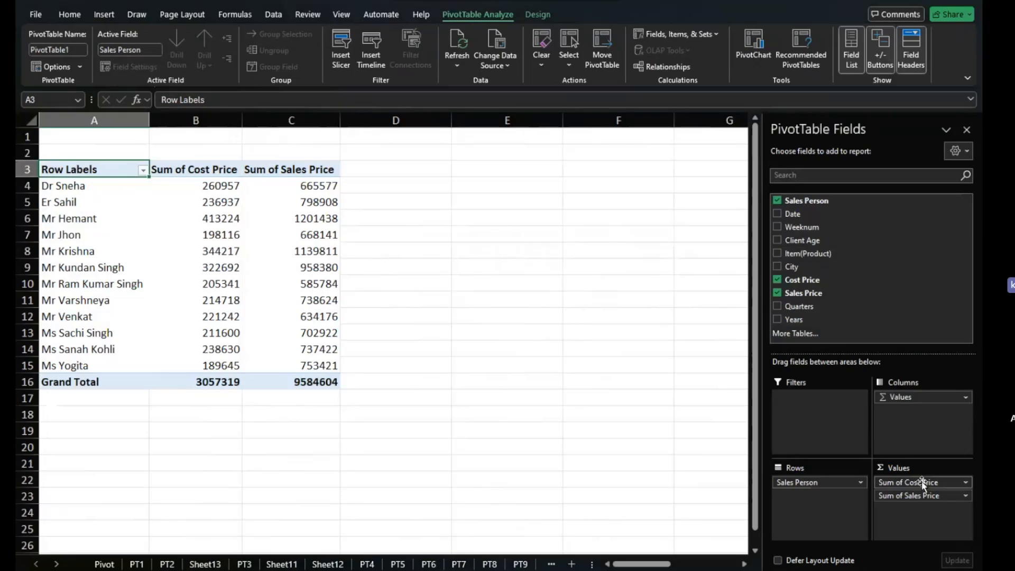
Place Sum of Sales Price before Sum of Cost Price in Values, and restore the cost-first order.
left_click_drag(922, 483, 923, 512)
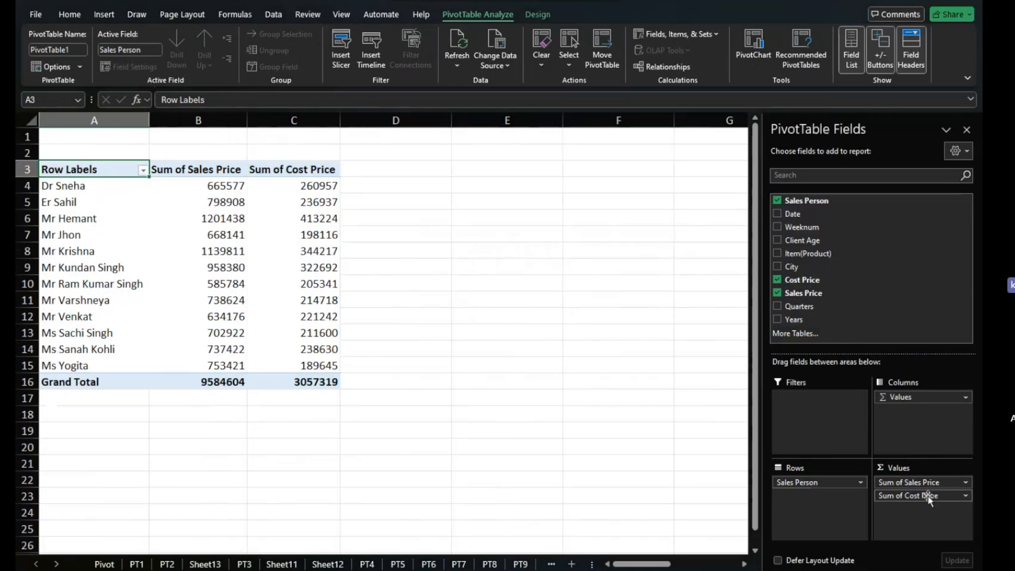
mouse_move(217, 213)
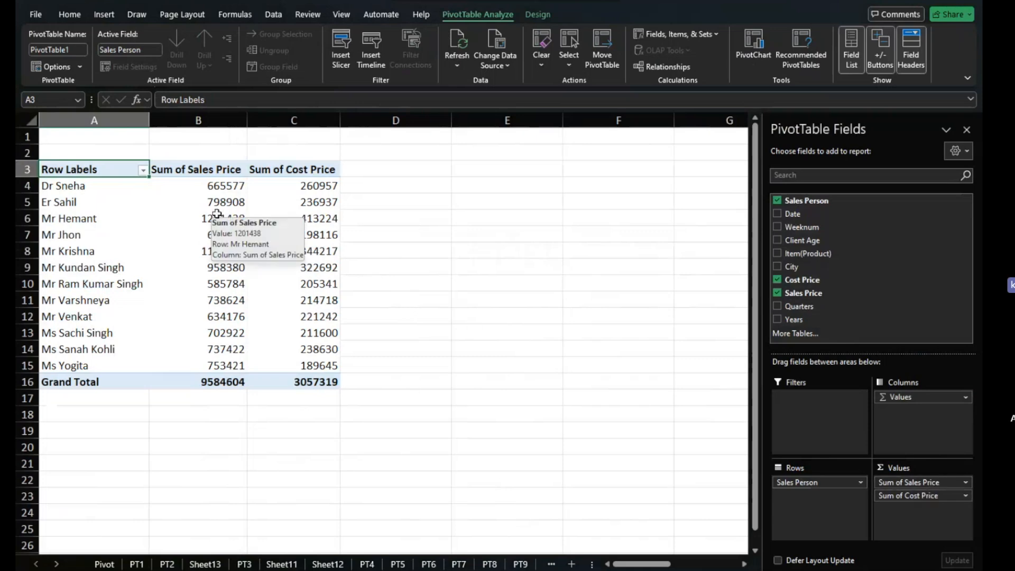
mouse_move(306, 206)
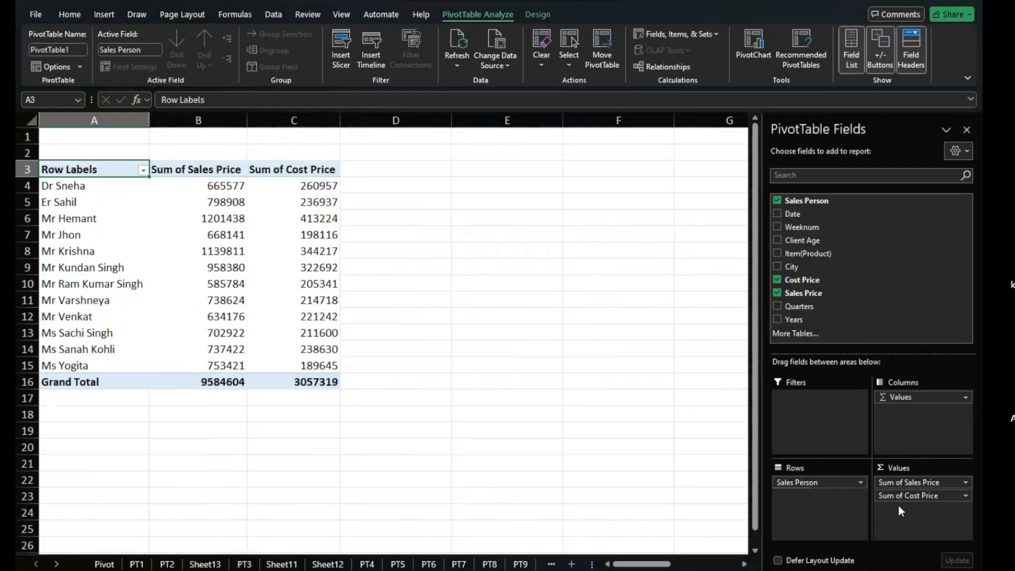
left_click_drag(934, 478, 930, 507)
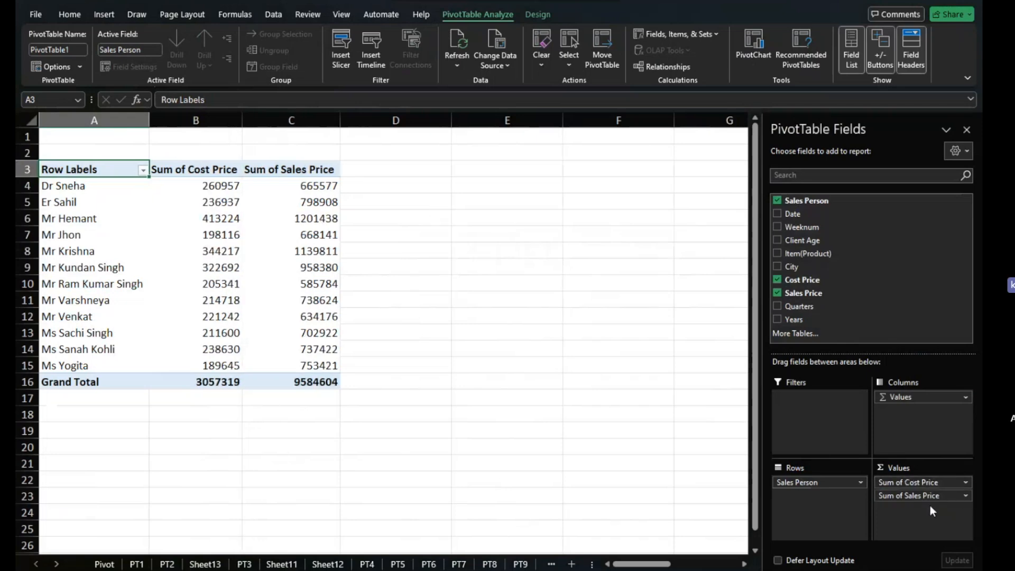
Close the PivotTable field list and review the existing reports on sheets PT1 and PT2 and the table on Sheet13.
left_click(962, 131)
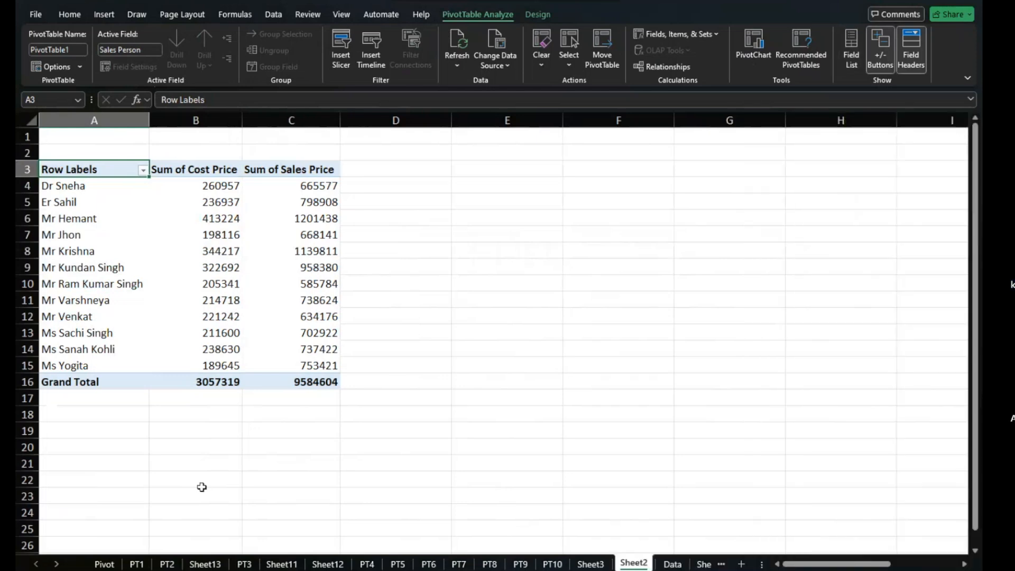
left_click(136, 564)
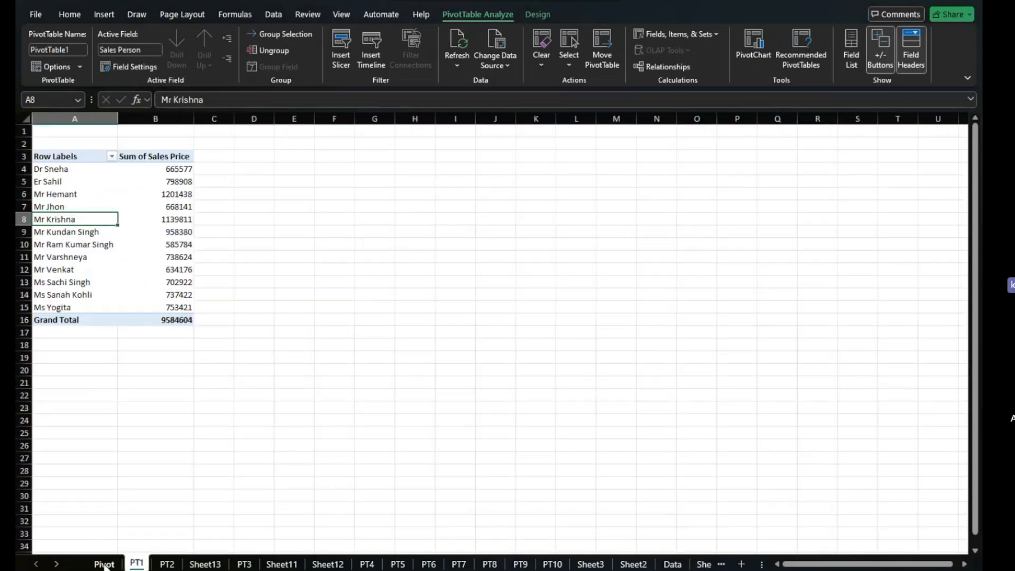
left_click(108, 565)
left_click(136, 565)
mouse_move(174, 254)
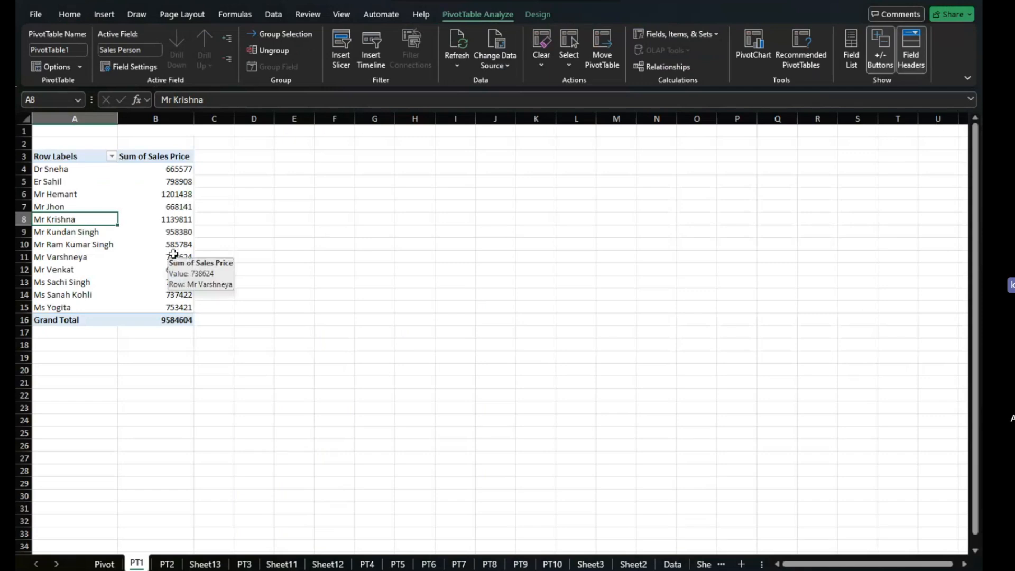
left_click(167, 564)
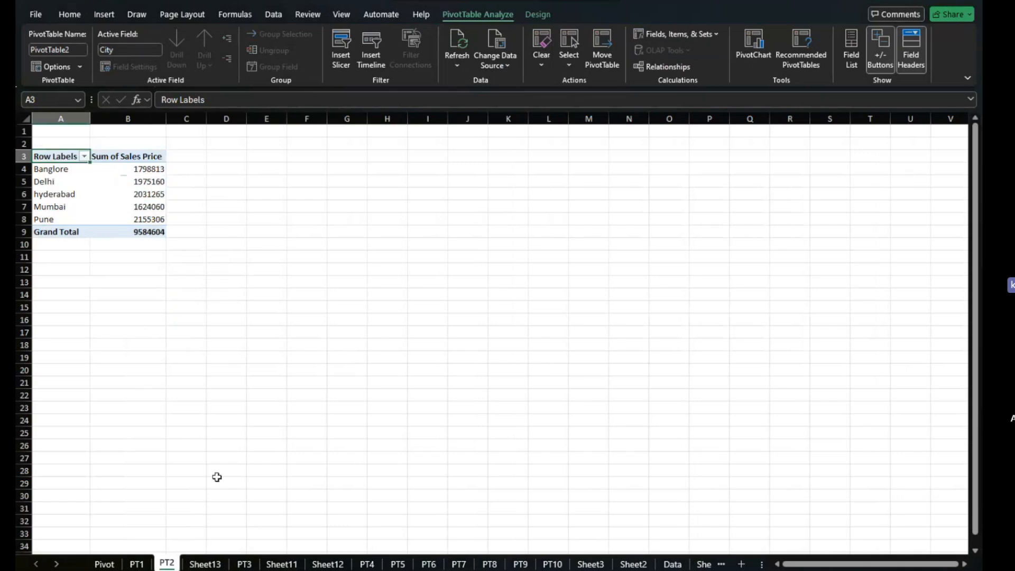
left_click(206, 564)
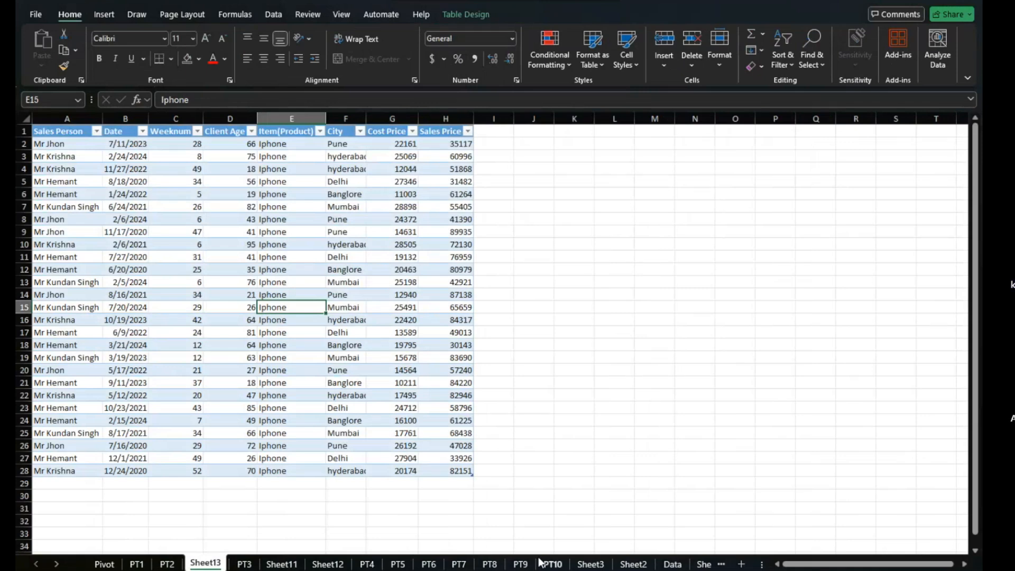
Show the Data sheet from column A with the range deselected, and reopen the topic list on Sheet1.
left_click(664, 563)
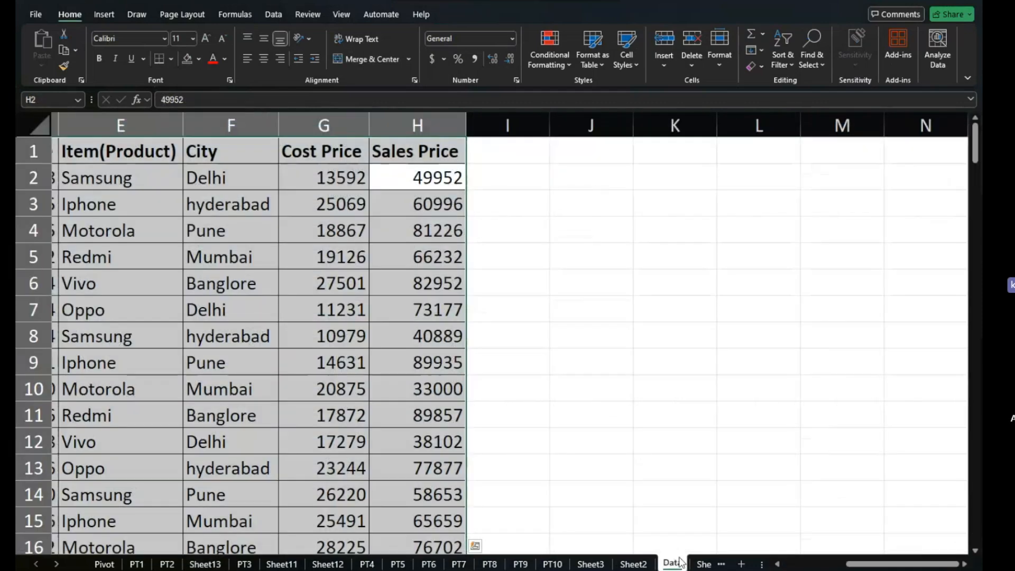
scroll(489, 479, "left", 4)
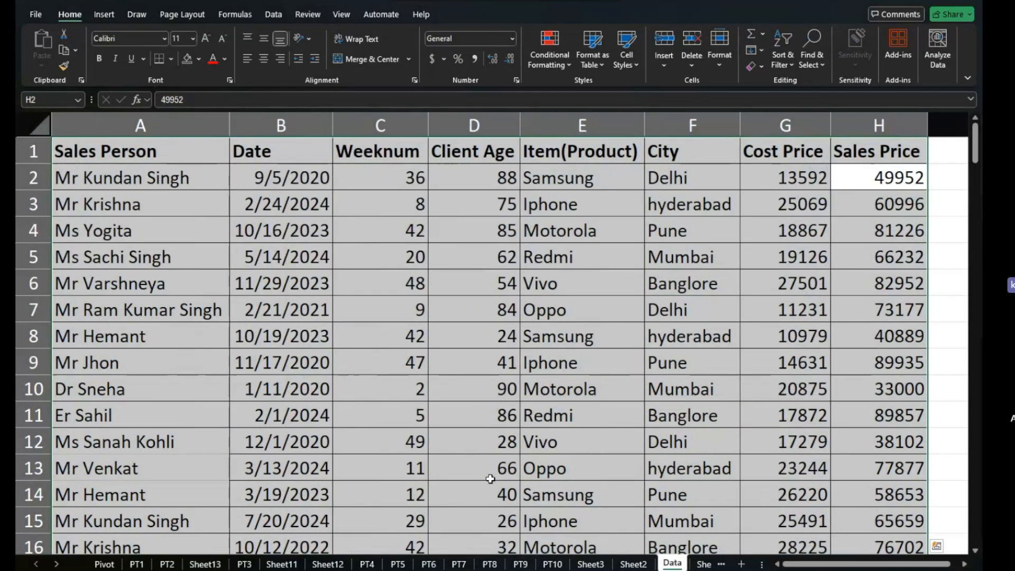
left_click(489, 478)
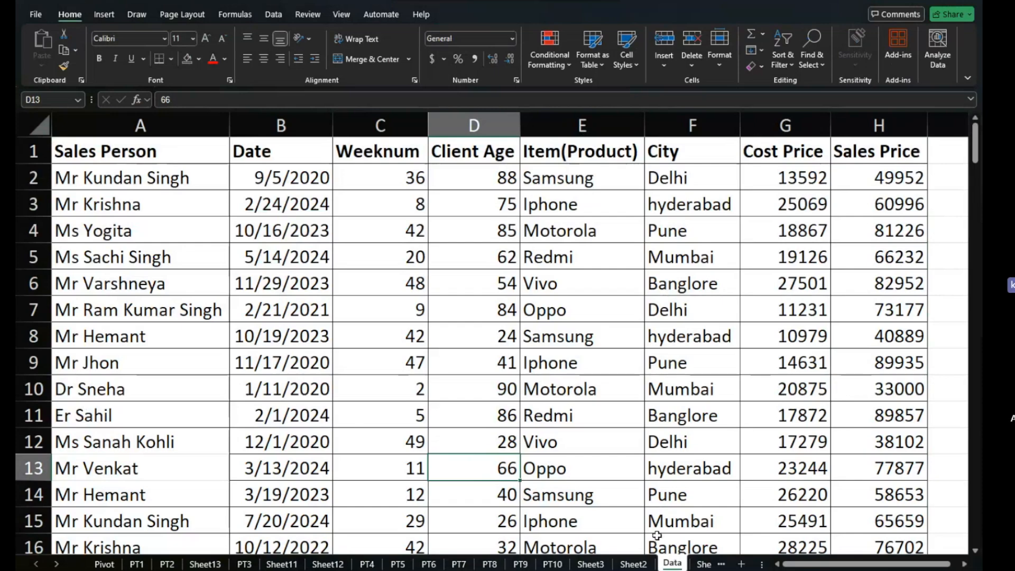
left_click(704, 564)
left_click(704, 564)
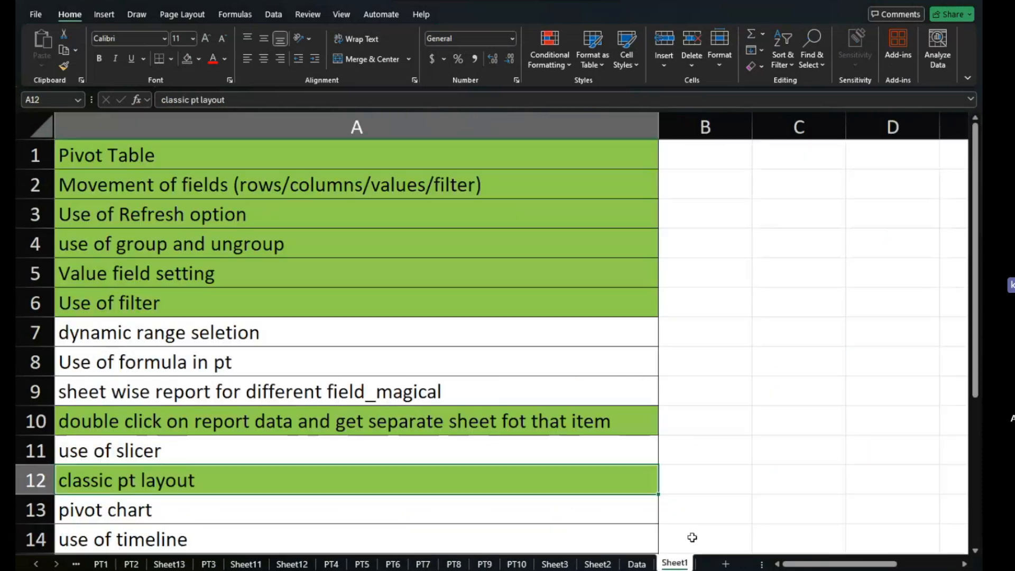
Move Sheet2 with the sales person report so that it sits between the Data sheet and Sheet1.
scroll(665, 566, "right", 1)
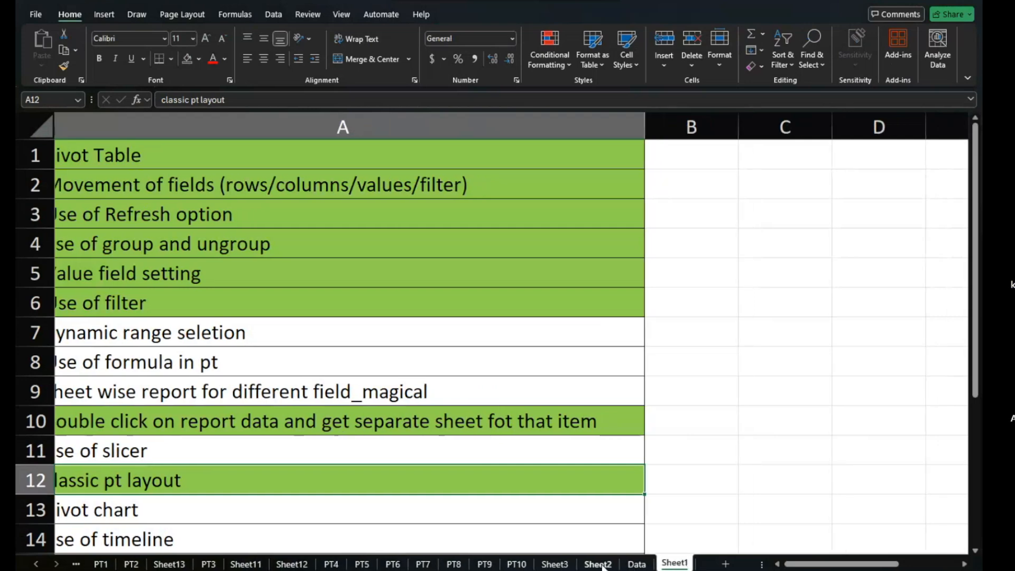
left_click(635, 564)
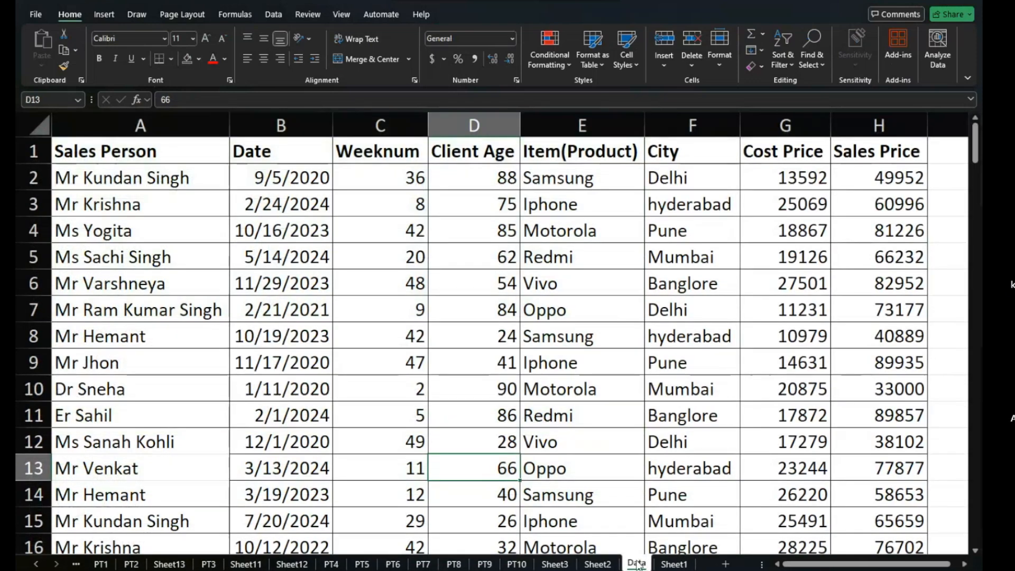
left_click(601, 564)
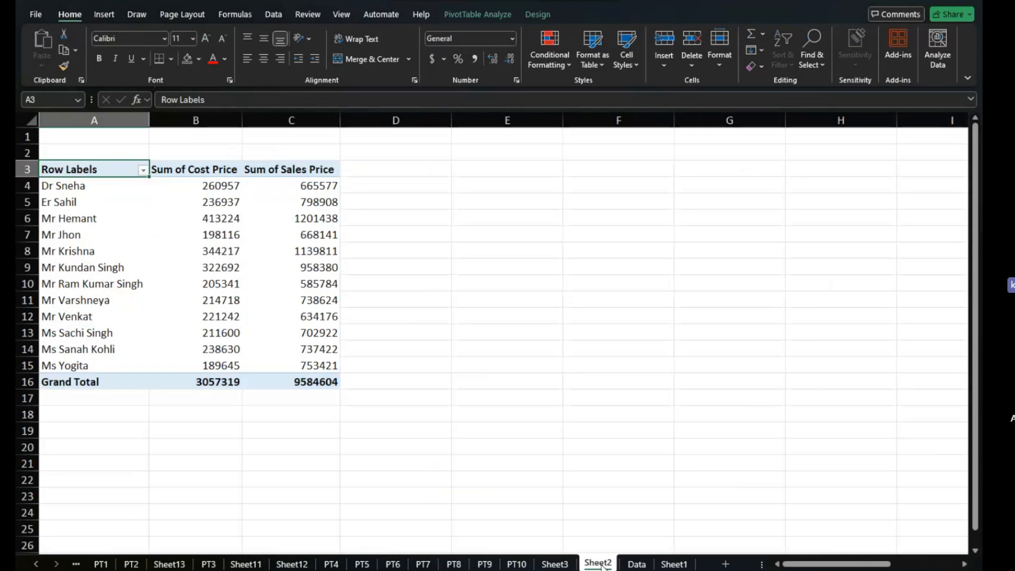
left_click_drag(604, 565, 664, 563)
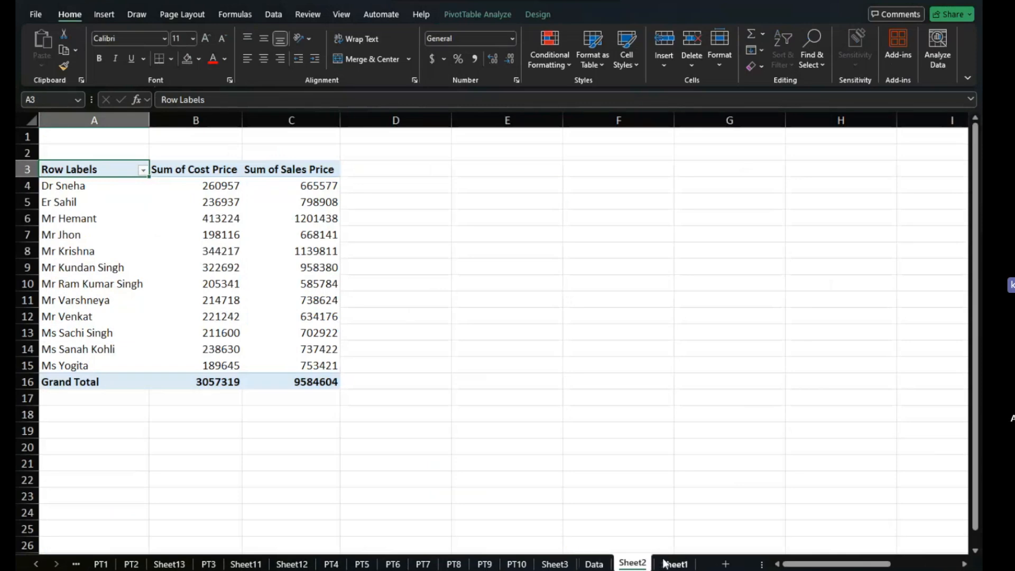
Rename Sheet2 as "Sales person wise Sales data".
double_click(641, 562)
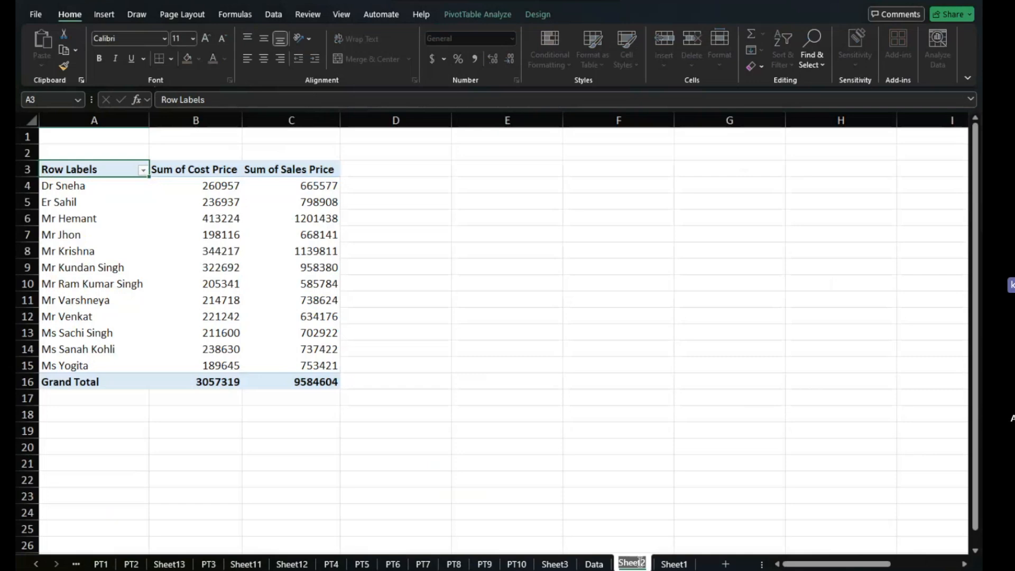
type("Sales person wise")
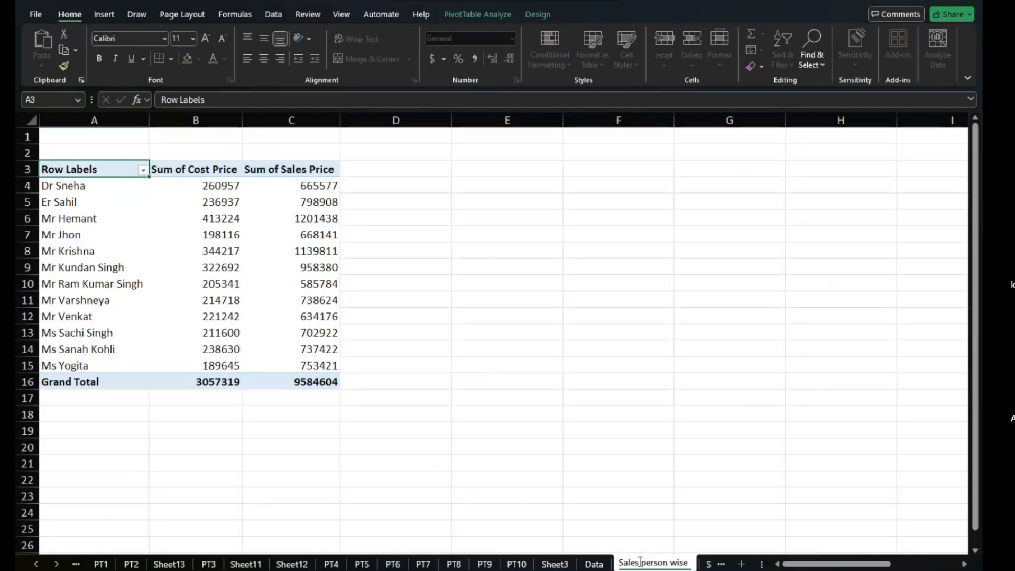
type(" Sale")
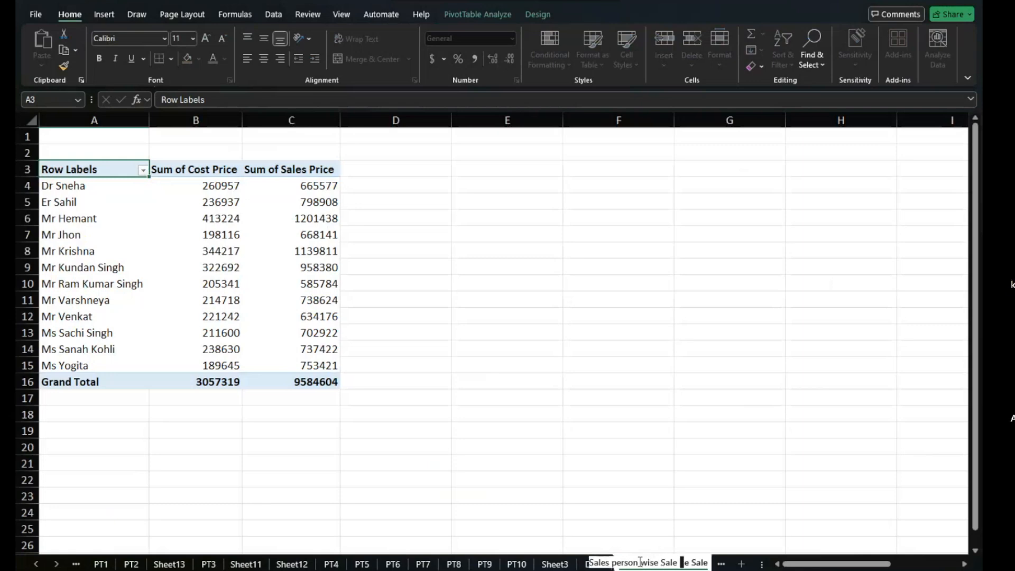
type("s")
type(" data")
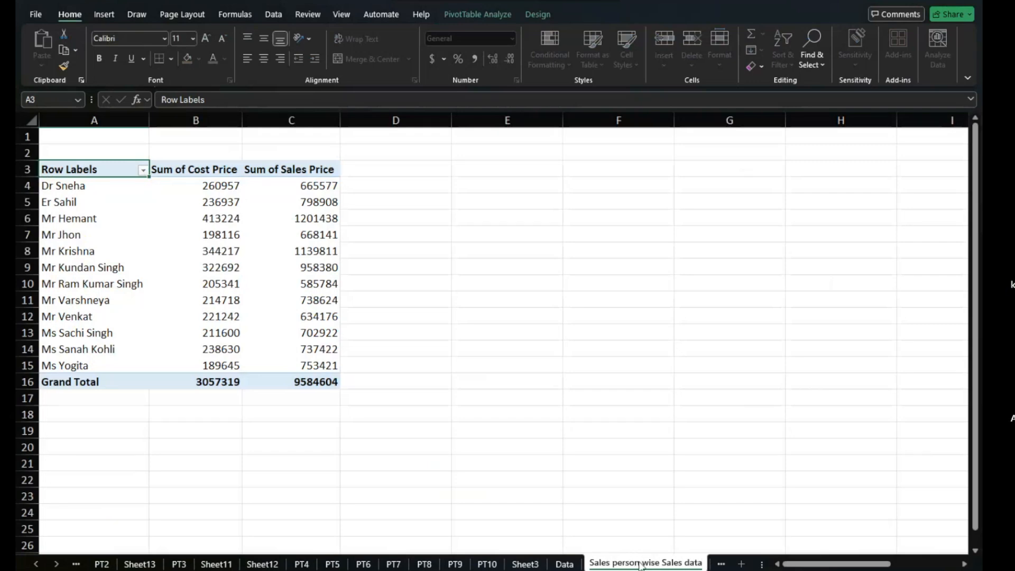
key("Return")
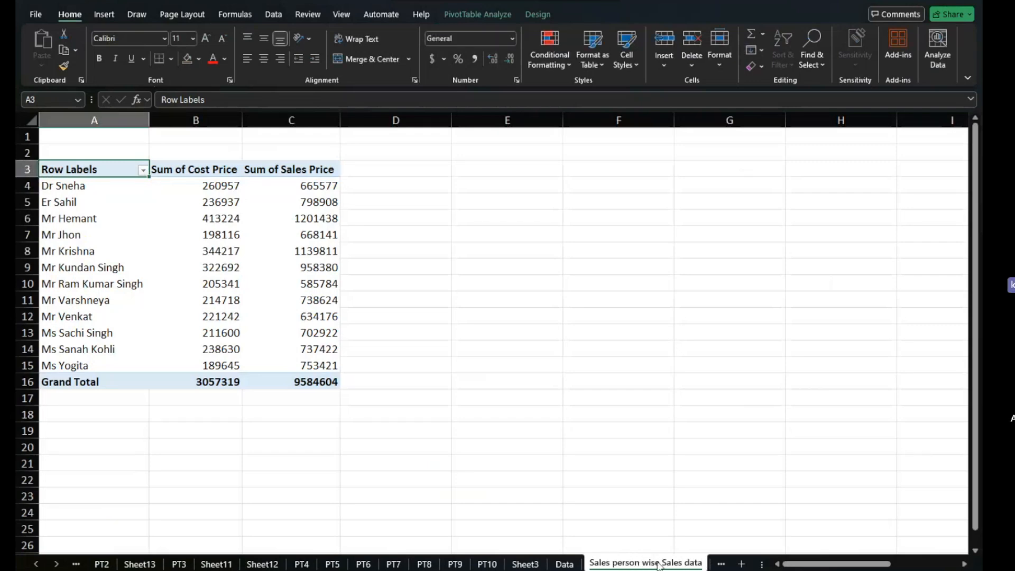
Add a worksheet after "Sales person wise Sales data" and enter the heading "City wise sales" in cell A1.
left_click(722, 565)
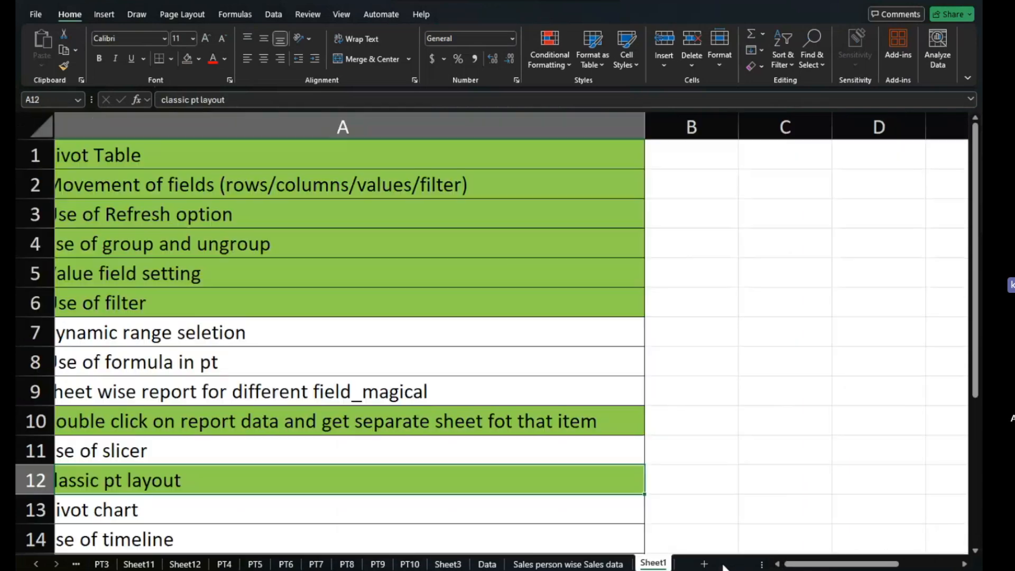
left_click(610, 565)
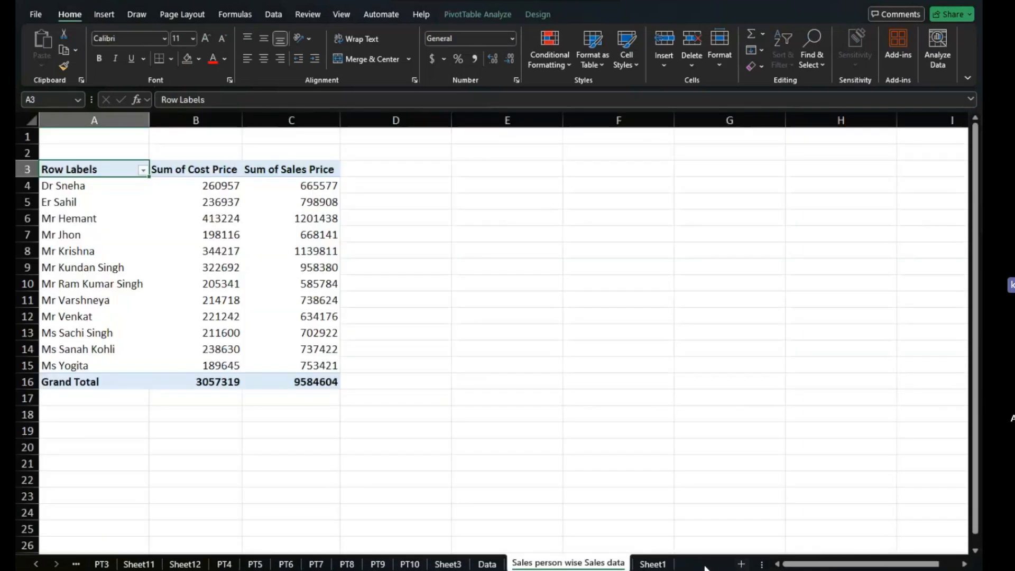
left_click(704, 564)
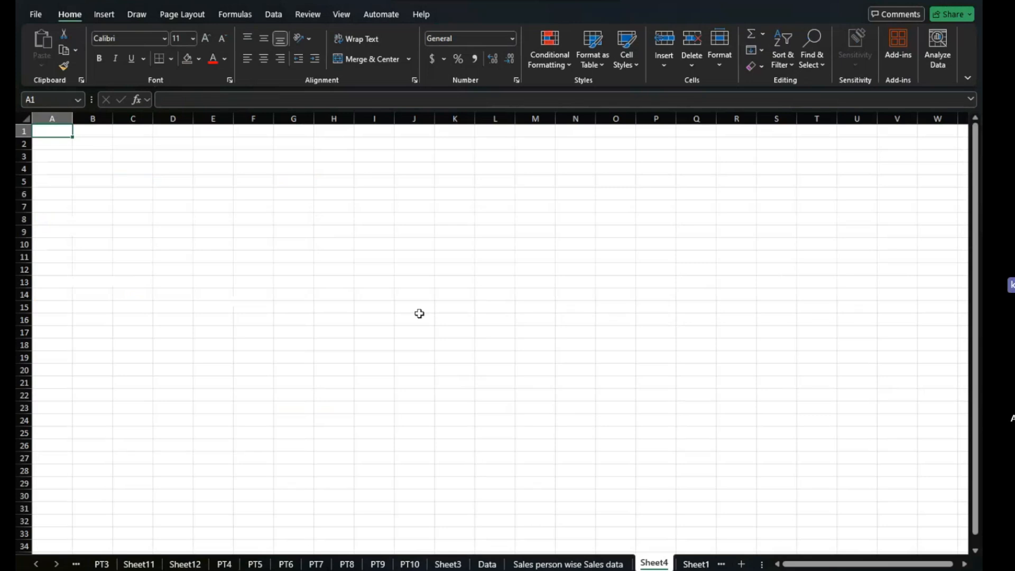
type("City wi")
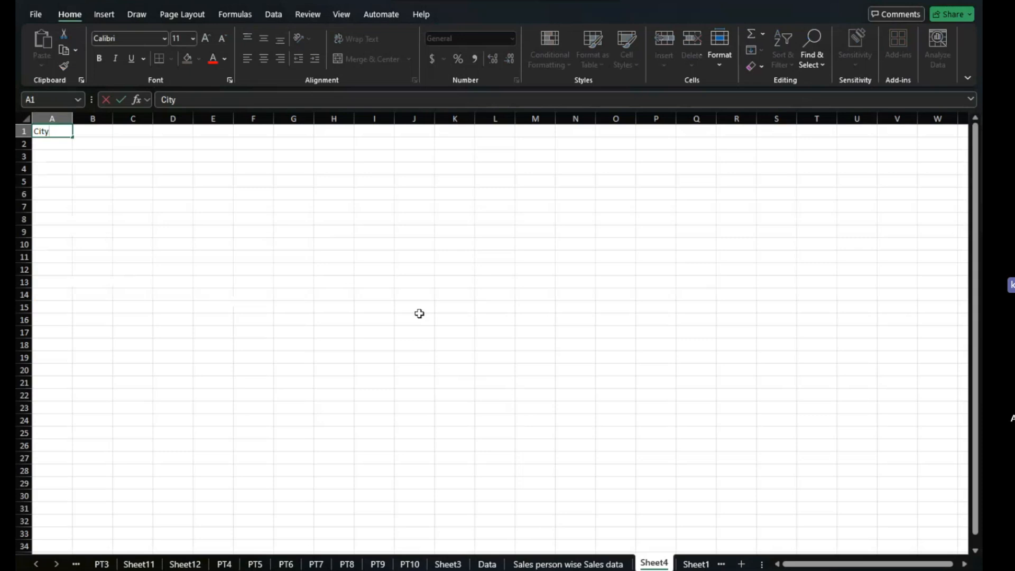
type("se sa")
type("e")
type("es")
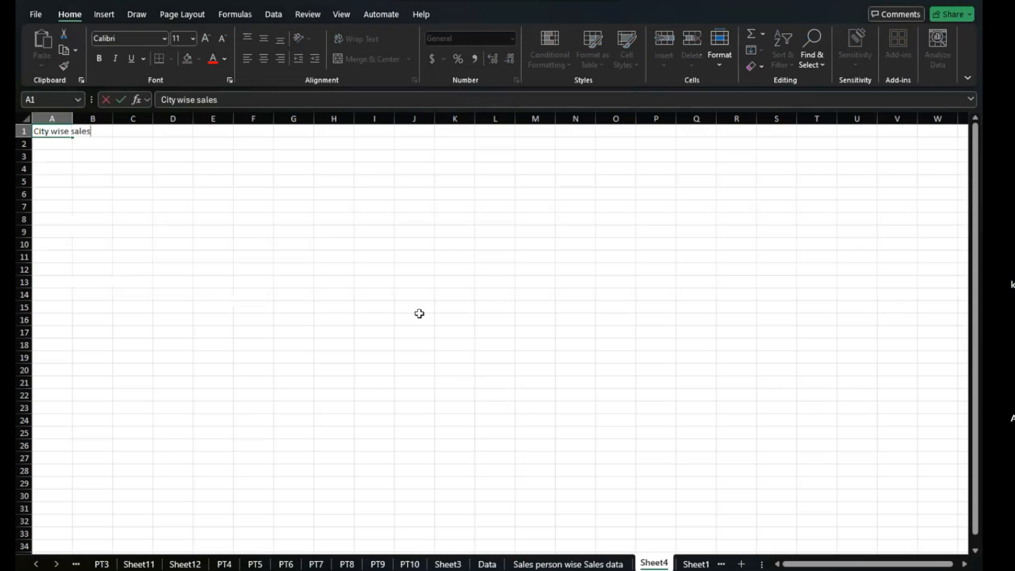
key("Return")
scroll(419, 314, "up", 10, "ctrl")
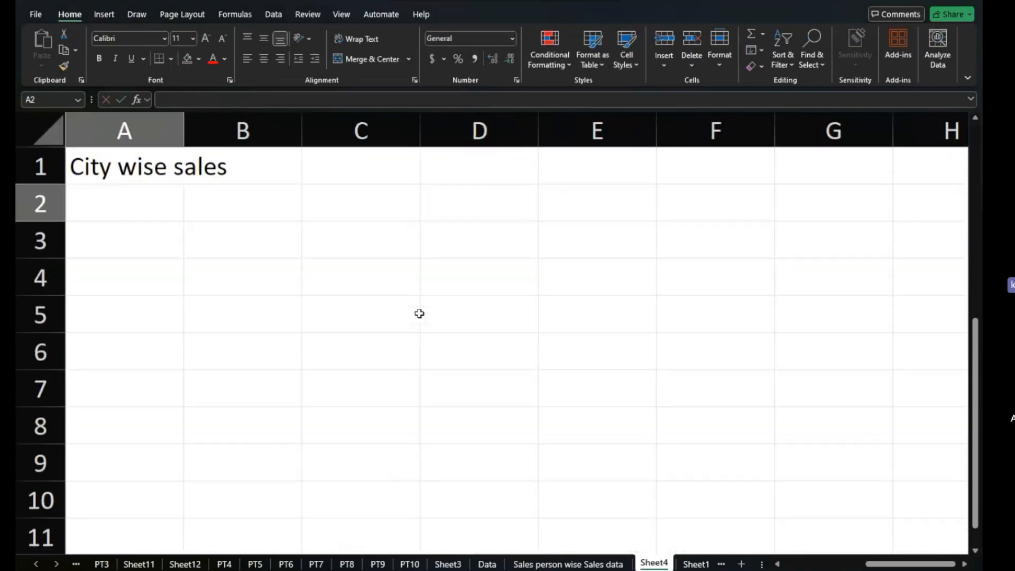
left_click(140, 173)
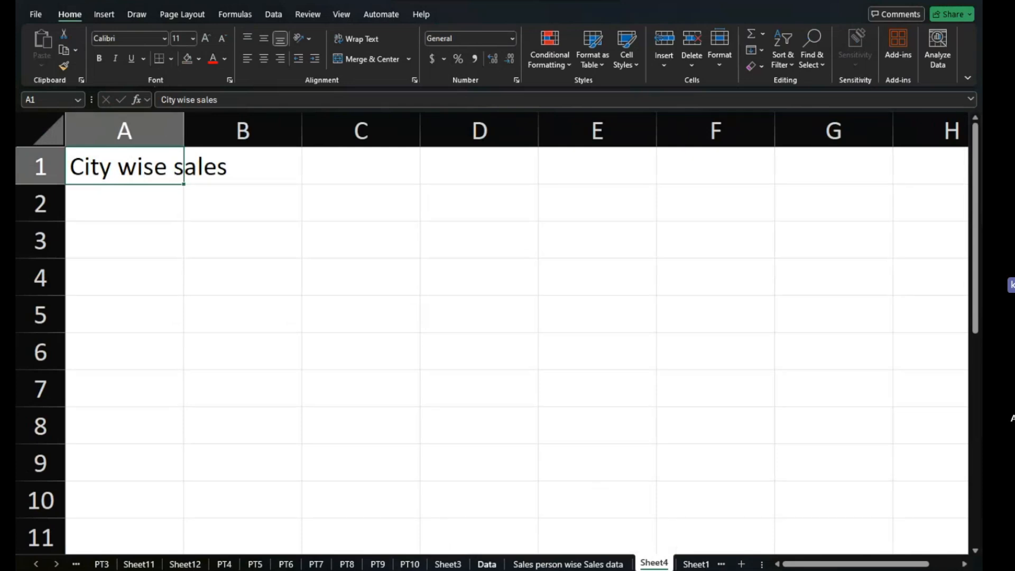
Create a PivotTable on a new worksheet from the full sales range A1:H154 on the Data sheet.
left_click(487, 564)
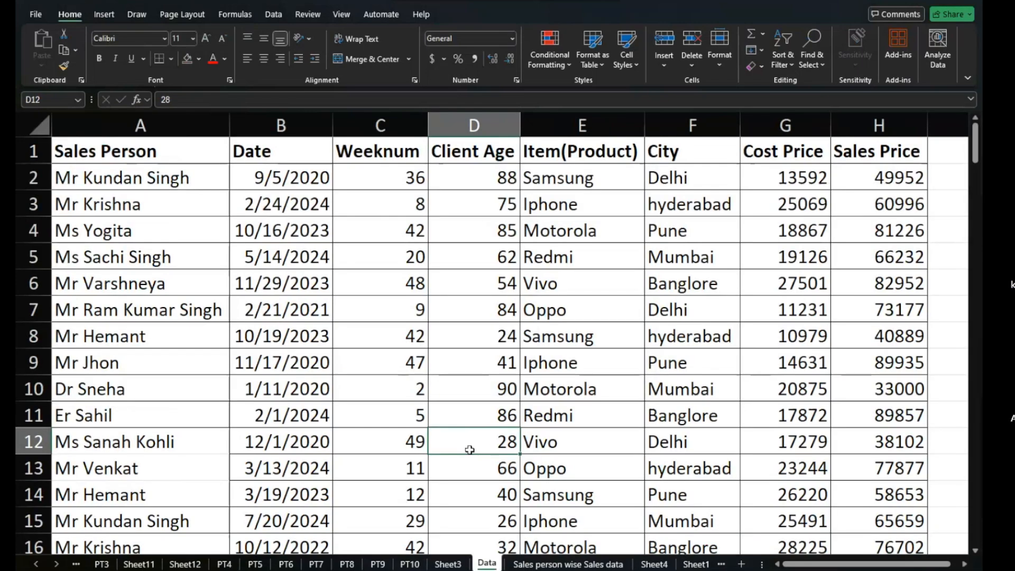
key("ctrl+a")
left_click(111, 16)
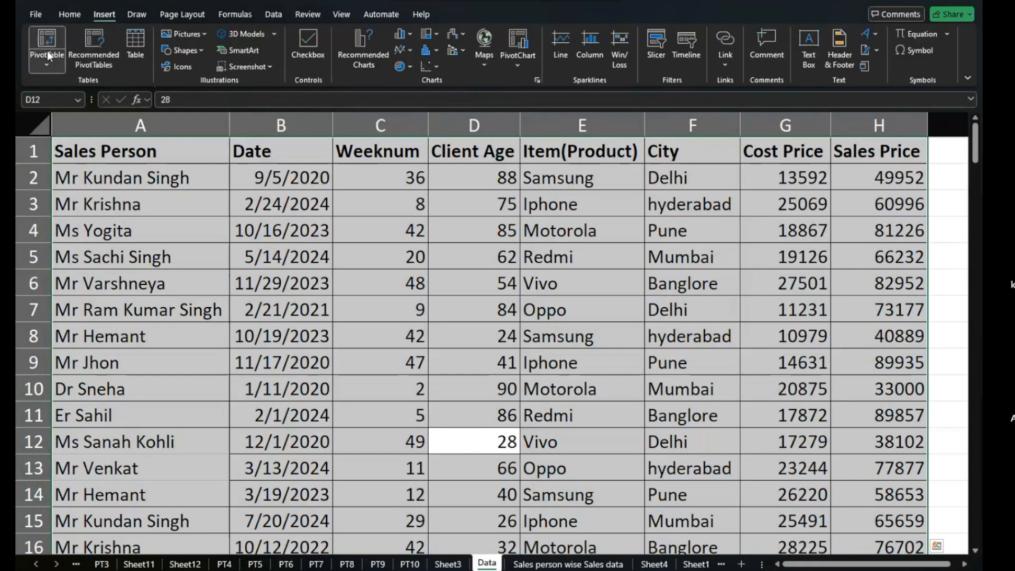
left_click(47, 53)
left_click(47, 47)
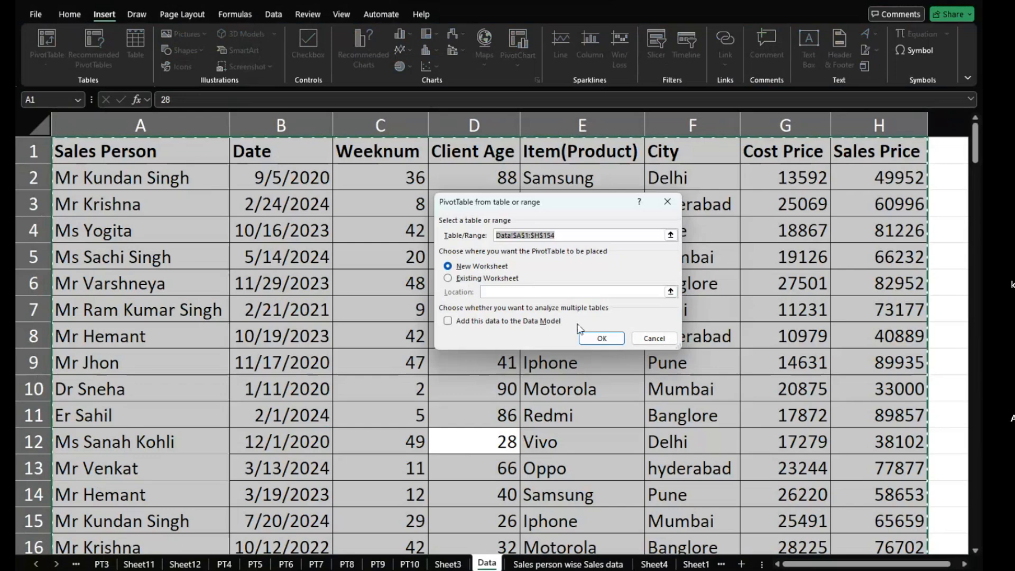
left_click(591, 338)
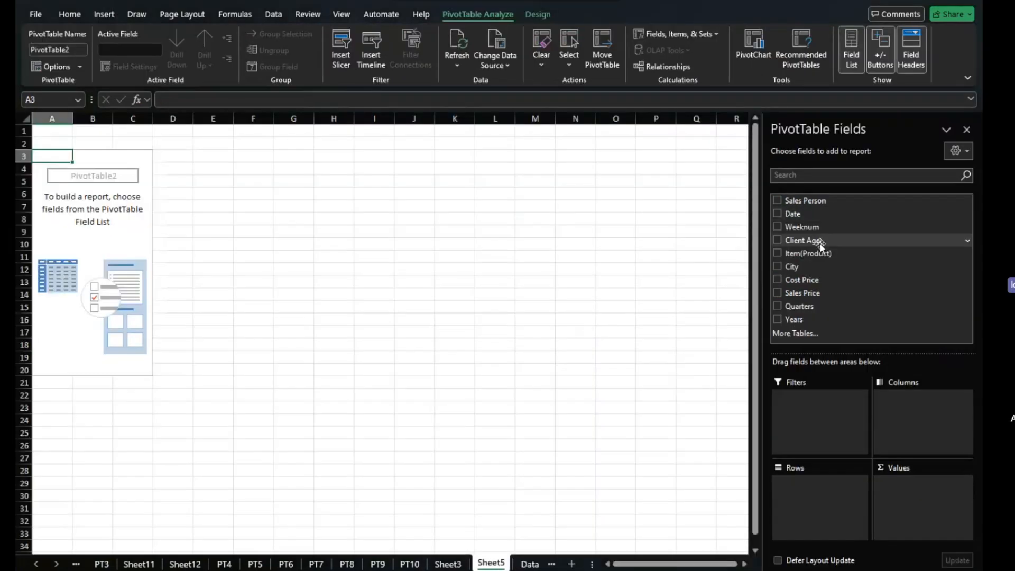
Place City in Rows and Sales Price in Values, and close the PivotTable field list.
left_click_drag(804, 266, 806, 502)
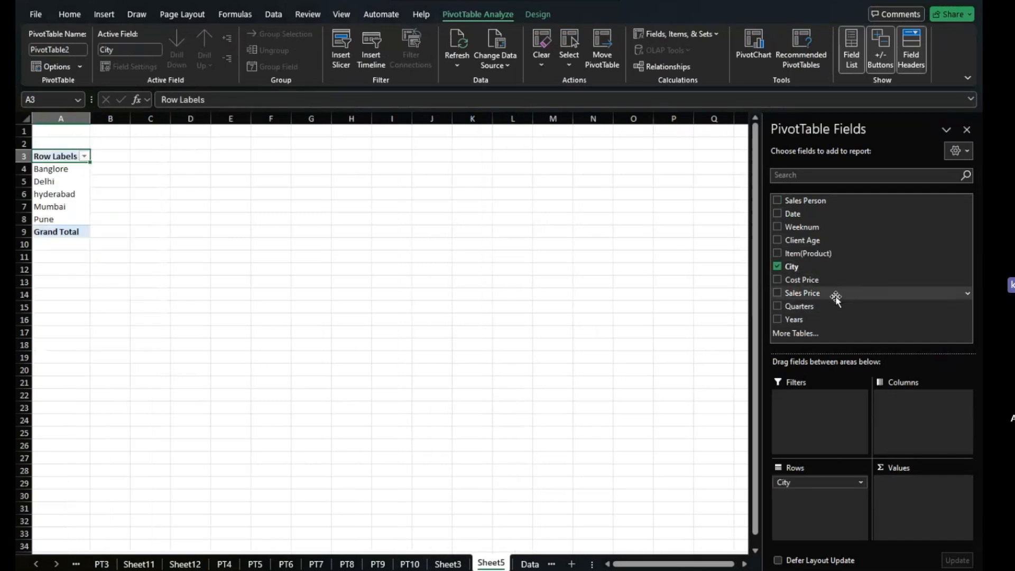
left_click_drag(835, 297, 932, 505)
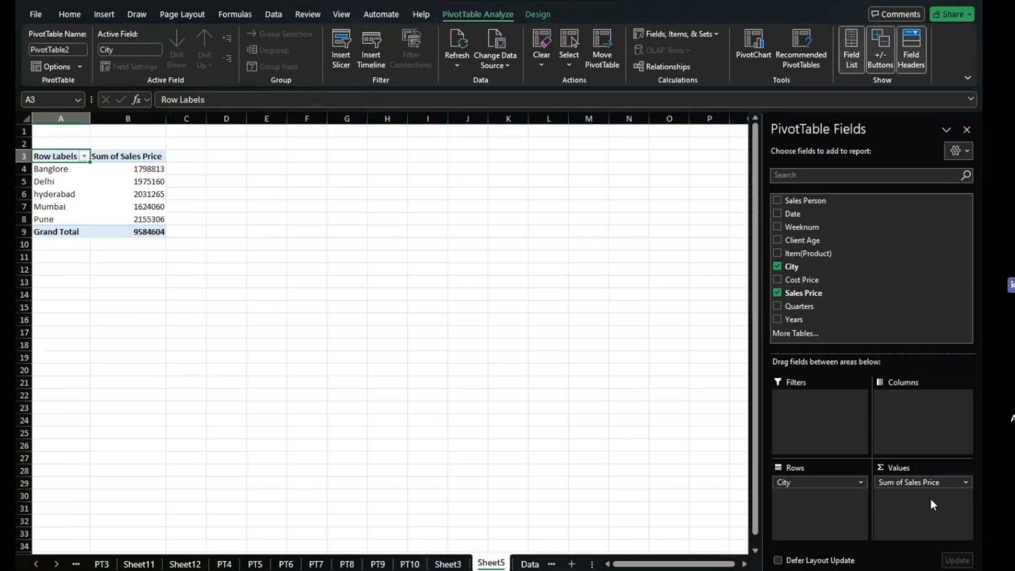
left_click(966, 129)
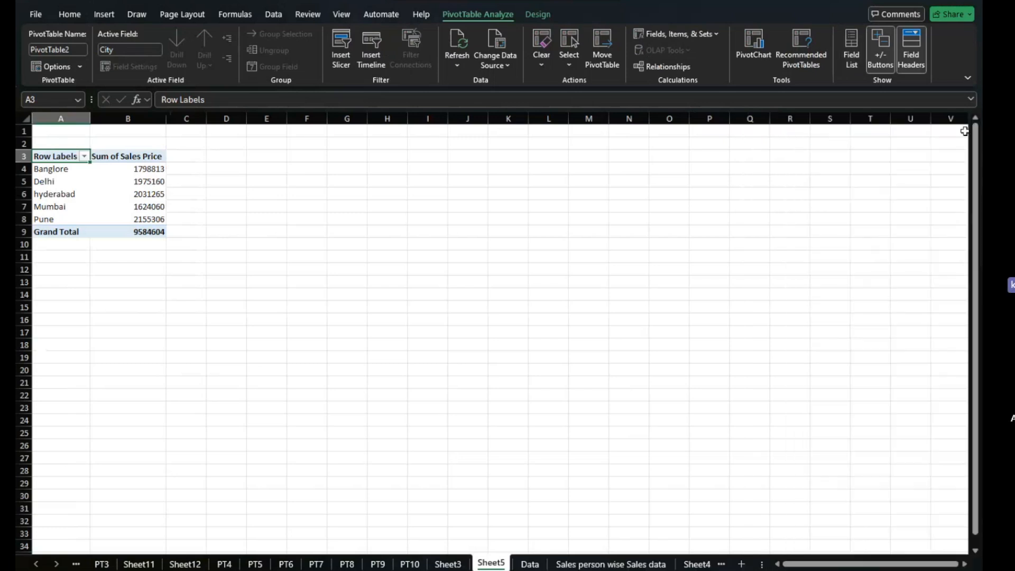
Delete the separate worksheet that holds the city-wise PivotTable.
right_click(490, 564)
left_click(533, 392)
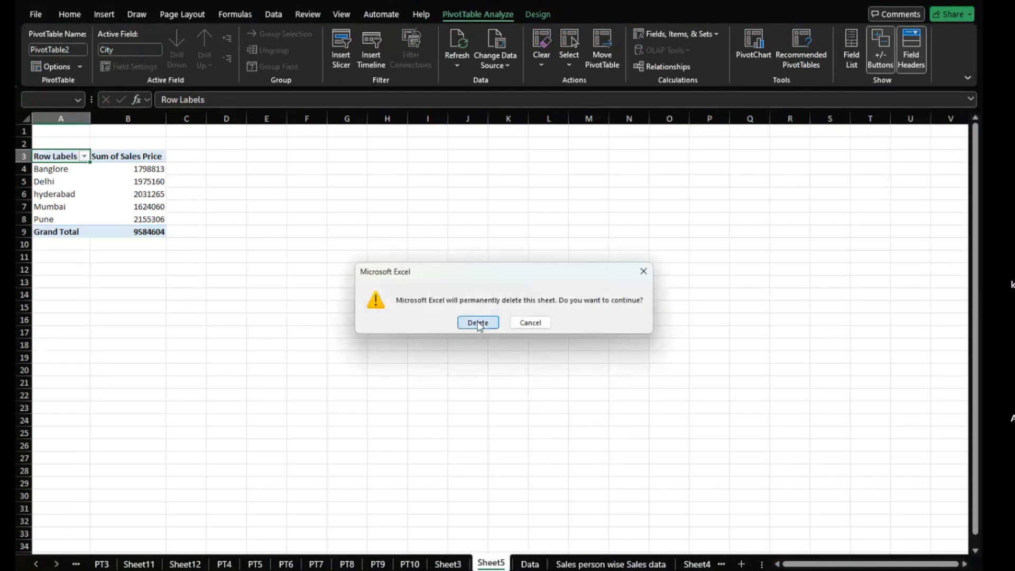
left_click(478, 323)
Create a PivotTable from Data range A1:H154 in the existing worksheet Sheet4, located at cell A3 below the City wise sales heading.
left_click(654, 564)
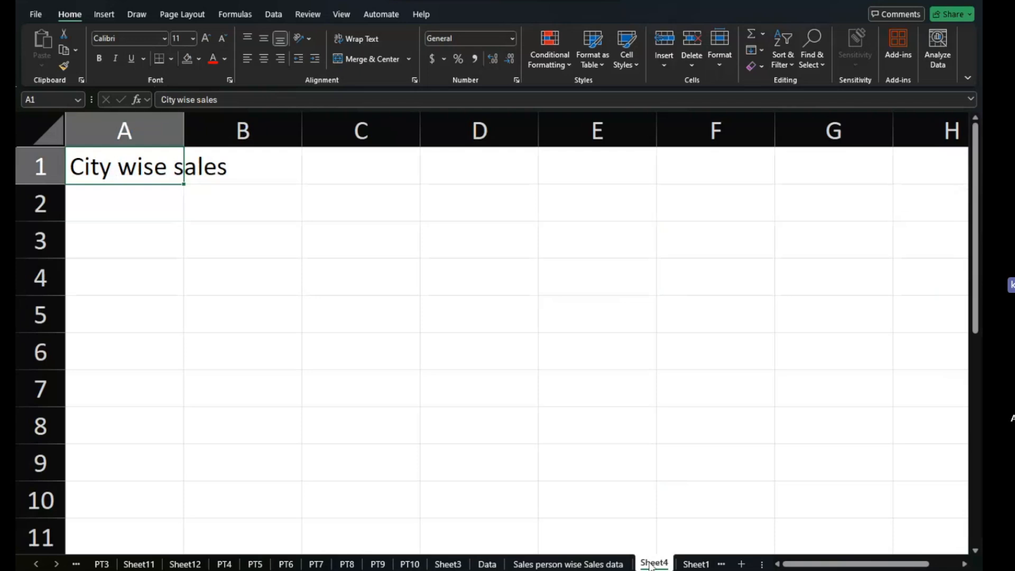
left_click(146, 237)
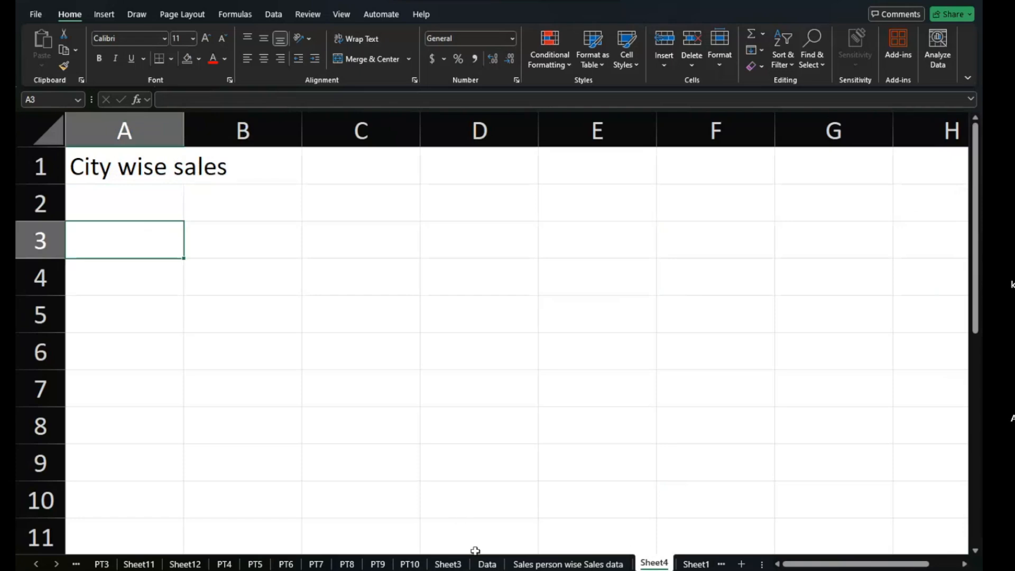
left_click(486, 564)
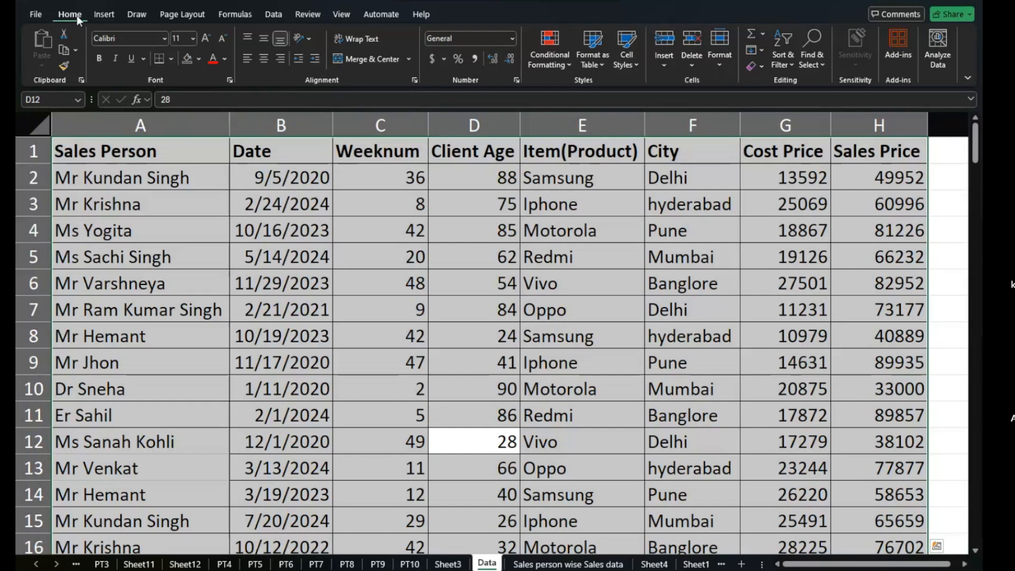
left_click(108, 13)
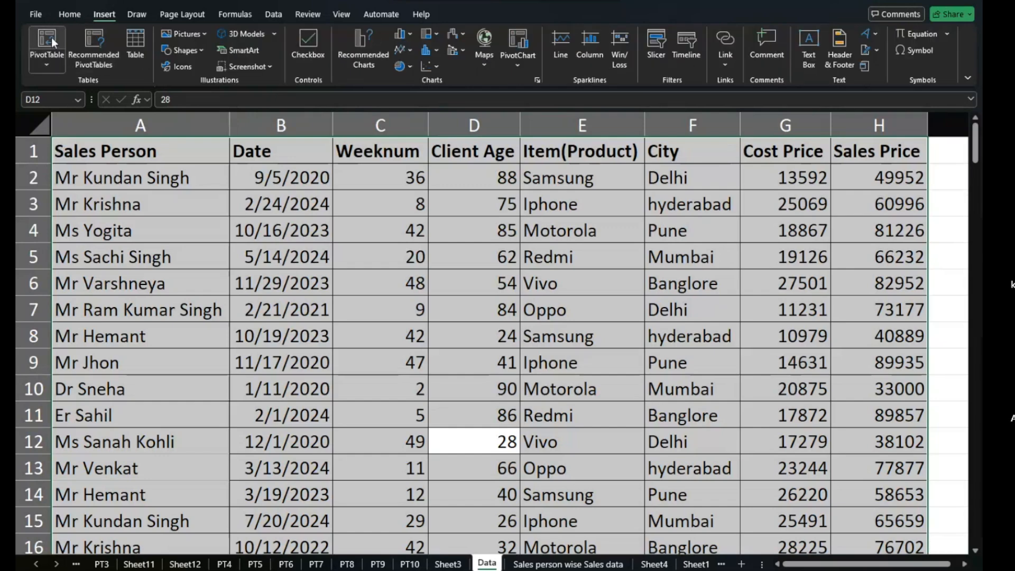
left_click(52, 37)
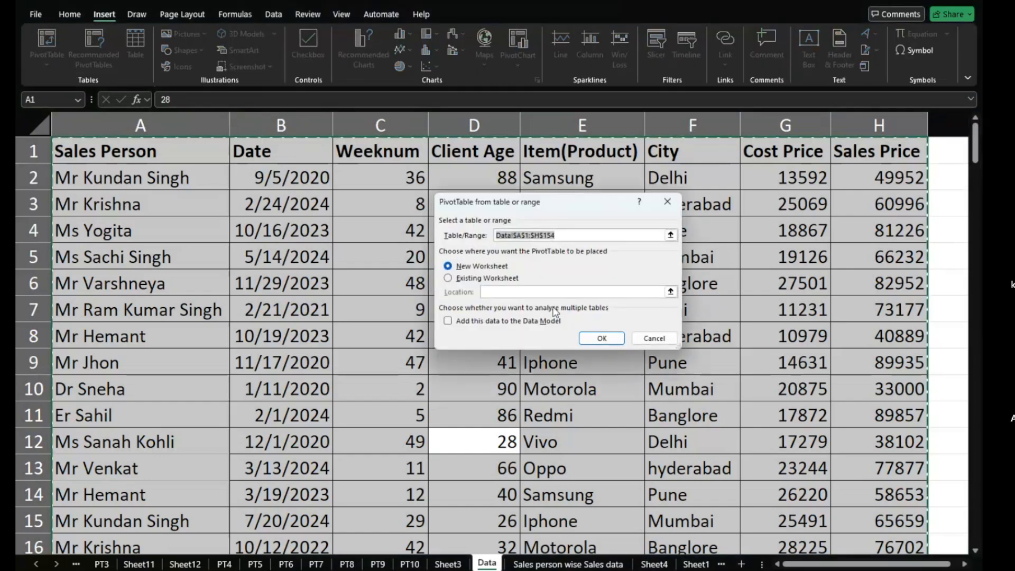
left_click(494, 280)
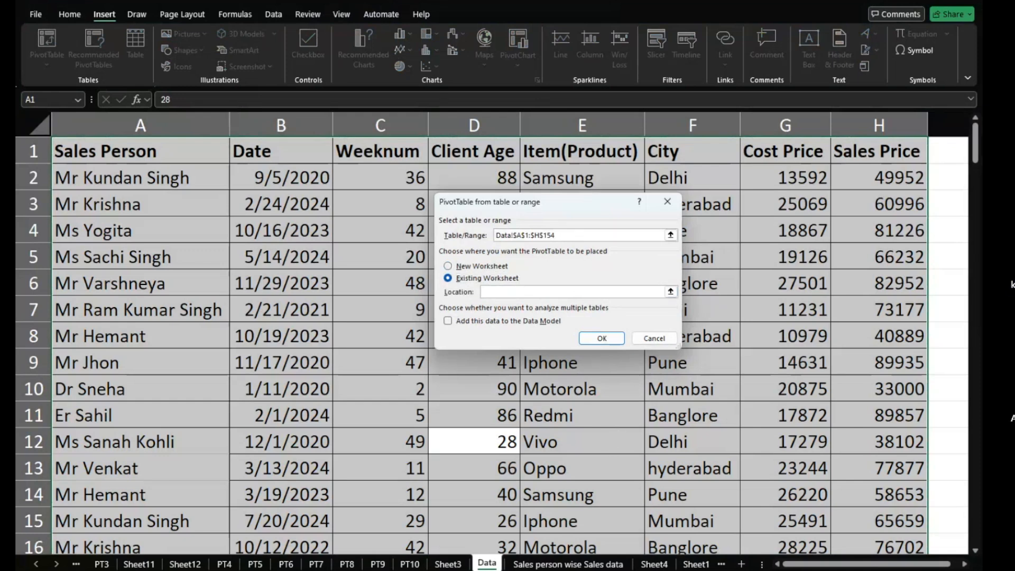
left_click(646, 564)
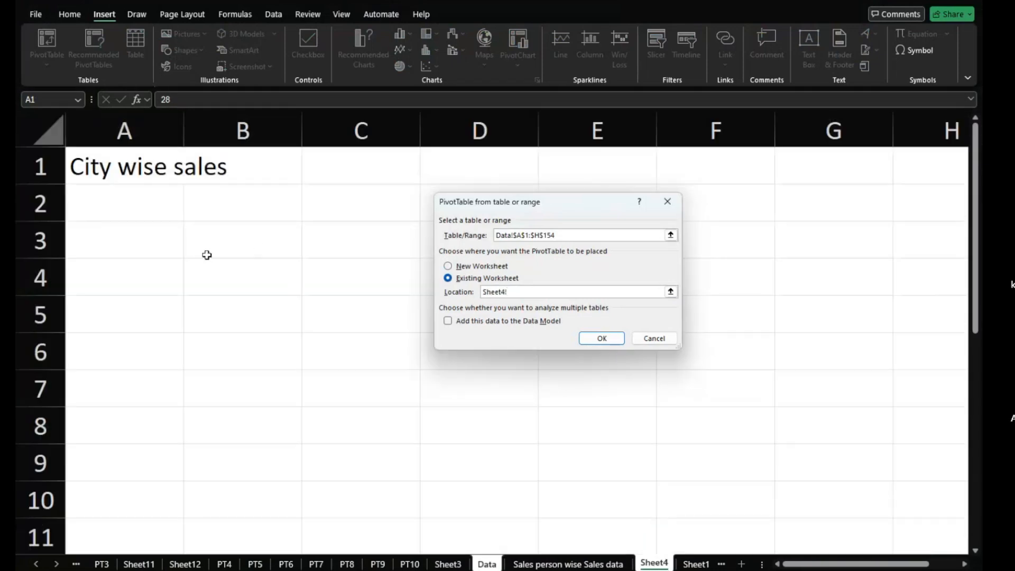
left_click(146, 248)
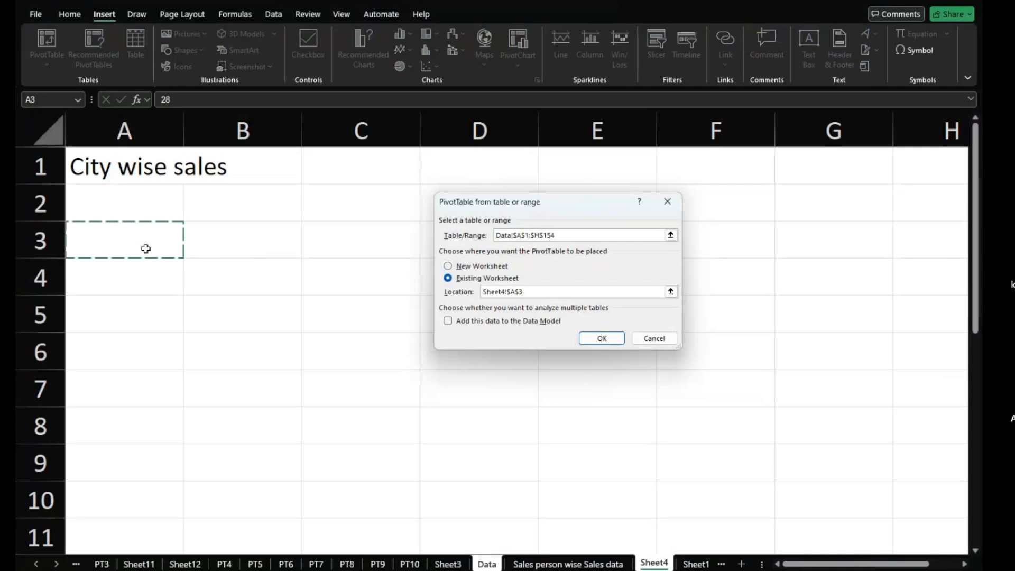
left_click(592, 337)
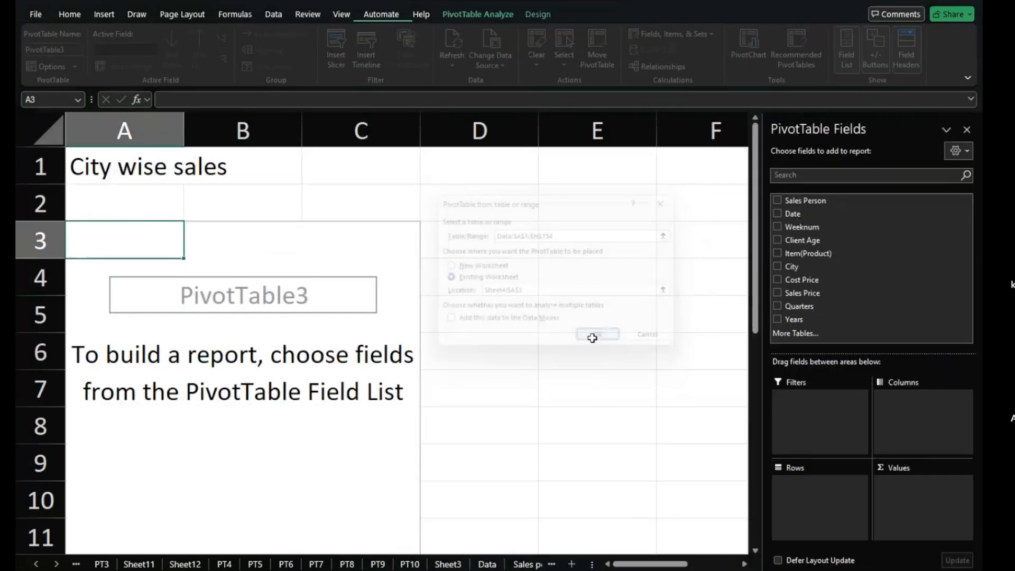
Build the city-wise report on Sheet4 with City in Rows and Sales Price in Values.
left_click_drag(789, 267, 795, 482)
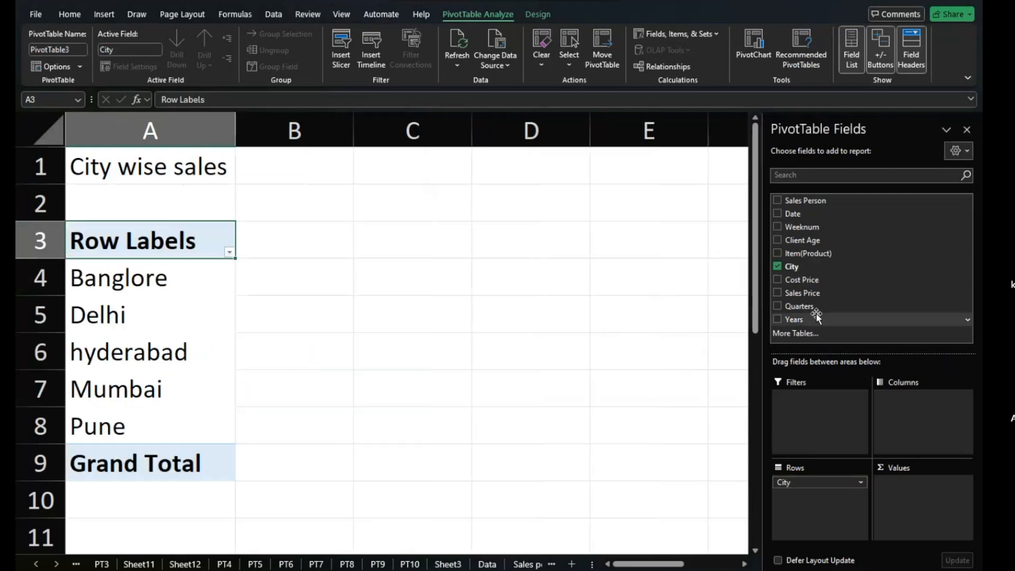
left_click_drag(817, 297, 919, 485)
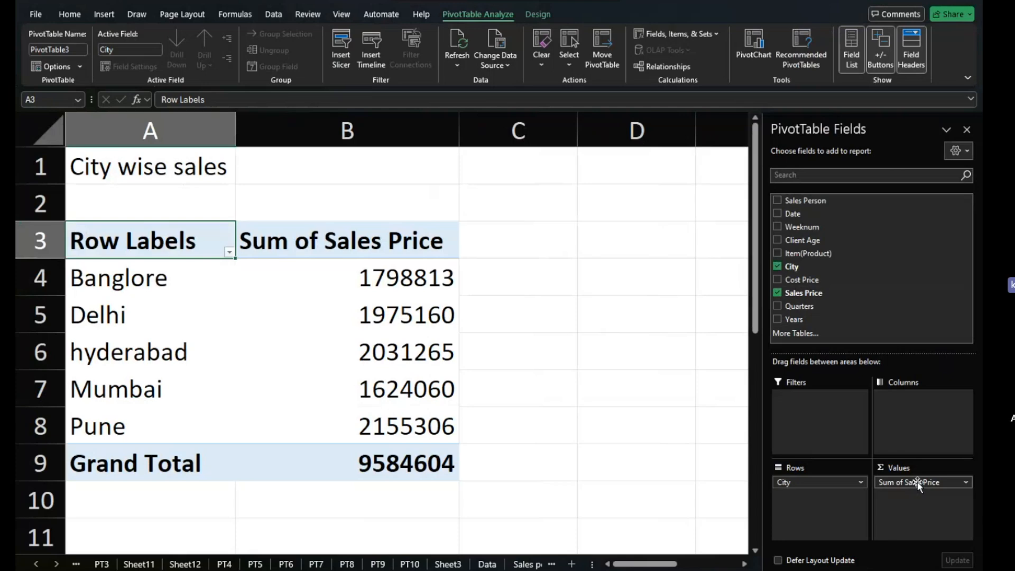
Close the PivotTable field list and rename Sheet4 as Citywise sales.
left_click(966, 130)
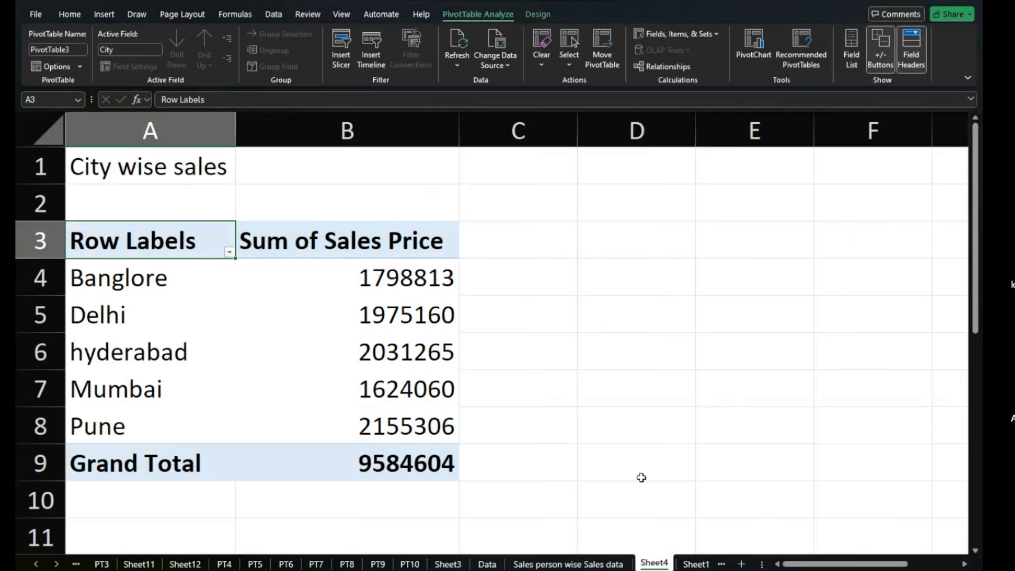
double_click(654, 564)
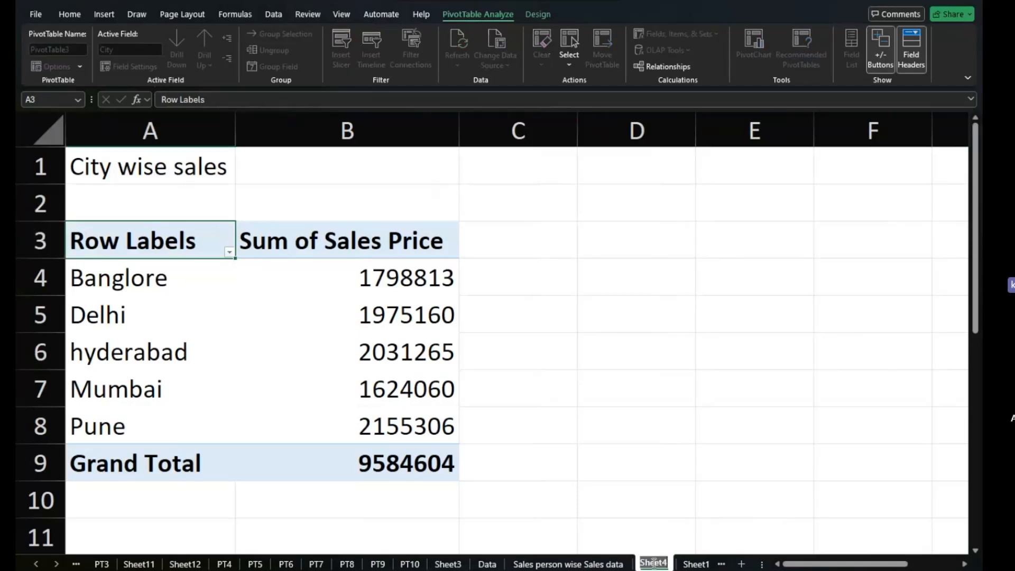
type("Cit")
key("BackSpace")
key("BackSpace")
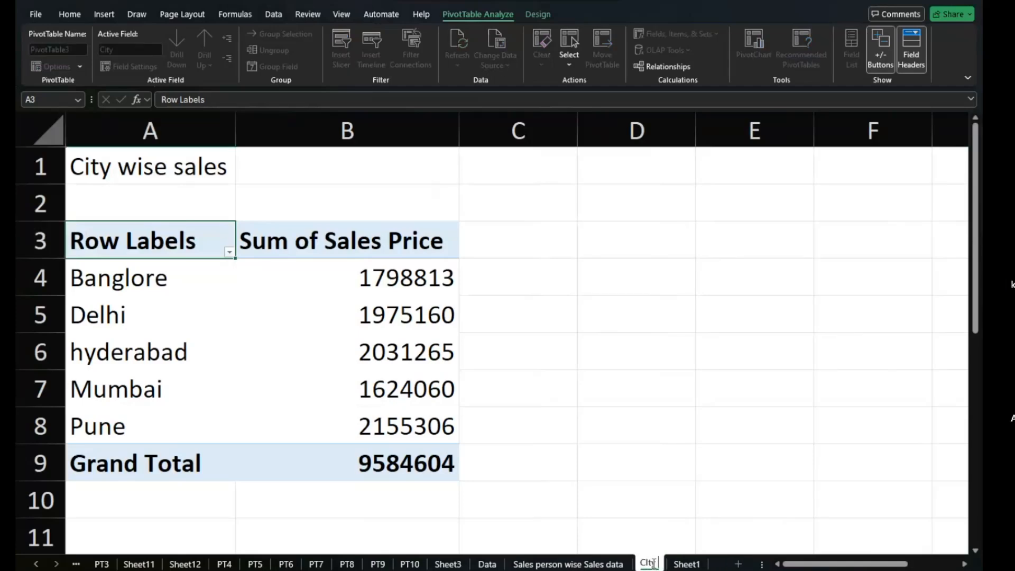
type("itywise sales")
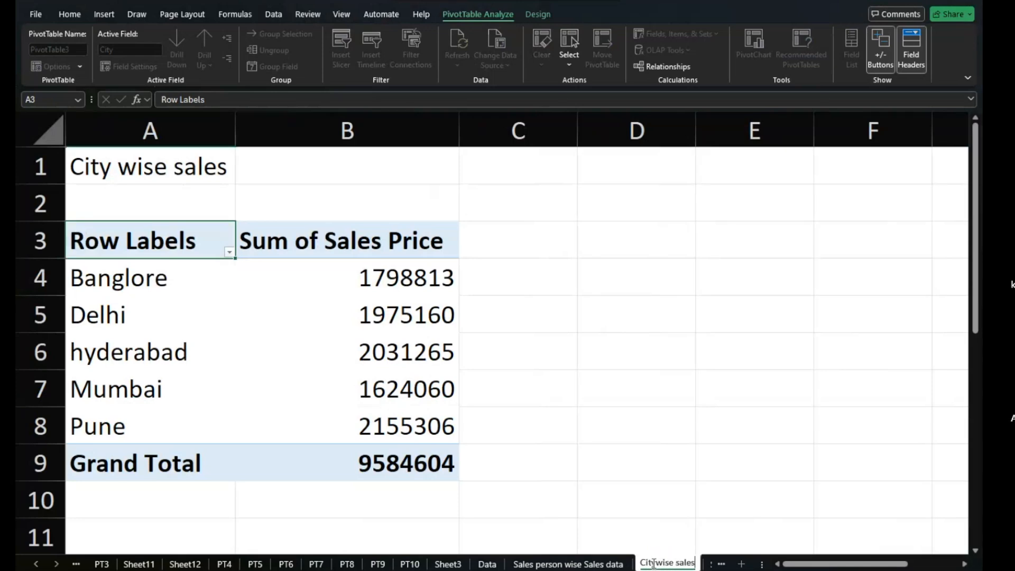
key("Return")
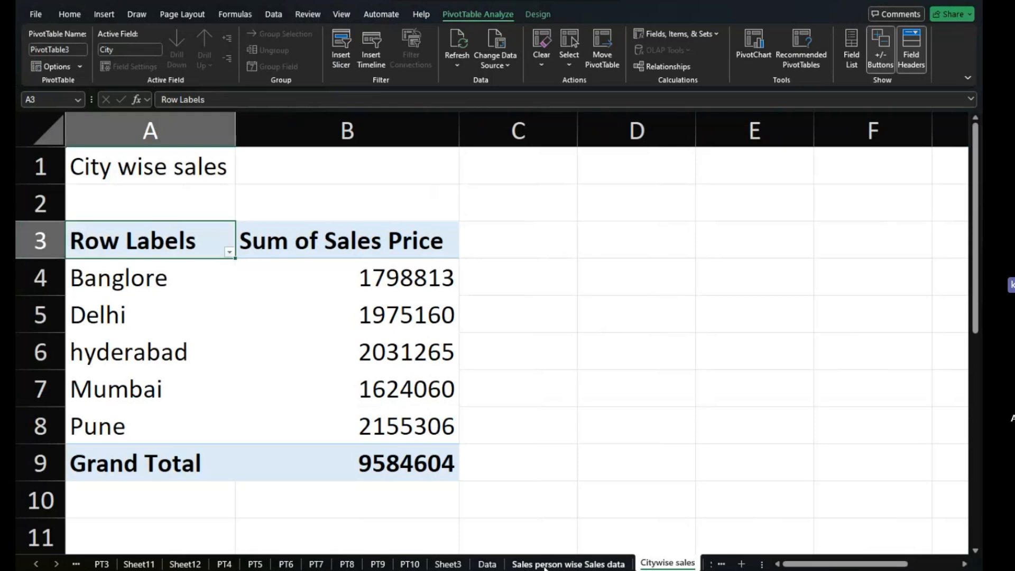
Delete the existing product-wise sales PivotTable from the PT3 worksheet.
left_click(486, 564)
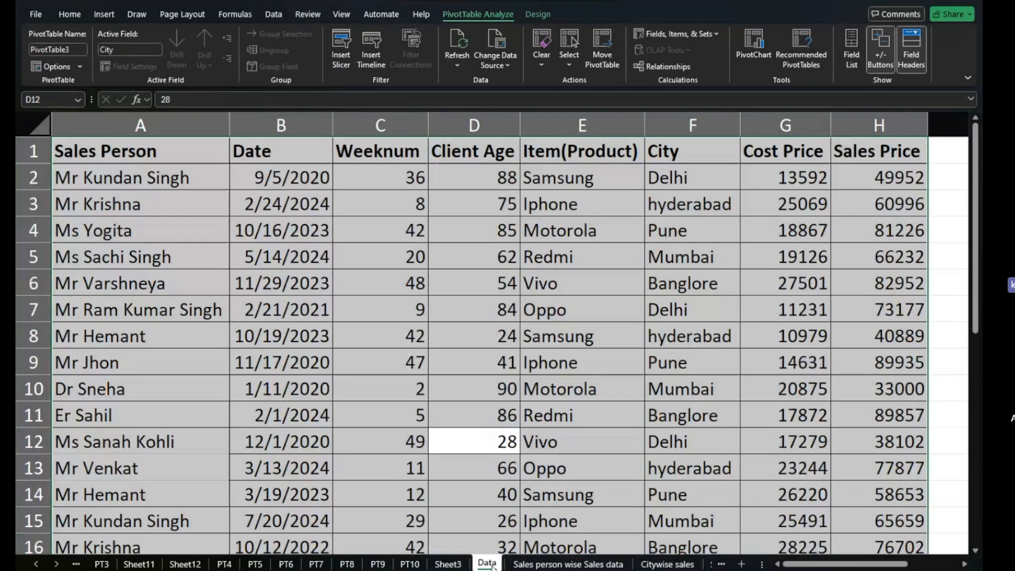
scroll(127, 565, "up", 2)
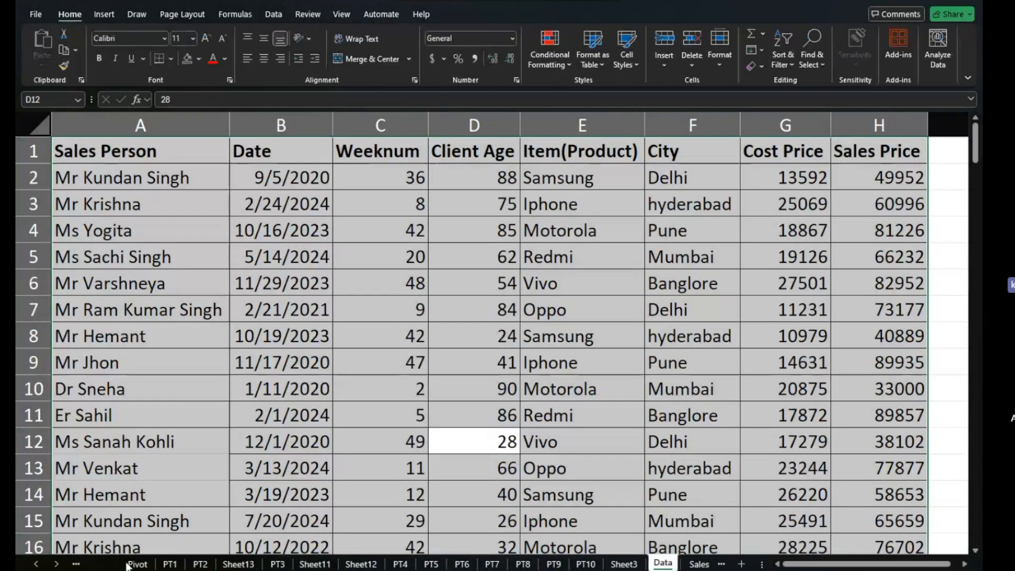
scroll(127, 566, "down", 2)
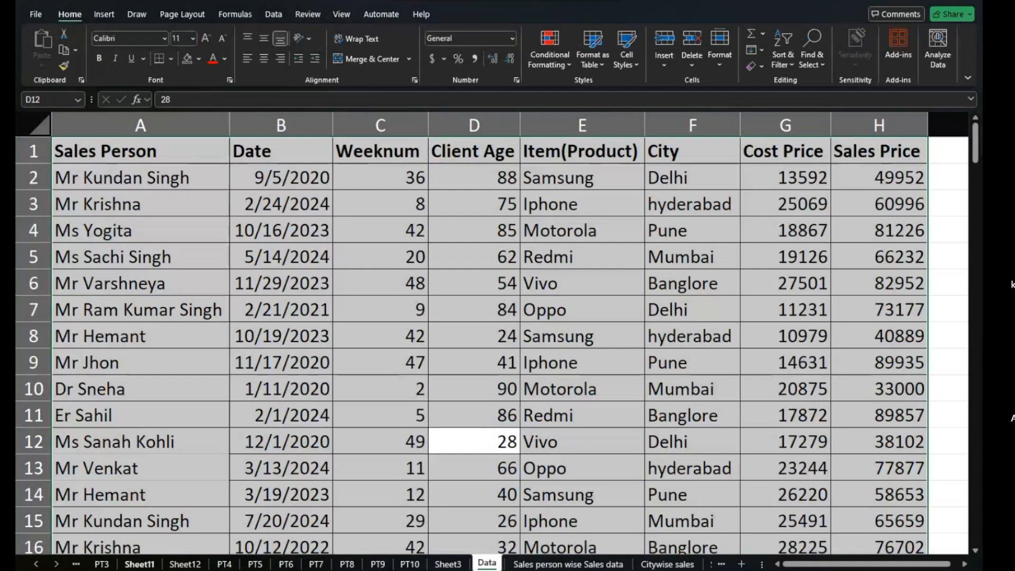
left_click(101, 563)
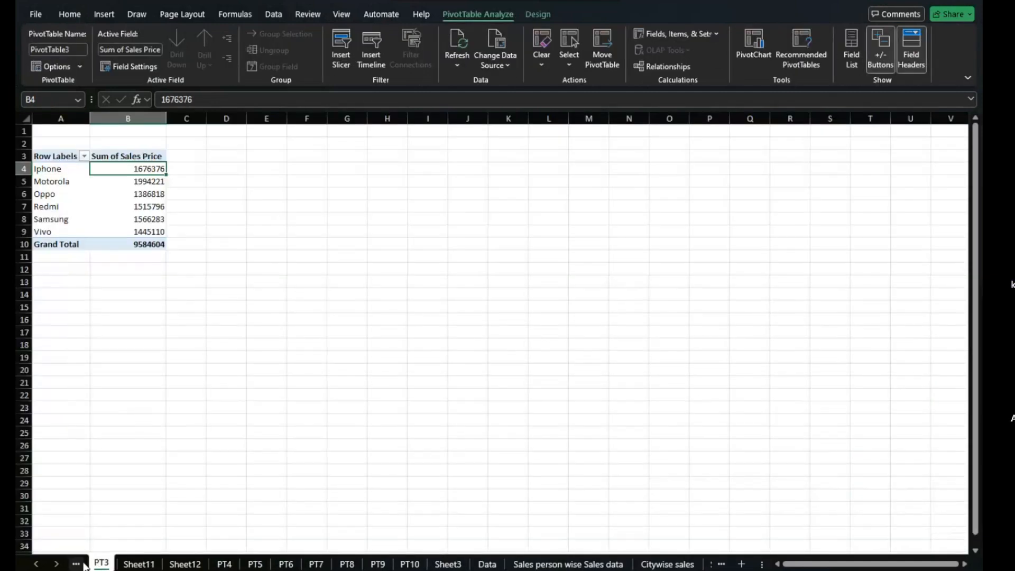
left_click(83, 564)
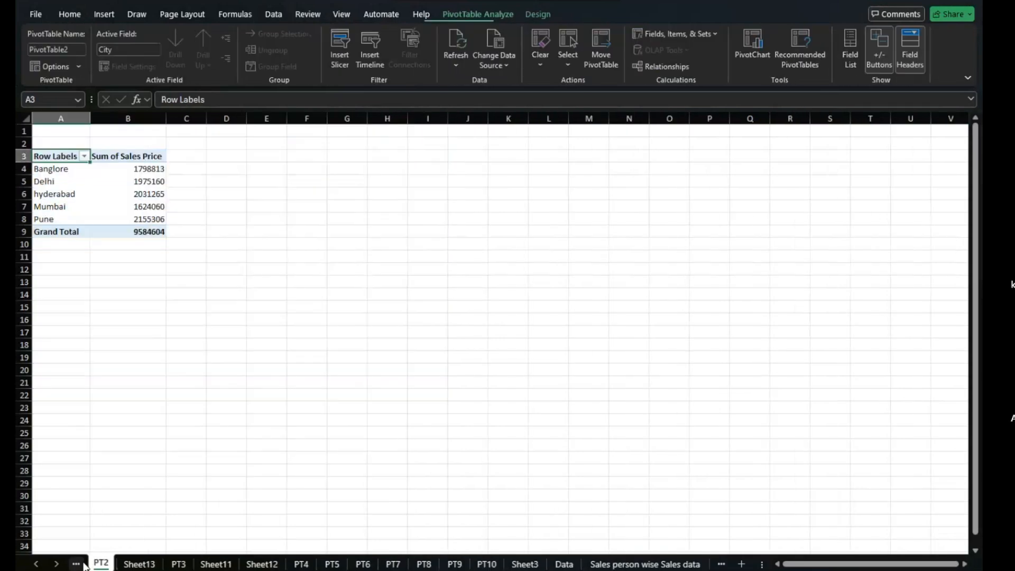
left_click(178, 564)
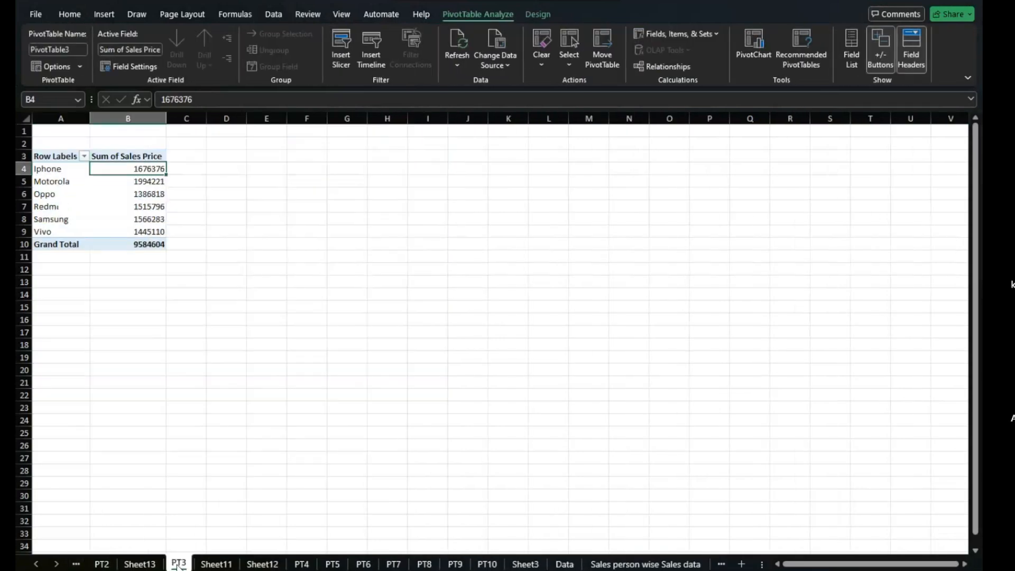
left_click_drag(195, 305, 62, 140)
key("Delete")
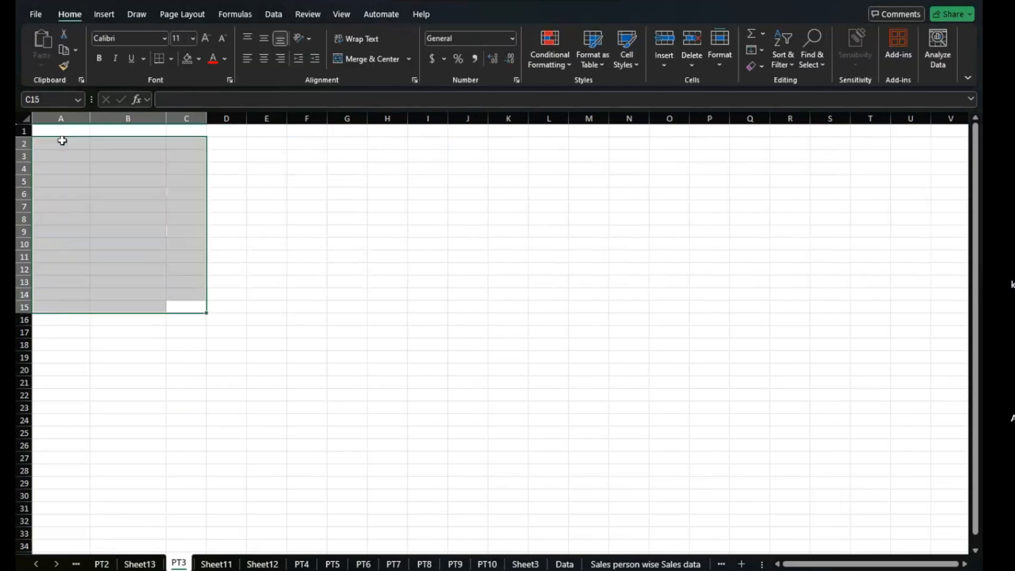
left_click(163, 350)
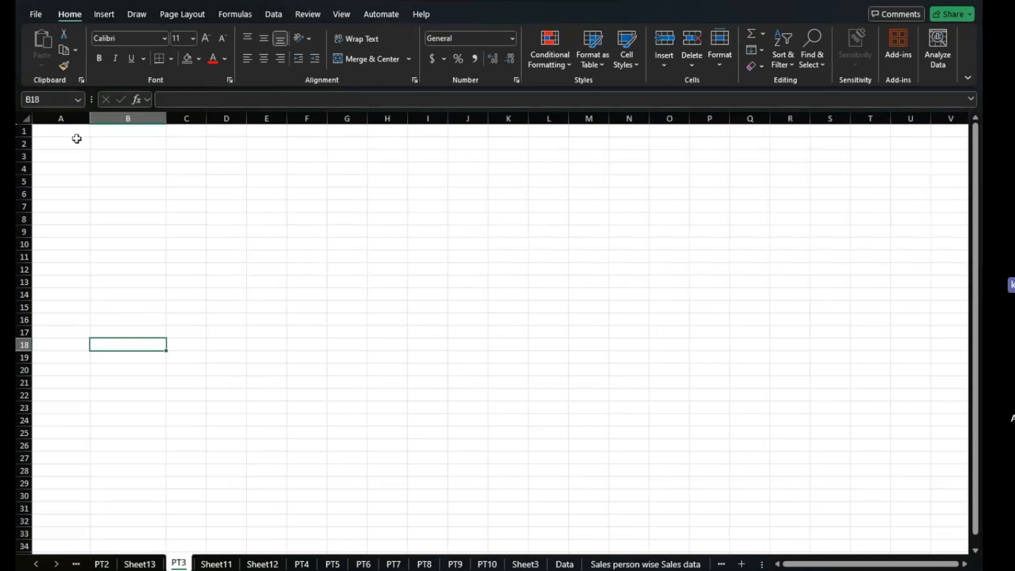
Enter the heading Product wise Nos. in cell A2 of the PT3 worksheet.
left_click(74, 140)
scroll(77, 140, "up", 10, "ctrl")
scroll(77, 140, "up", 2, "ctrl")
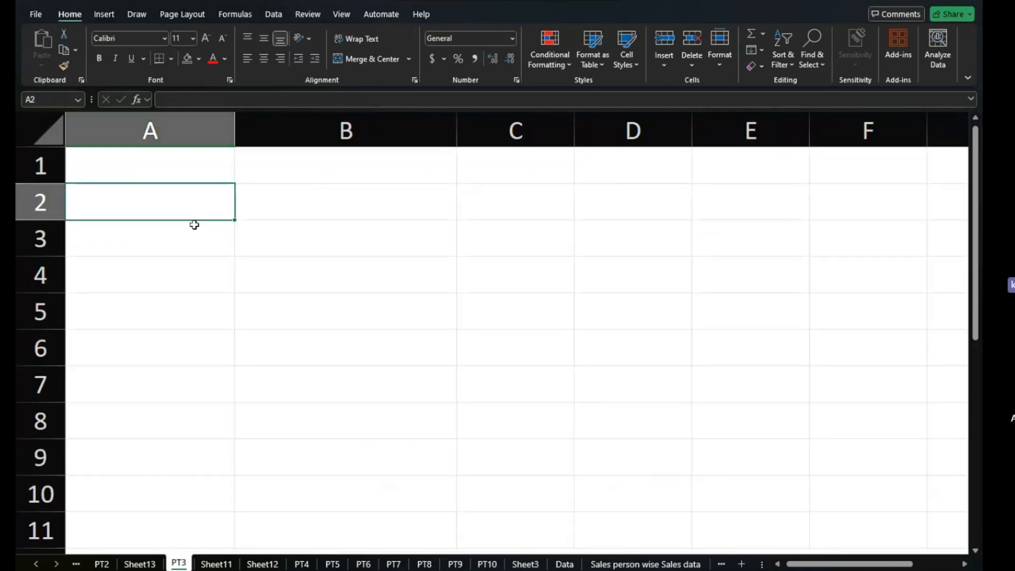
type("Product")
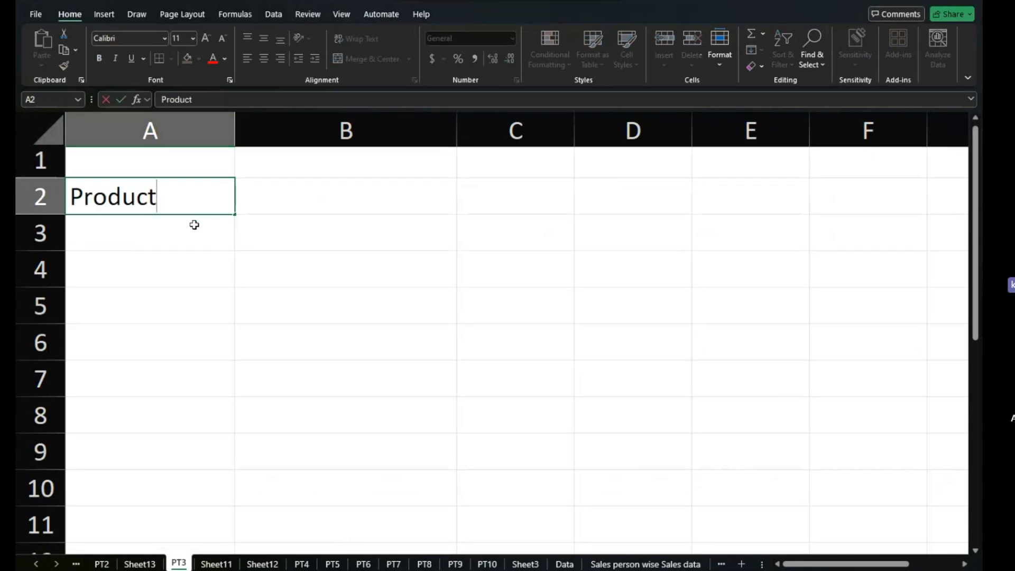
type("wise ")
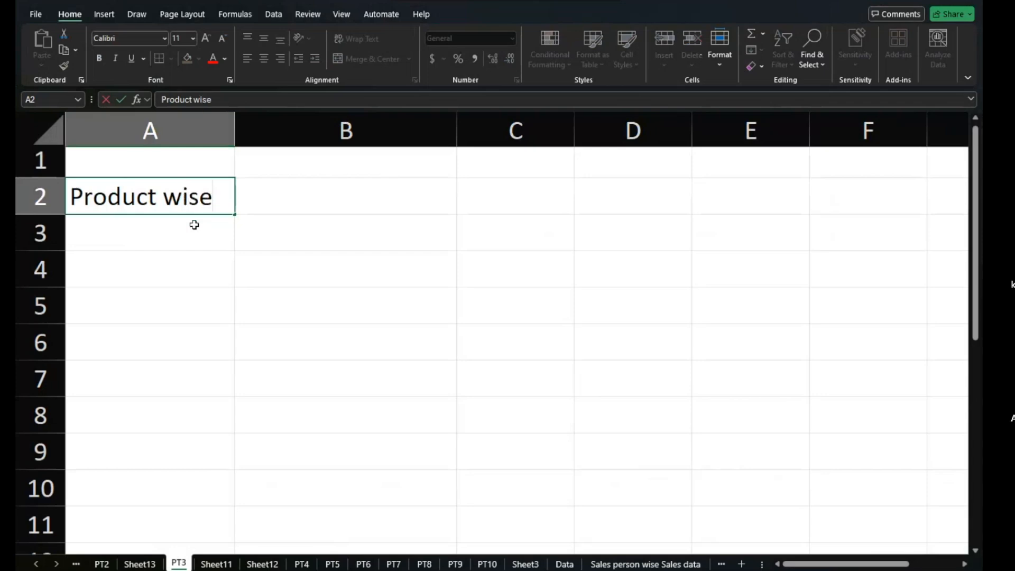
type("Nos.")
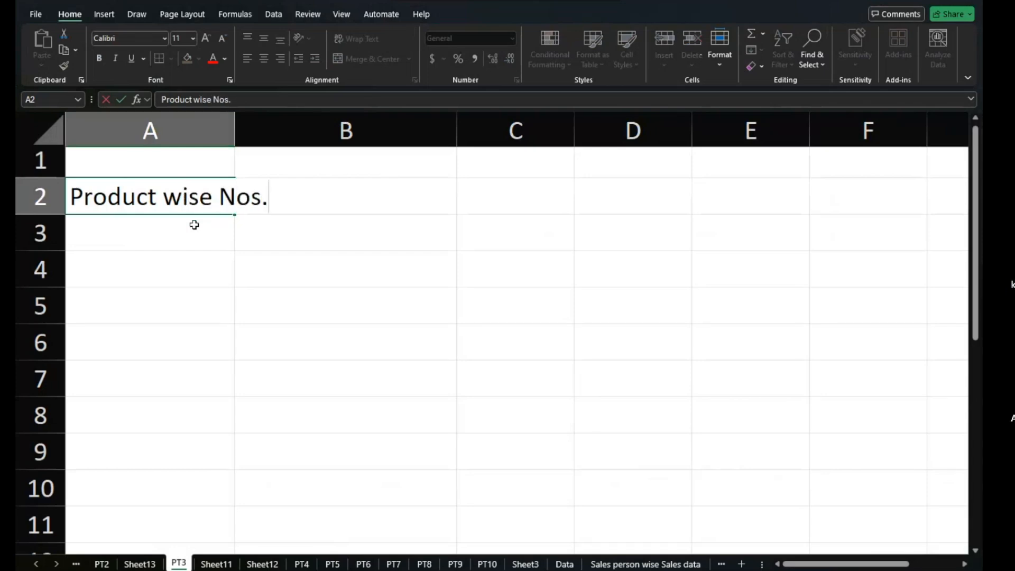
key("Return")
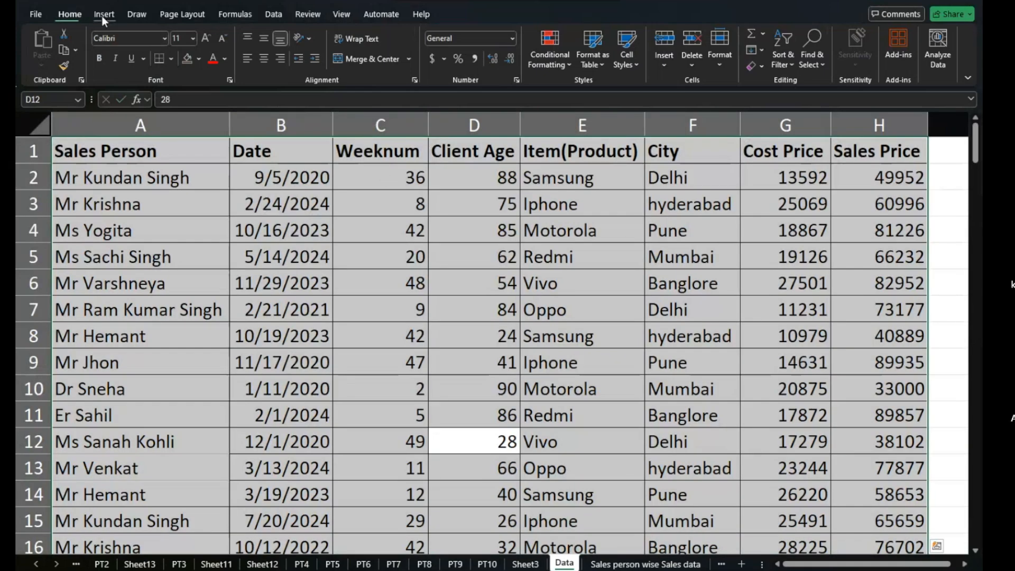
Create a PivotTable from Data range A1:H154 in the existing worksheet PT3, located at cell A4 below the Product wise Nos. heading.
left_click(104, 15)
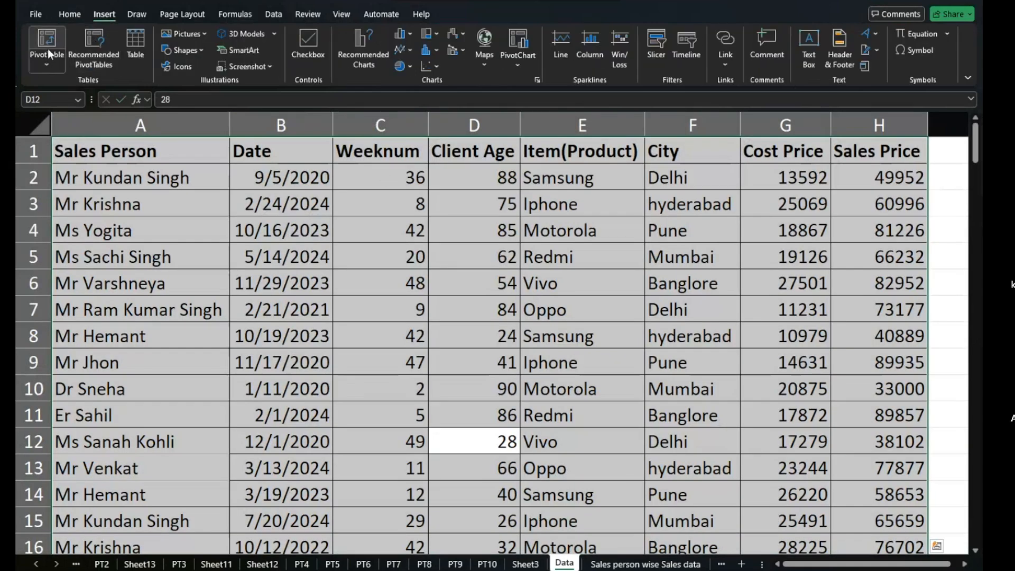
left_click(49, 37)
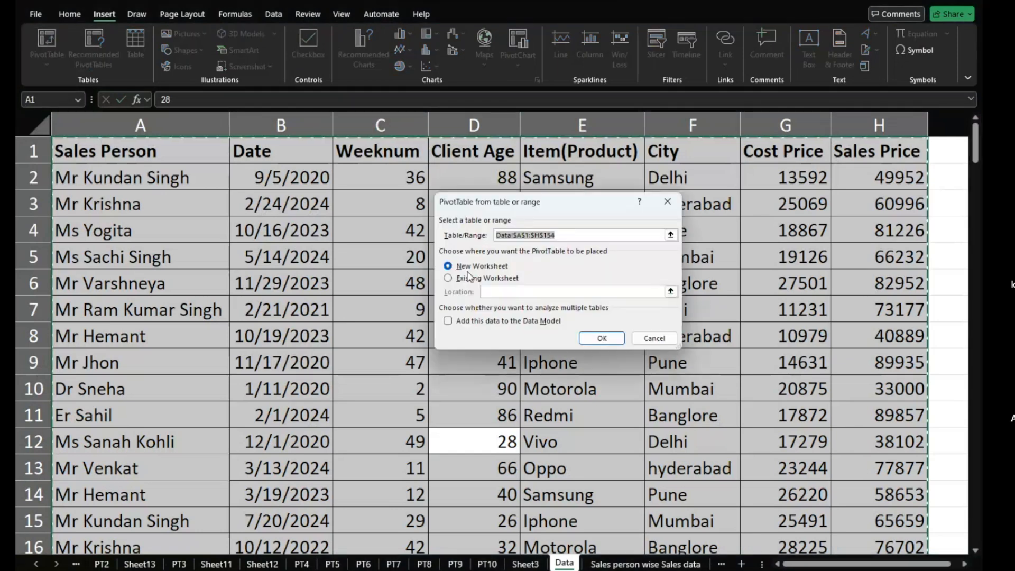
left_click(469, 280)
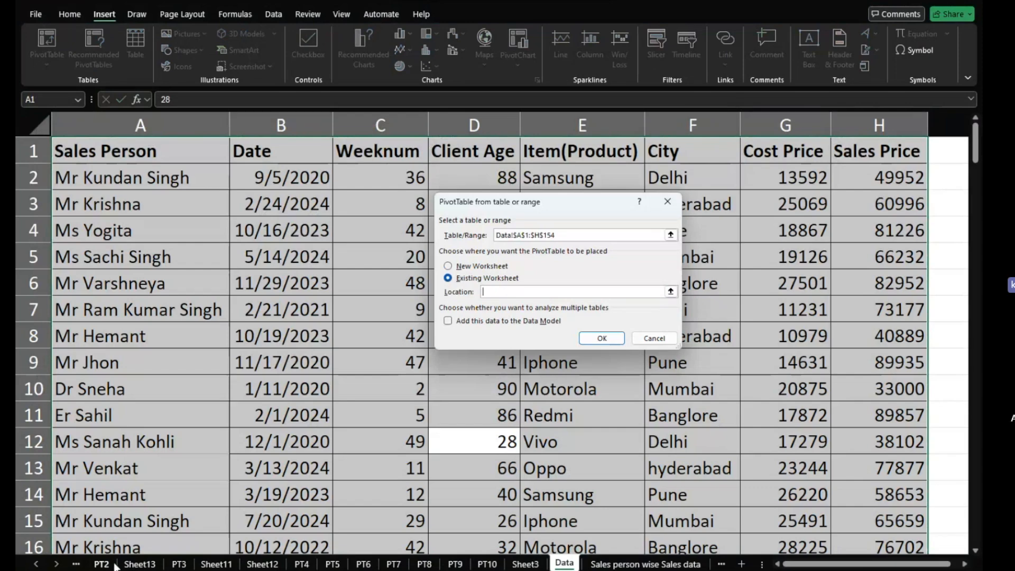
left_click(177, 564)
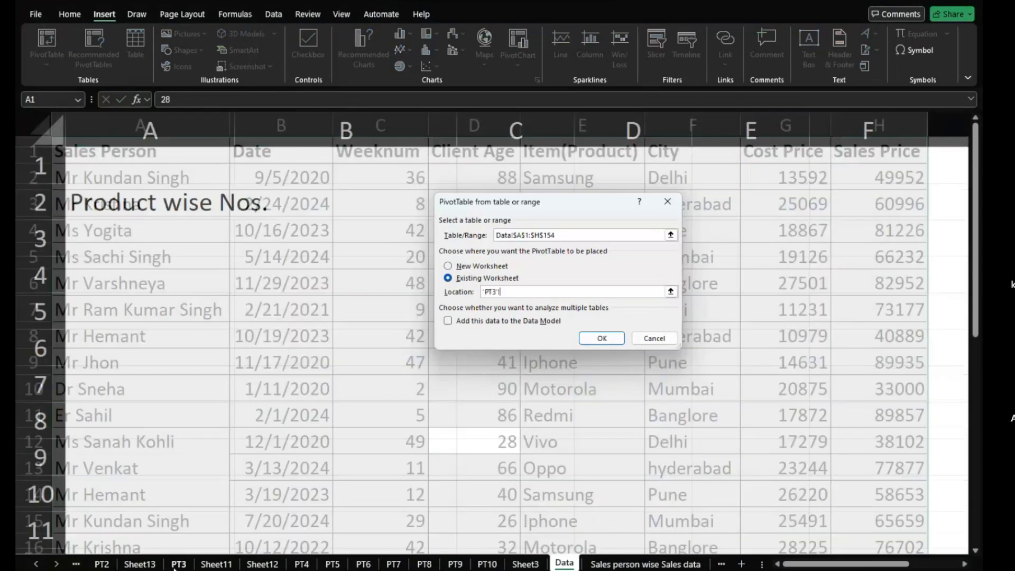
left_click(171, 272)
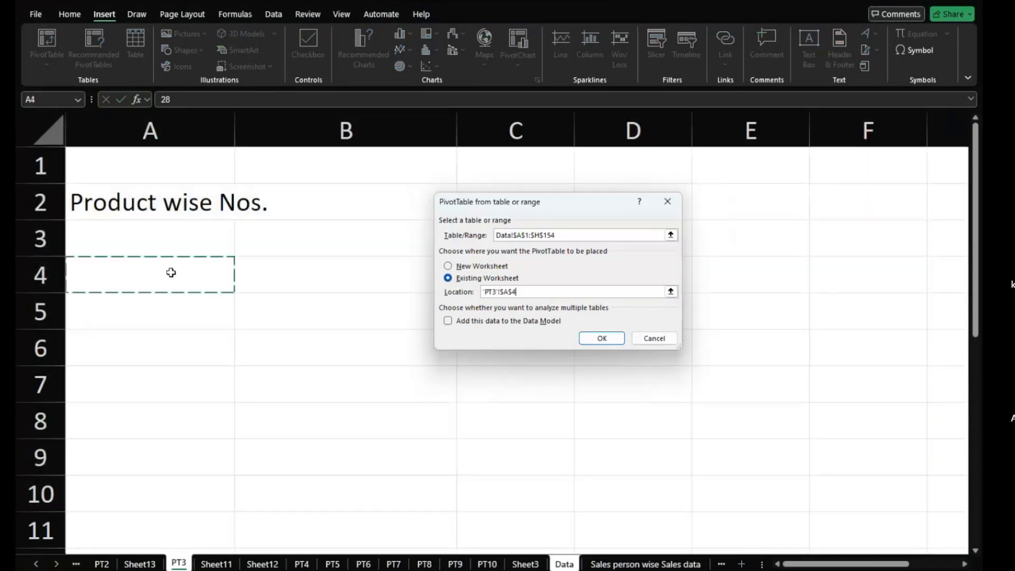
left_click(601, 338)
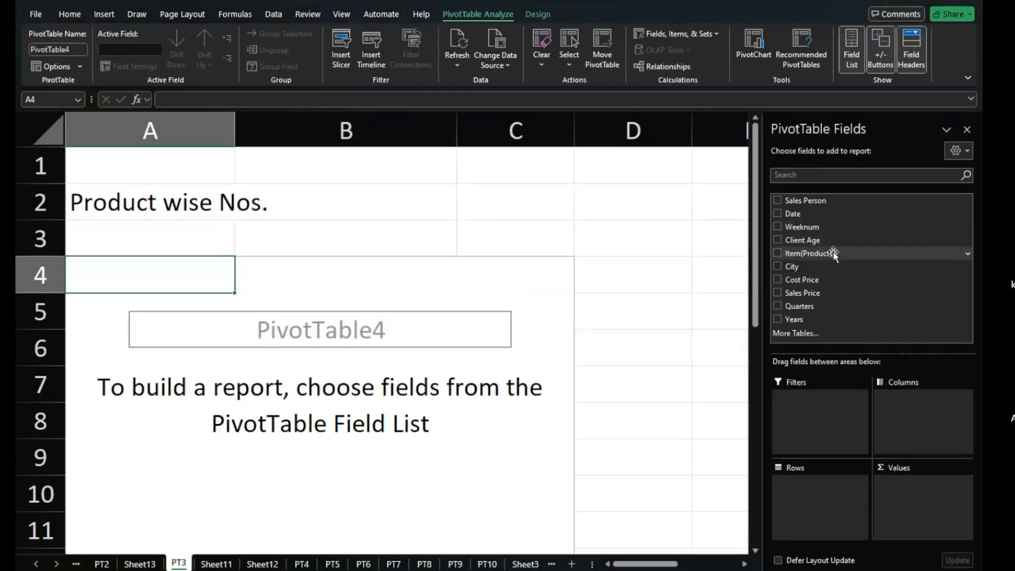
Build the product count report with Item(Product) in both Rows and Values, and close the PivotTable field list.
left_click_drag(848, 259, 805, 465)
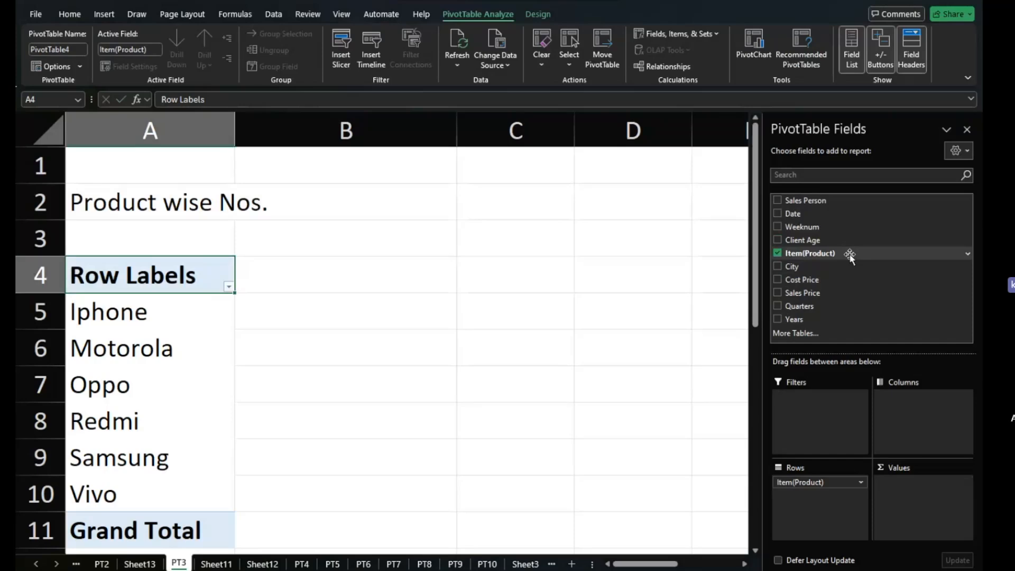
left_click_drag(849, 256, 923, 485)
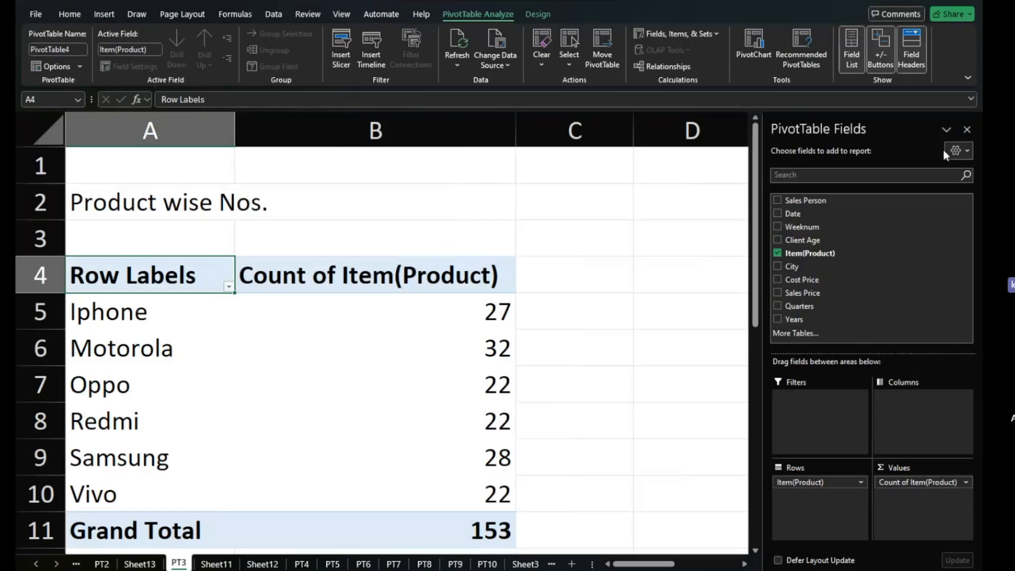
left_click(968, 129)
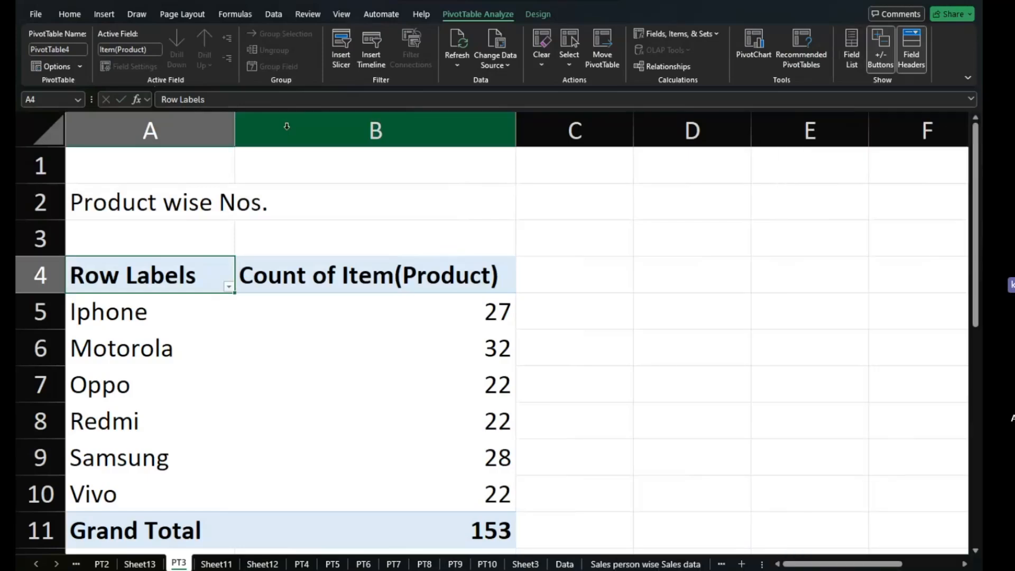
scroll(355, 344, "down", 2)
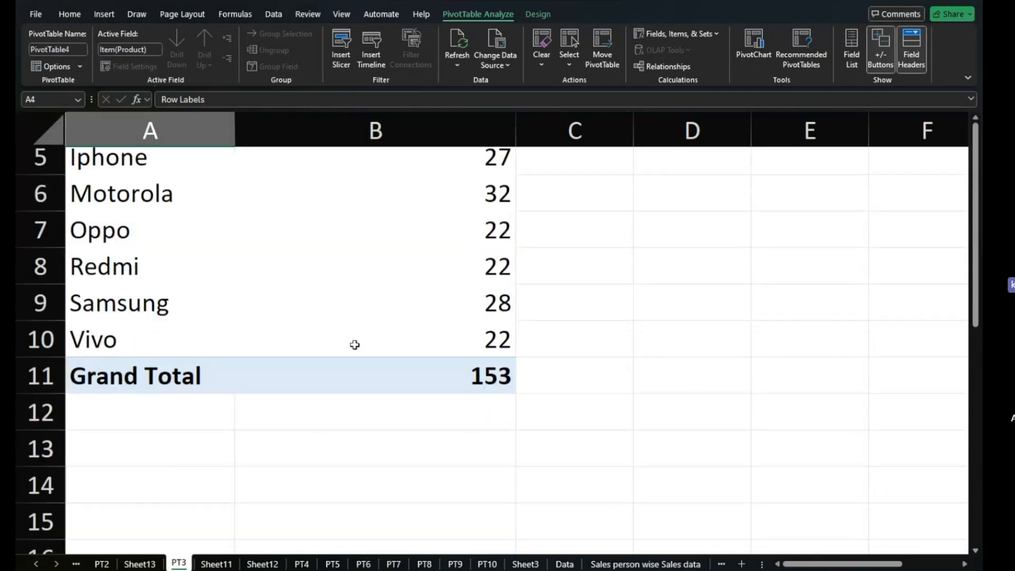
scroll(355, 345, "up", 1)
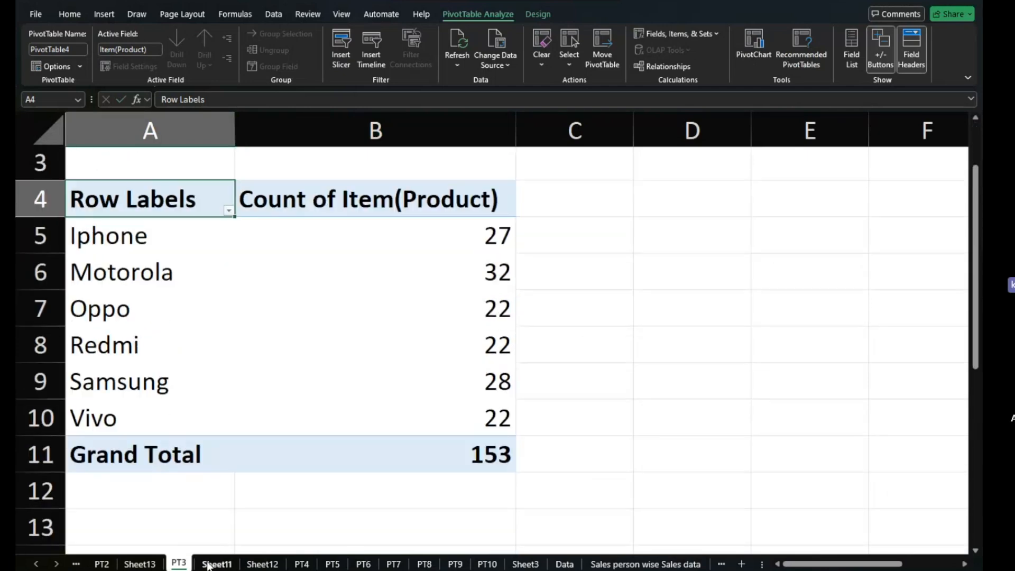
Delete the existing sales-person-wise PivotTable from the PT4 worksheet.
left_click(301, 564)
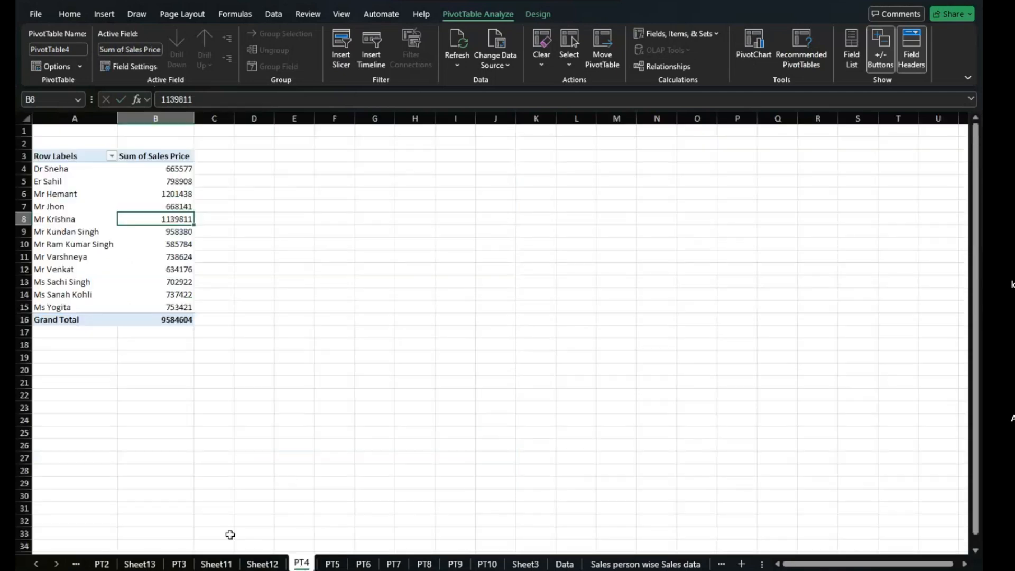
left_click(215, 563)
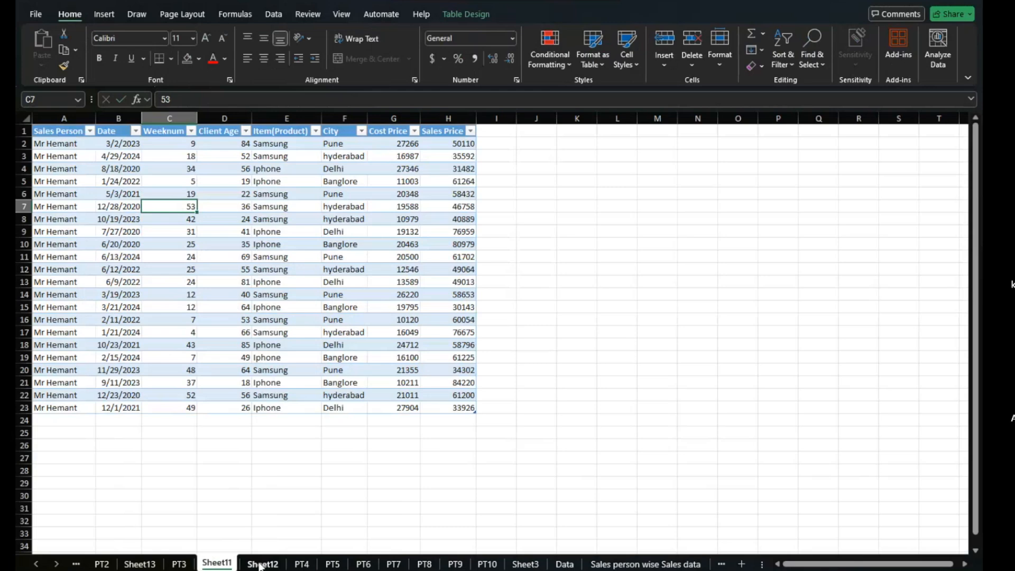
left_click(260, 564)
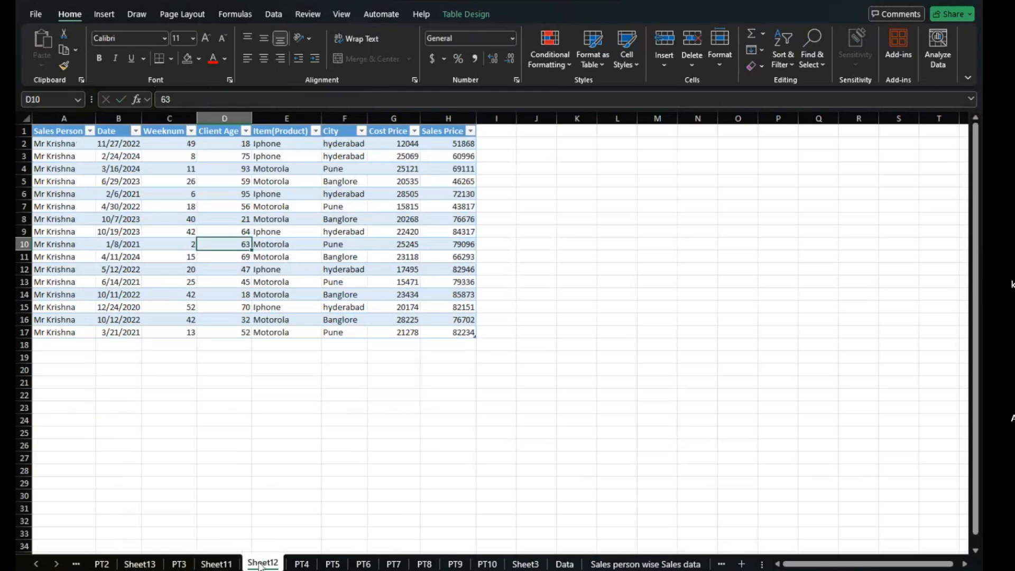
left_click(291, 564)
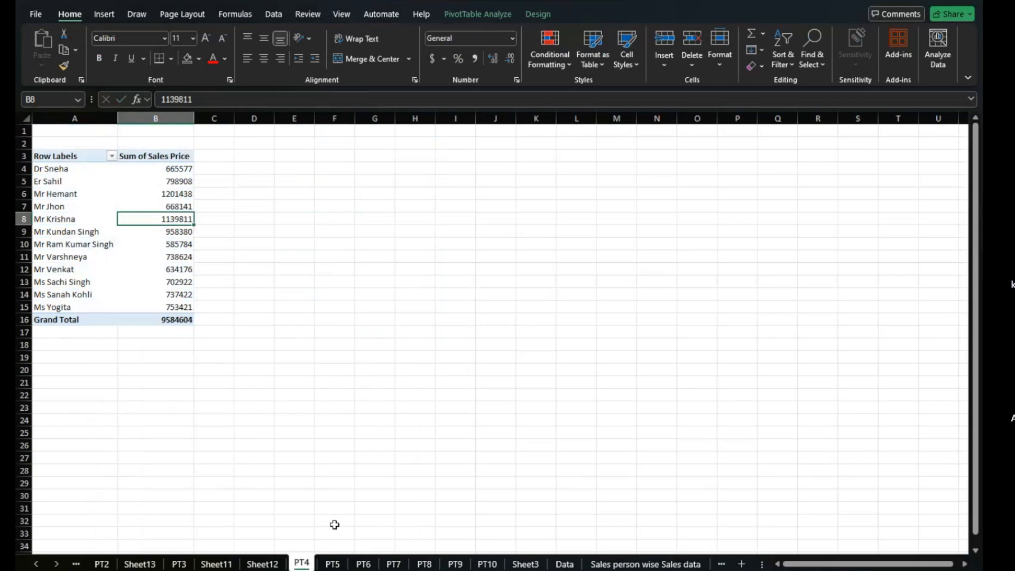
left_click(333, 564)
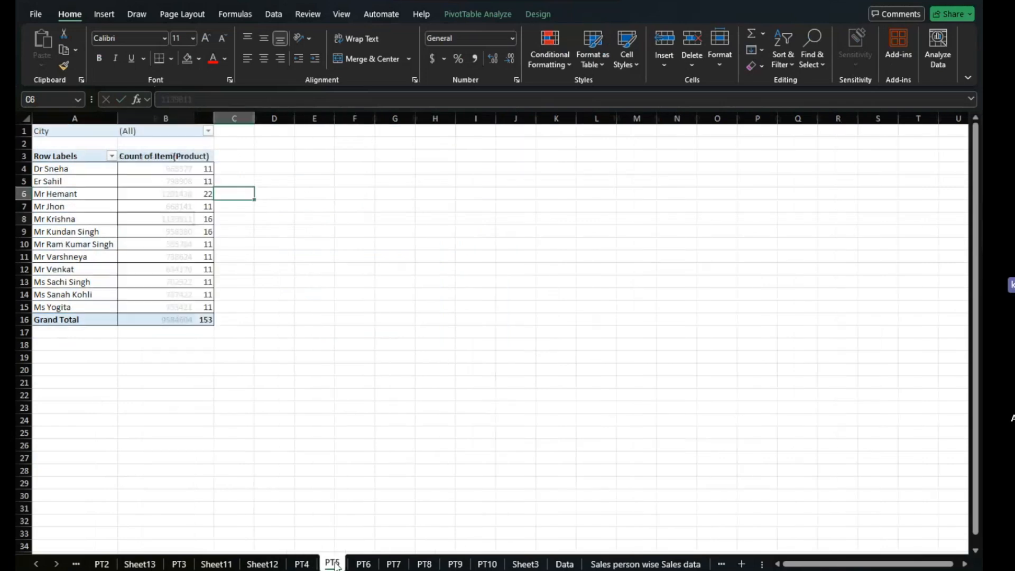
left_click(301, 565)
left_click_drag(181, 378, 34, 116)
key("Delete")
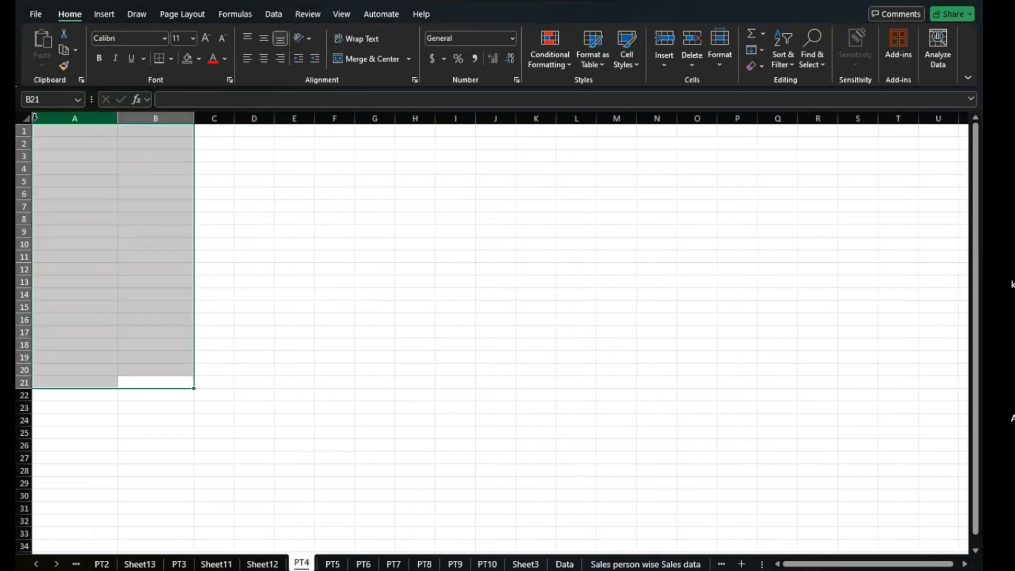
Delete the Sheet3 worksheet that holds the sales-person sales list, confirming its permanent removal.
left_click(245, 355)
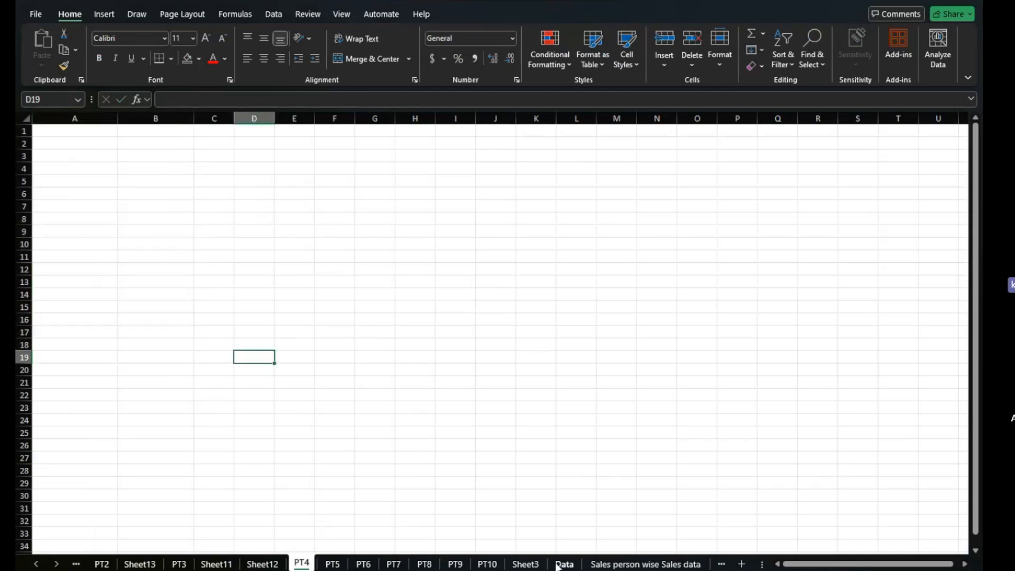
left_click(534, 566)
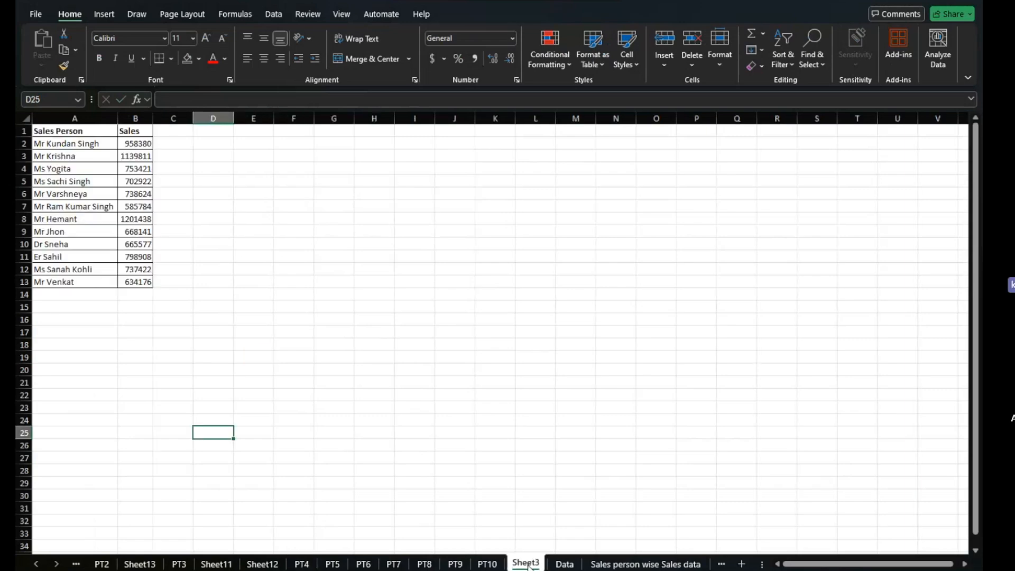
right_click(529, 566)
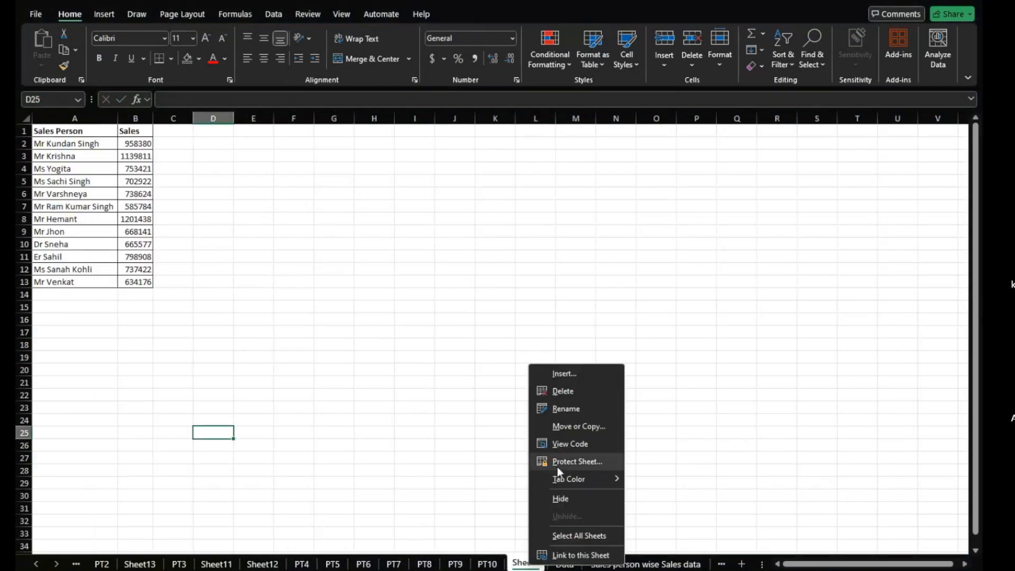
left_click(571, 391)
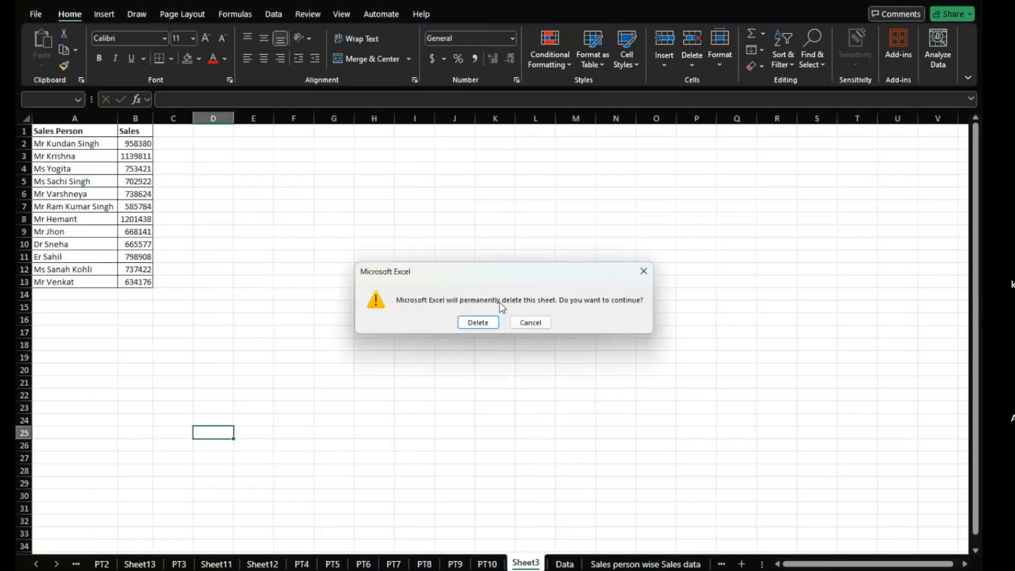
left_click(478, 322)
Review the pivot table topic list on Sheet1, the source records on the Data sheet and the emptied PT4 worksheet.
left_click(690, 564)
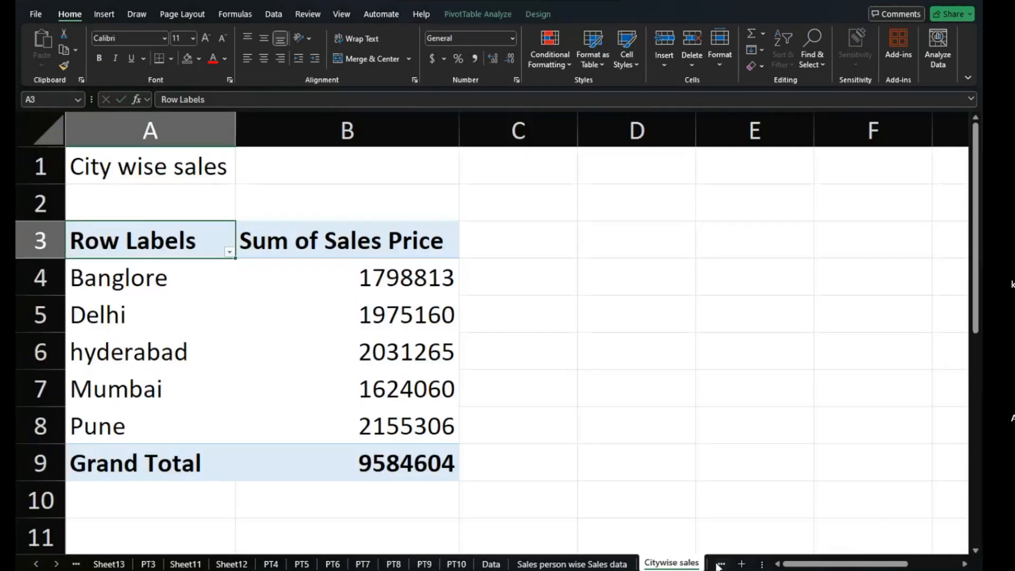
left_click(719, 565)
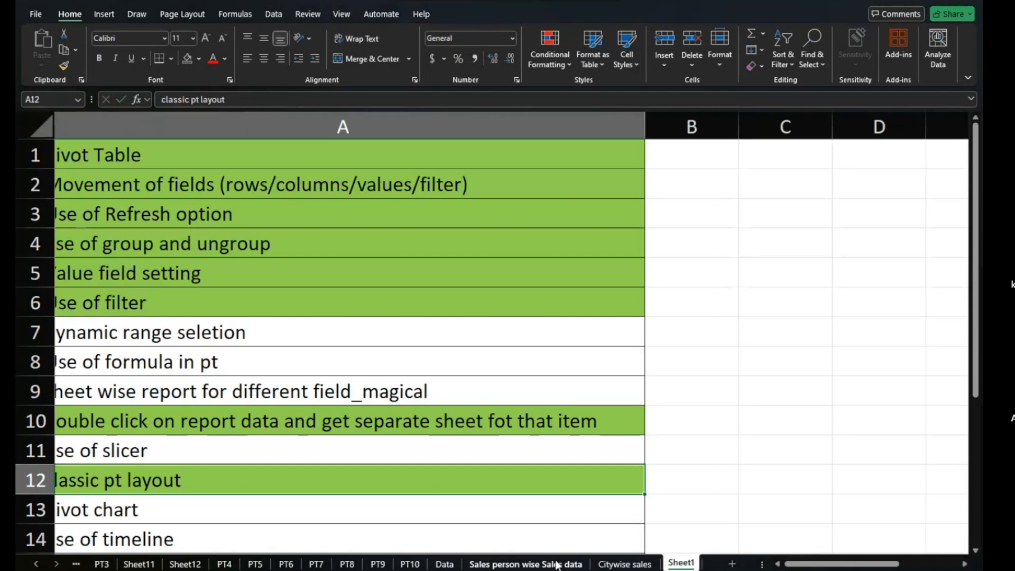
scroll(556, 565, "left", 3)
scroll(574, 564, "right", 3)
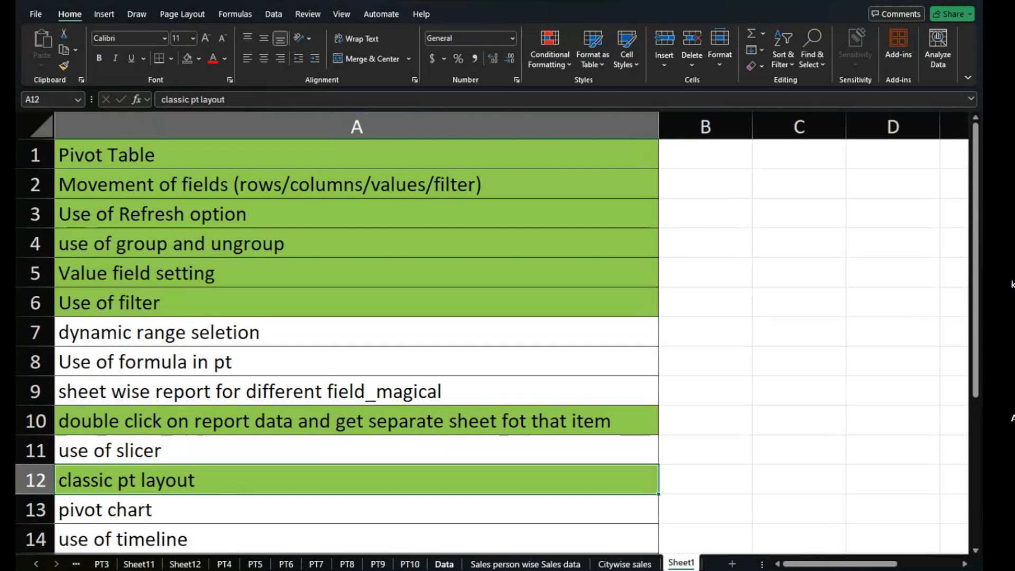
left_click(440, 565)
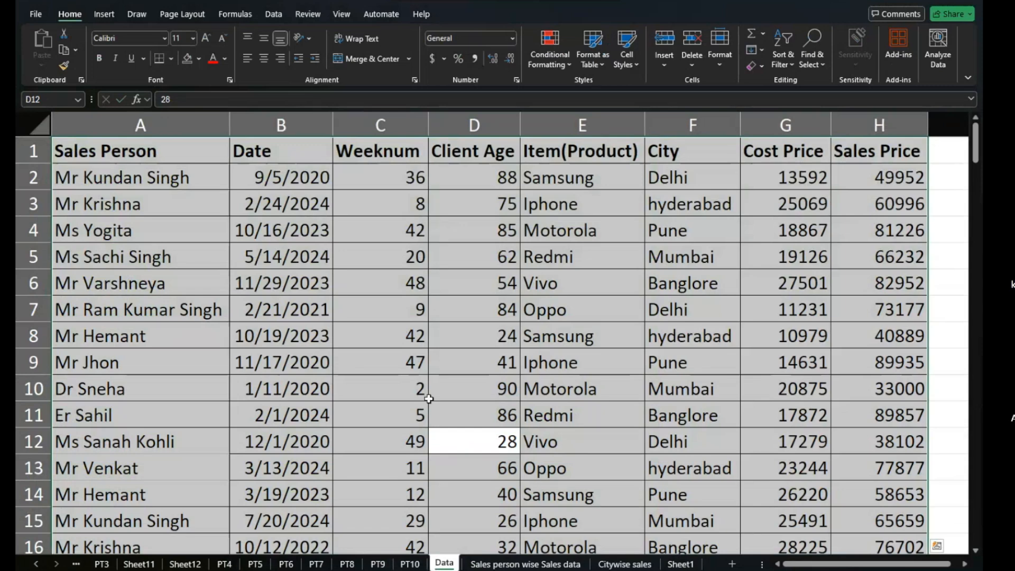
left_click(256, 564)
left_click(224, 564)
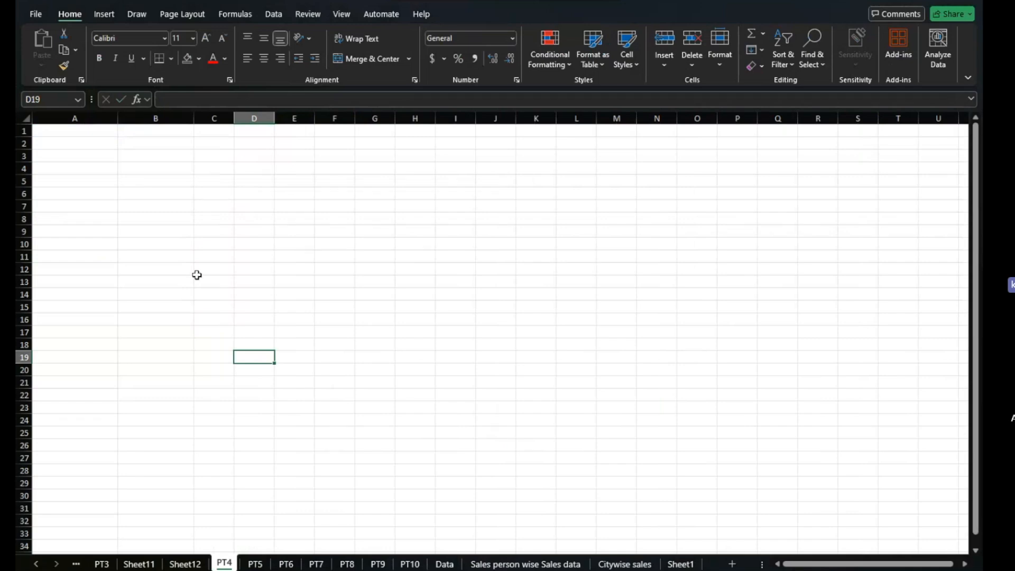
left_click(444, 564)
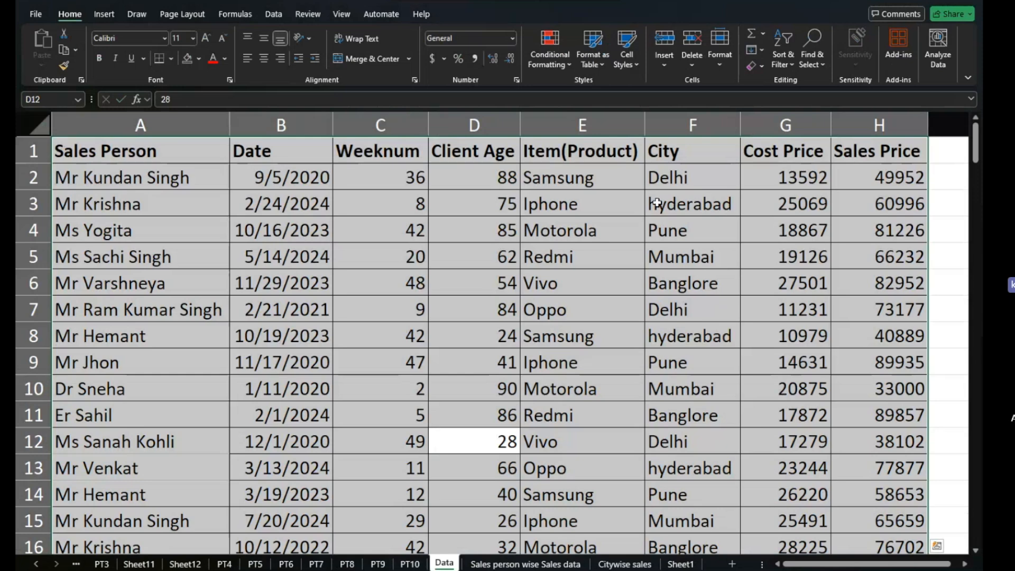
left_click(222, 564)
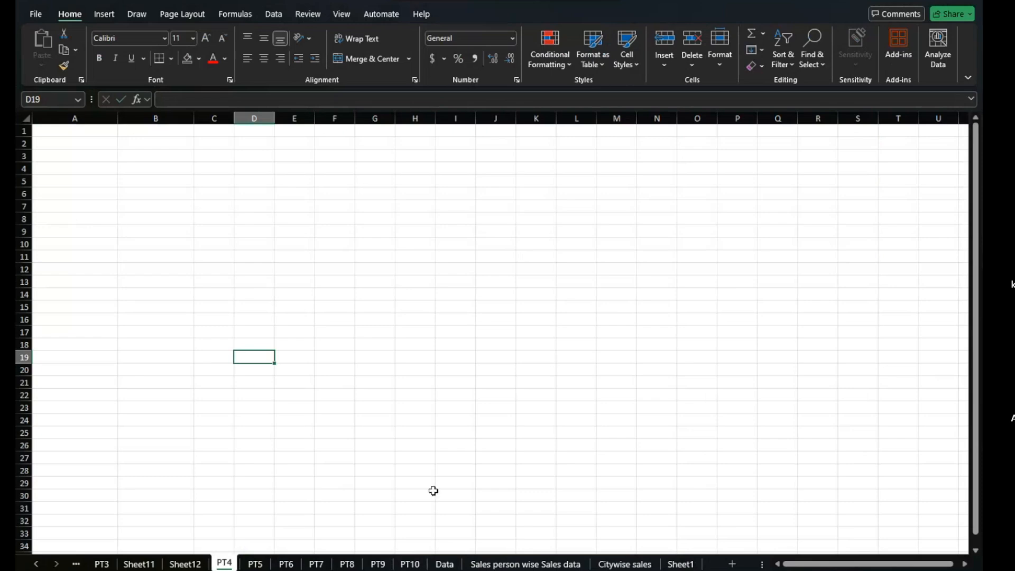
Create a PivotTable from Data range A1:H154 in the existing worksheet PT4, located at cell A4.
left_click(456, 564)
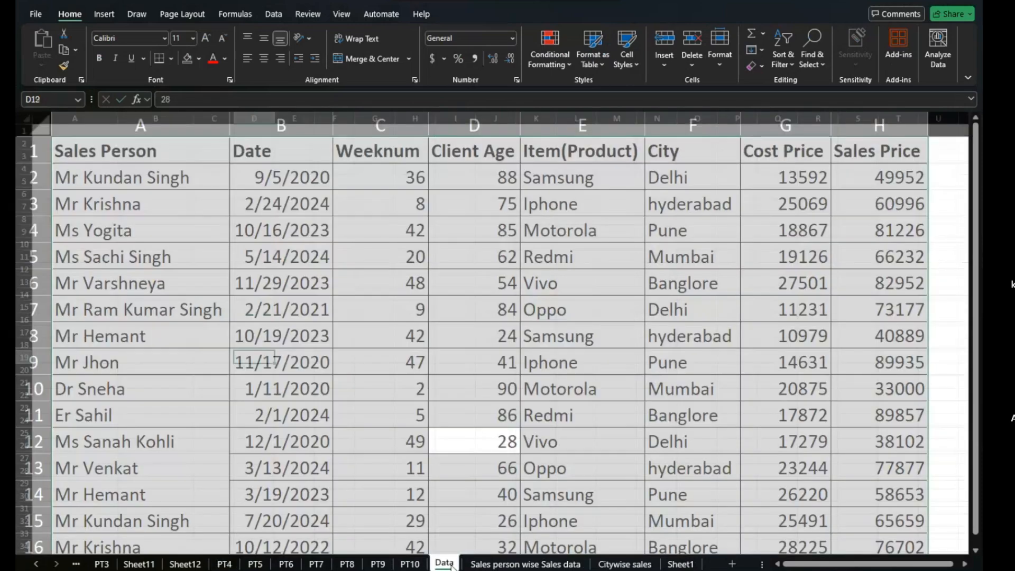
left_click(108, 18)
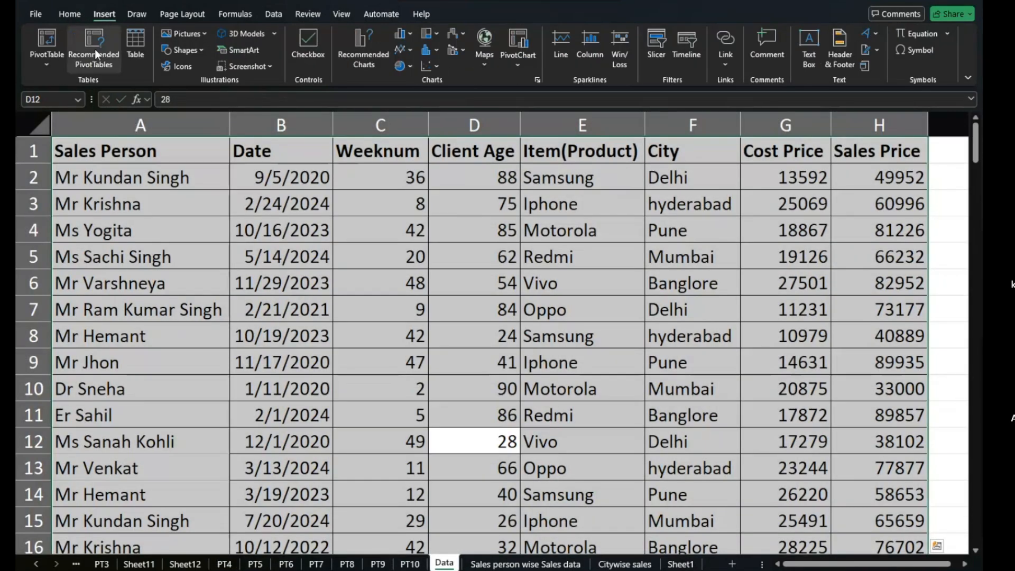
left_click(49, 38)
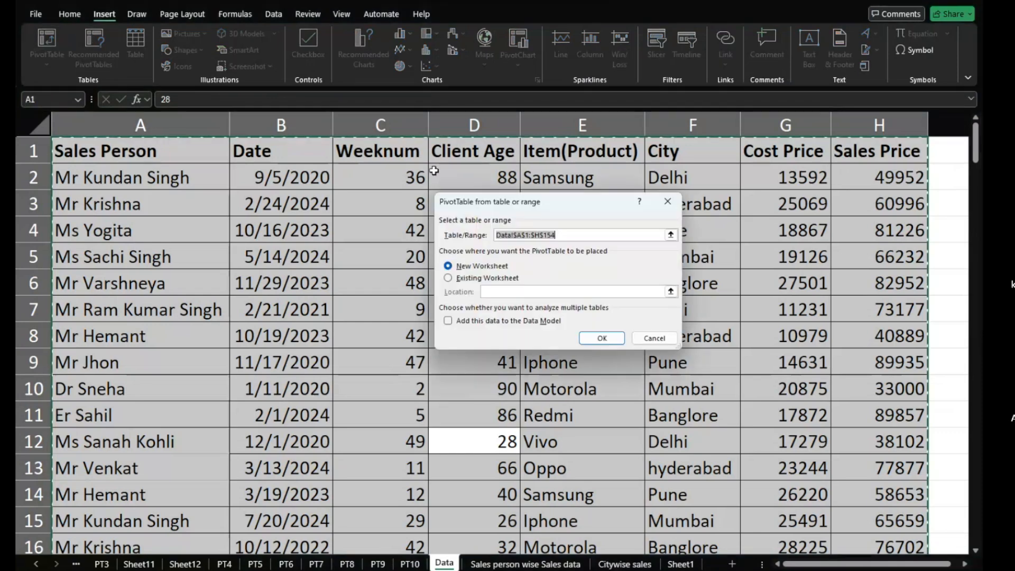
left_click(469, 281)
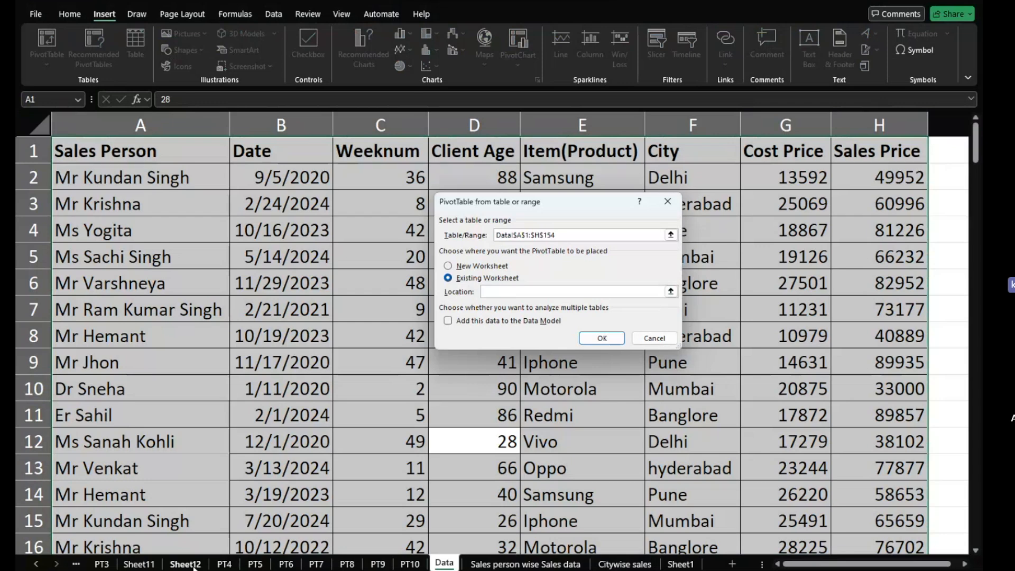
left_click(224, 564)
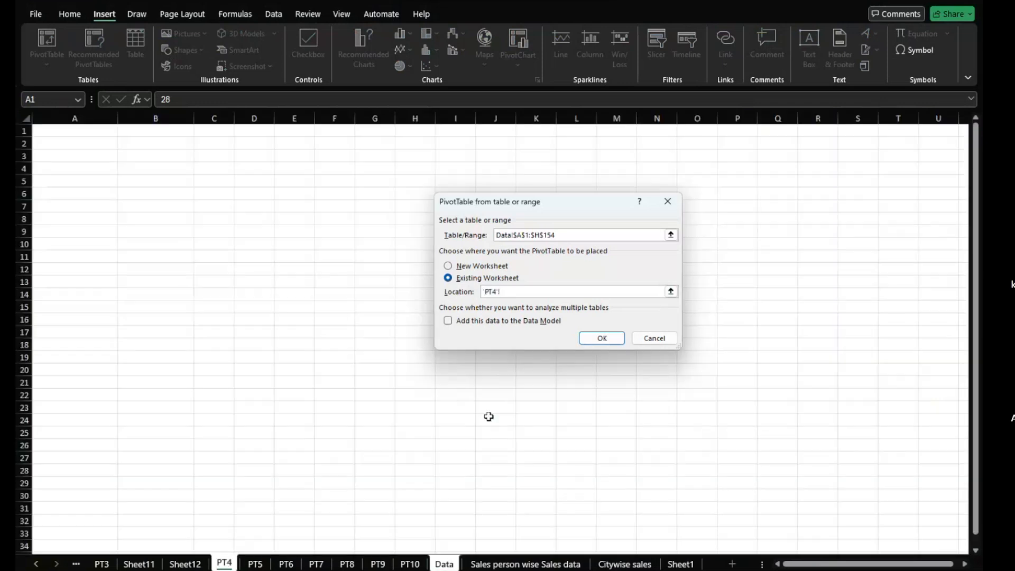
left_click(97, 170)
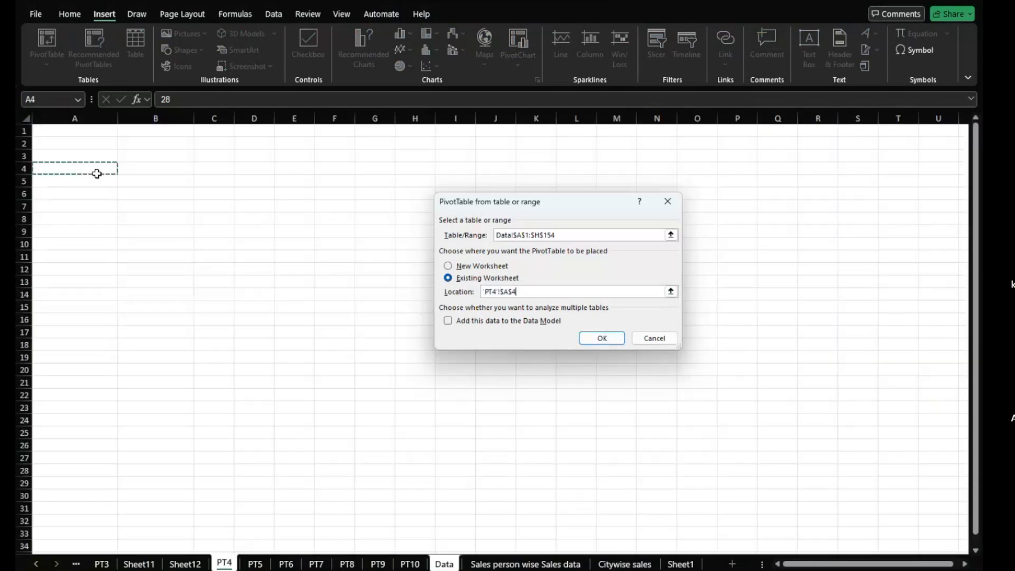
left_click(597, 337)
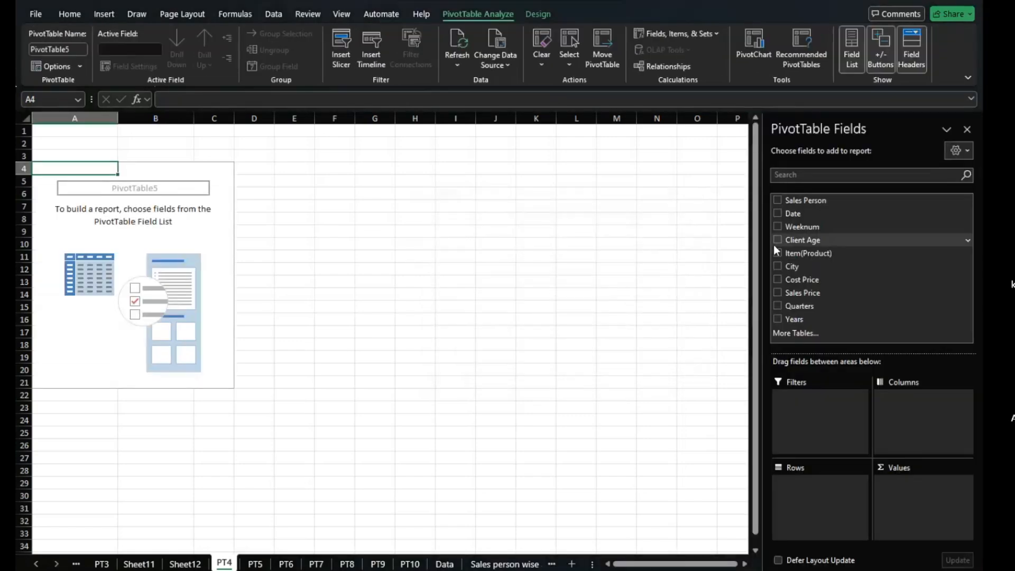
Build the city-wise sales report with City in Rows and Sales Price in Values, and close the PivotTable field list.
left_click_drag(792, 270, 794, 475)
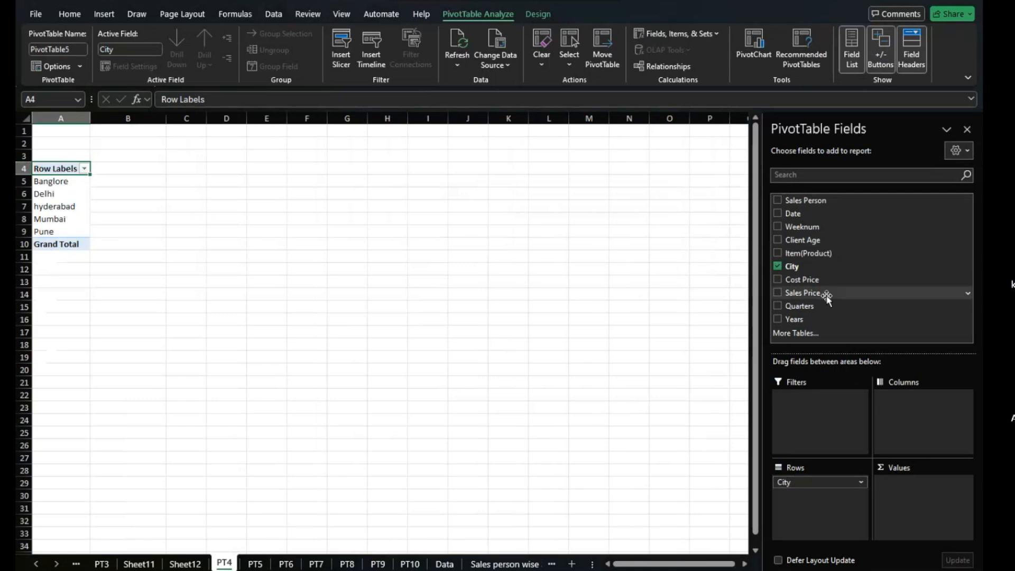
left_click_drag(825, 295, 930, 510)
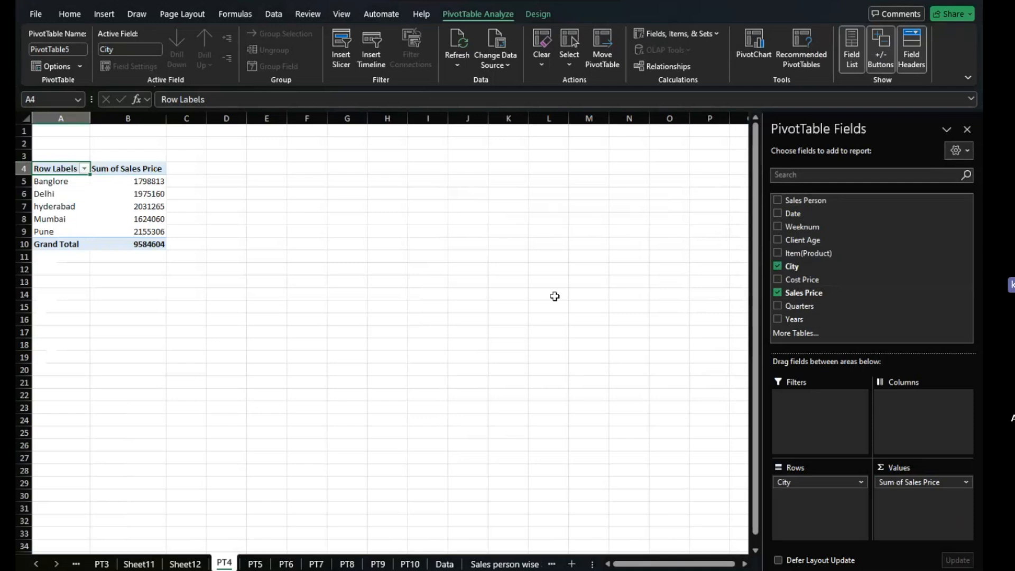
left_click(966, 129)
Format the Sum of Sales Price values B5:B10, including the grand total, with thousands separators and no decimals.
scroll(282, 260, "up", 10)
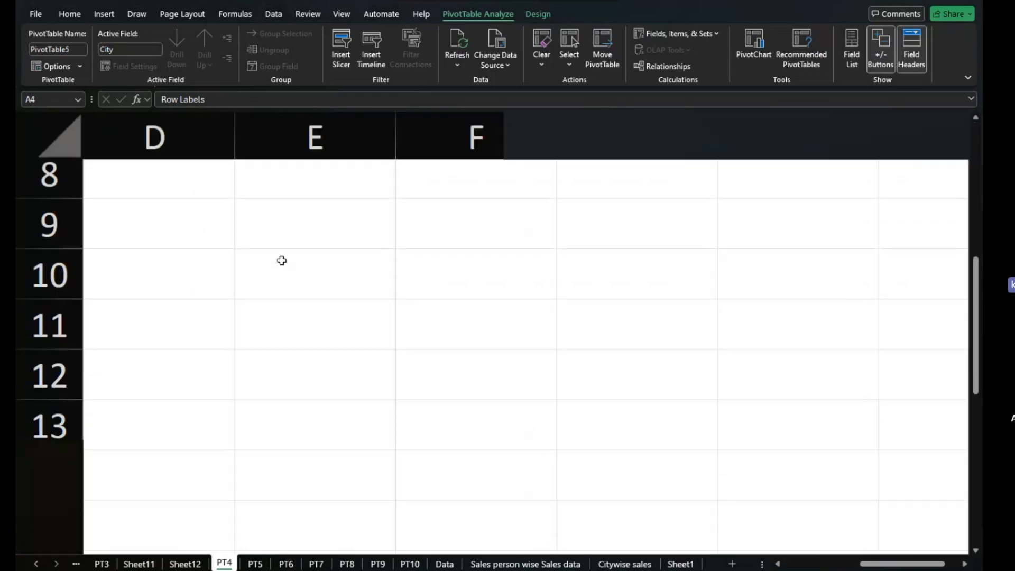
scroll(282, 260, "left", 3)
scroll(282, 260, "up", 3)
scroll(282, 260, "down", 2)
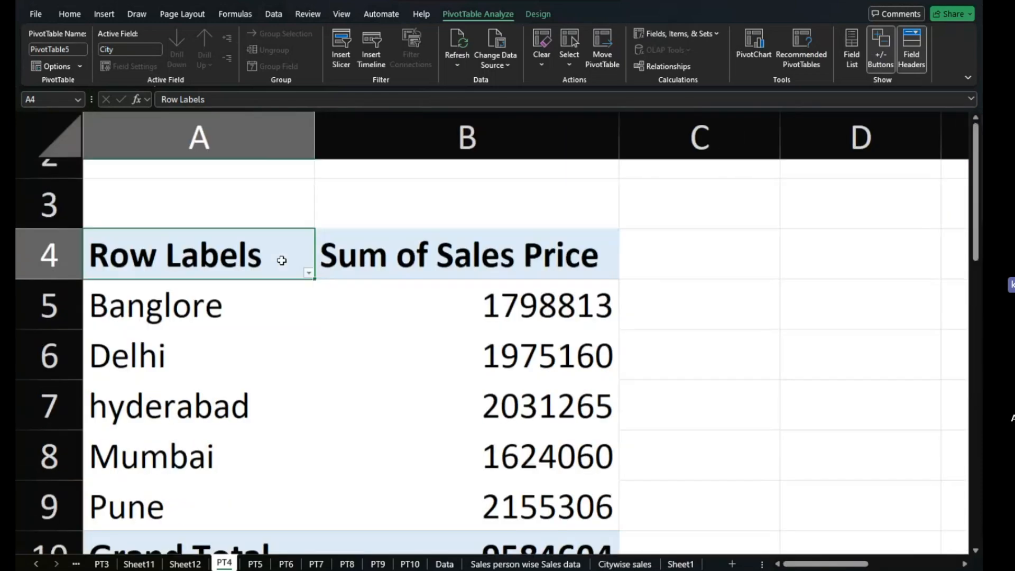
scroll(282, 260, "down", 2)
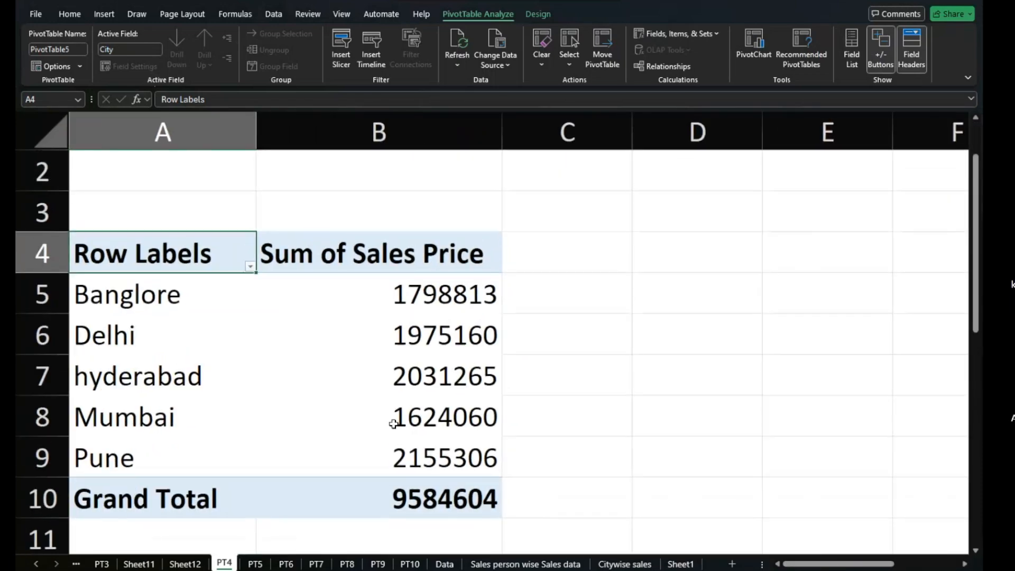
left_click(436, 289)
key("shift+Down")
key("shift+Down")
key("shift+Down")
key("shift+Down")
key("shift+Down")
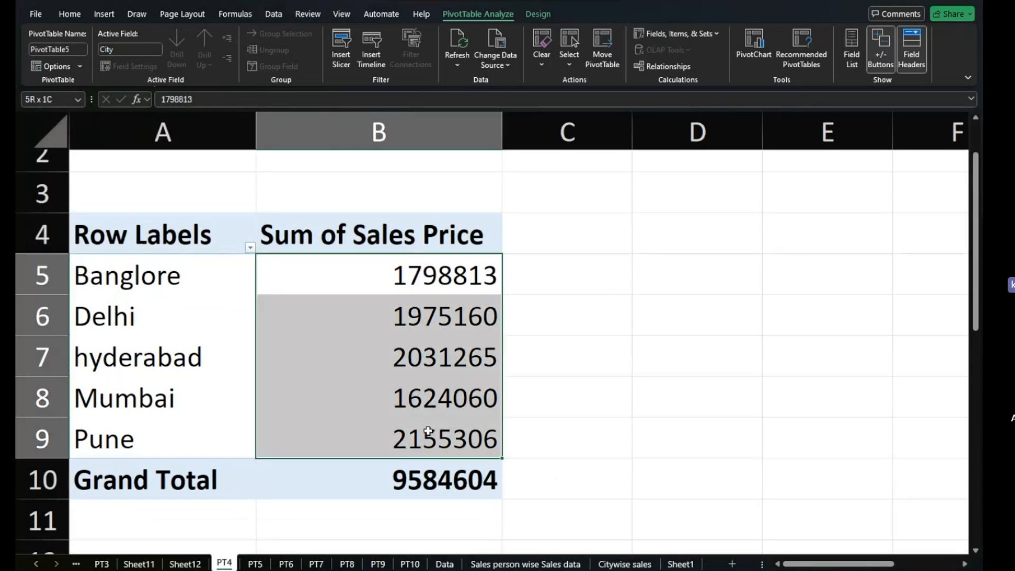
left_click(64, 17)
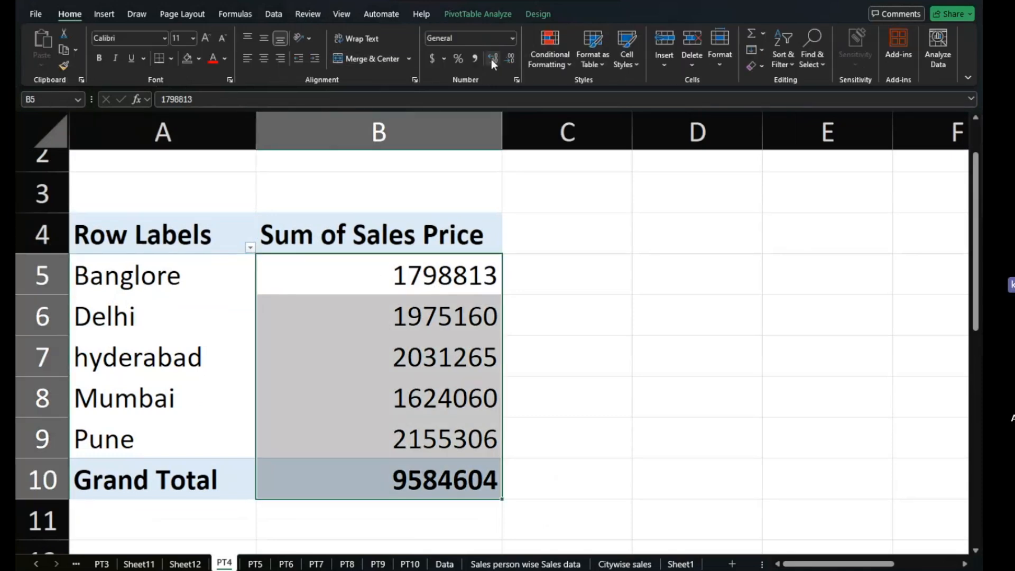
left_click(474, 59)
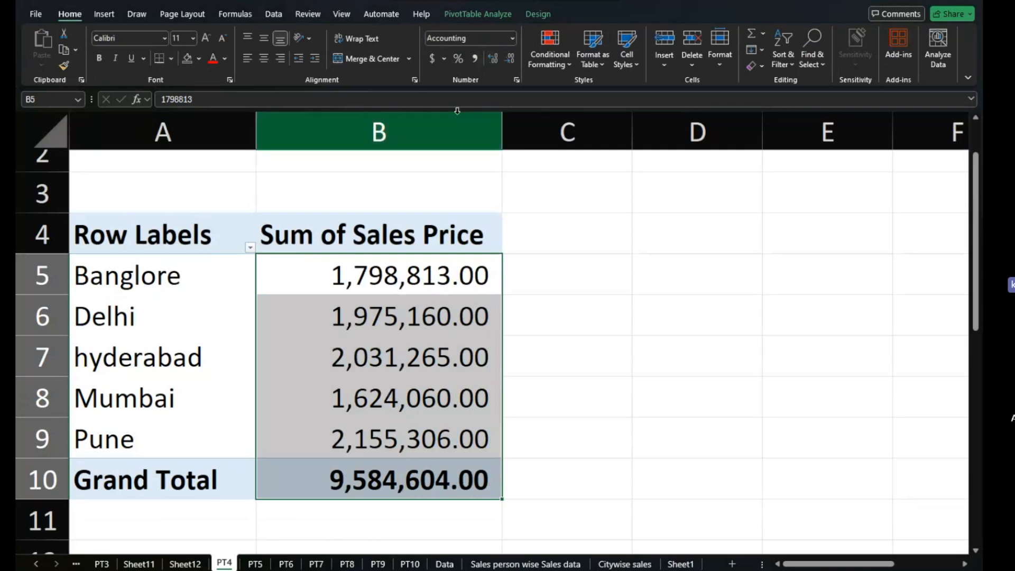
left_click(509, 58)
left_click(509, 58)
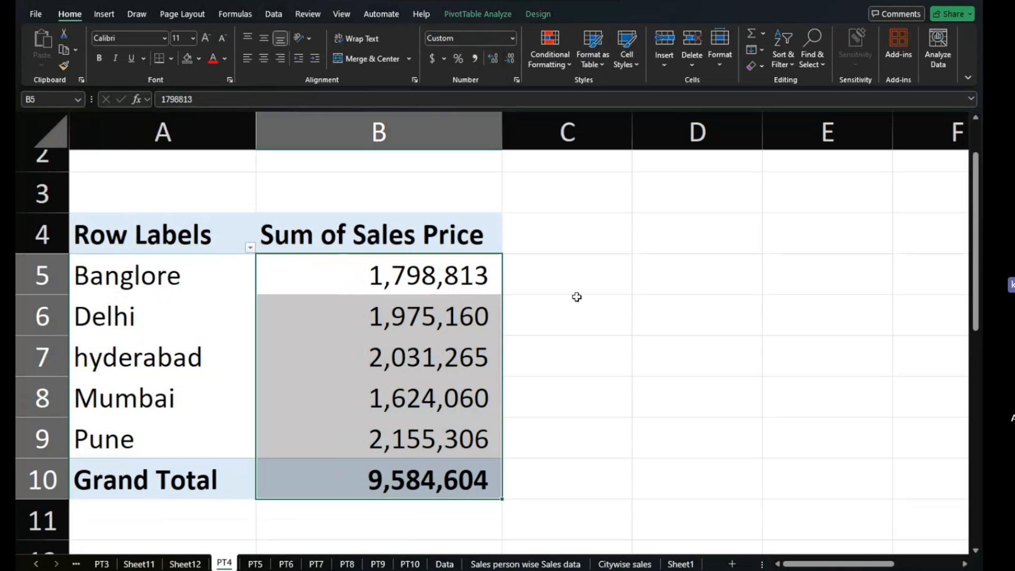
left_click(414, 478)
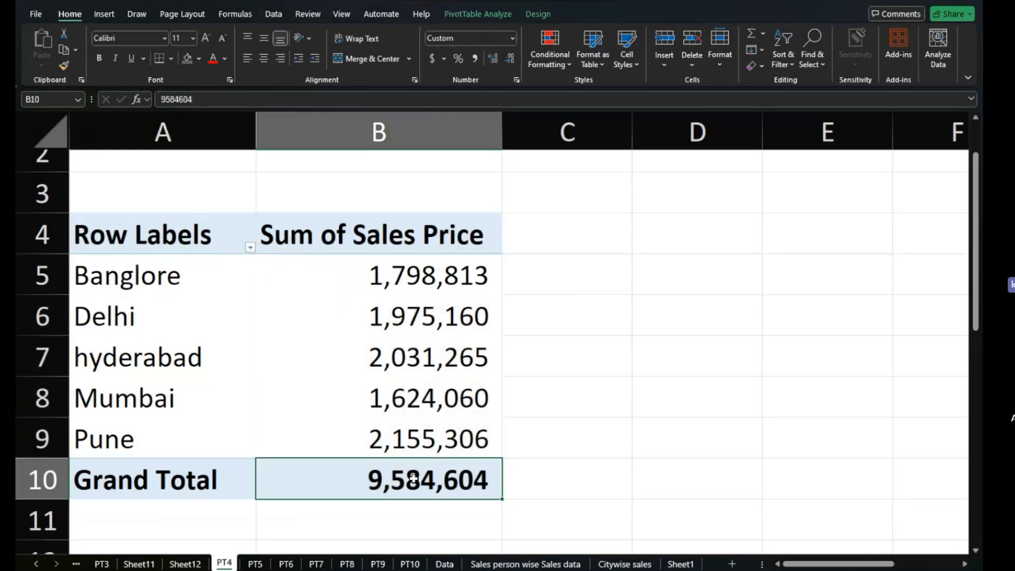
mouse_move(413, 478)
Copy the entire rows 104 to 116 of the sales records on the Data sheet.
left_click(443, 564)
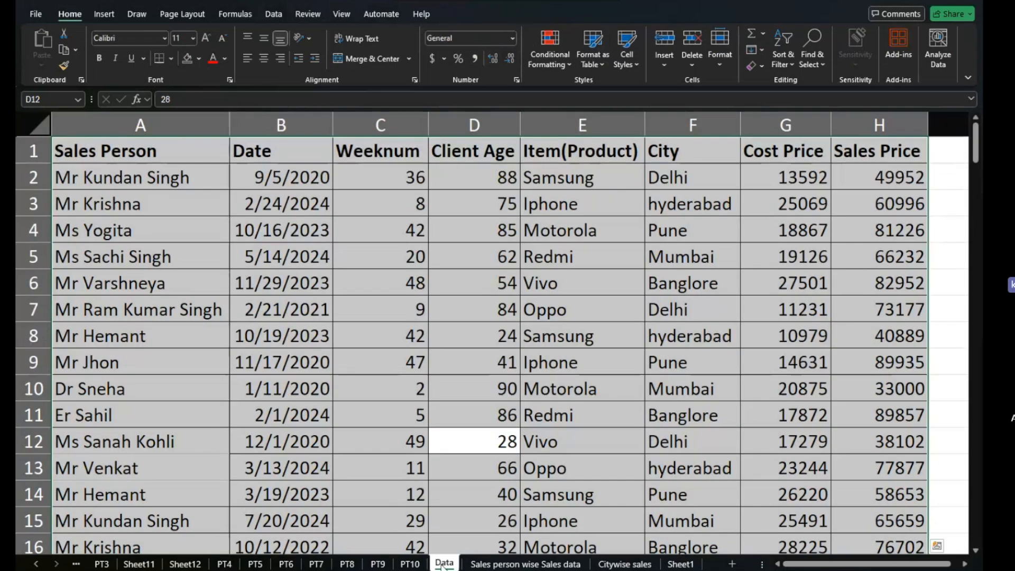
scroll(443, 528, "down", 7)
scroll(443, 528, "down", 20)
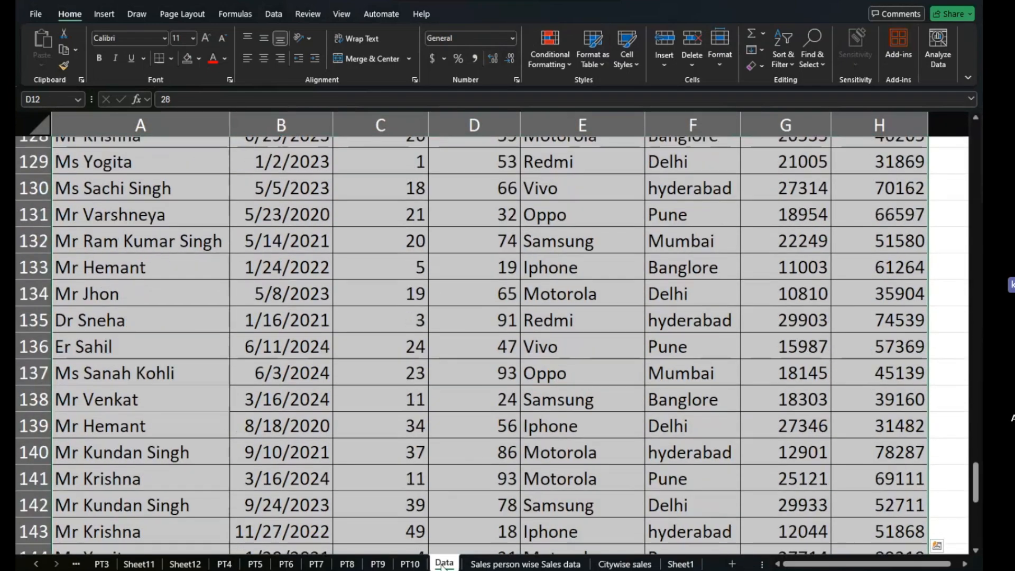
scroll(443, 529, "up", 2)
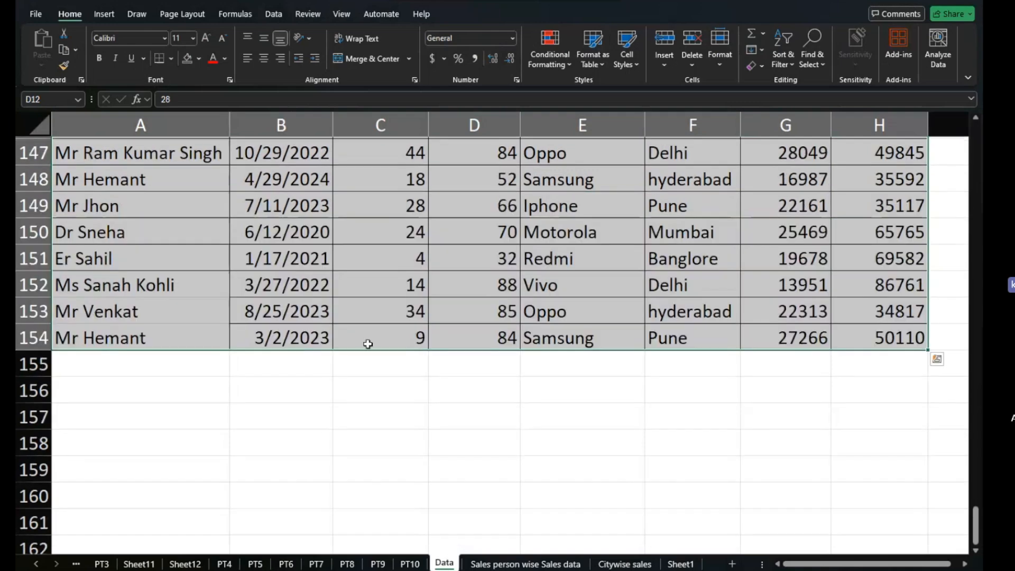
scroll(241, 339, "up", 5)
scroll(241, 339, "up", 11)
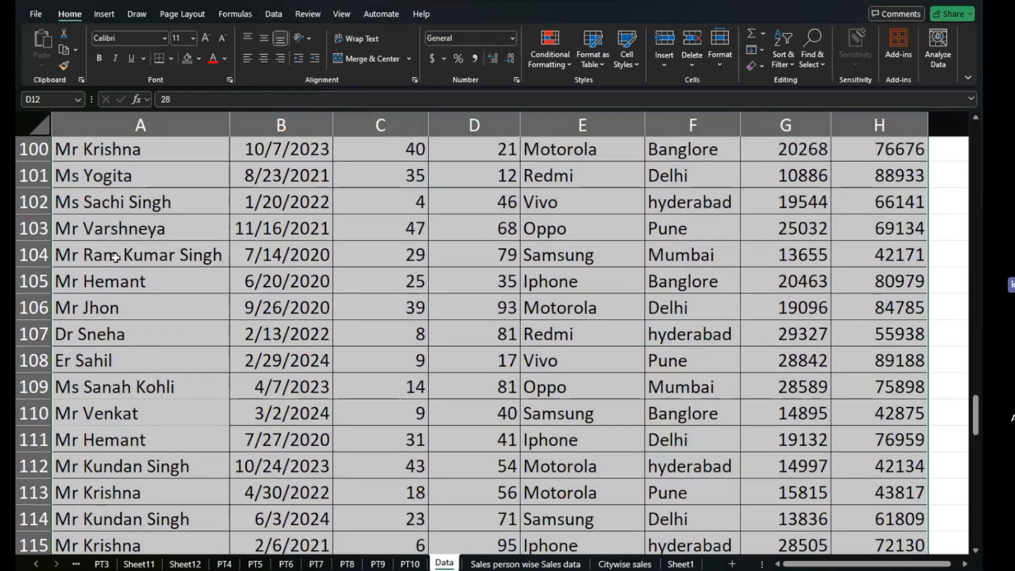
left_click(108, 259)
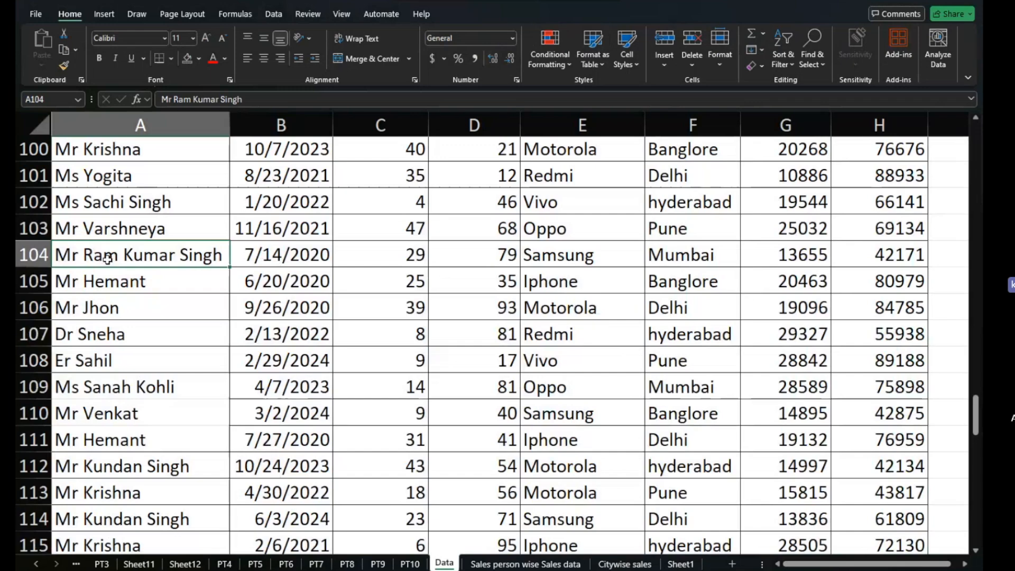
left_click_drag(33, 254, 77, 485)
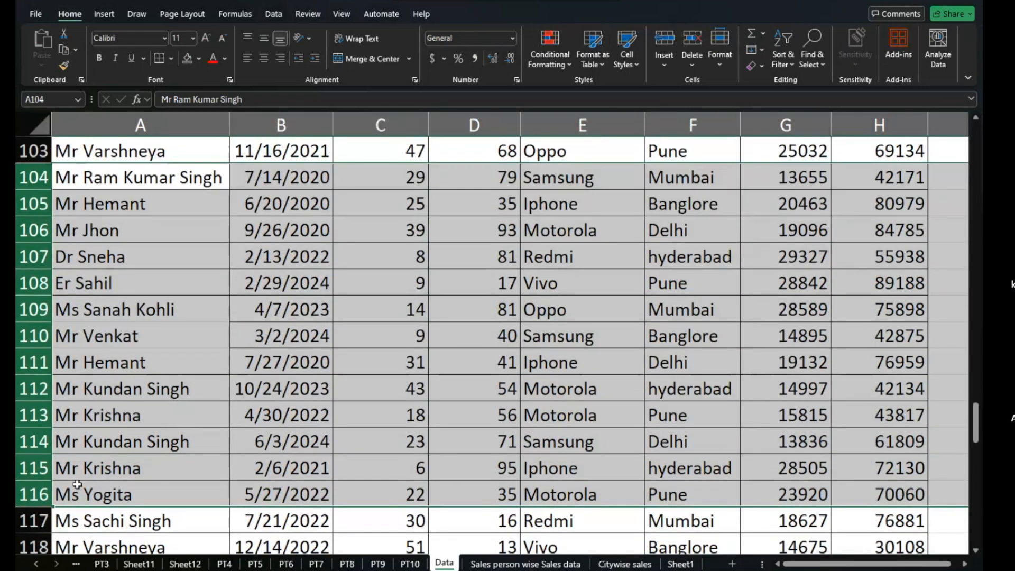
key("ctrl+c")
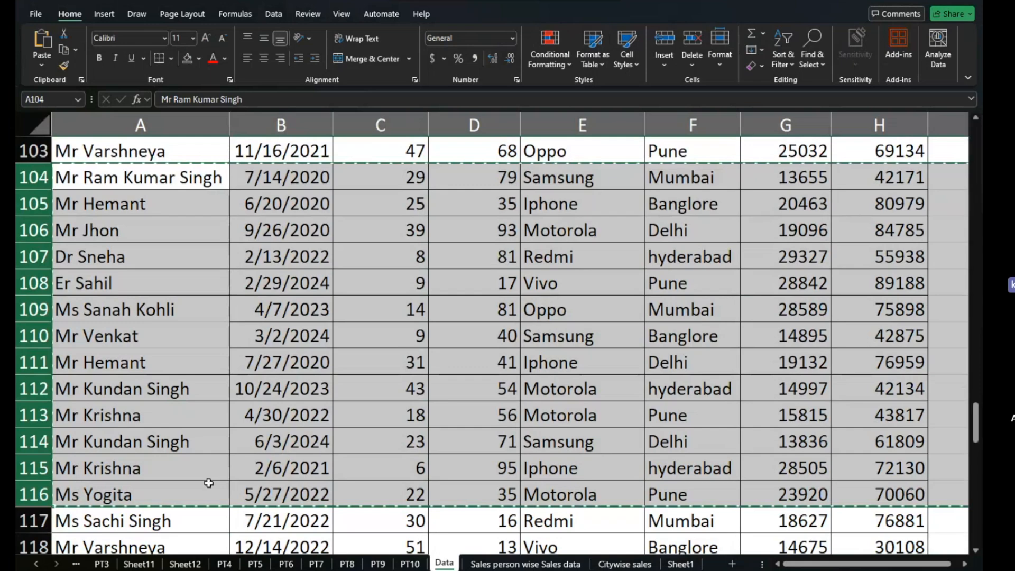
Paste the copied records below the last Data entry, starting at cell A155.
key("ctrl+Down")
left_click(121, 363)
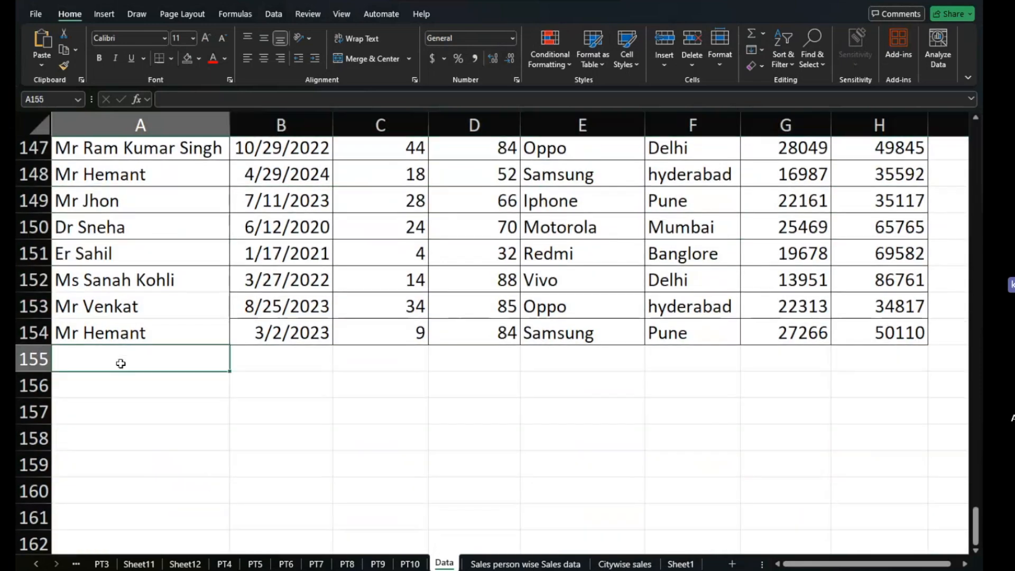
key("ctrl+v")
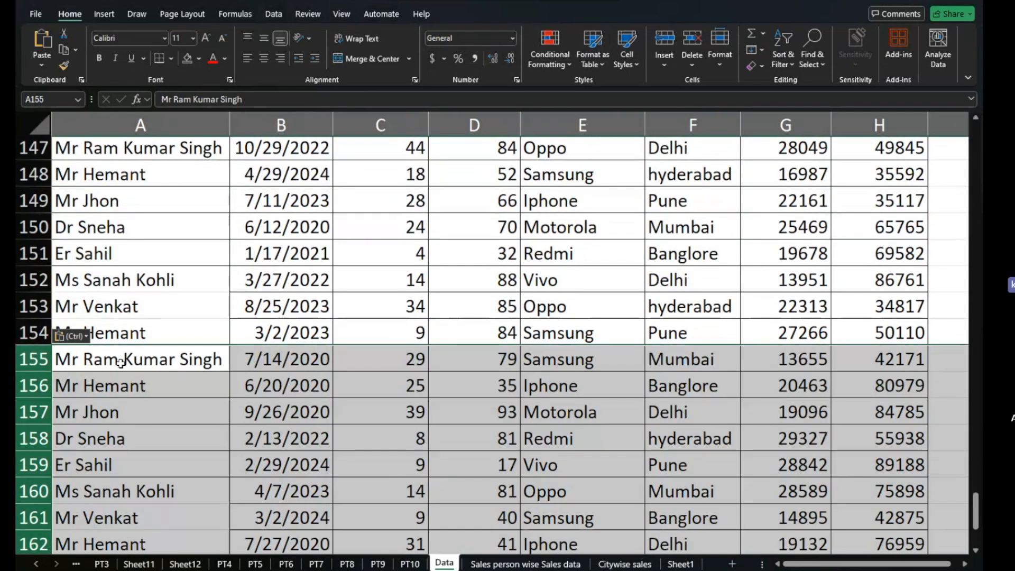
scroll(120, 363, "down", 3)
scroll(139, 377, "down", 1)
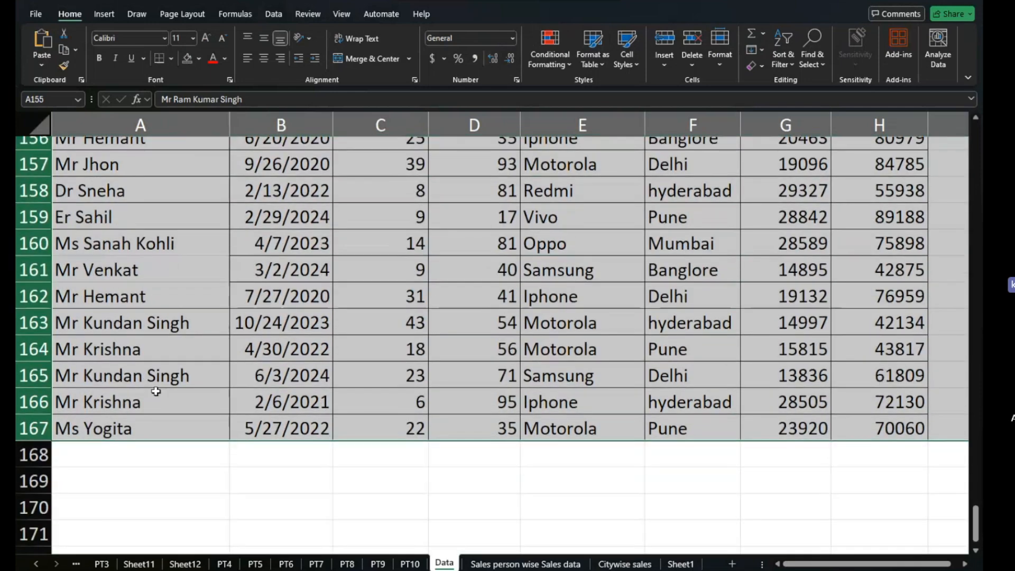
left_click(156, 392)
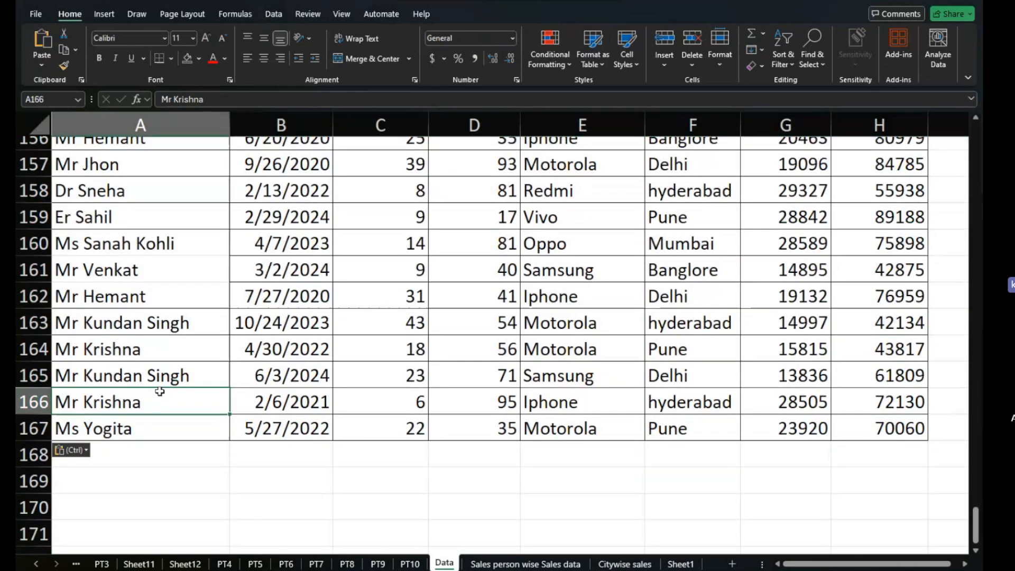
Go to the PT4 sheet and compare the context commands for PivotTable values with those for an empty cell.
left_click(255, 564)
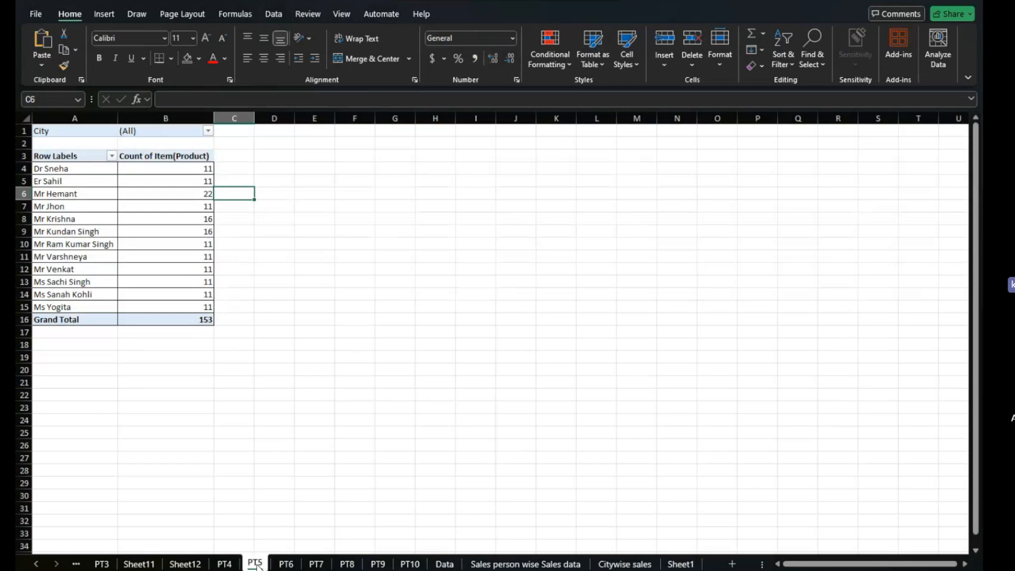
left_click(230, 565)
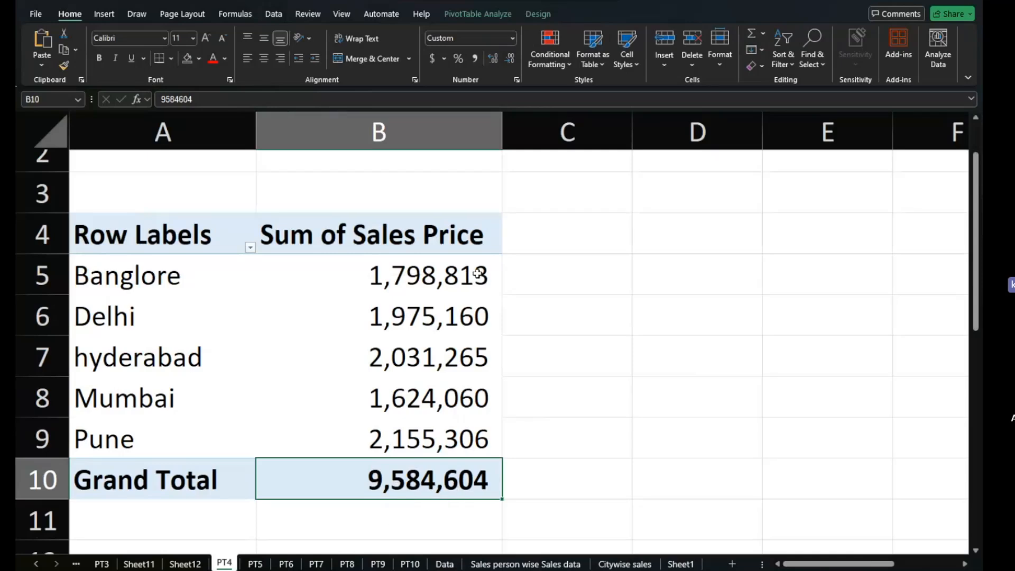
left_click(423, 274)
right_click(424, 280)
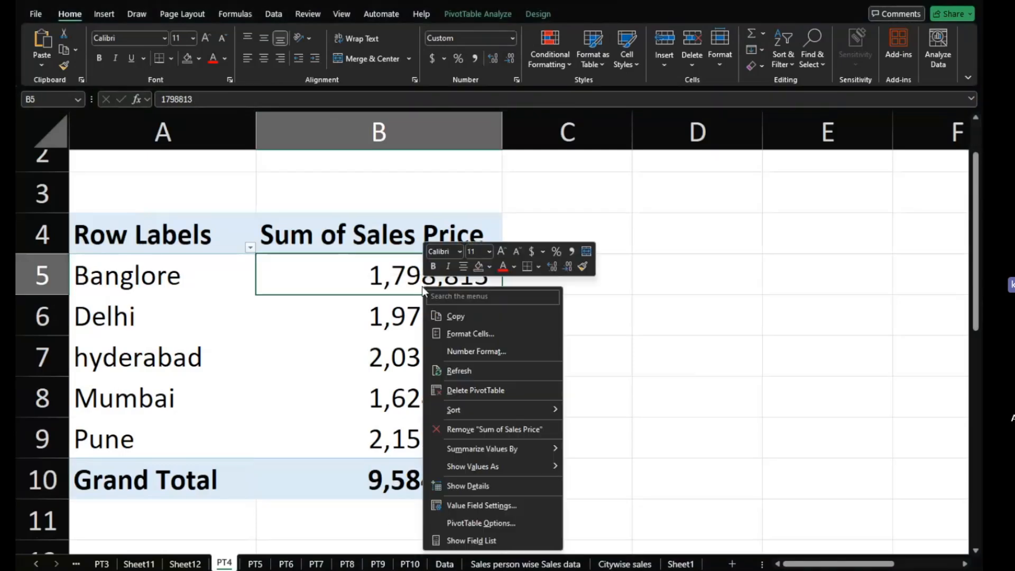
left_click(581, 333)
left_click(548, 288)
right_click(548, 288)
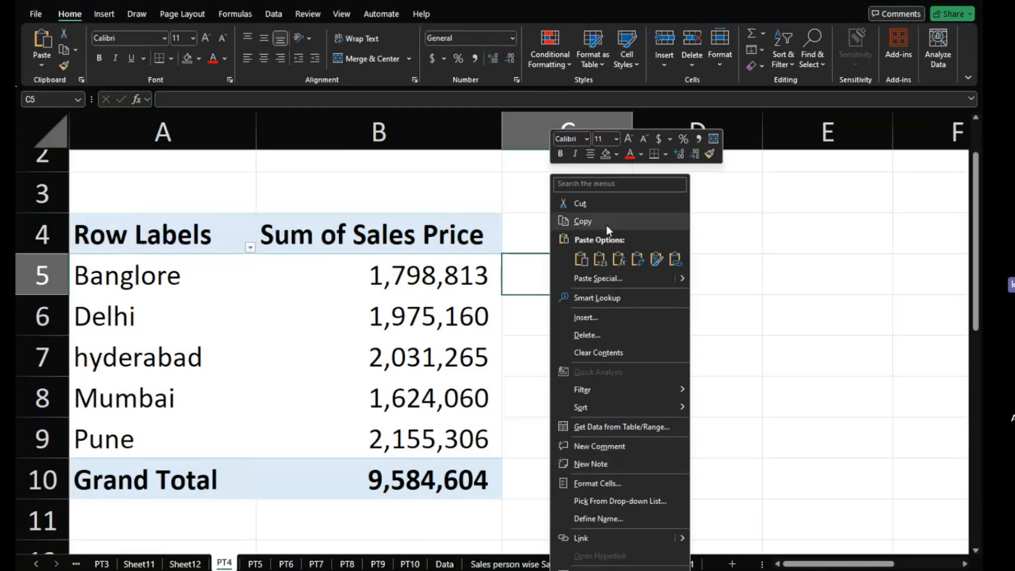
left_click(711, 381)
left_click(363, 355)
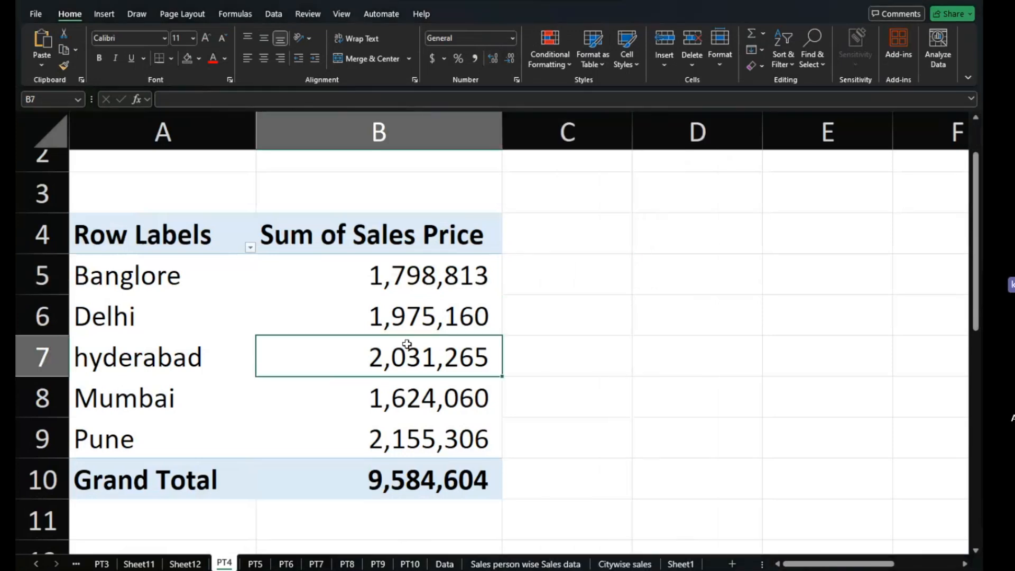
right_click(408, 348)
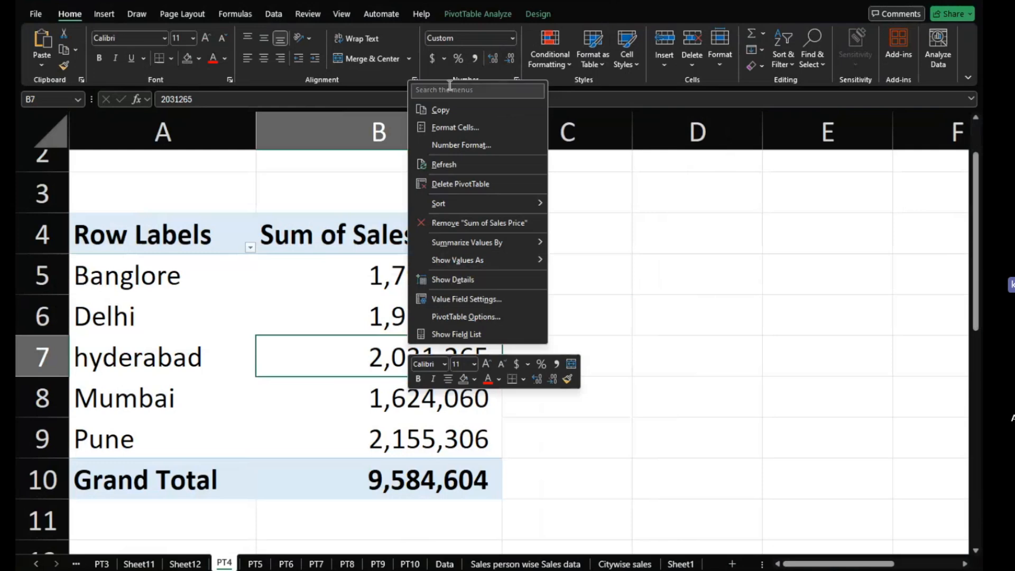
left_click(611, 330)
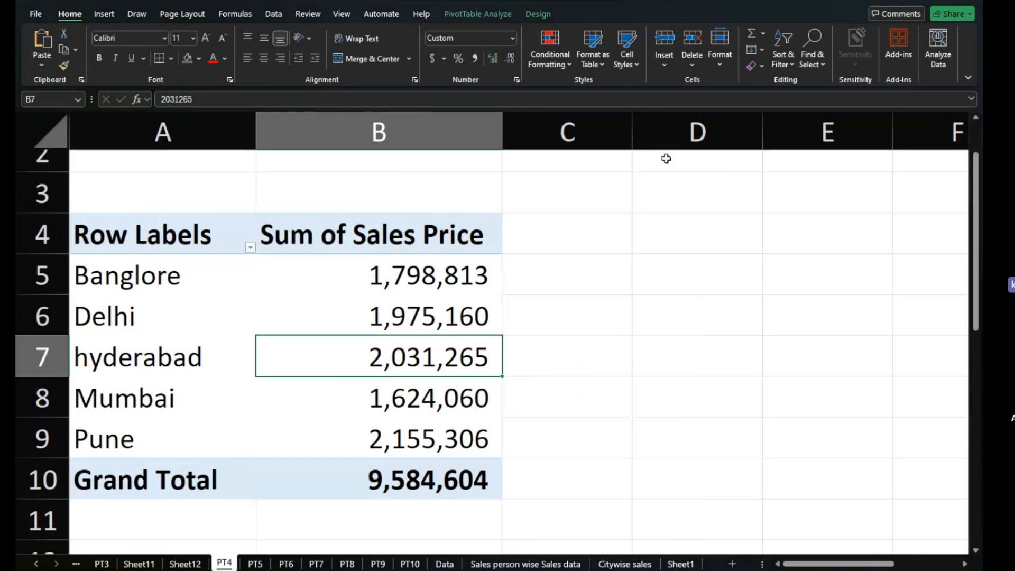
Refresh the city-wise PivotTable on PT4 from its Sum of Sales Price values.
left_click(705, 224)
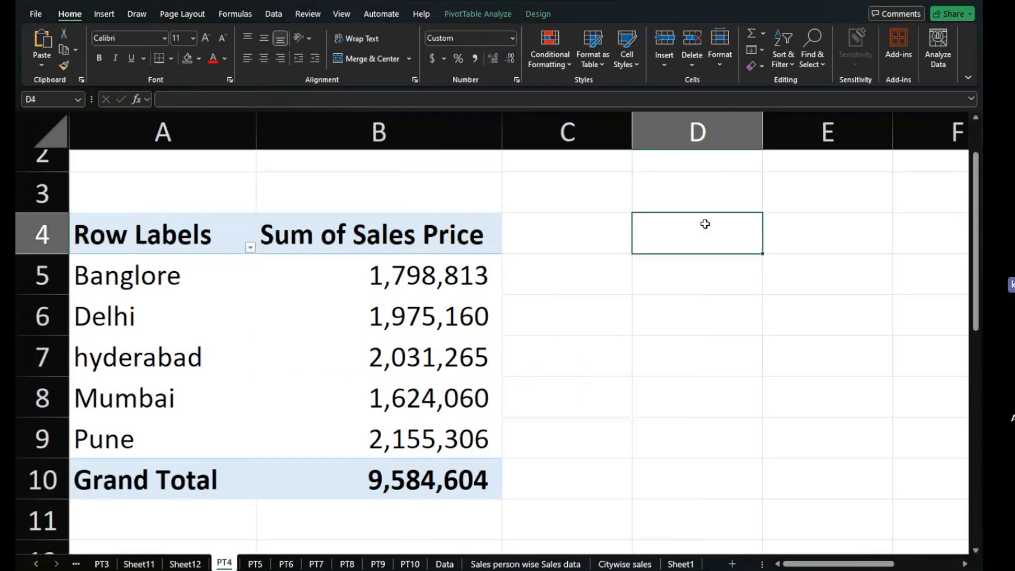
right_click(305, 293)
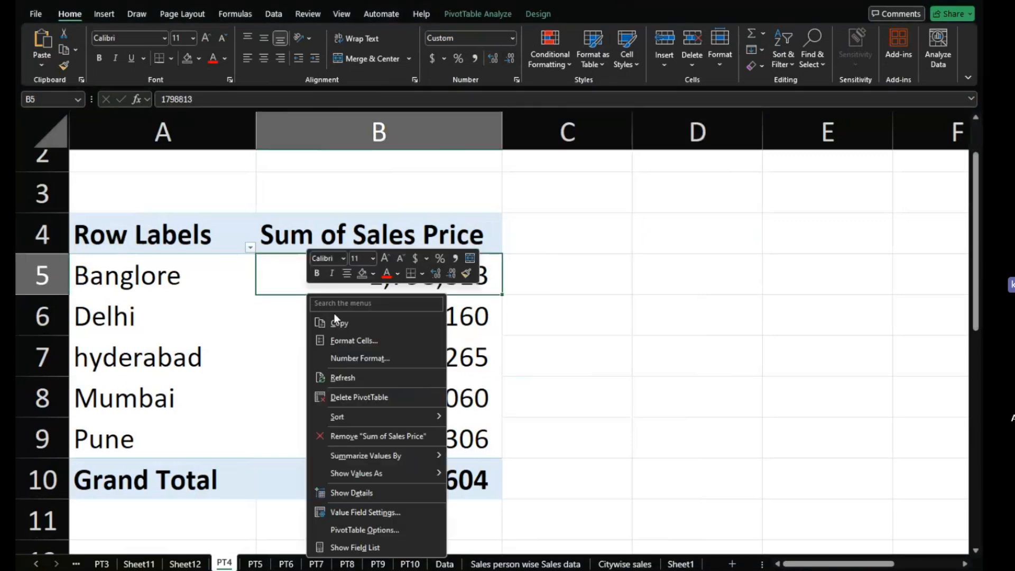
left_click(349, 377)
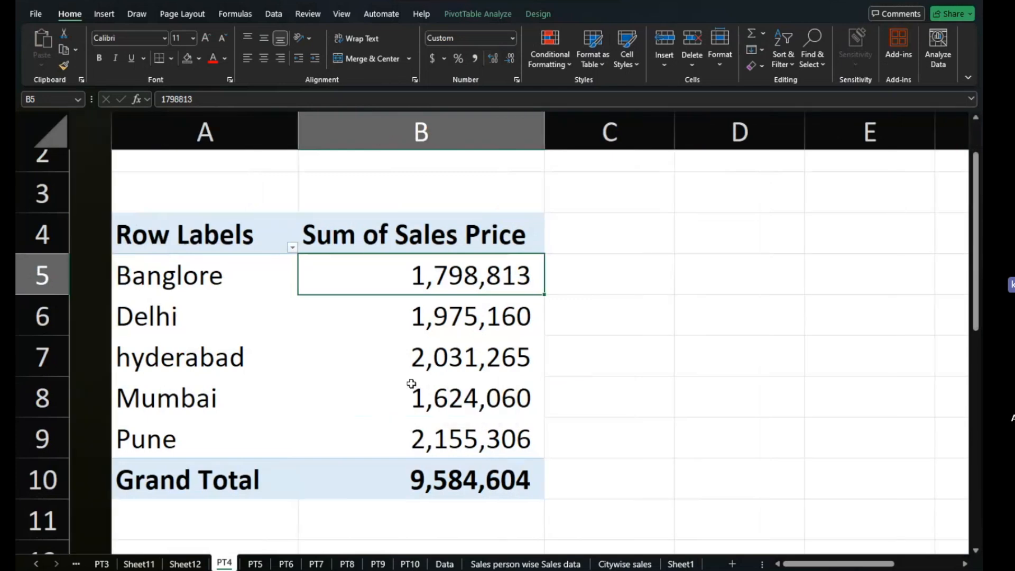
mouse_move(411, 383)
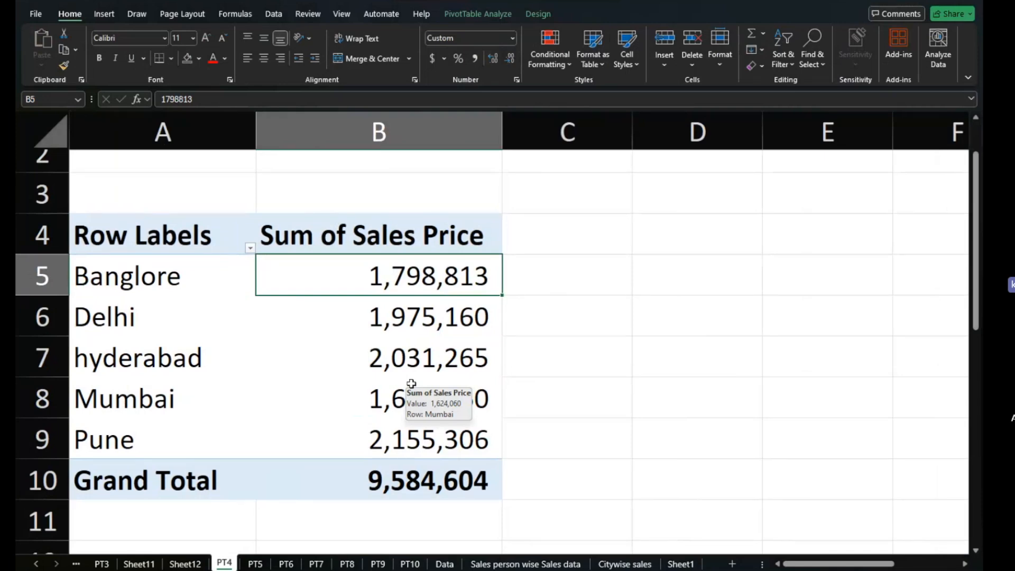
Look through Sheet12, Sheet11, PT3, PT2 and Sheet13 to find a detail table of sales records.
left_click(186, 563)
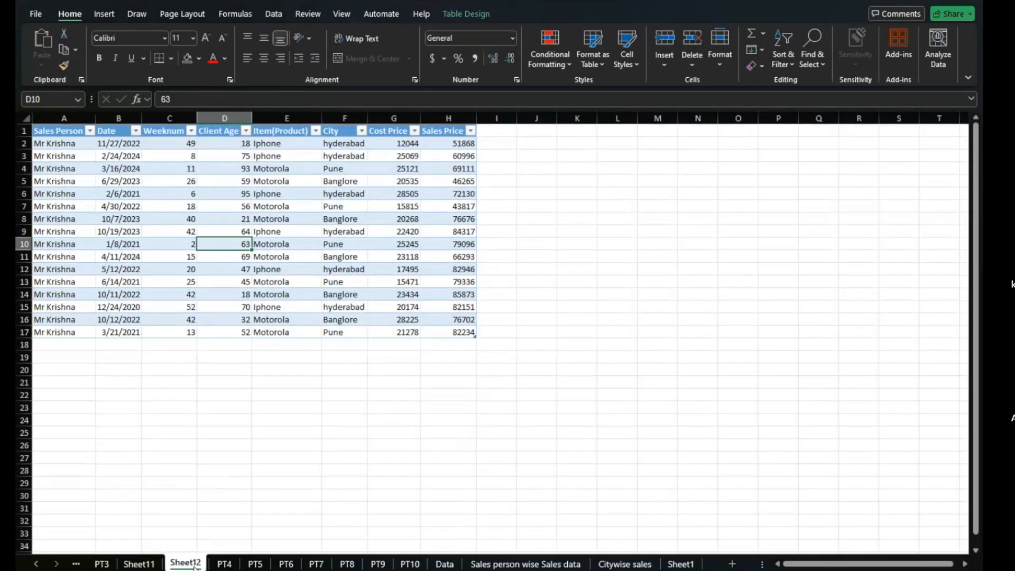
left_click(139, 563)
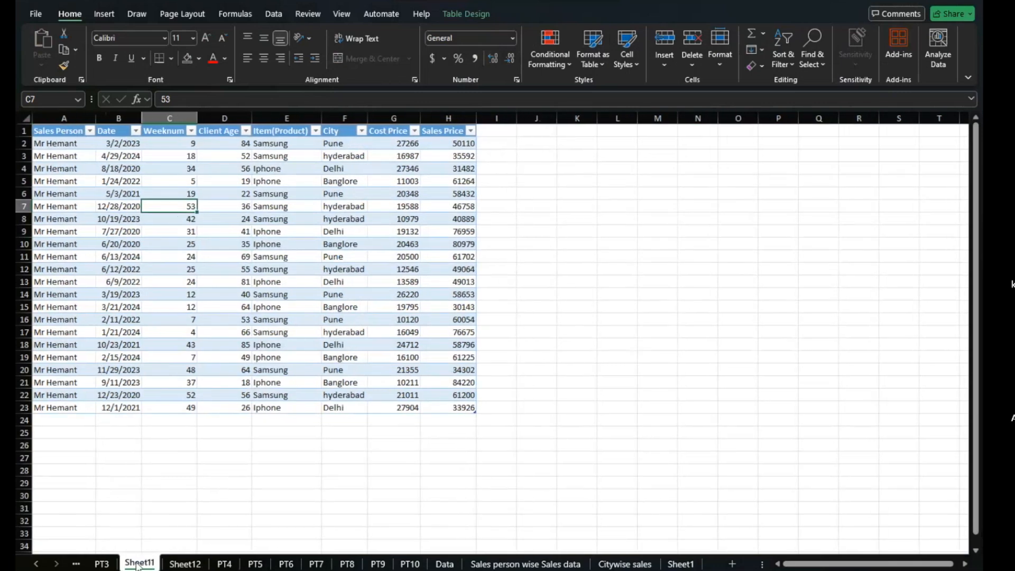
left_click(102, 563)
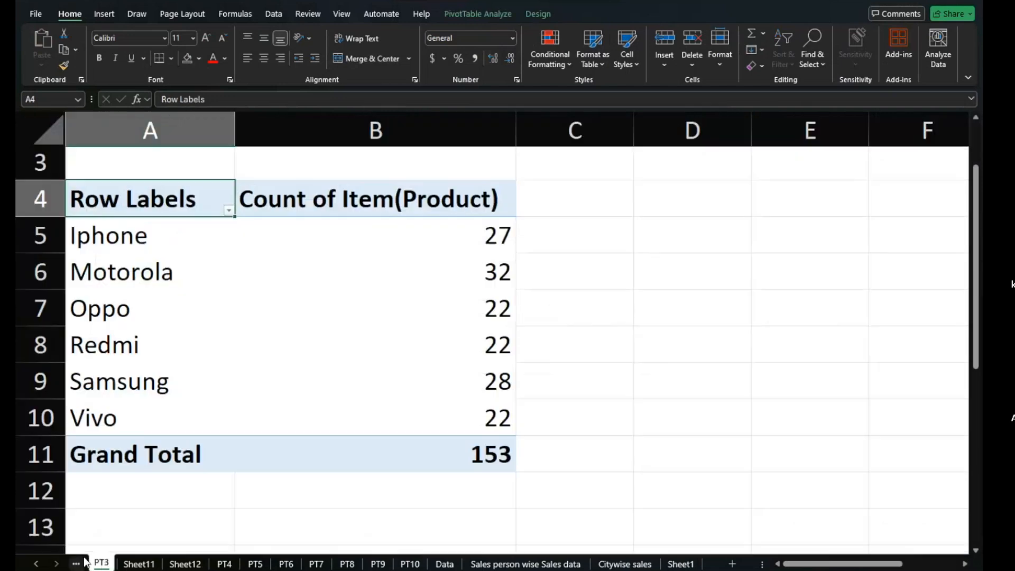
left_click(80, 562)
left_click(79, 563)
left_click(78, 564)
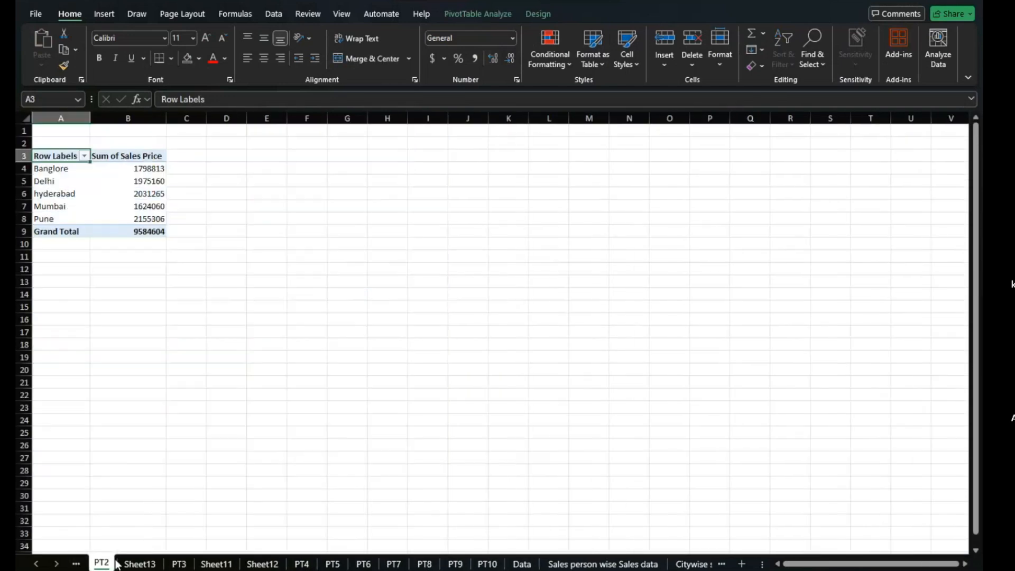
left_click(139, 565)
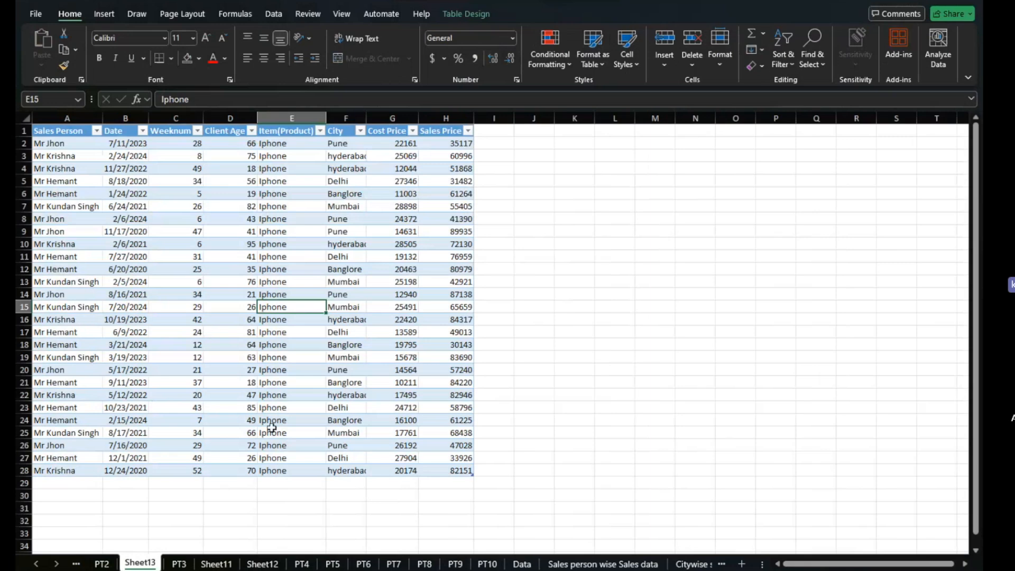
left_click(290, 369)
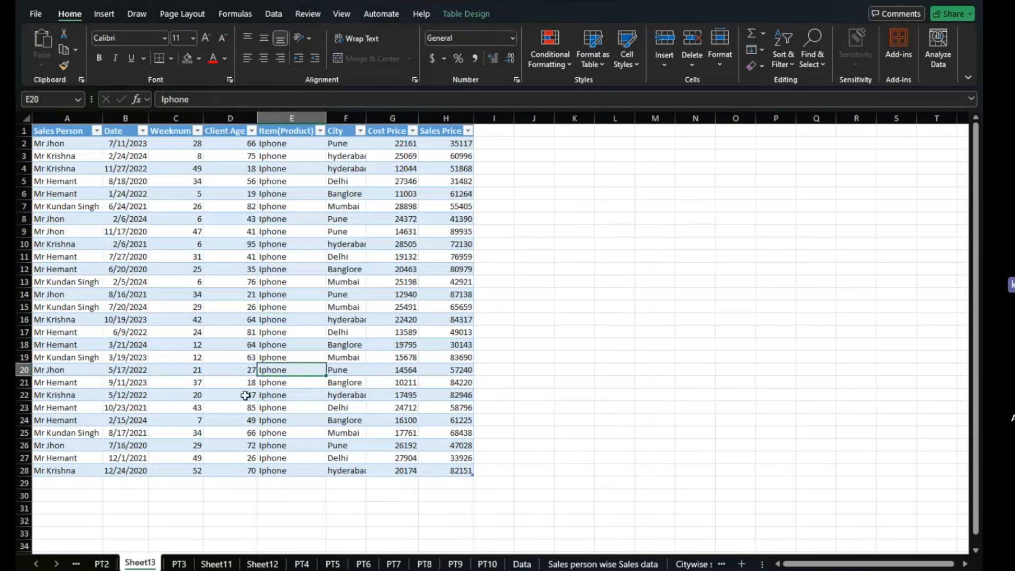
Rename the Sheet13 worksheet, which holds the Iphone records, as Data2.
double_click(143, 564)
type("Data")
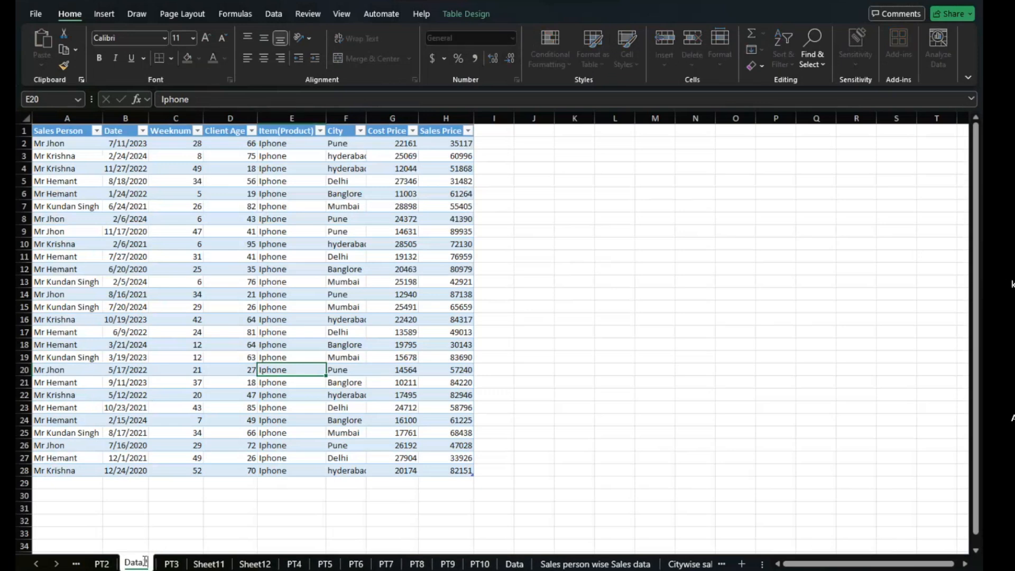
key("Return")
Select the whole Iphone records table on Data2 and turn off its header filters.
left_click(126, 267)
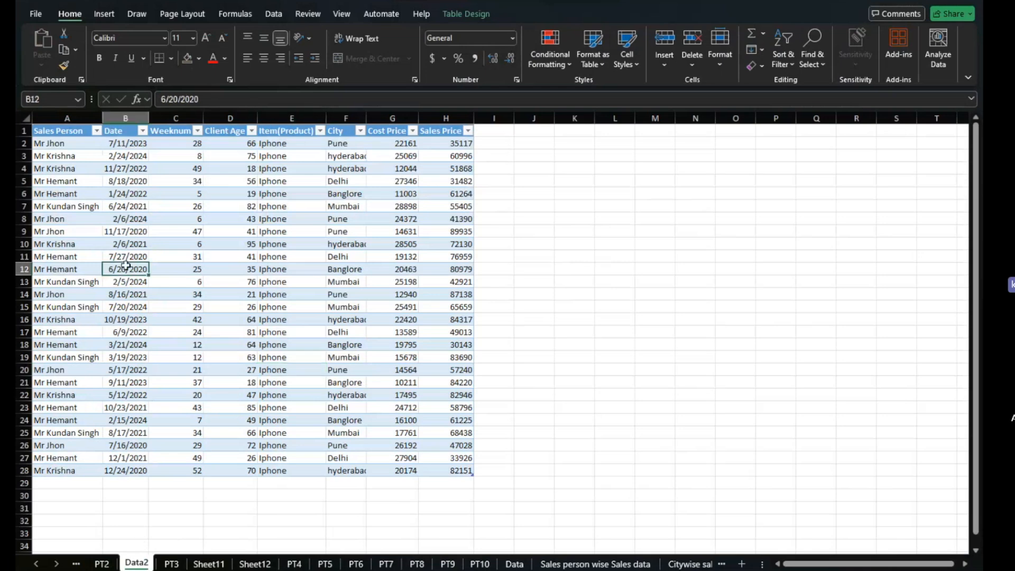
key("ctrl+a")
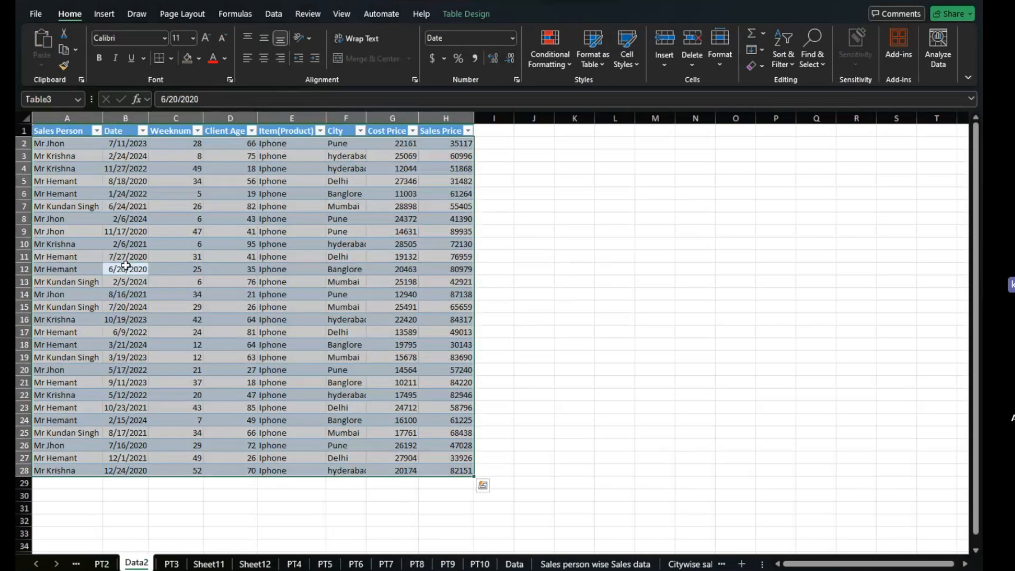
key("ctrl+shift+l")
key("ctrl+shift+l")
key("ctrl+a")
key("ctrl+c")
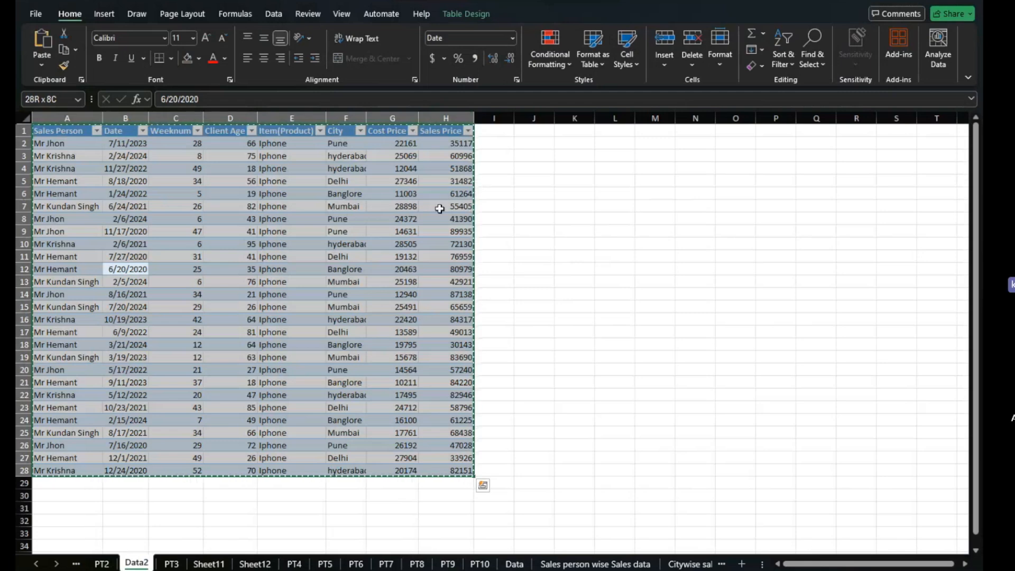
key("ctrl+shift+l")
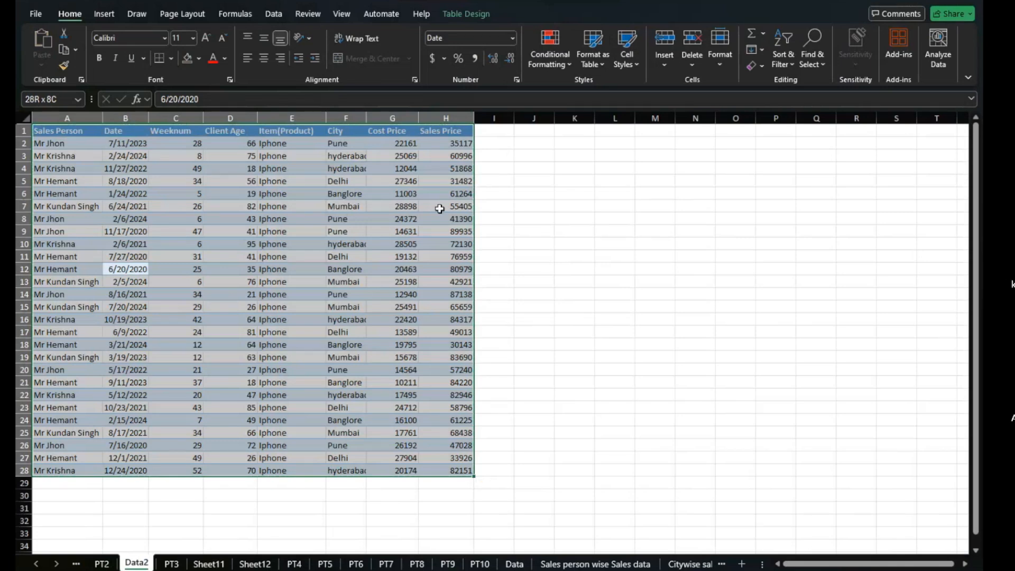
Apply No Fill to the whole table on Data2.
left_click(200, 59)
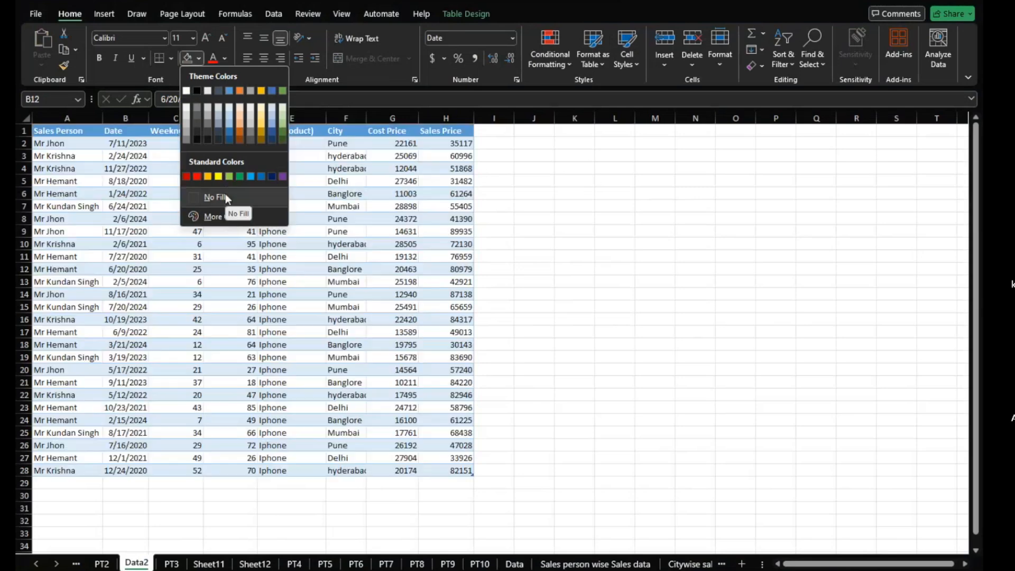
left_click(226, 193)
left_click(445, 243)
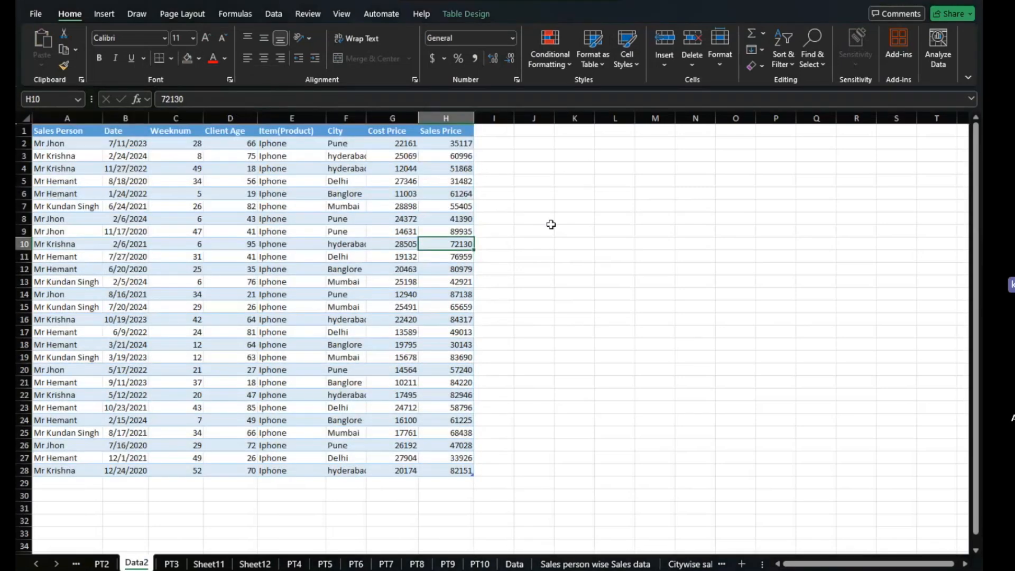
AutoFit the width of all columns on the Data2 sheet.
left_click(17, 117)
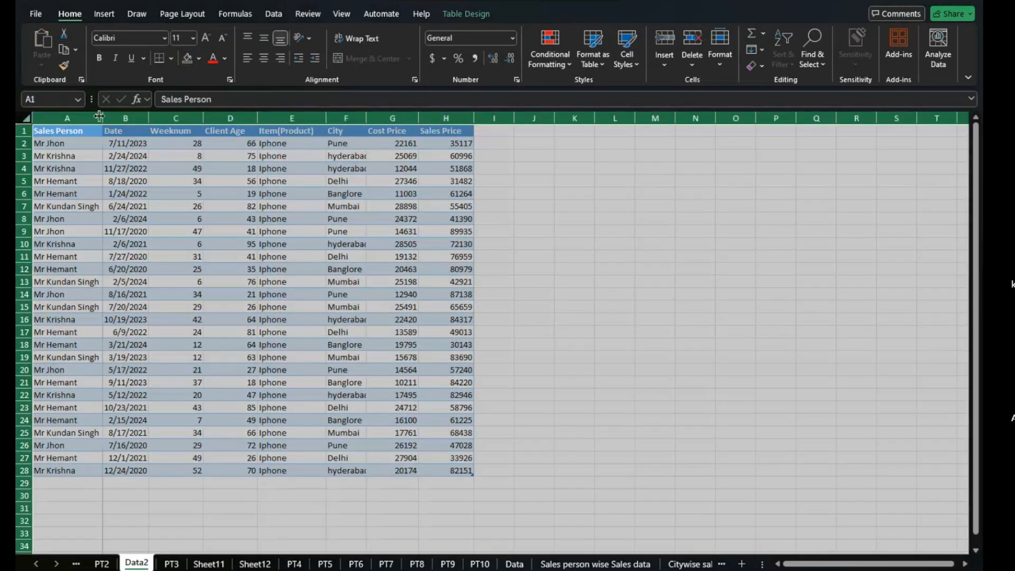
double_click(99, 116)
left_click(217, 216)
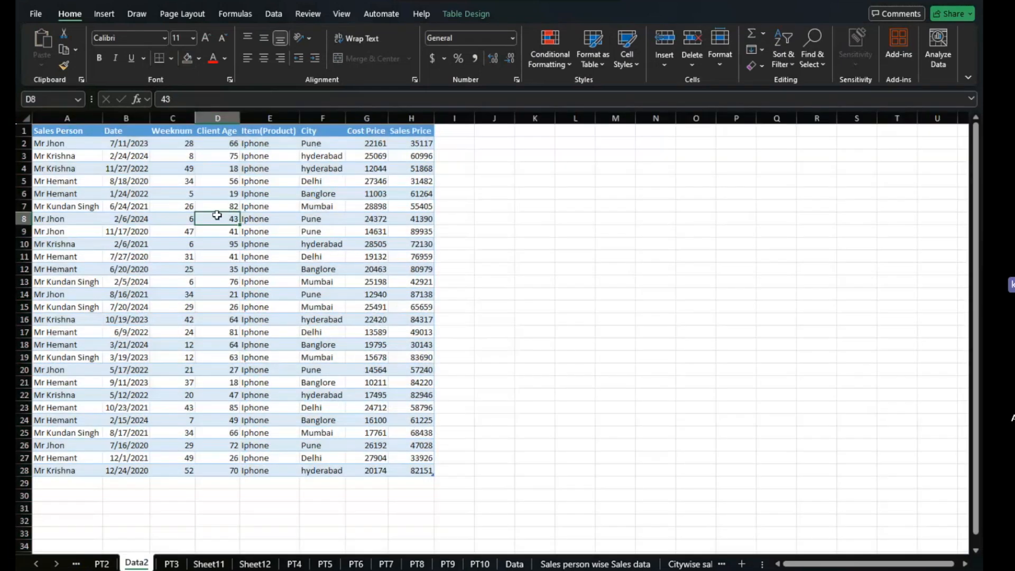
Copy the entire Iphone records table on Data2, including its header row.
key("ctrl+a")
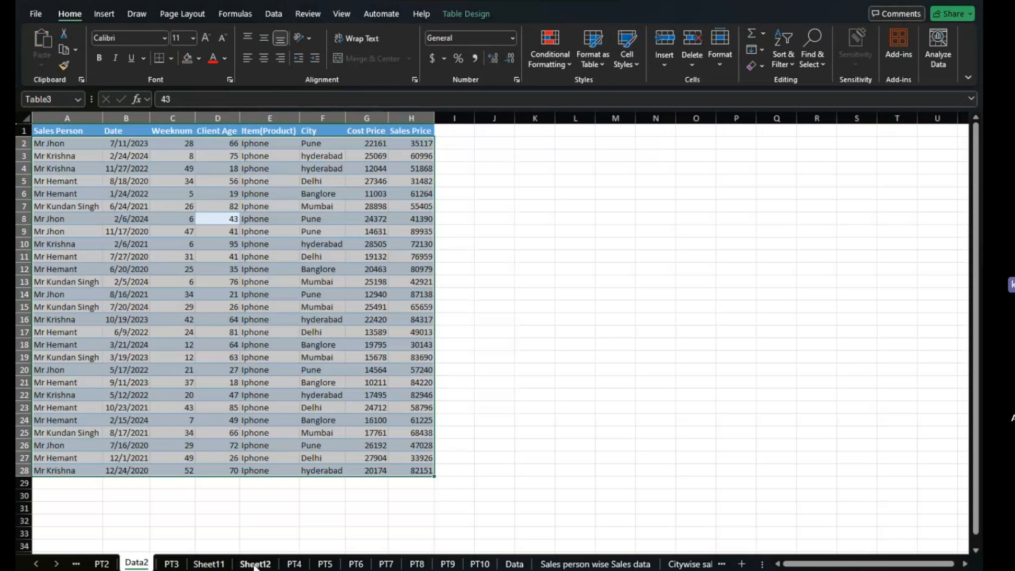
key("ctrl+a")
key("ctrl+c")
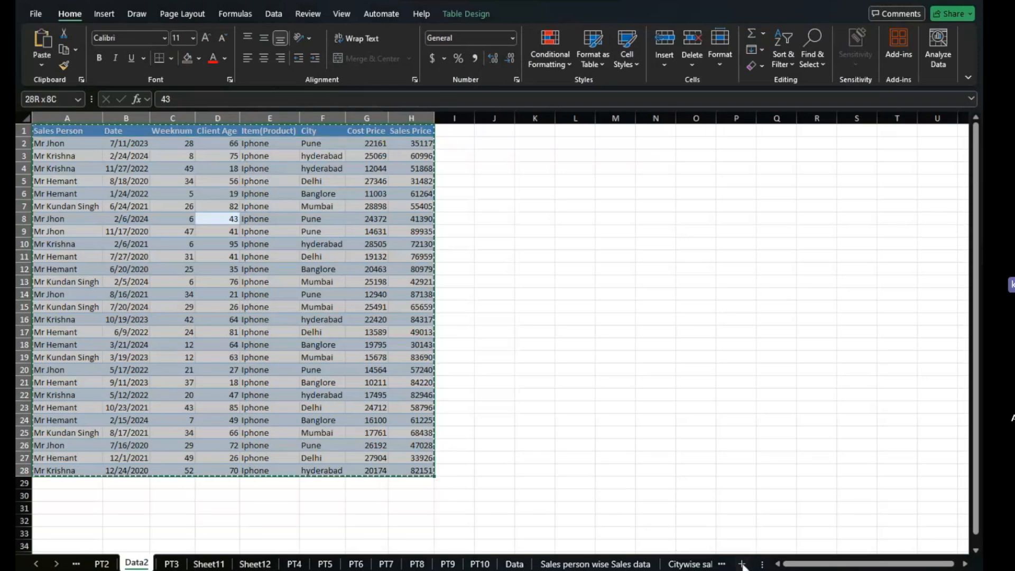
Add a new worksheet and name it Data3.
left_click(741, 564)
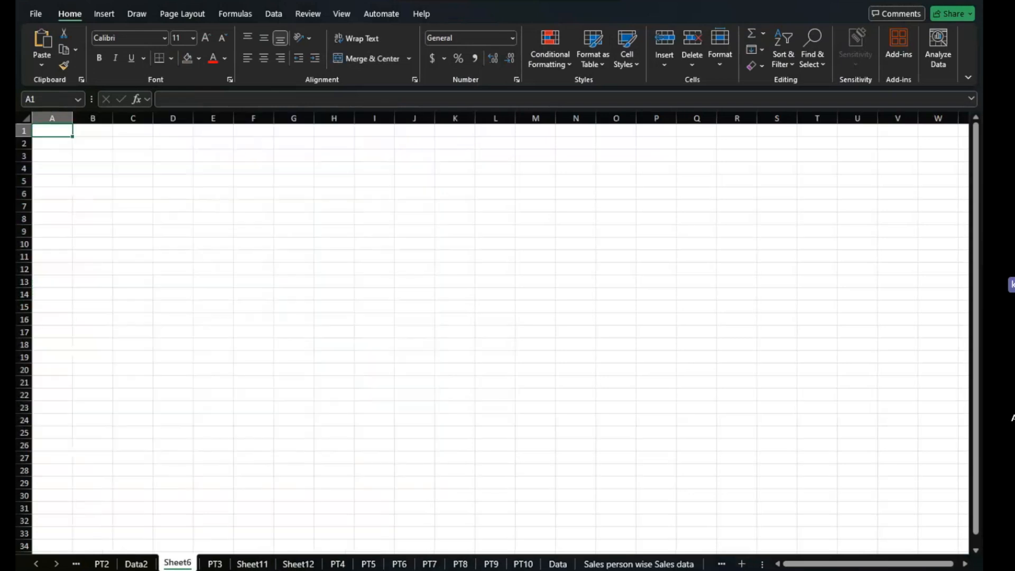
double_click(177, 563)
type("Data3")
key("Return")
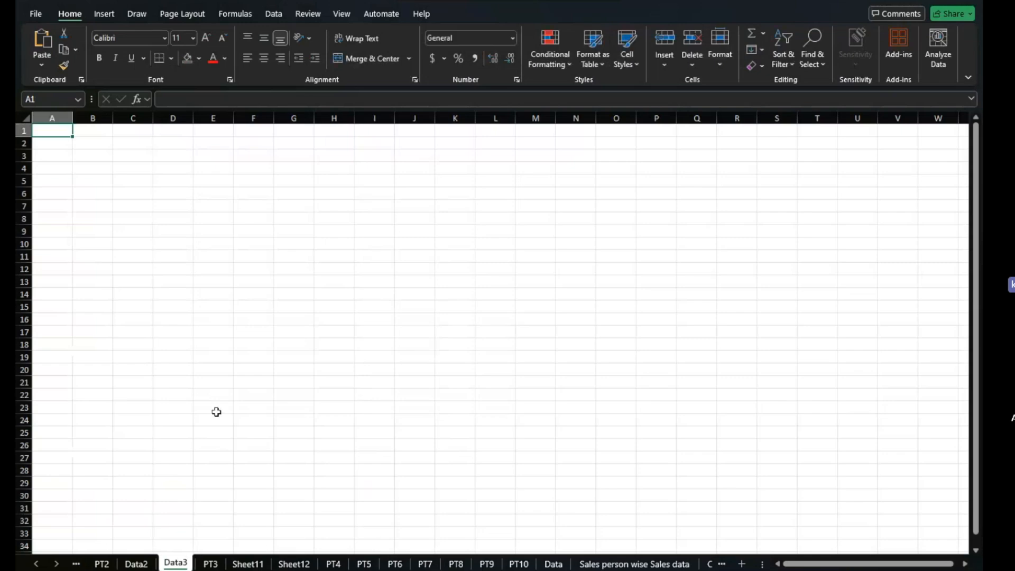
Paste the copied records as plain values at cell A1 of Data3 and AutoFit all columns.
key("ctrl+v")
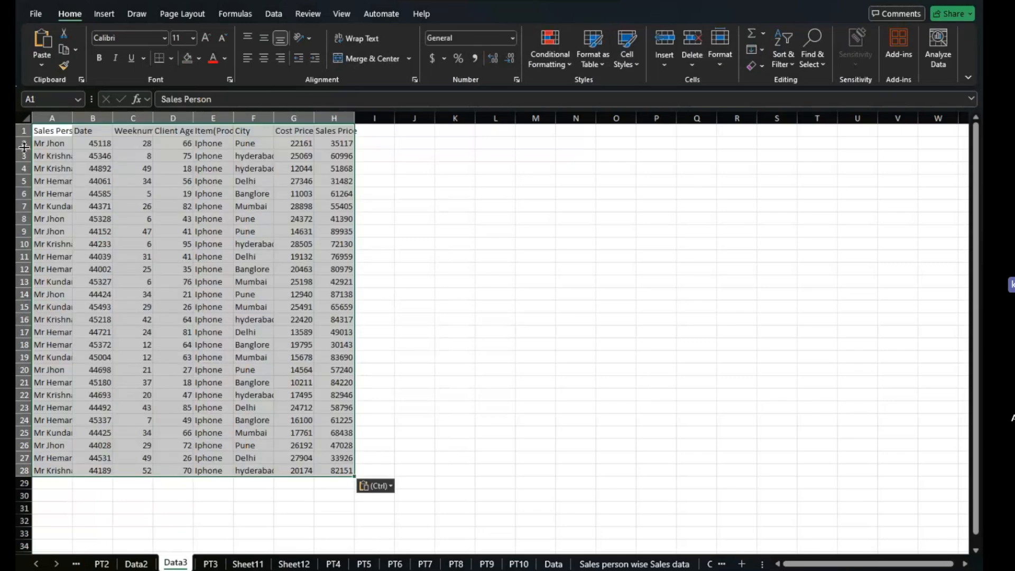
left_click(25, 118)
left_click_drag(68, 119, 67, 118)
double_click(68, 118)
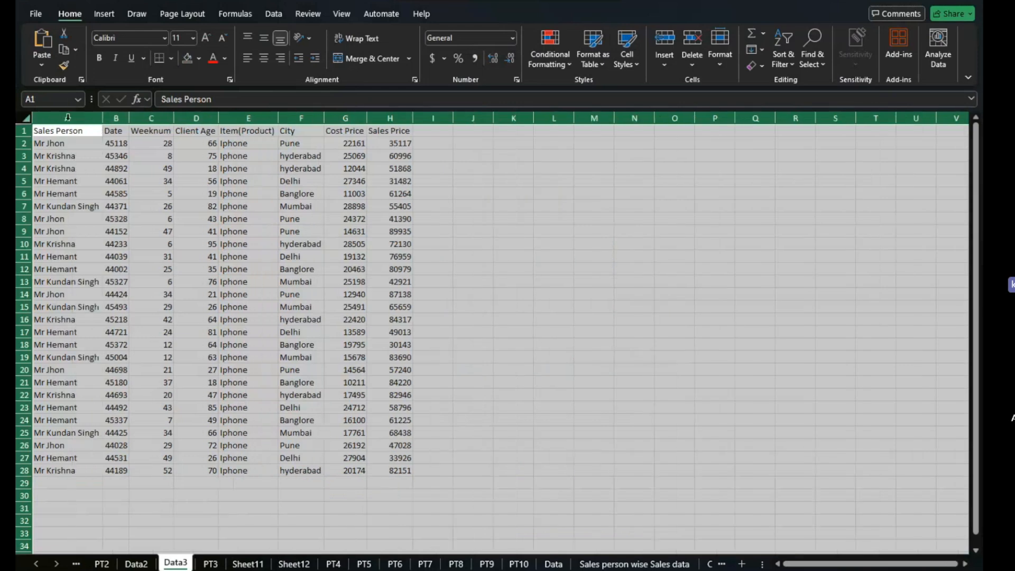
left_click(111, 147)
Format the whole Date column on Data3 as Short Date.
left_click(116, 117)
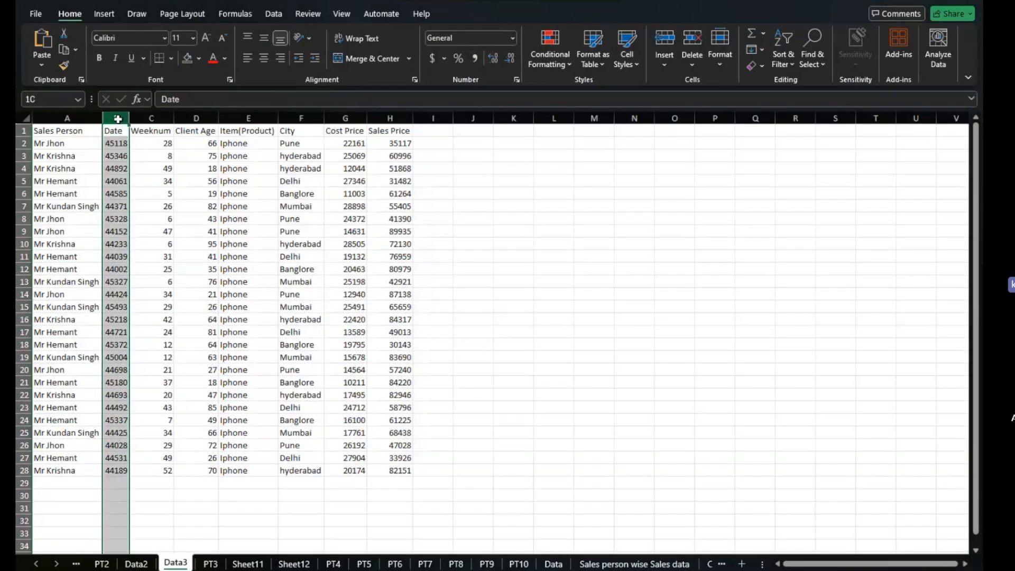
scroll(201, 245, "up", 10)
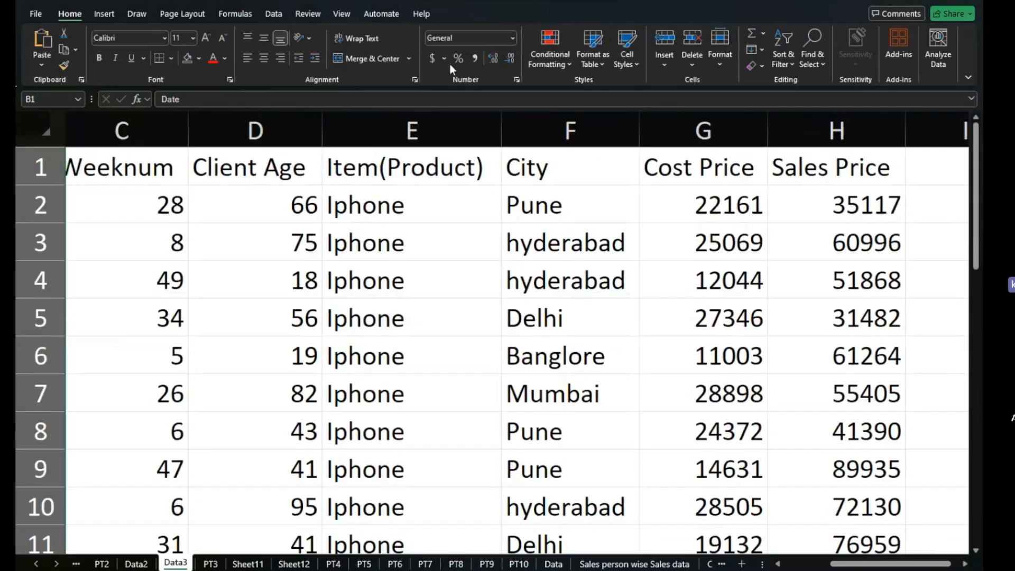
left_click(513, 38)
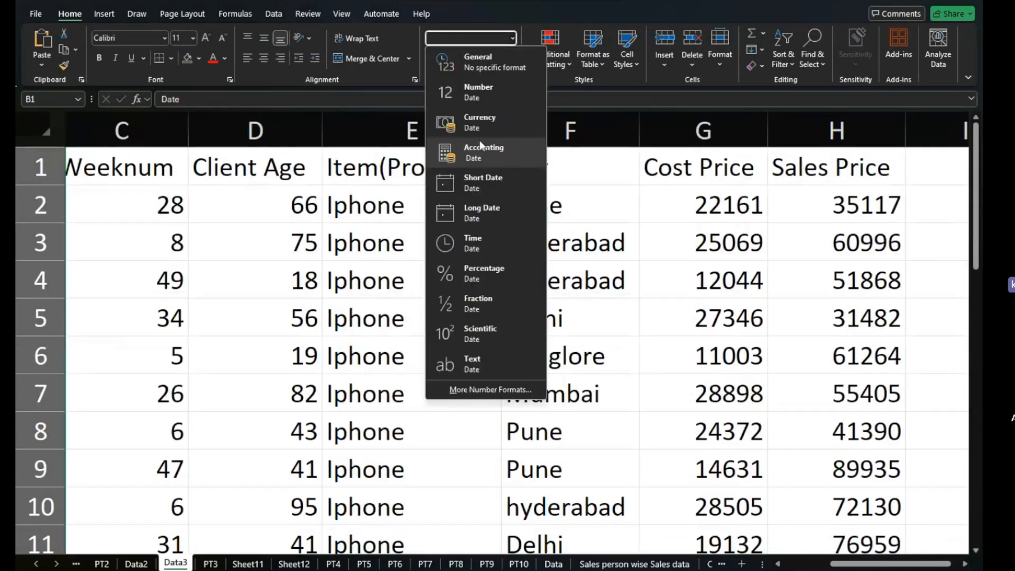
left_click(475, 188)
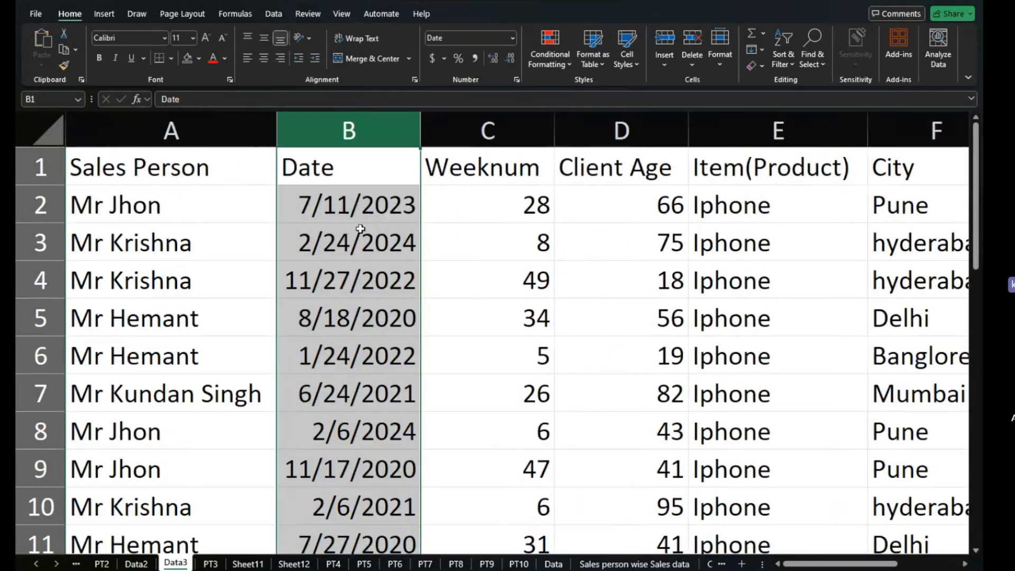
AutoFit the Date column on Data3 so that every date fits its cell.
scroll(582, 242, "right", 5)
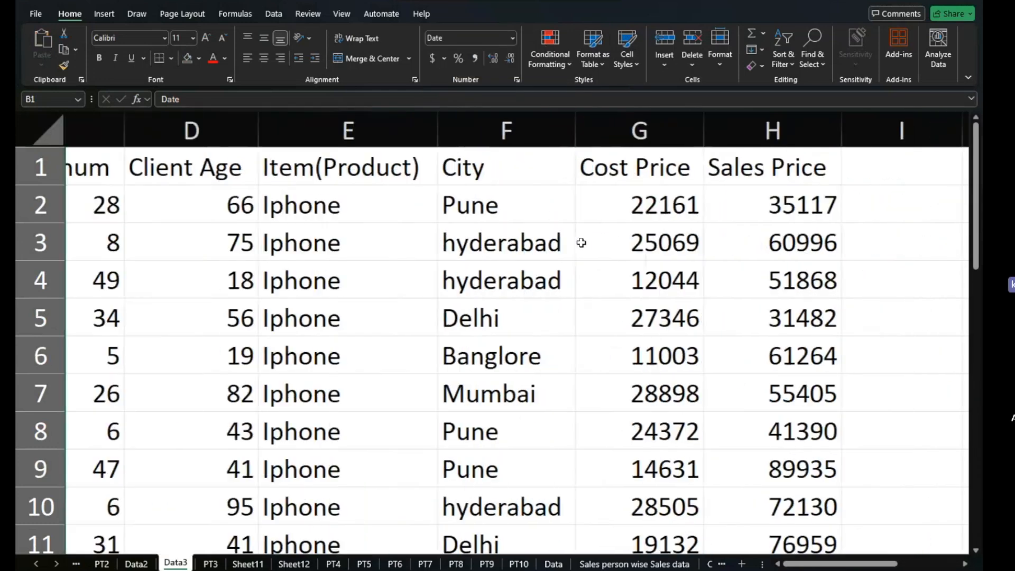
scroll(581, 243, "right", 1)
scroll(536, 226, "left", 6)
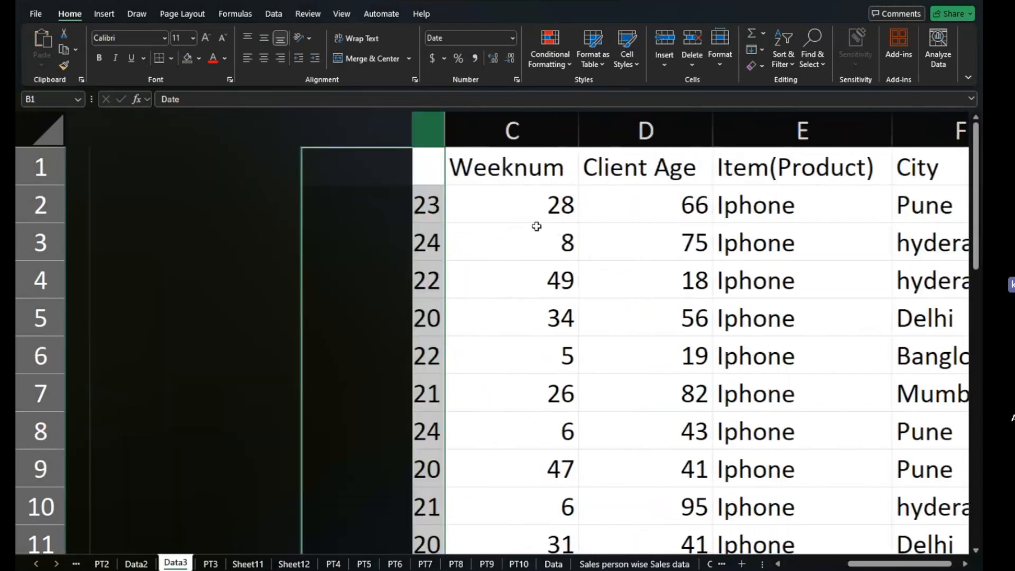
scroll(465, 239, "down", 4)
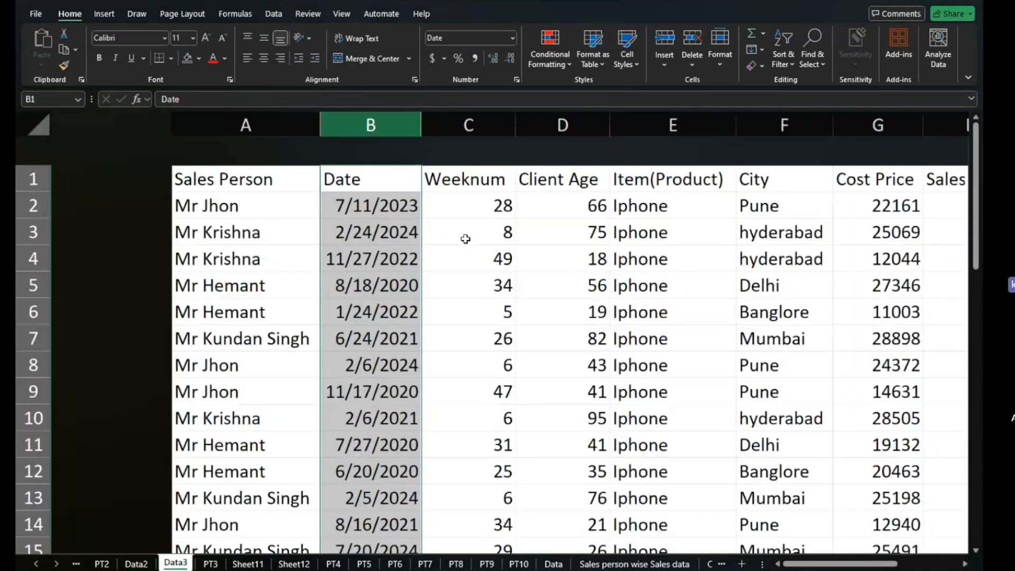
scroll(465, 238, "down", 2)
right_click(465, 239)
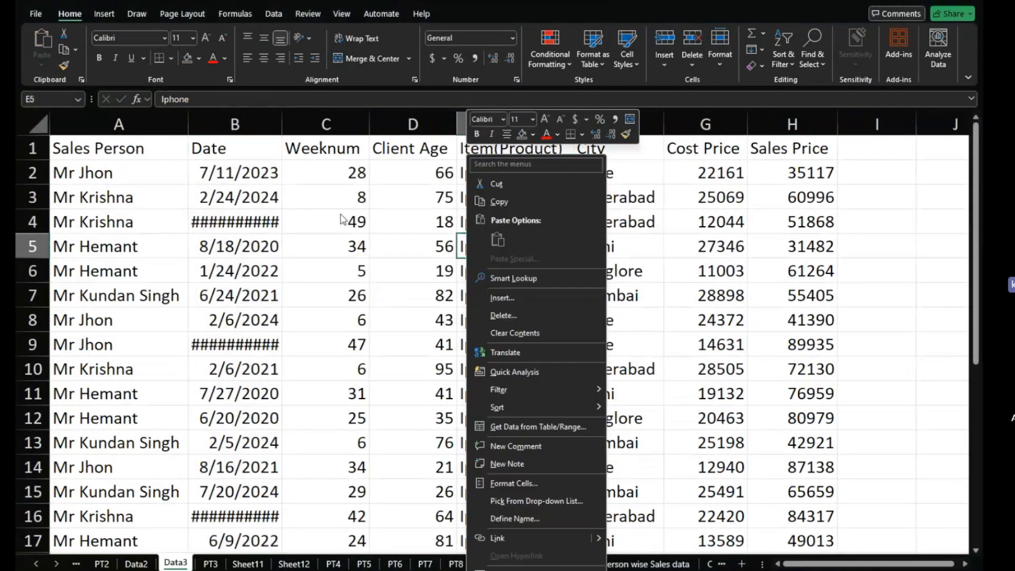
left_click(281, 130)
double_click(281, 130)
left_click(332, 236)
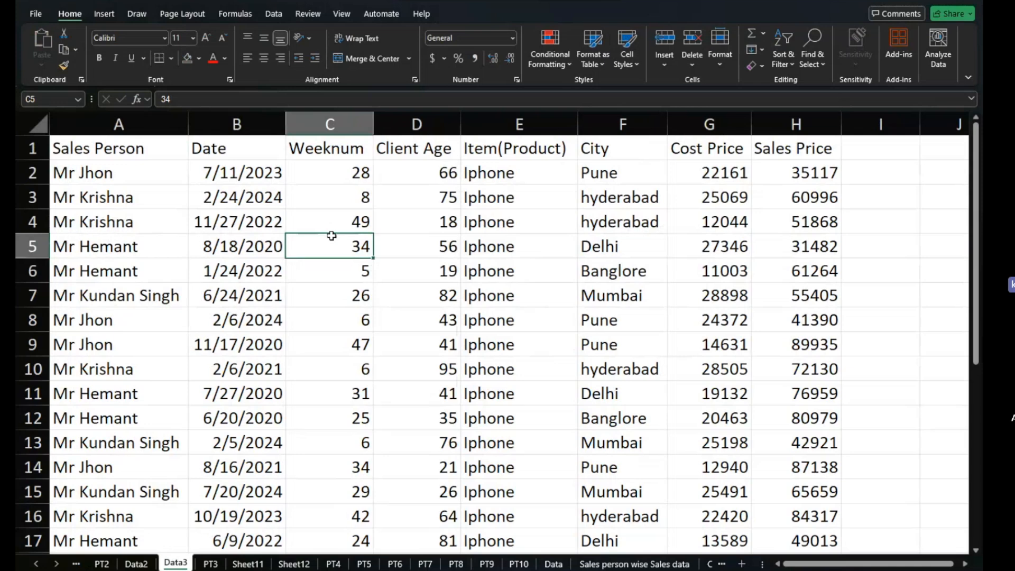
Select all the records on Data3 and toggle the header filters on and off again.
key("ctrl+a")
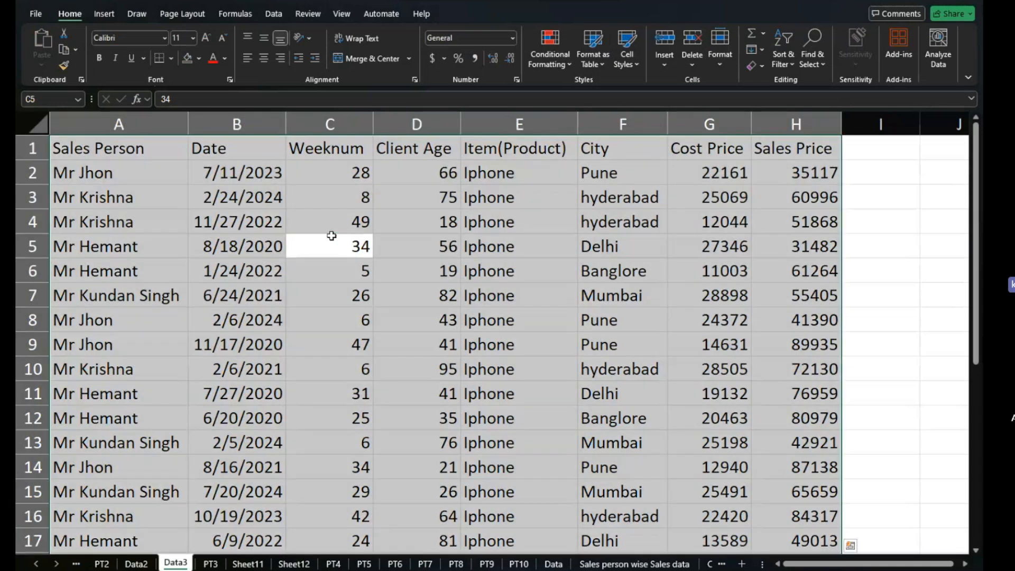
key("ctrl+shift+l")
key("ctrl+shift+l")
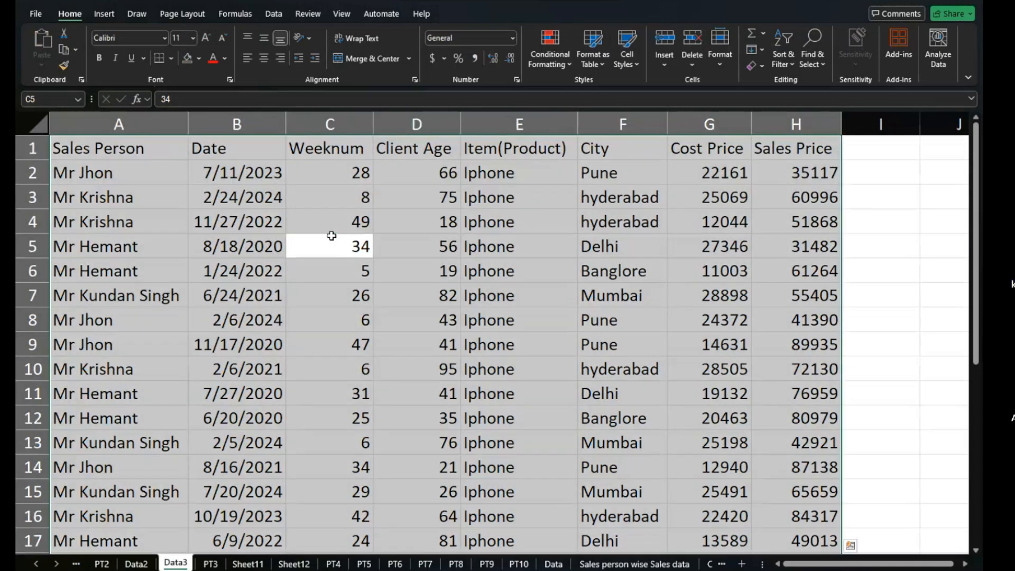
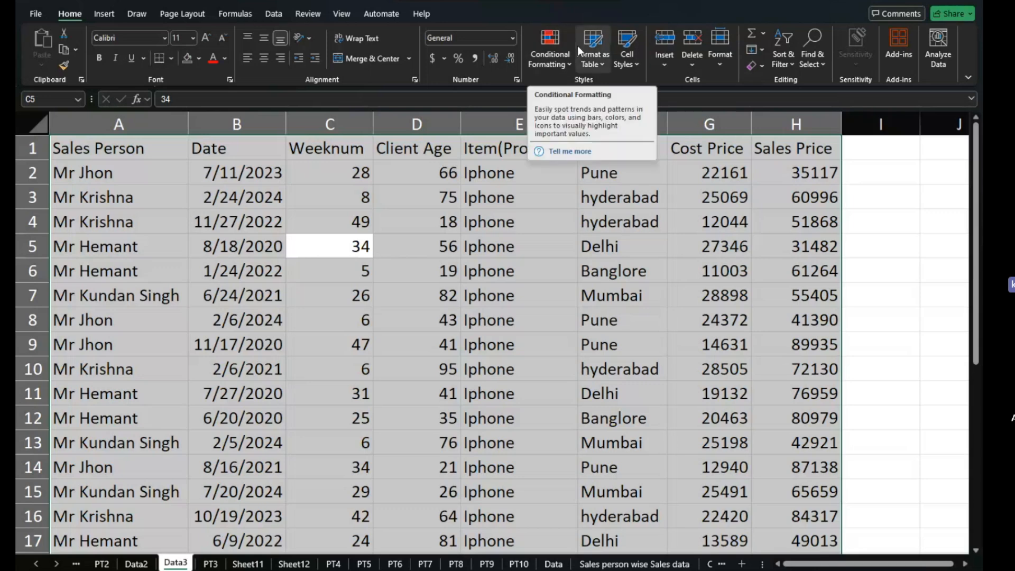
Format the data range A1:H28 as a table with headers, using the green style in the first Medium row.
left_click(600, 61)
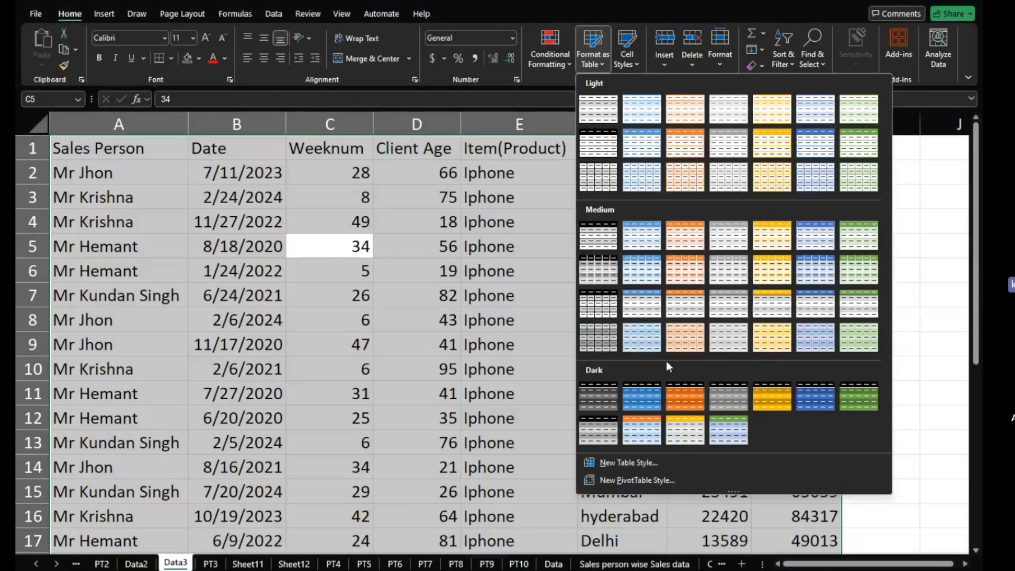
left_click(861, 236)
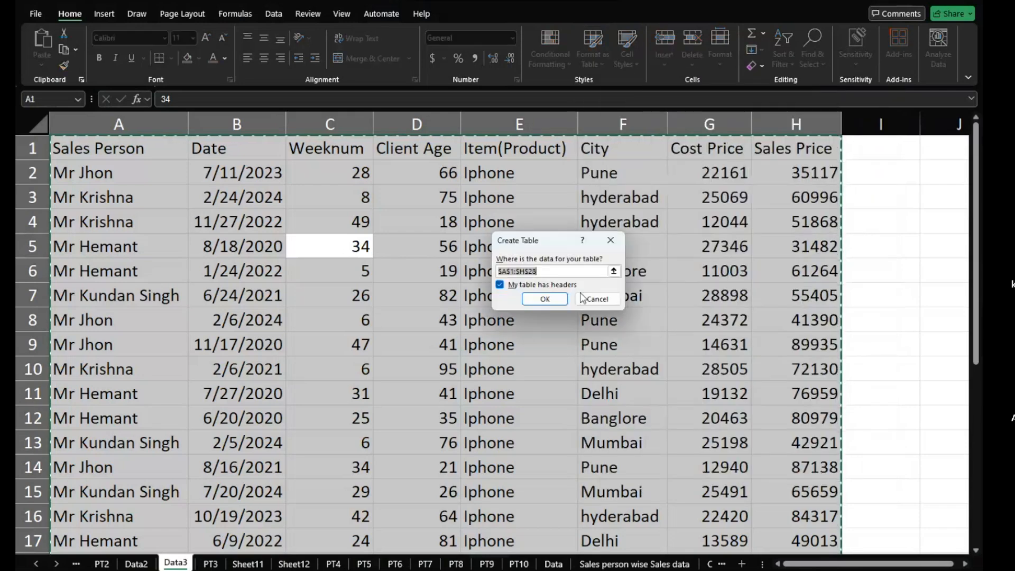
left_click(545, 299)
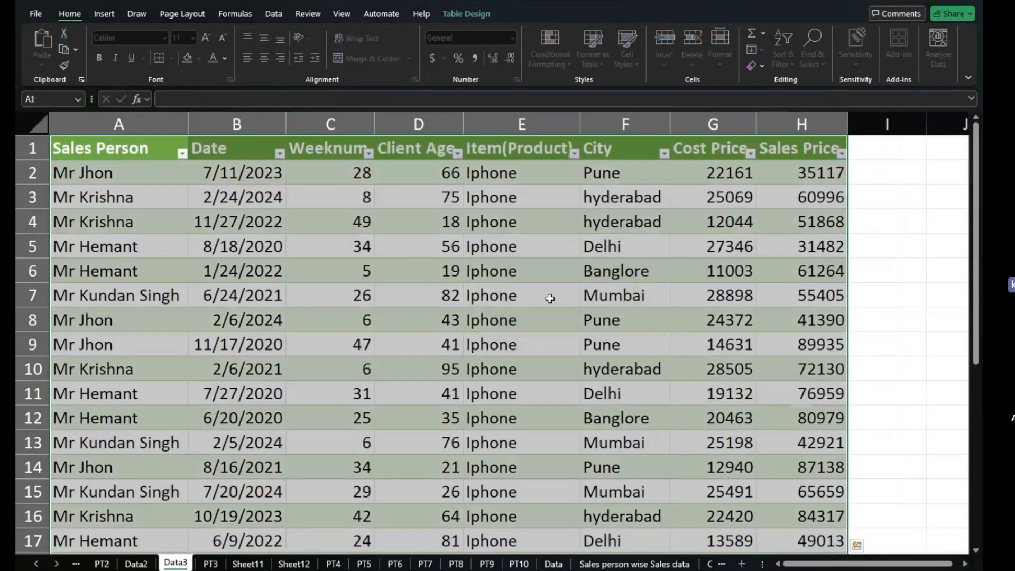
left_click(550, 299)
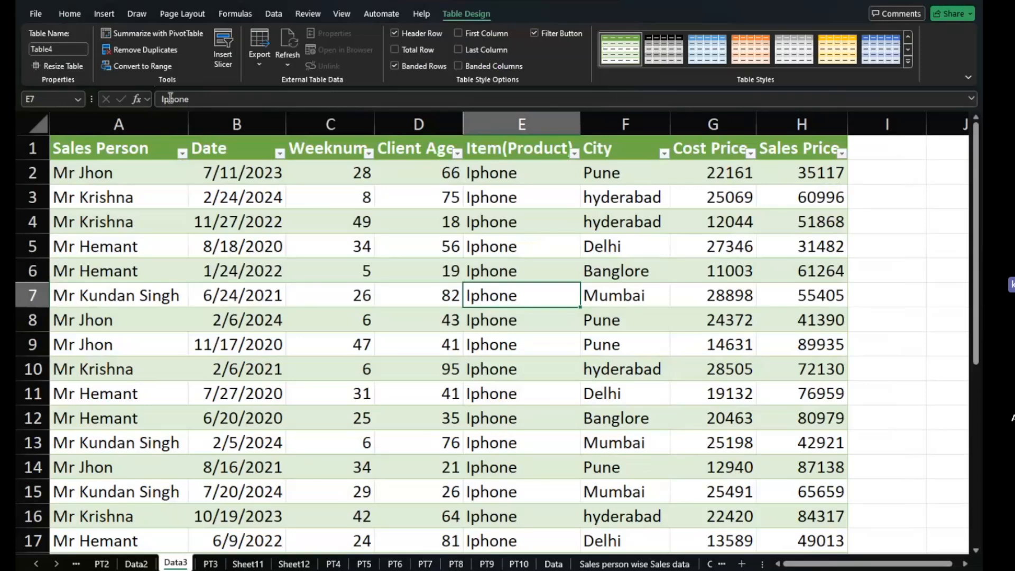
left_click(101, 13)
left_click(303, 326)
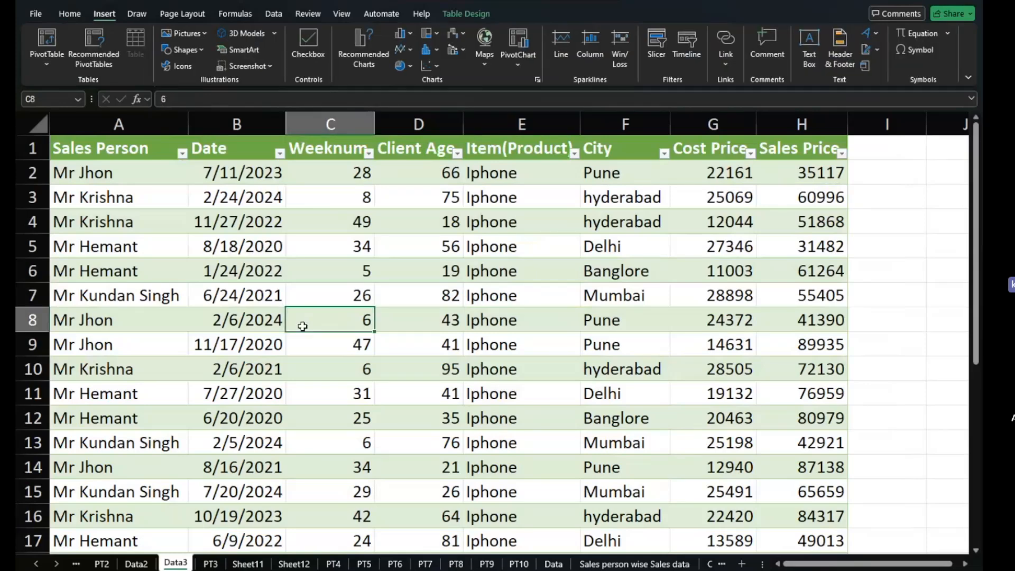
key("ctrl+a")
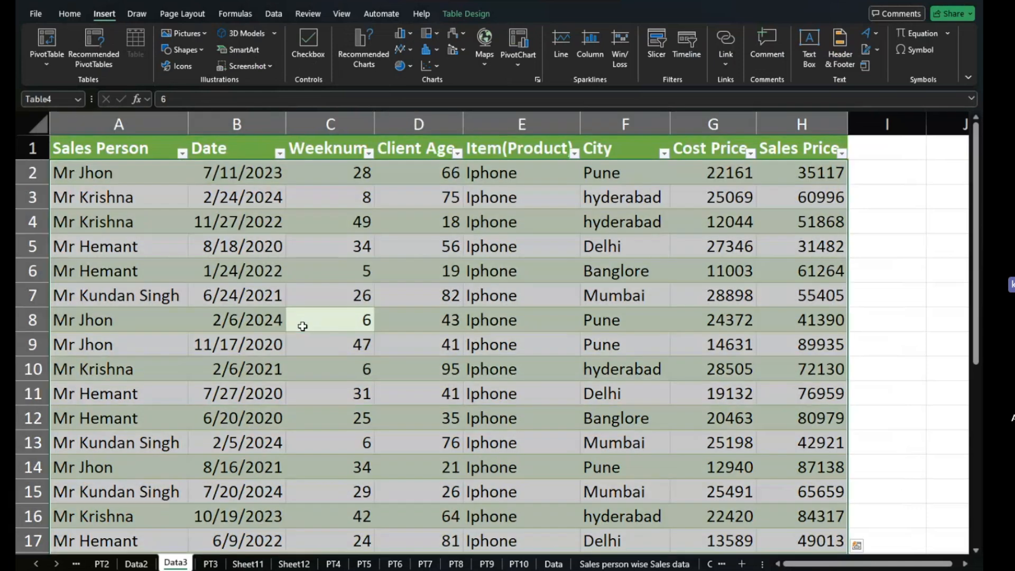
key("ctrl+a")
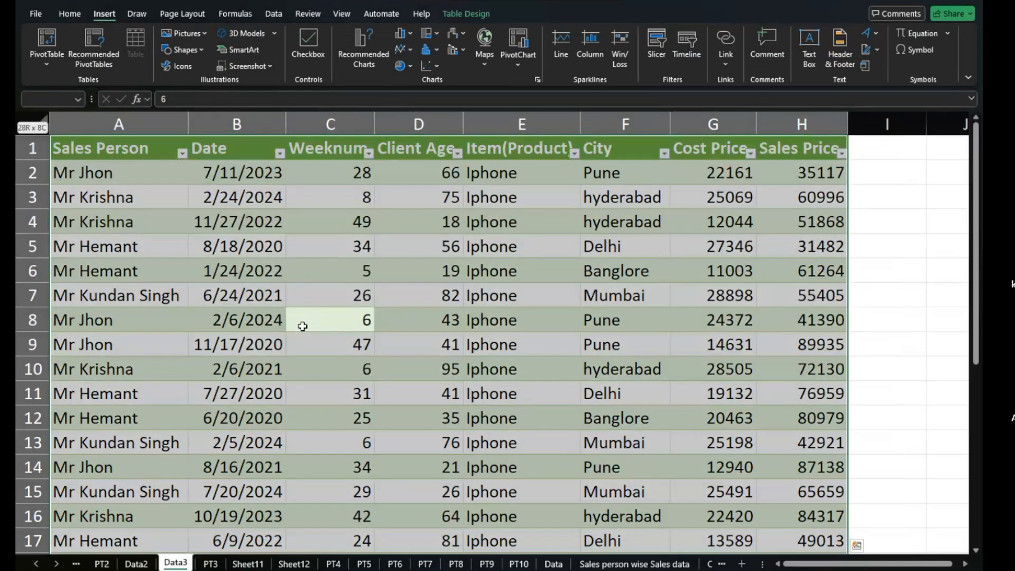
key("ctrl+q")
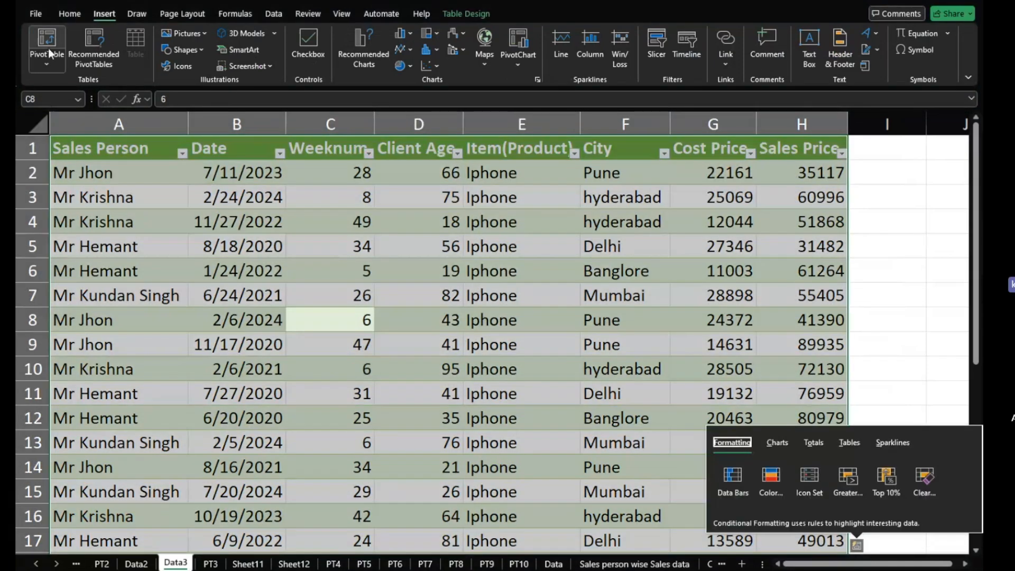
left_click(52, 41)
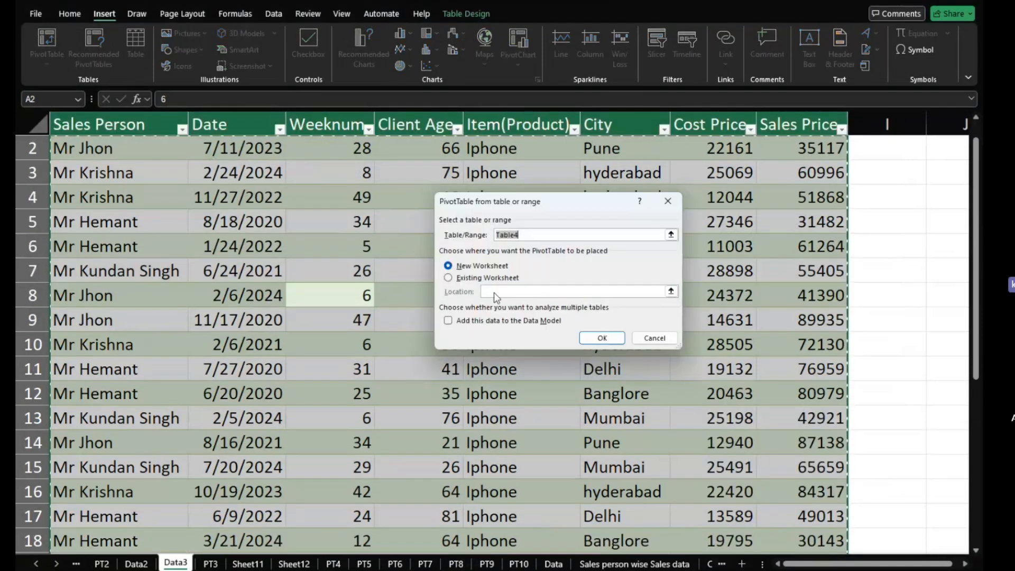
left_click(333, 563)
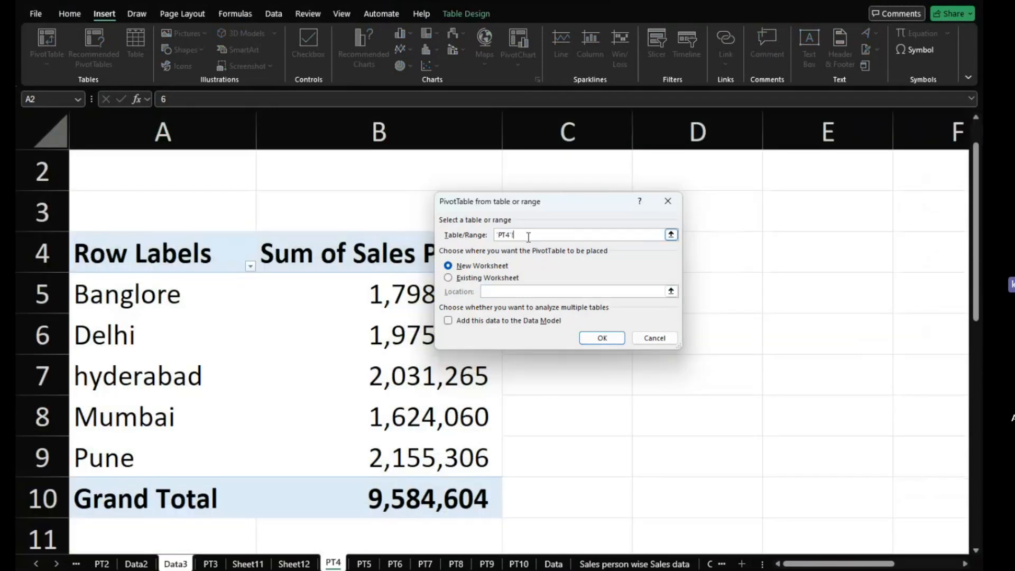
left_click(479, 280)
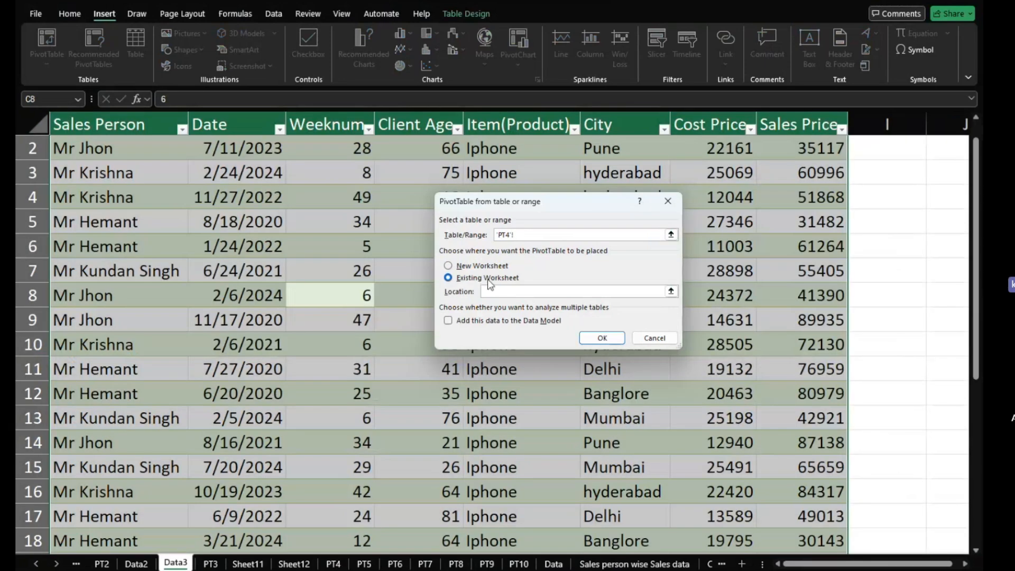
scroll(770, 281, "right", 3)
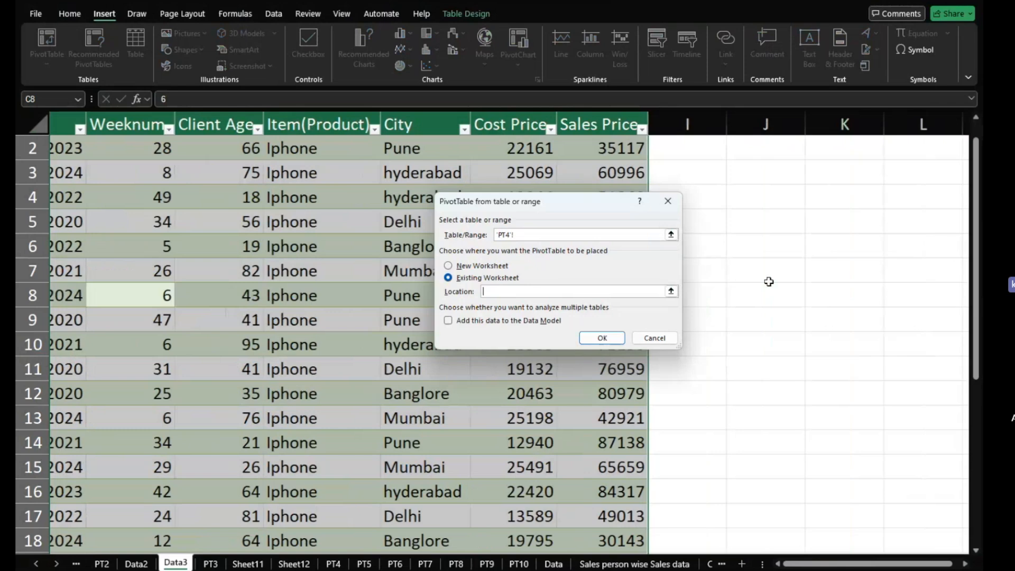
left_click(751, 205)
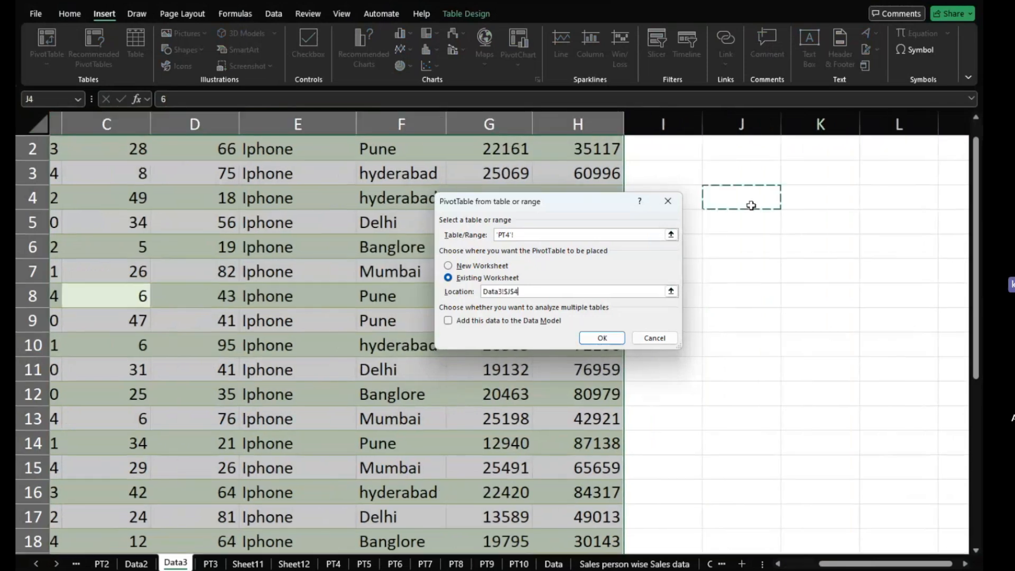
left_click(603, 339)
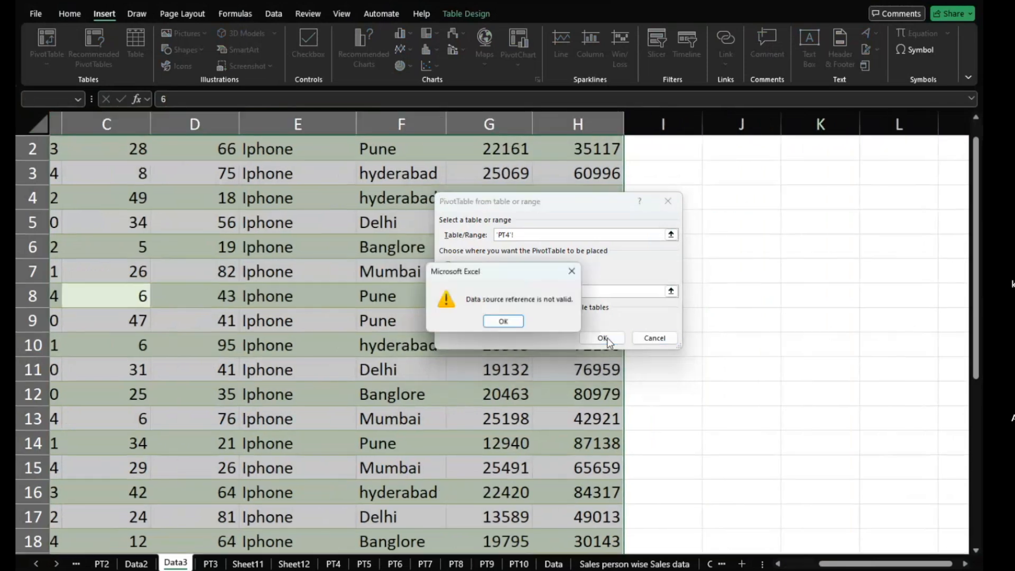
left_click(505, 322)
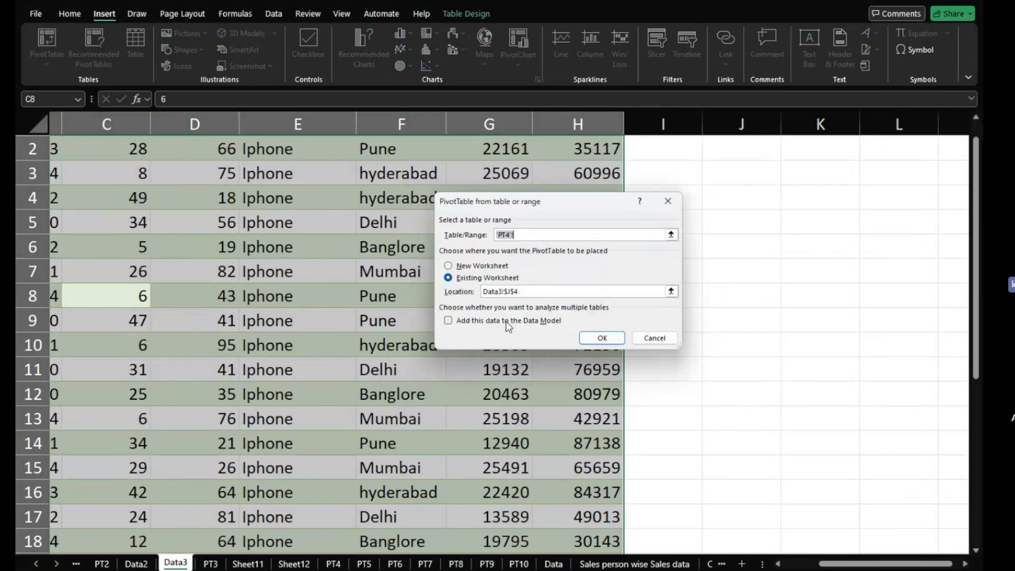
left_click(484, 265)
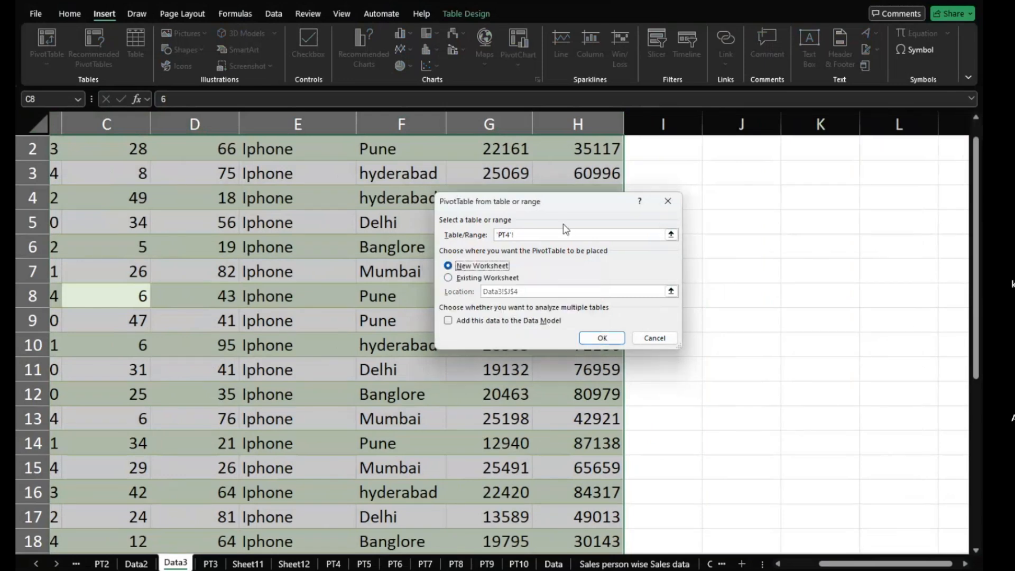
left_click(666, 202)
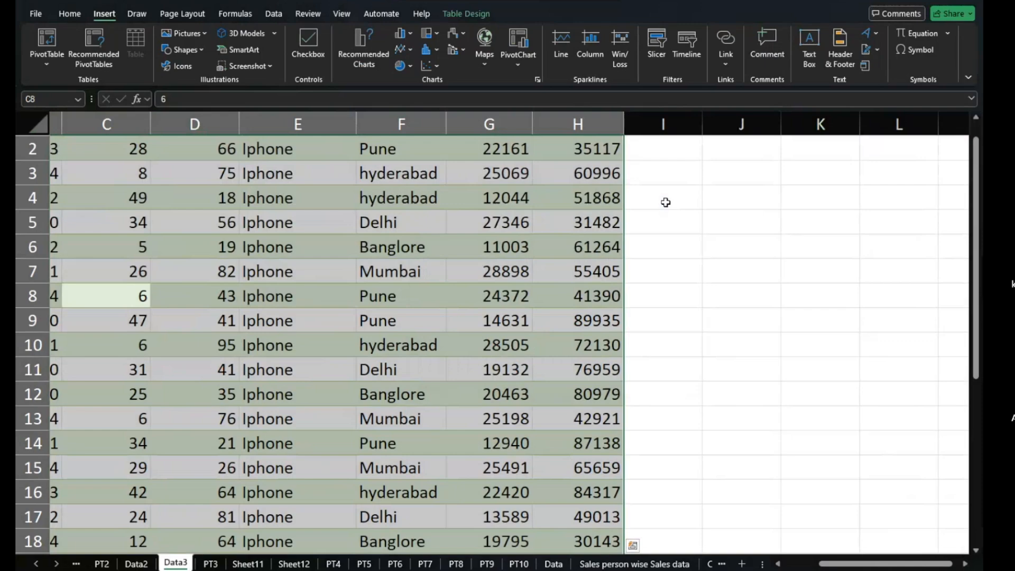
Insert a PivotTable based on the whole sales table into the existing worksheet at cell J5 of Data3.
scroll(392, 268, "left", 3)
left_click(391, 258)
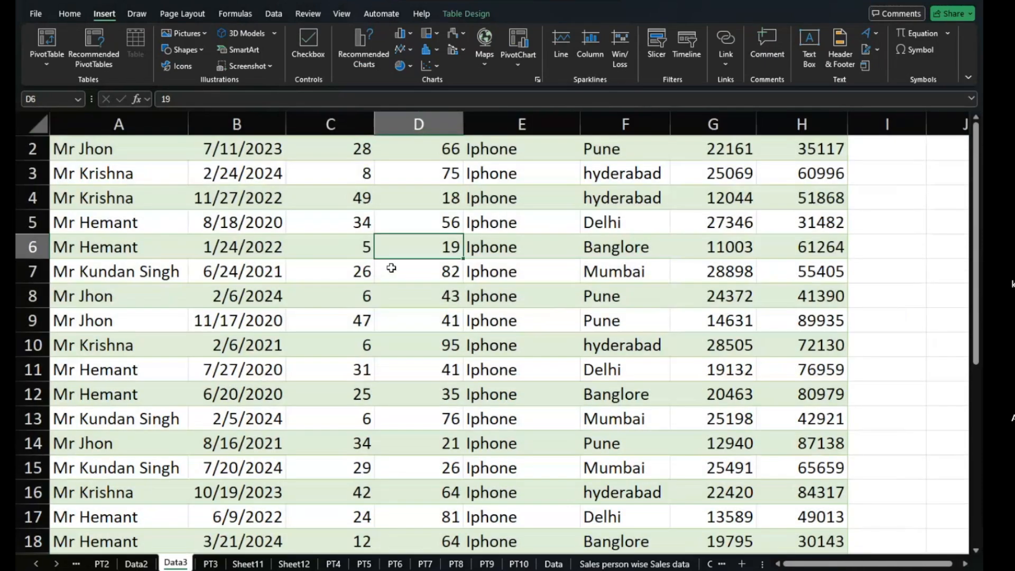
scroll(391, 268, "up", 1)
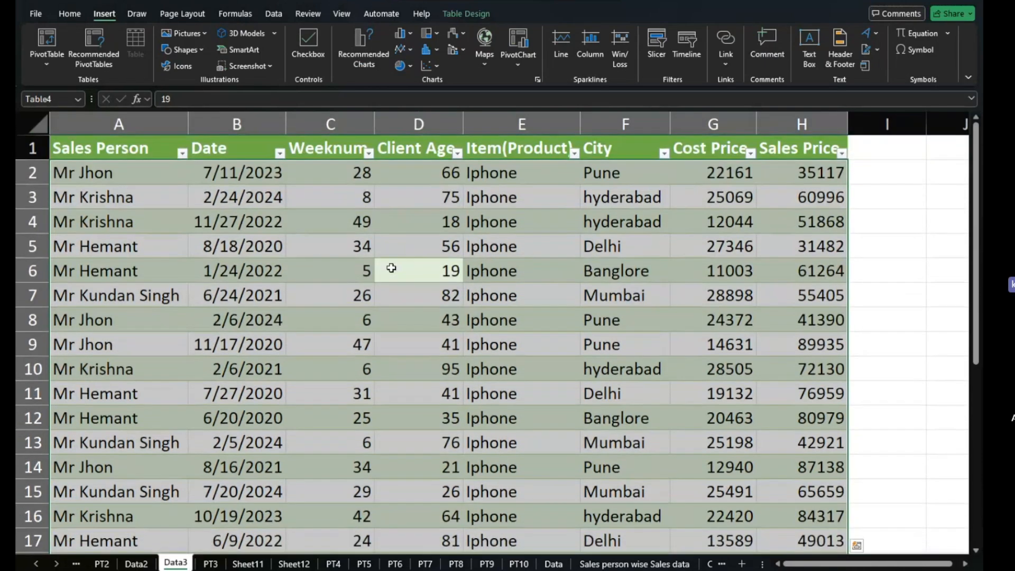
left_click(43, 40)
left_click(505, 280)
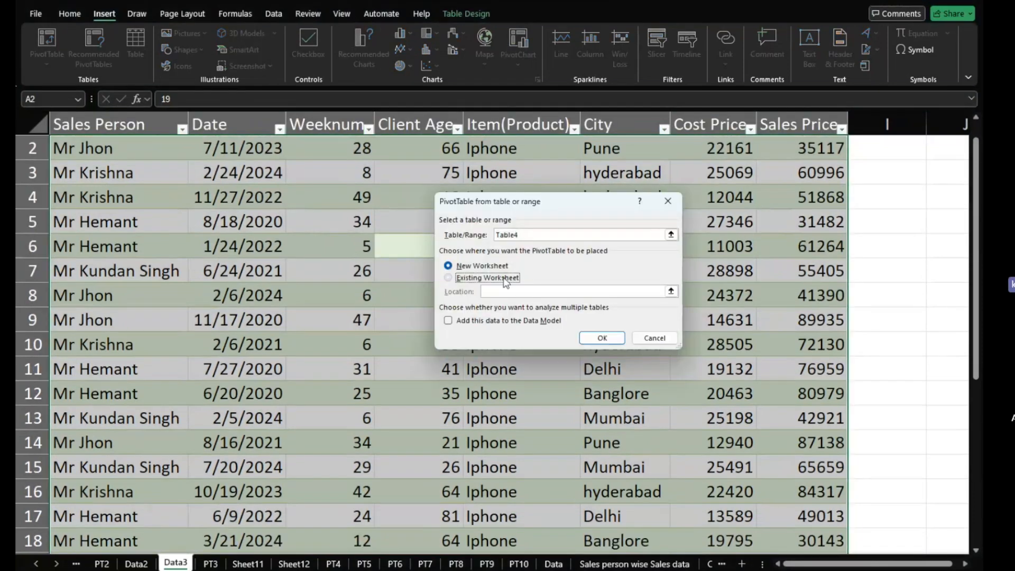
scroll(890, 262, "right", 3)
left_click(799, 217)
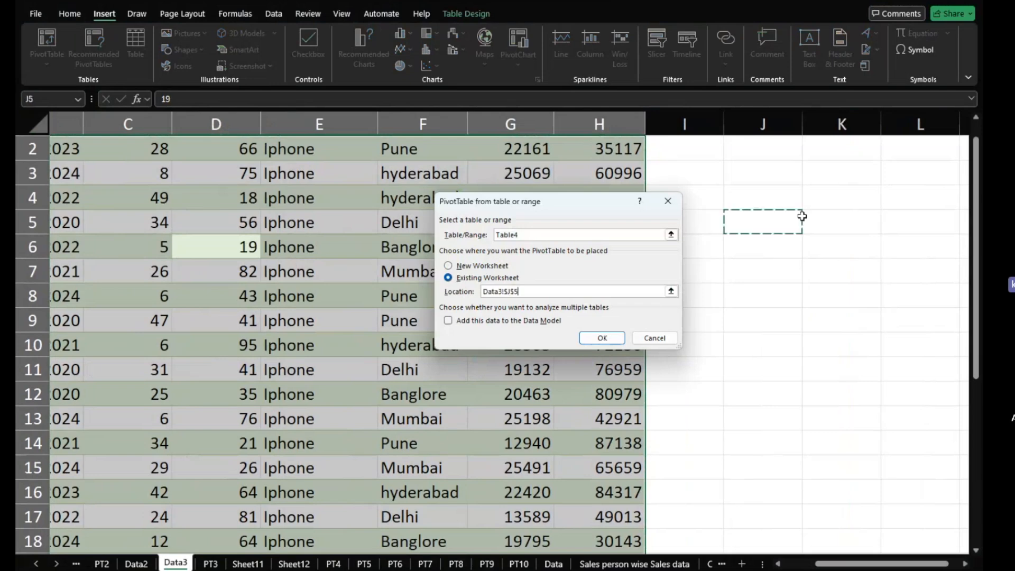
left_click(605, 336)
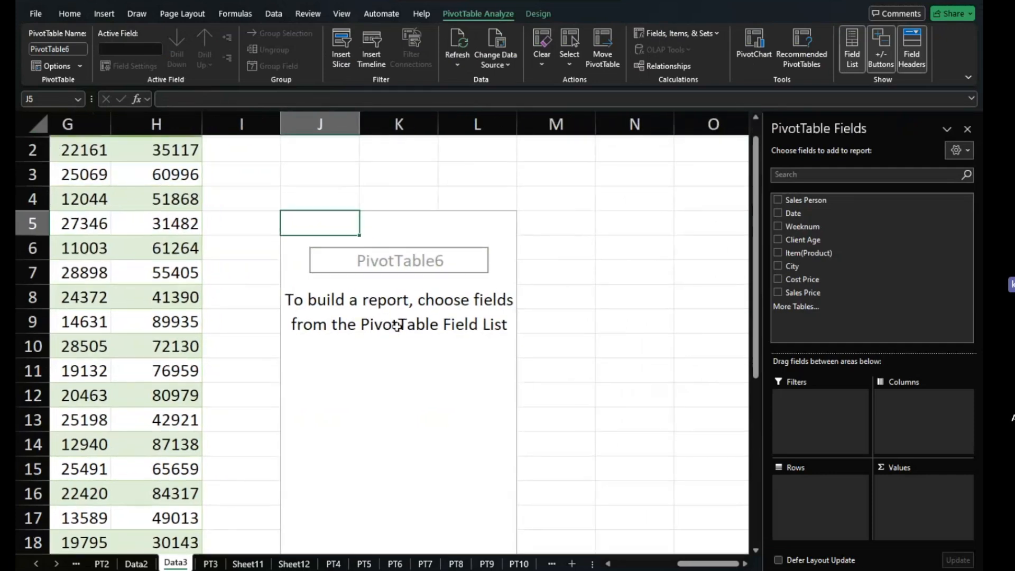
Build the PivotTable with City as rows and the sum of Sales Price as values, and close the field list.
scroll(397, 325, "left", 3)
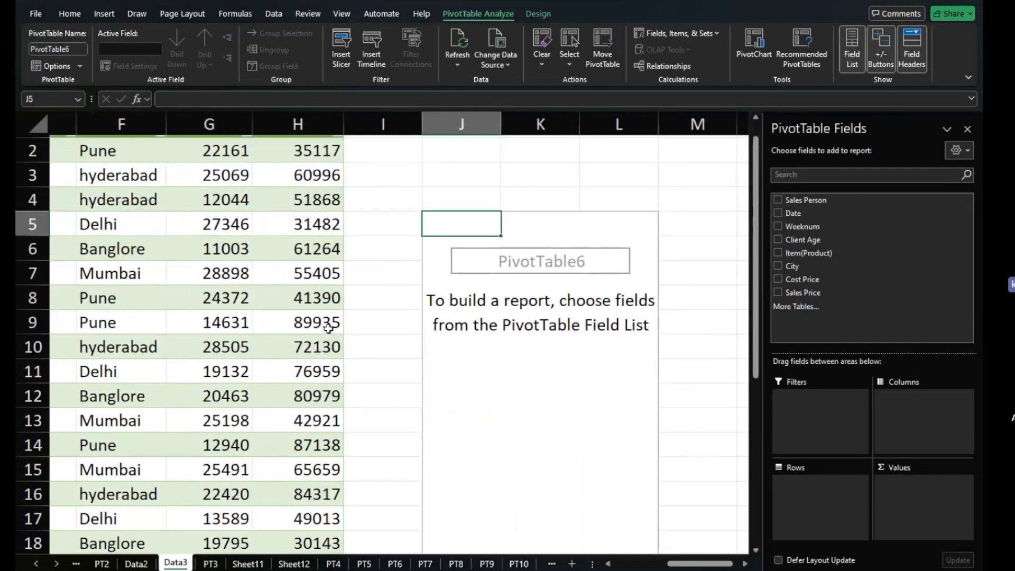
left_click_drag(793, 266, 818, 482)
left_click_drag(814, 292, 921, 482)
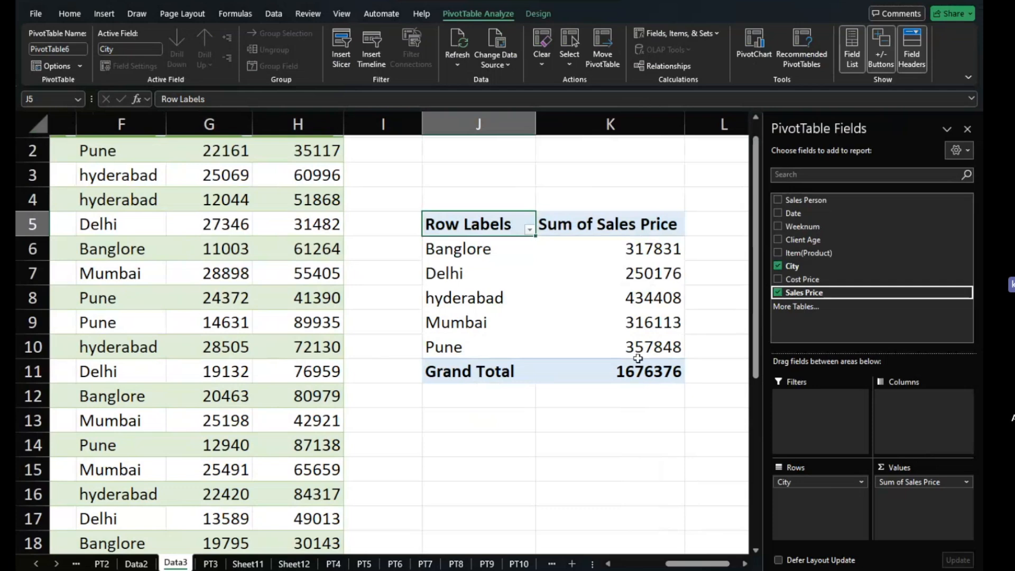
left_click(968, 129)
Format the PivotTable's sales values and grand total in K6:K11 with thousands separators and no decimal places.
left_click_drag(656, 249, 661, 373)
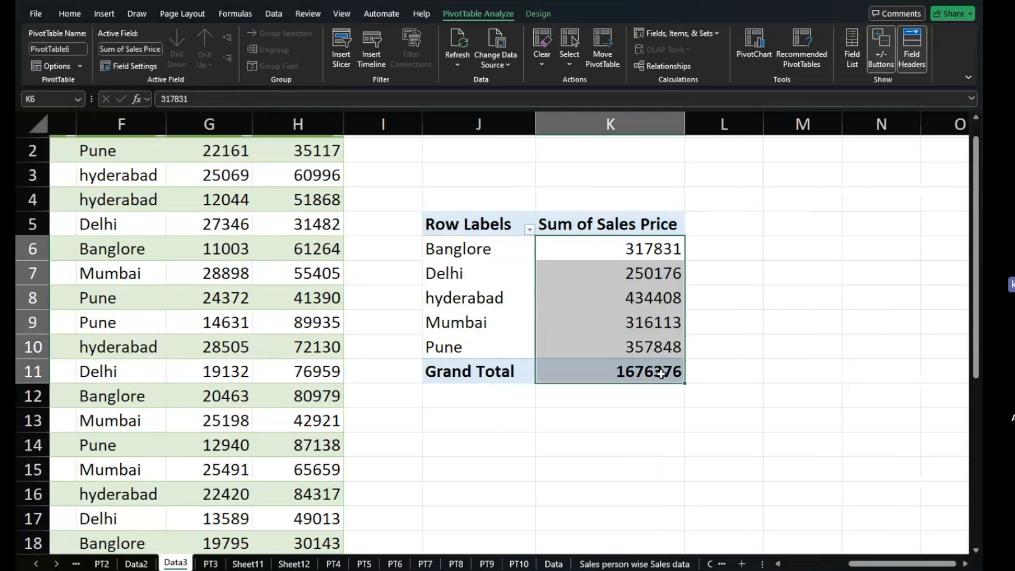
left_click(69, 14)
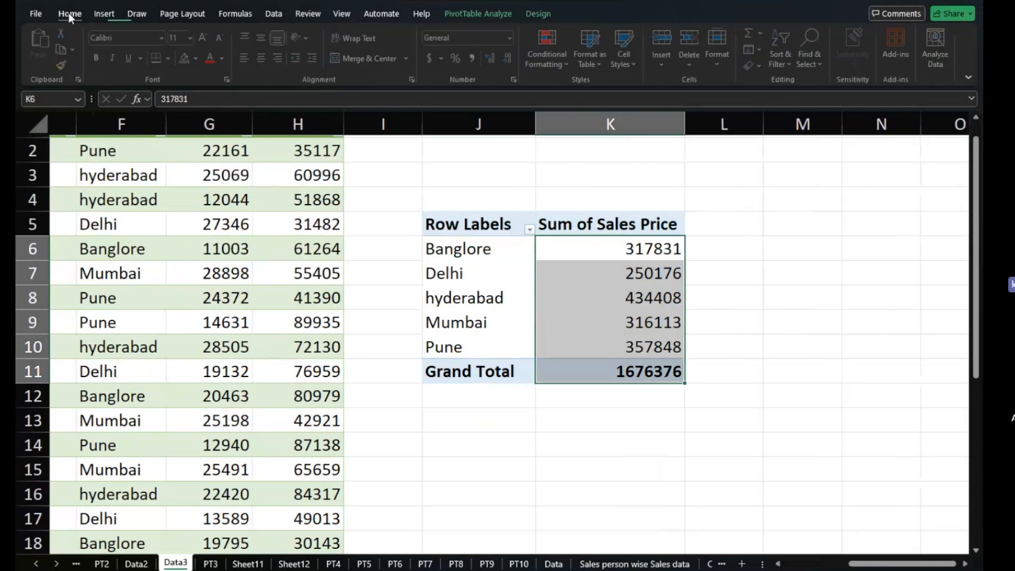
left_click(479, 58)
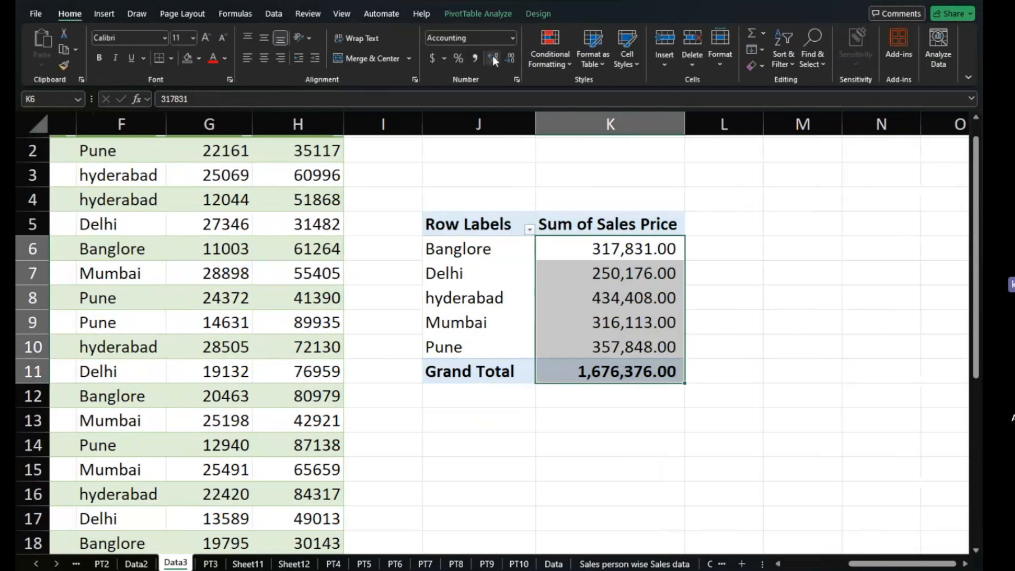
left_click(511, 59)
left_click(512, 58)
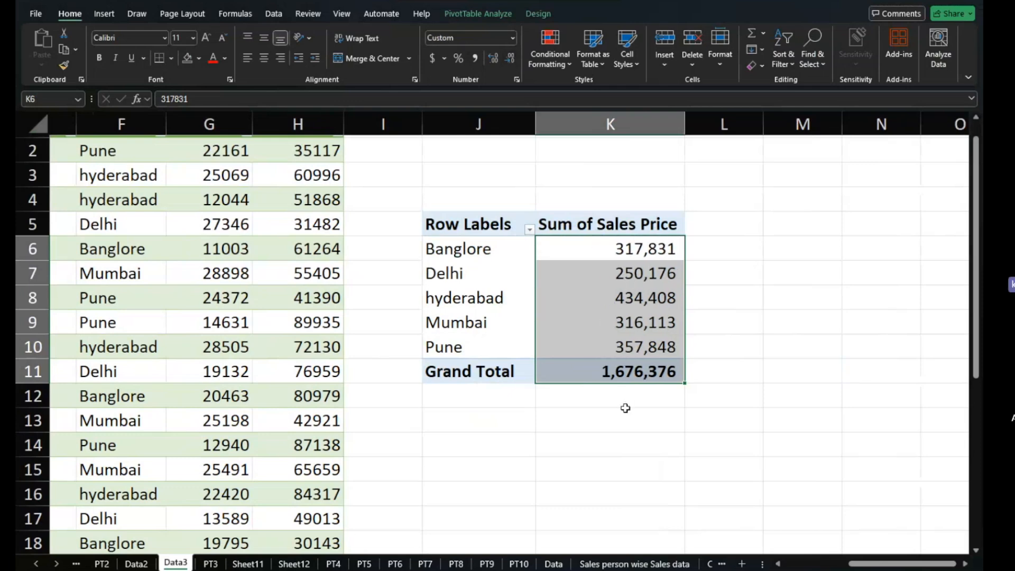
left_click(625, 408)
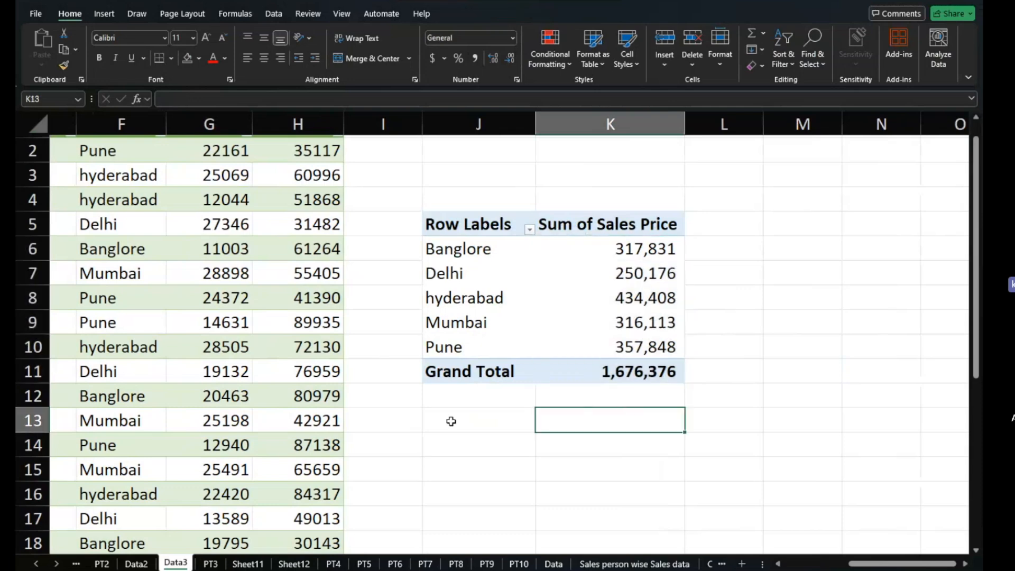
Copy rows 19 to 22 of the sales table and paste them directly below its last record, starting at A29.
scroll(451, 421, "left", 3)
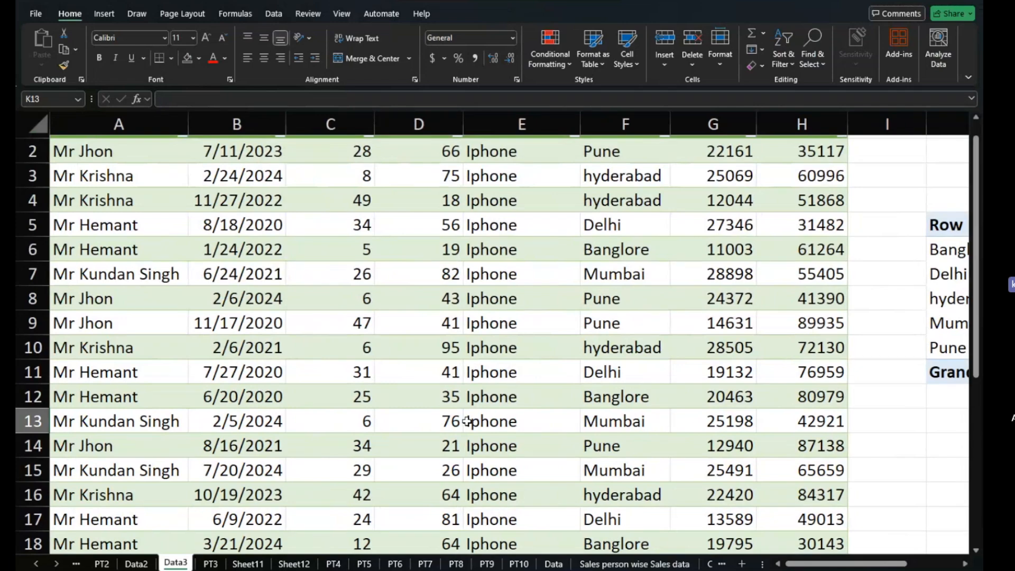
scroll(466, 421, "down", 3)
scroll(467, 421, "down", 7)
scroll(467, 421, "up", 3)
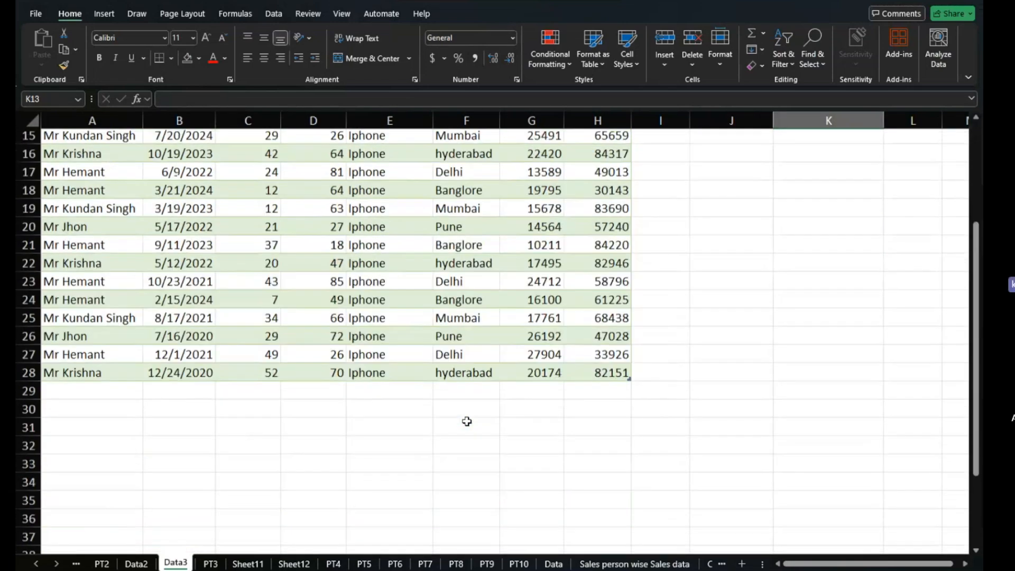
left_click_drag(29, 209, 30, 269)
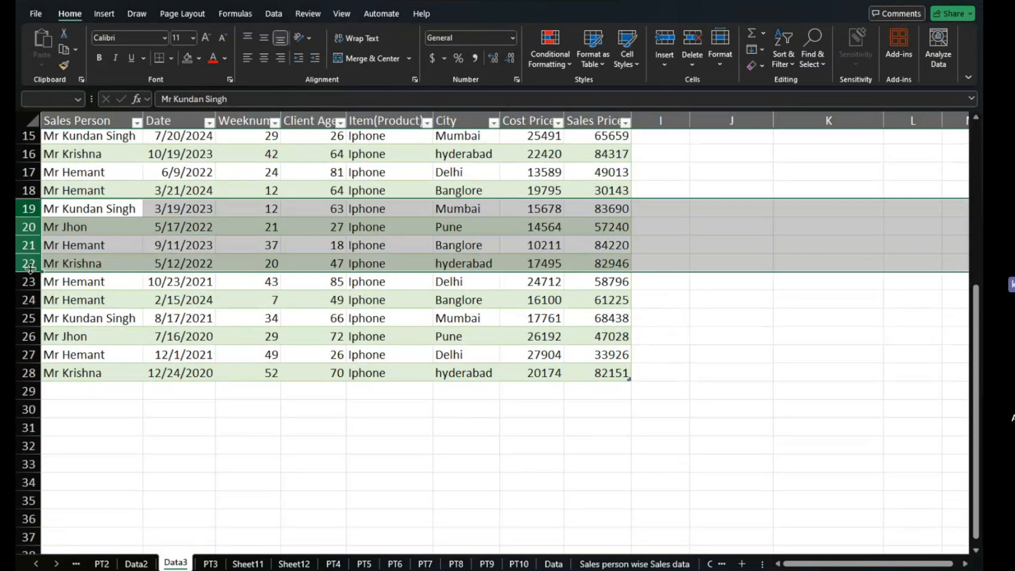
key("ctrl+c")
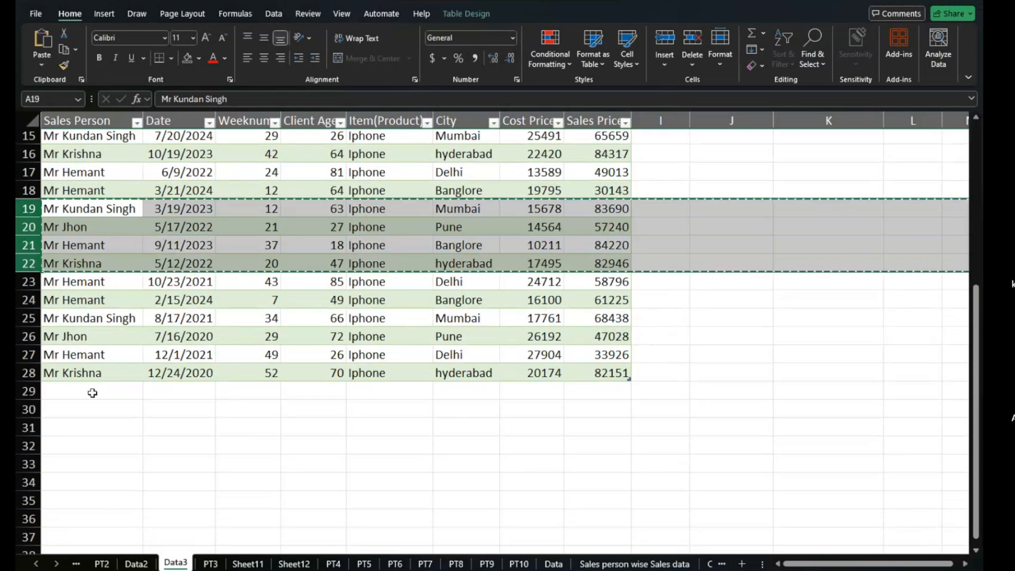
left_click(86, 389)
key("ctrl+v")
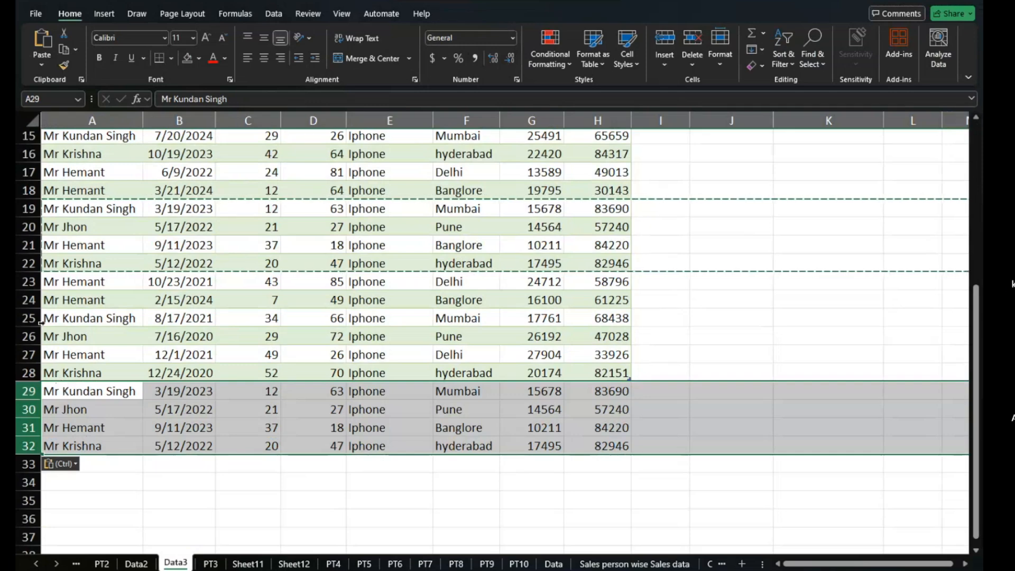
Select rows 19 to 22 of the sales table again and paste the copied rows below it, starting at row 29.
left_click_drag(17, 210, 18, 263)
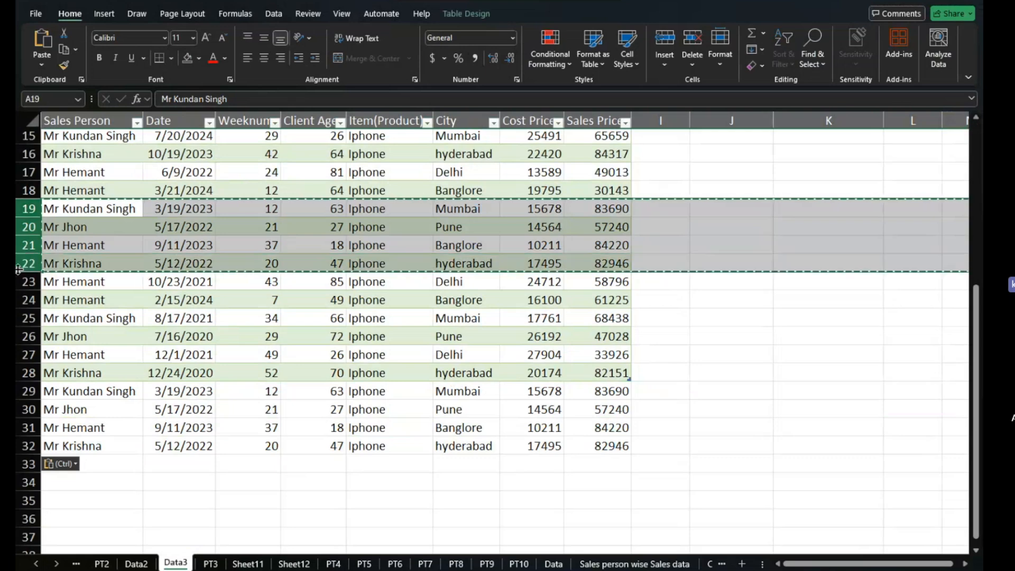
left_click(28, 390)
key("ctrl+v")
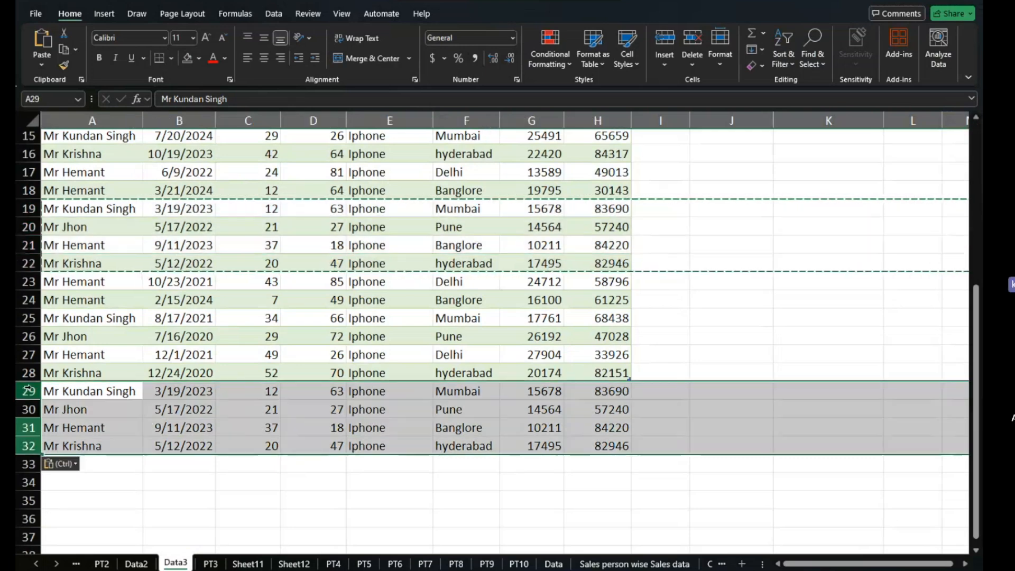
Refresh the city-wise PivotTable and check the records pasted below the sales table.
scroll(252, 424, "up", 5)
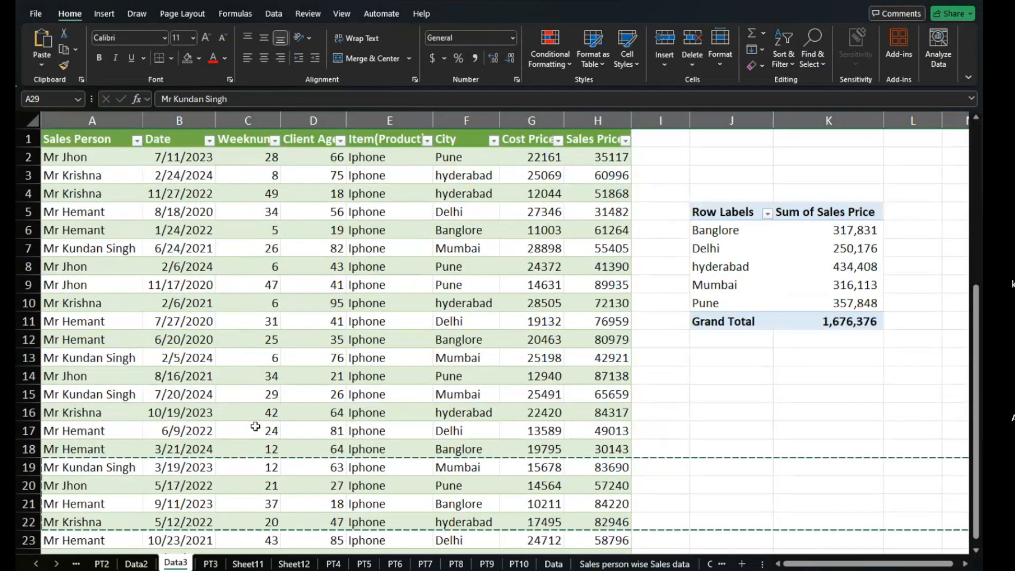
left_click(252, 424)
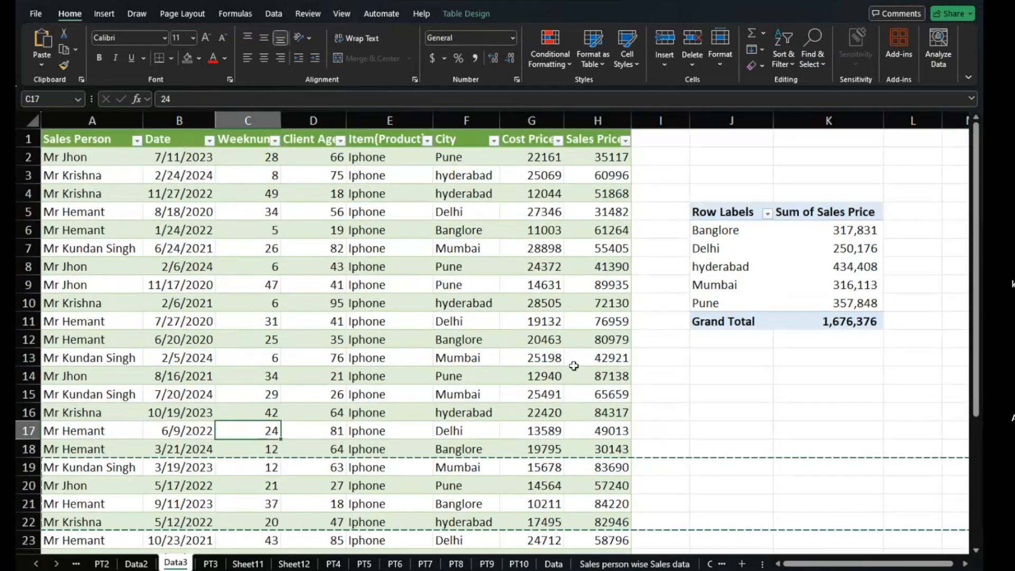
right_click(767, 284)
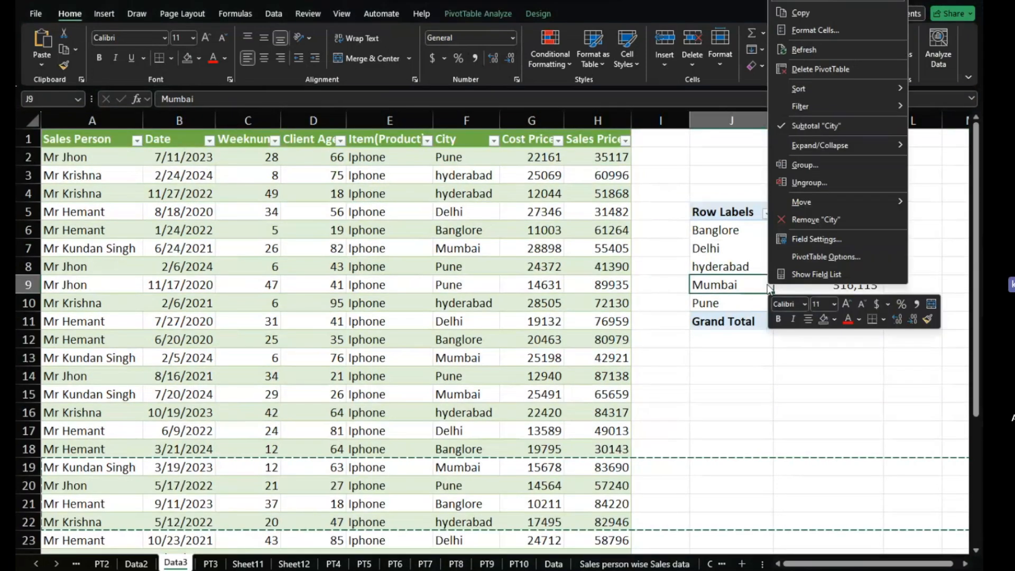
left_click(810, 55)
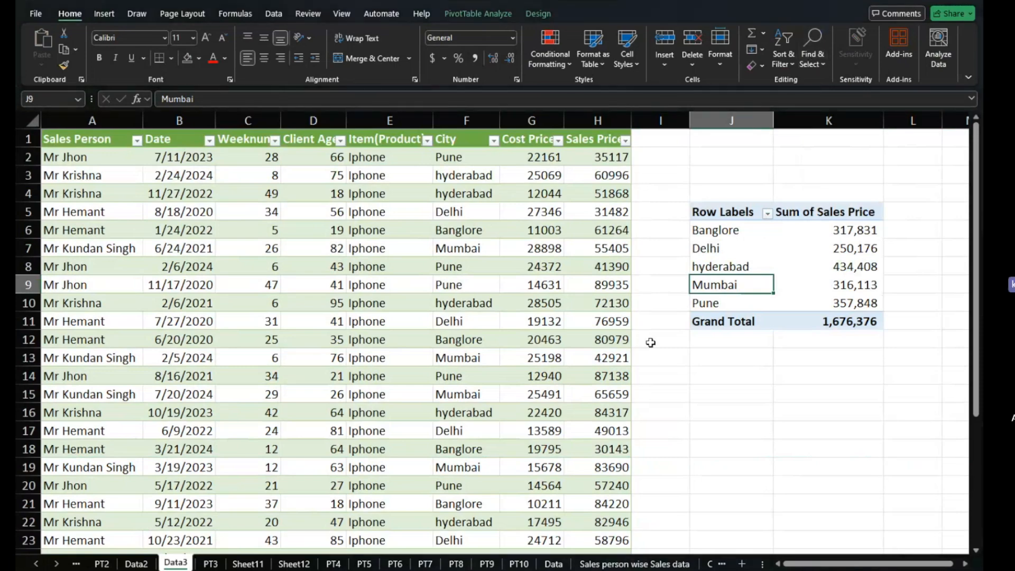
scroll(651, 343, "down", 7)
scroll(649, 347, "up", 3)
scroll(649, 347, "up", 2)
scroll(649, 346, "down", 2)
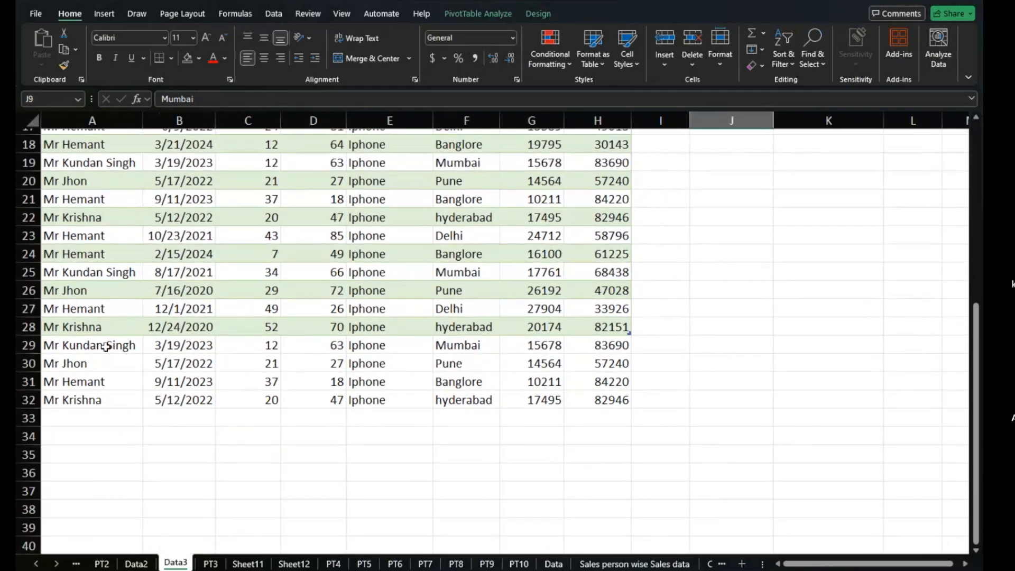
Clear the pasted records from rows 29 to 32 below the sales table.
scroll(106, 347, "up", 6)
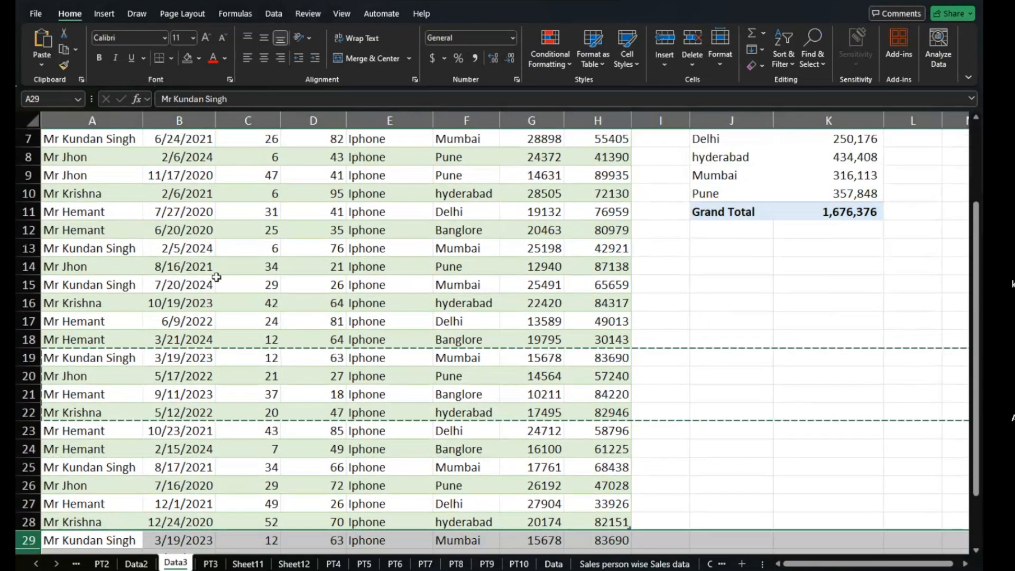
scroll(216, 277, "up", 2)
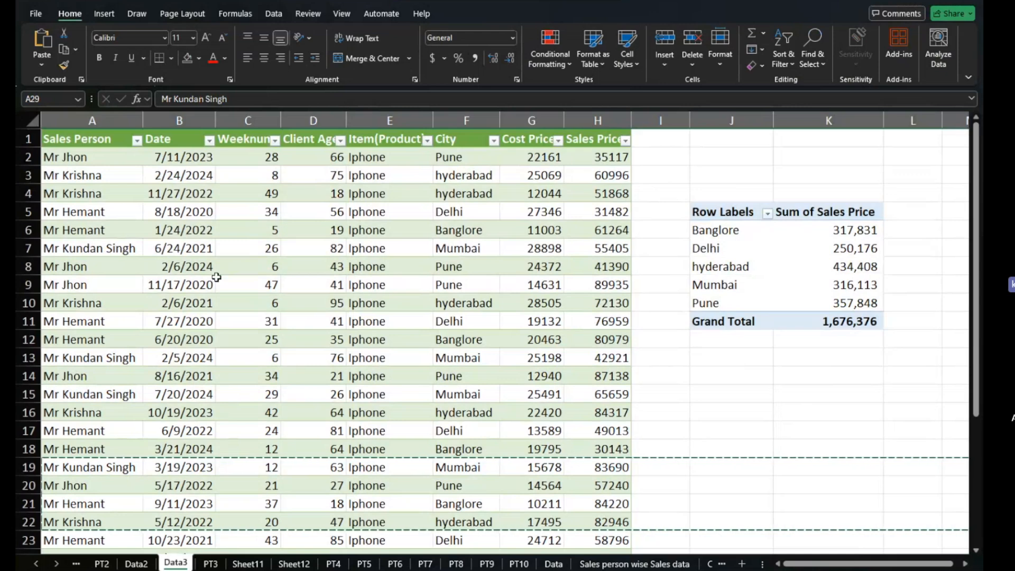
scroll(216, 276, "down", 4)
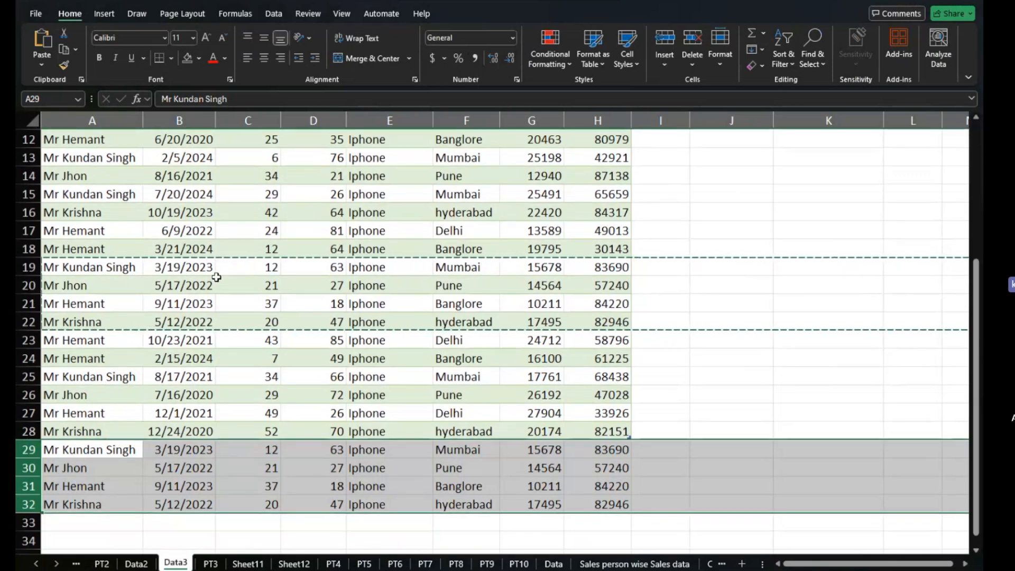
key("Delete")
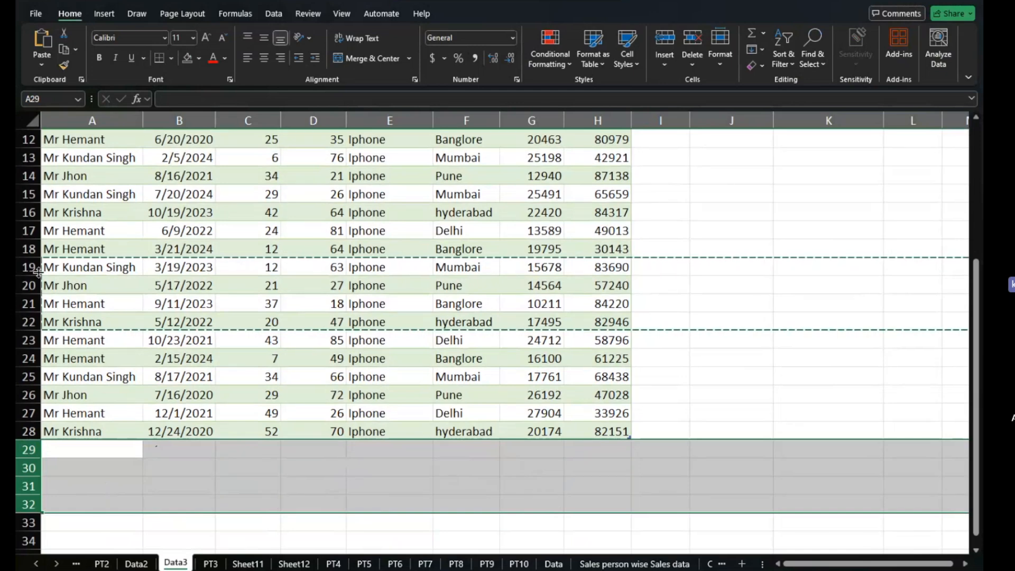
Paste rows 19 to 22 below the table's last record at A29 again and look through the paste options.
left_click_drag(38, 271, 30, 319)
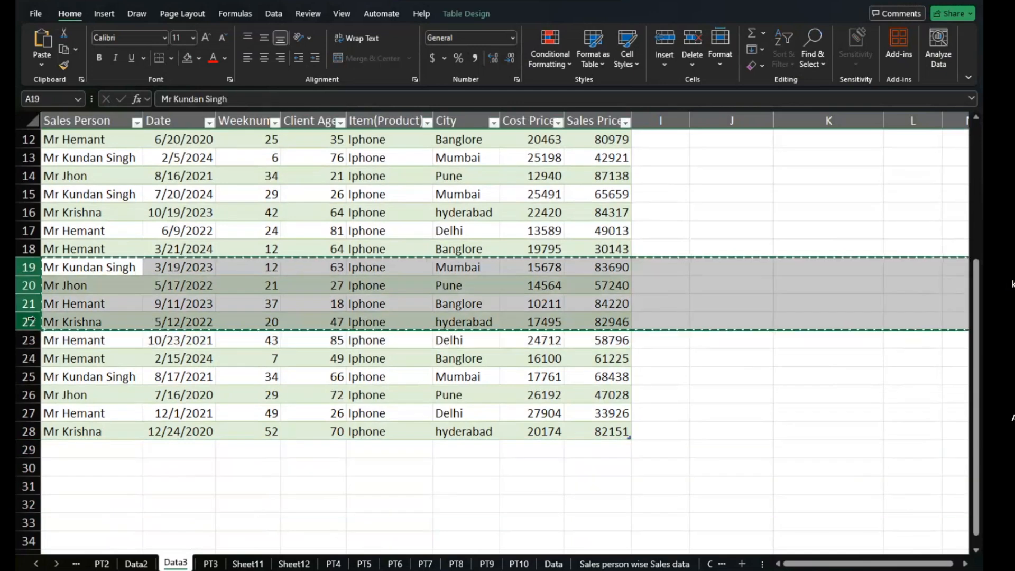
left_click(62, 450)
key("ctrl+v")
key("ctrl")
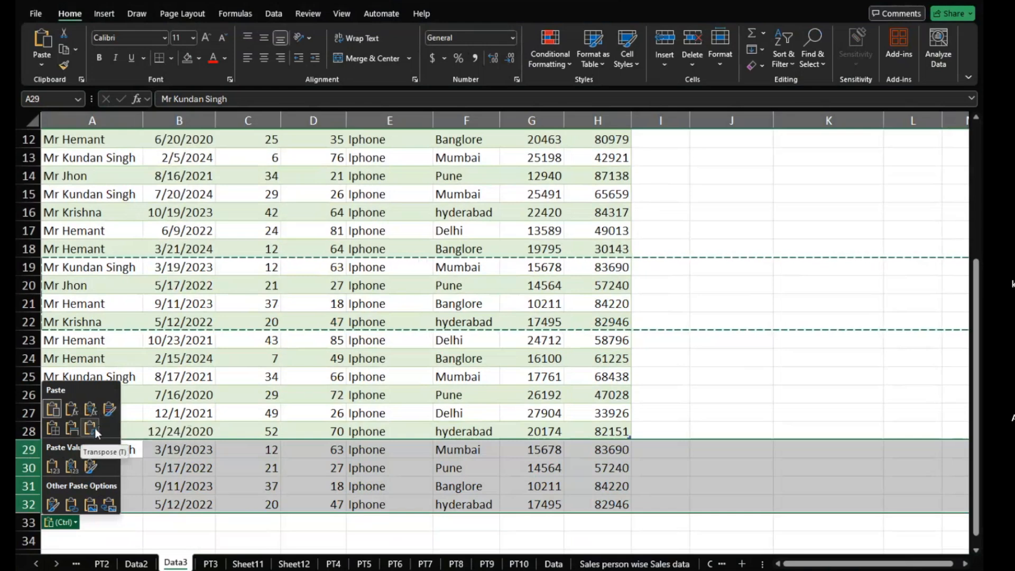
left_click(206, 469)
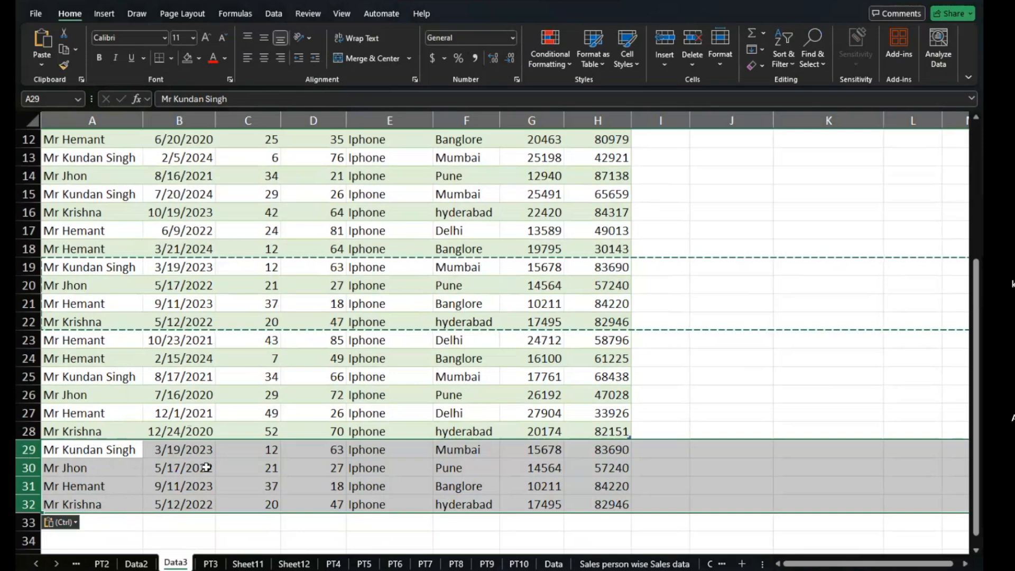
Undo the last paste of records below the sales table.
left_click(207, 468)
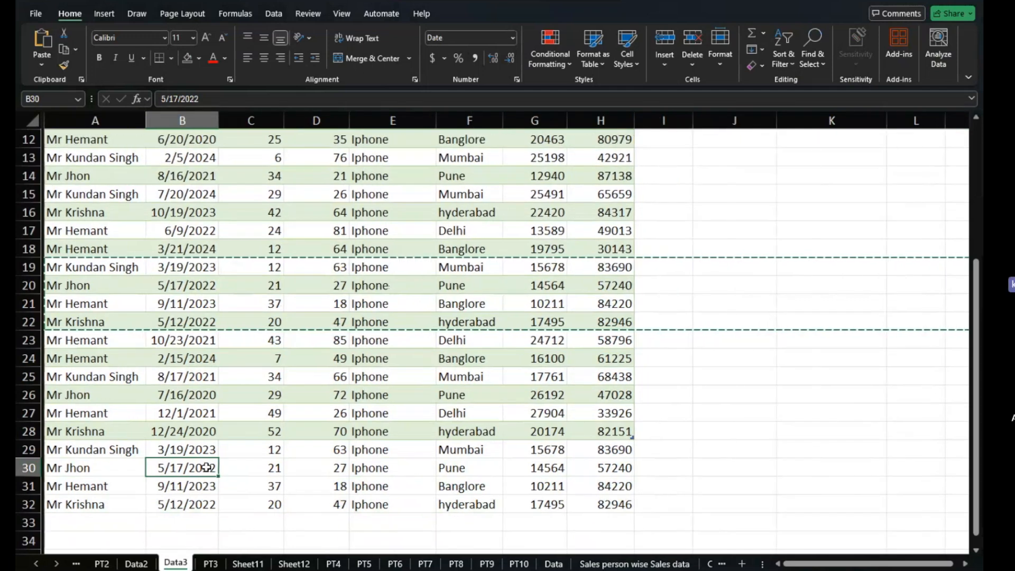
scroll(206, 468, "up", 2)
scroll(206, 467, "up", 2)
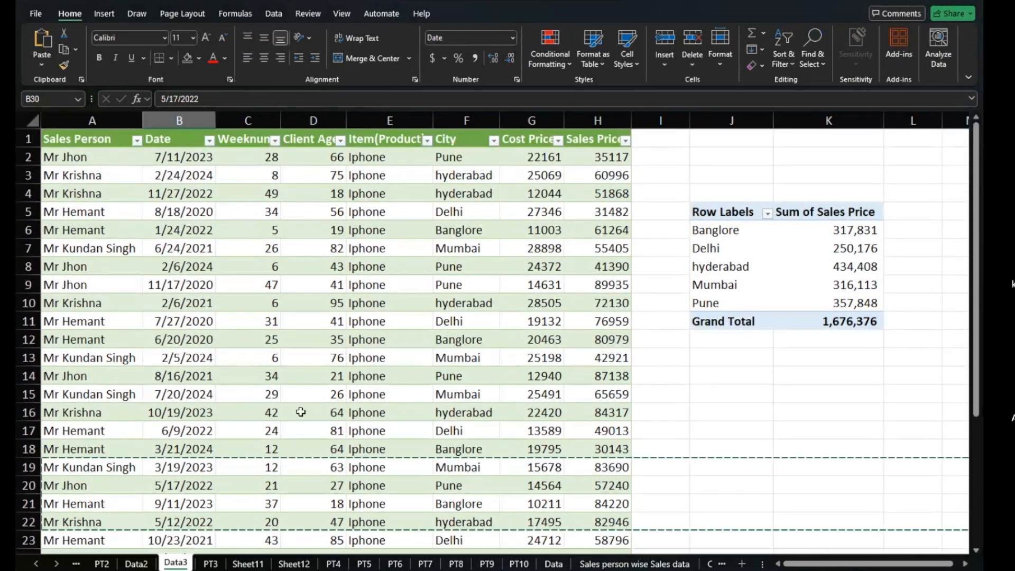
key("ctrl+z")
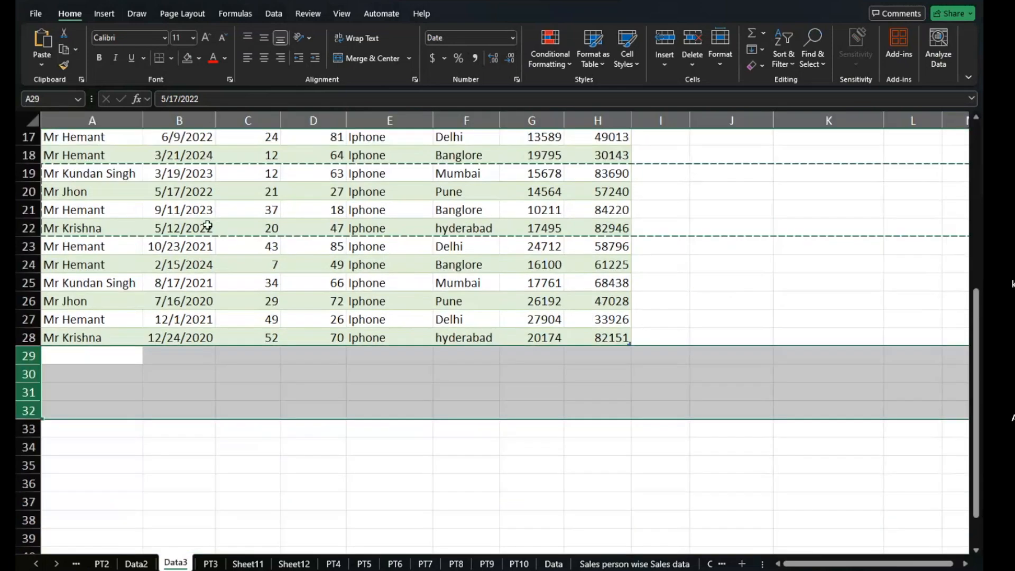
scroll(208, 226, "up", 1)
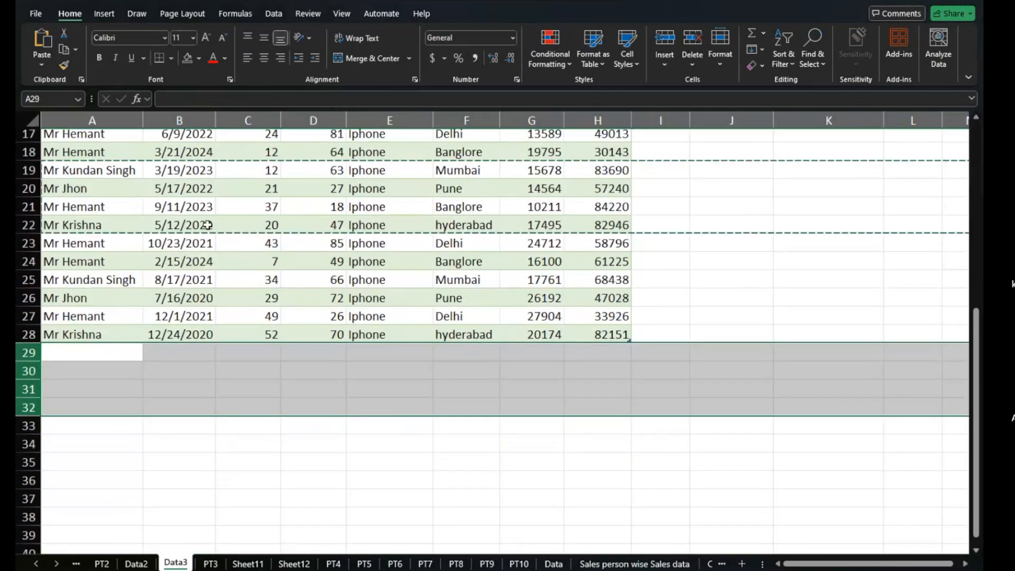
scroll(207, 225, "up", 5)
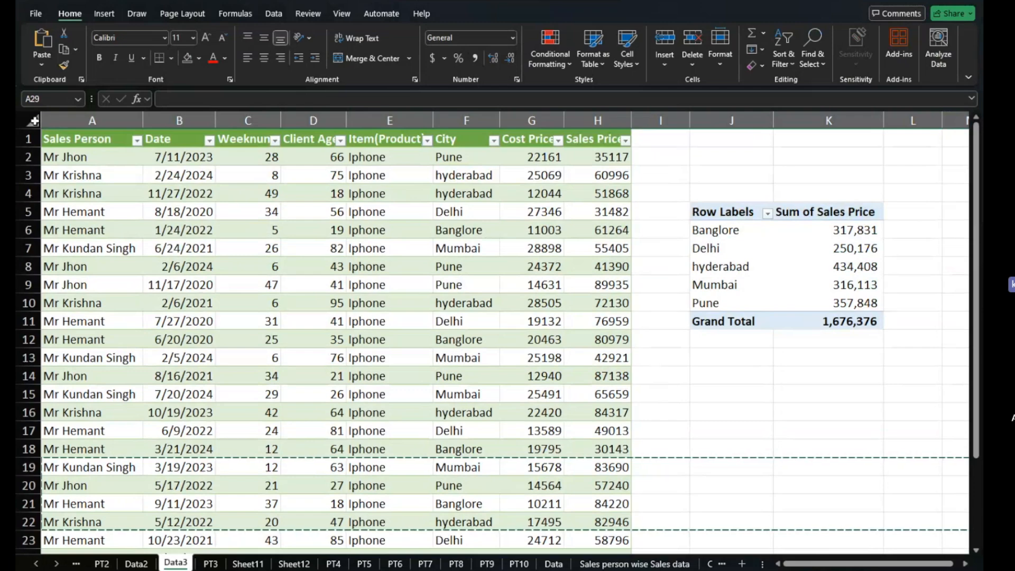
Auto-fit the width of all columns in Data3 and cancel the pending copy selection.
left_click(34, 121)
left_click_drag(144, 119, 144, 119)
double_click(143, 119)
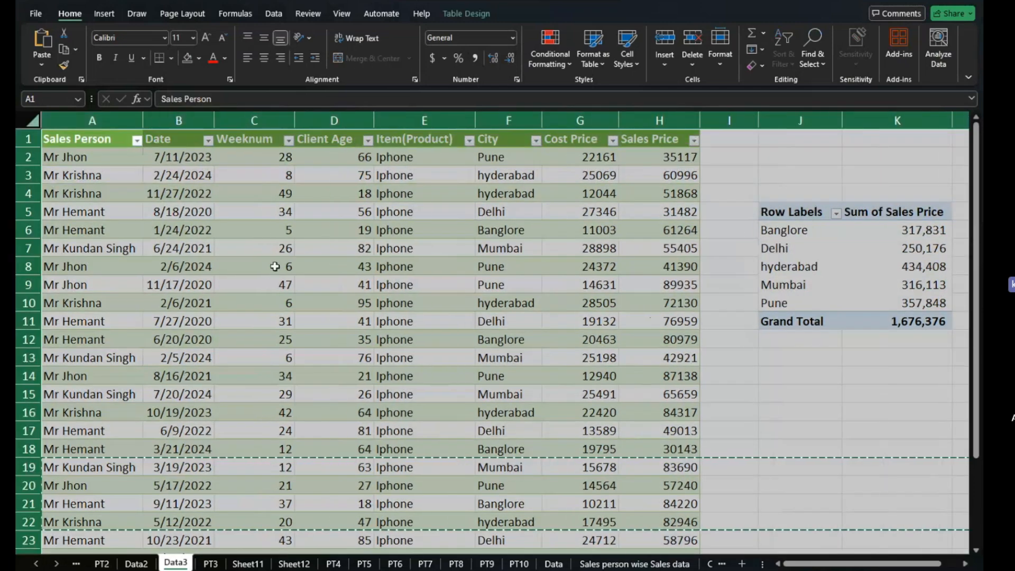
left_click(285, 283)
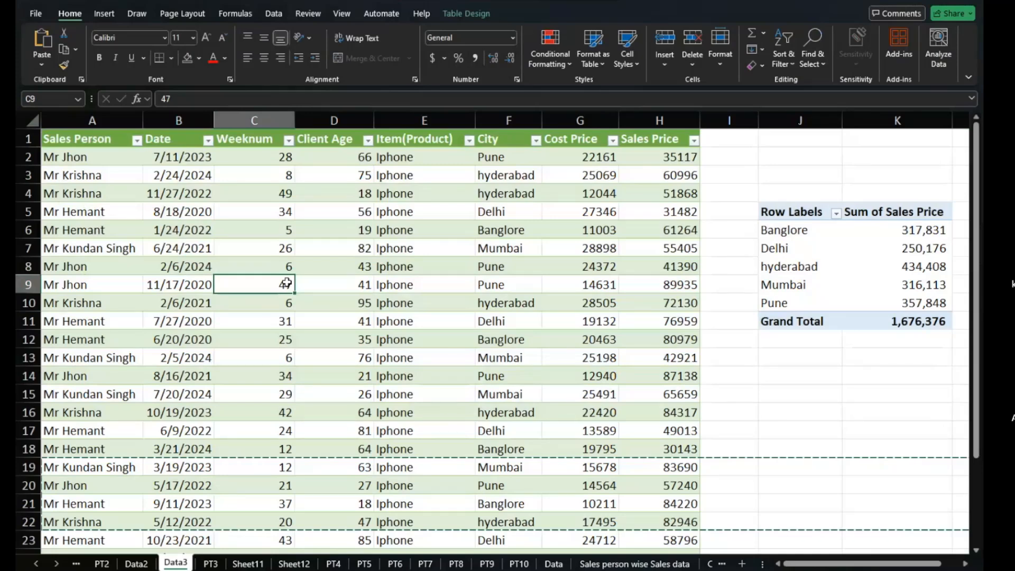
key("Escape")
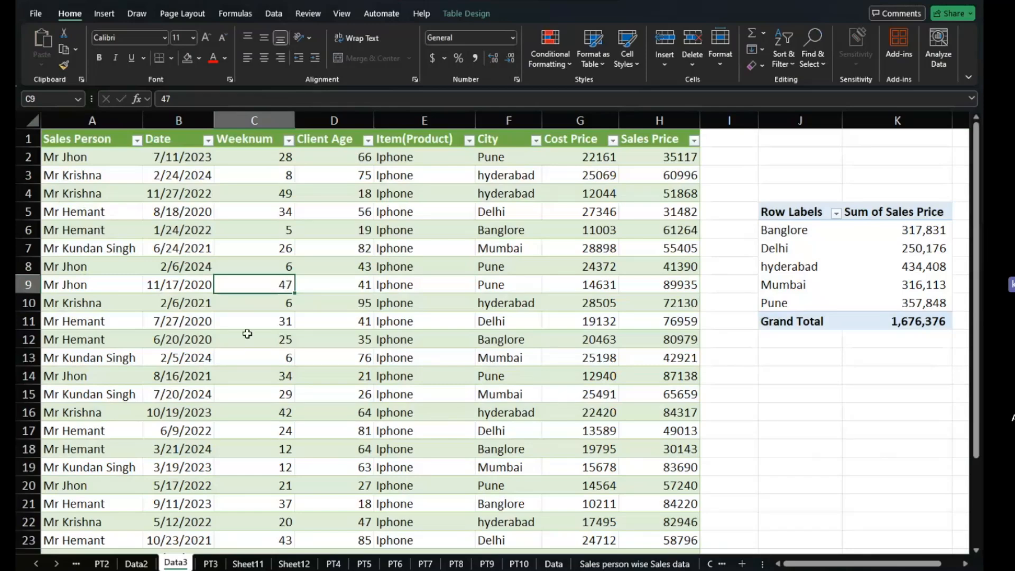
Insert a PivotTable in a new worksheet based on the whole sales table in Data2.
left_click(136, 564)
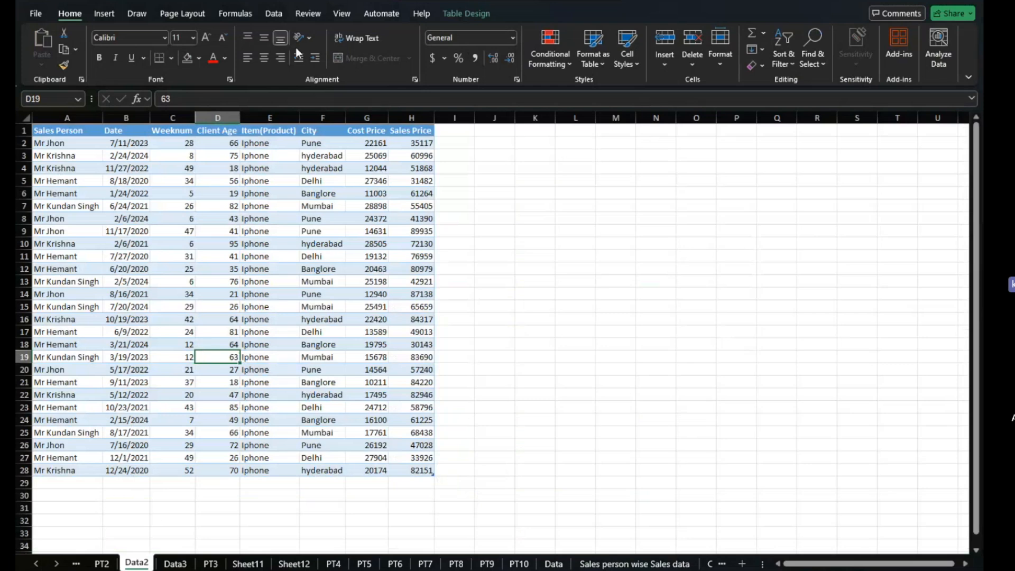
double_click(277, 157)
key("Escape")
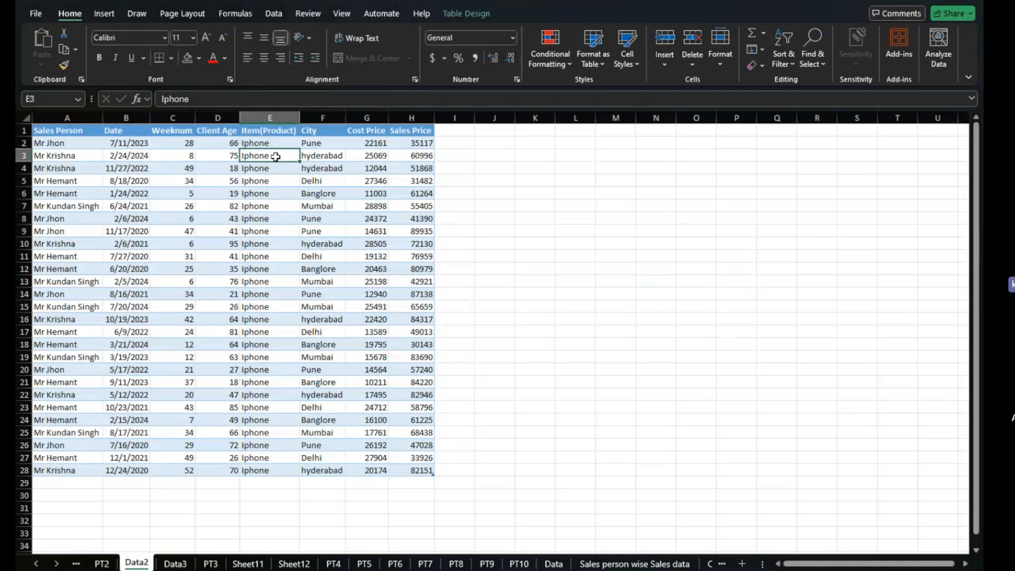
left_click(220, 217)
key("ctrl+a")
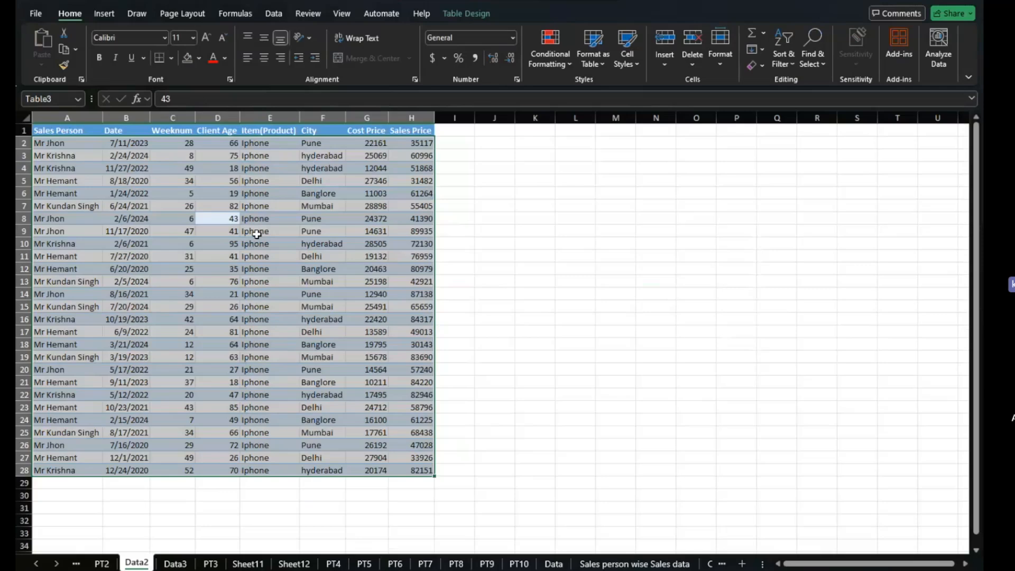
left_click(103, 15)
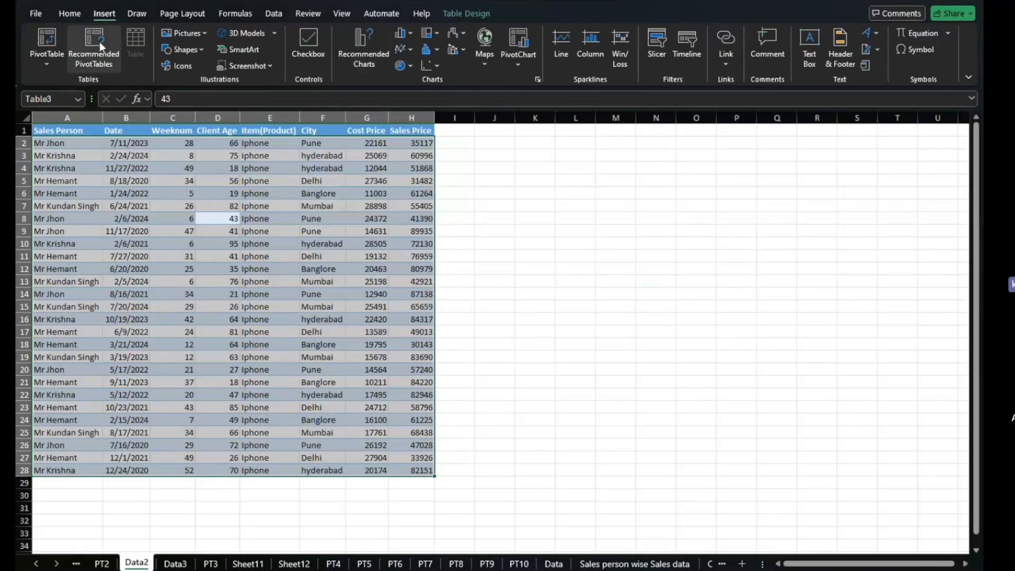
left_click(39, 44)
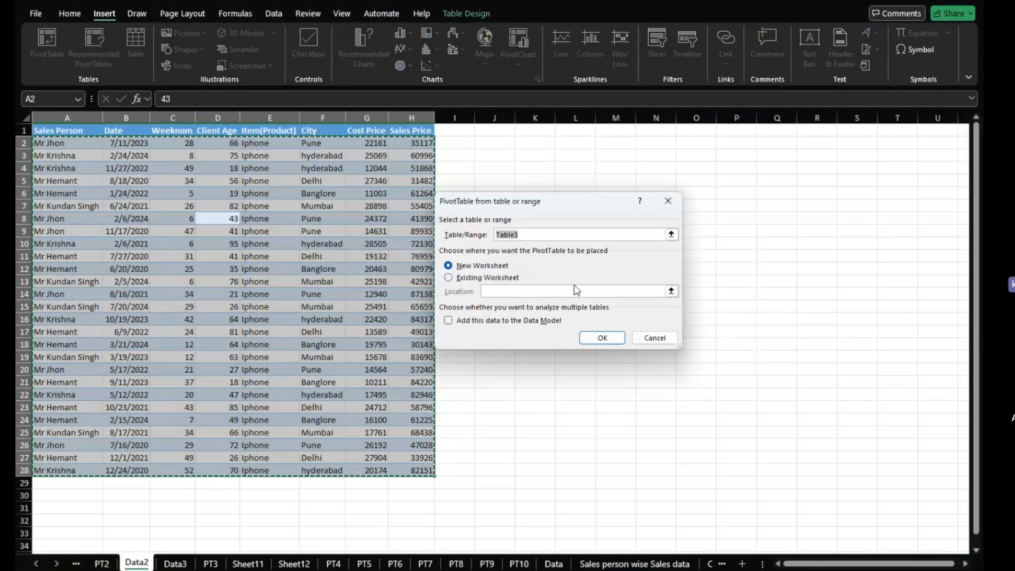
left_click(598, 341)
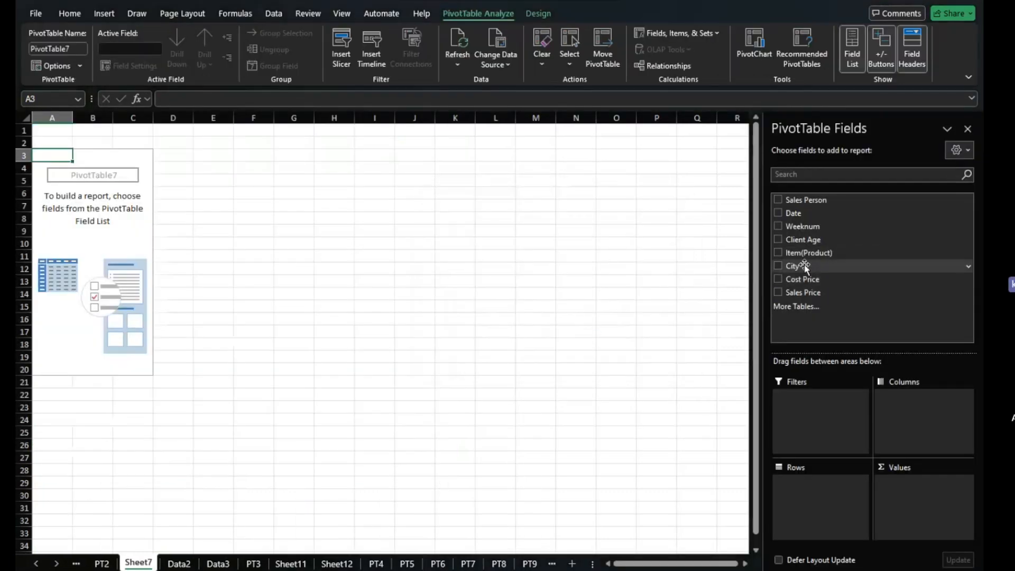
Build the PivotTable with City as rows and the sum of Sales Price as values.
left_click_drag(802, 265, 812, 484)
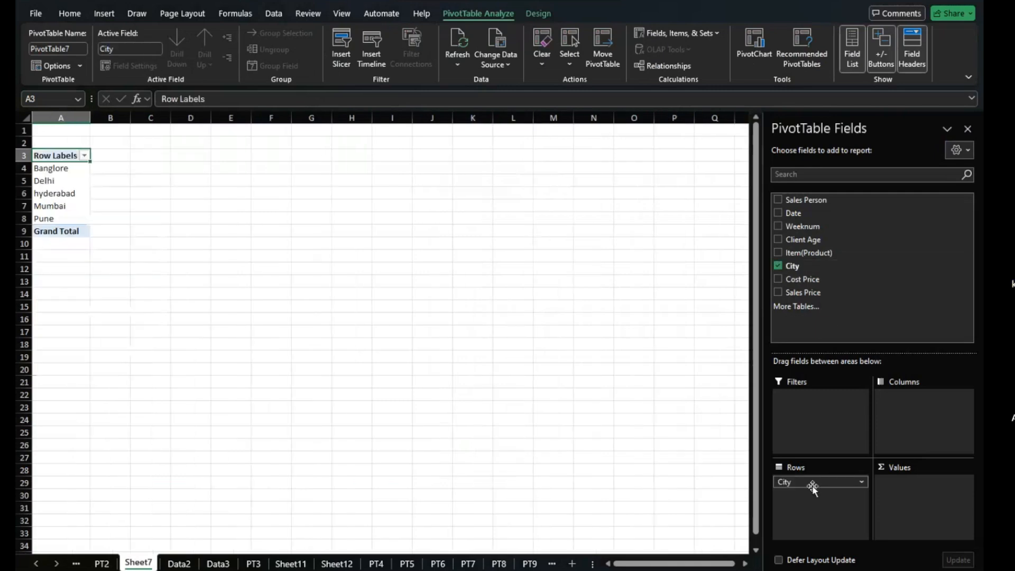
left_click_drag(801, 292, 898, 493)
left_click(588, 449)
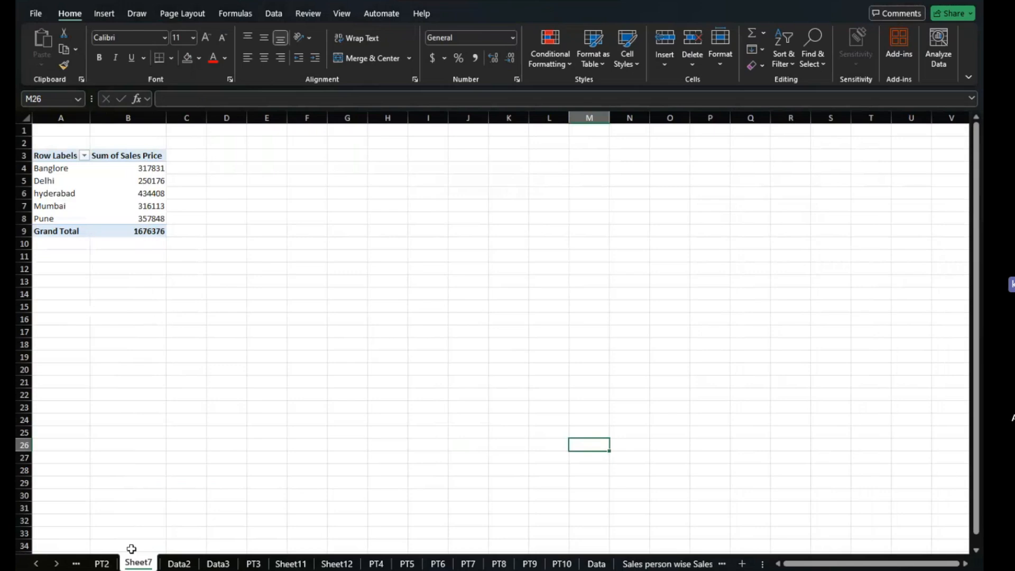
Move the Data2 sheet in front of Sheet7, directly after PT2.
left_click(103, 564)
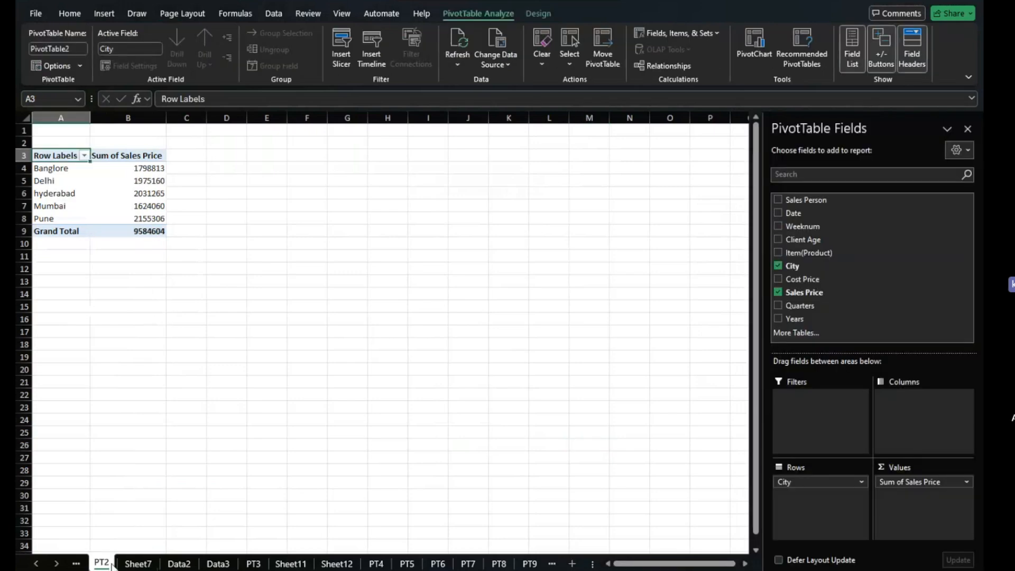
left_click(137, 563)
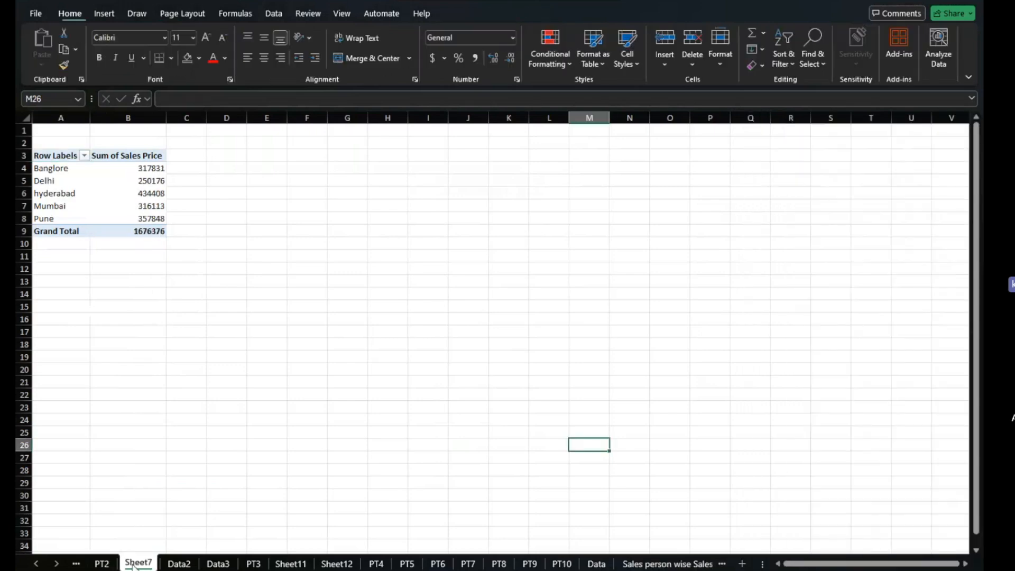
left_click(168, 565)
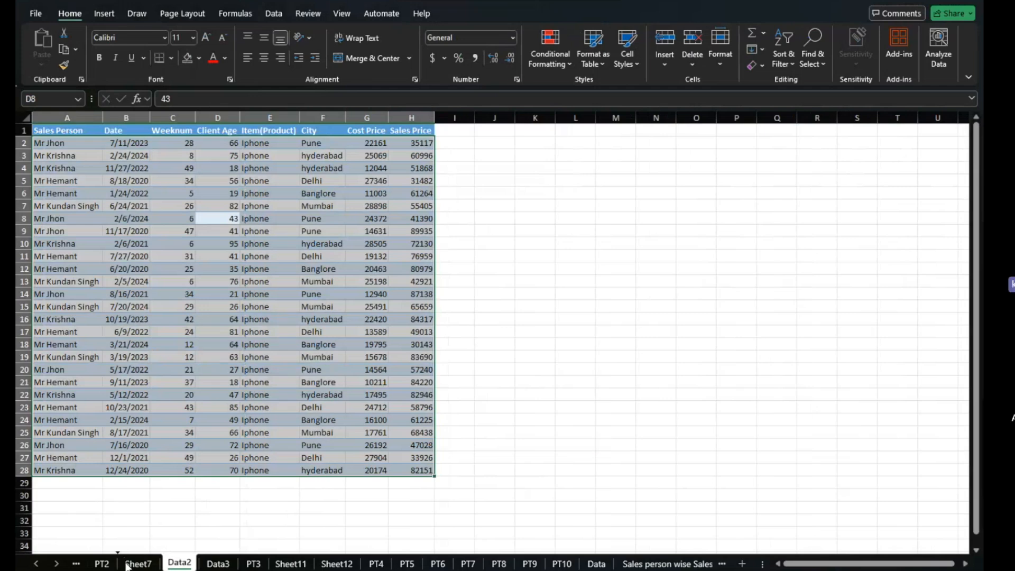
left_click_drag(127, 566, 127, 565)
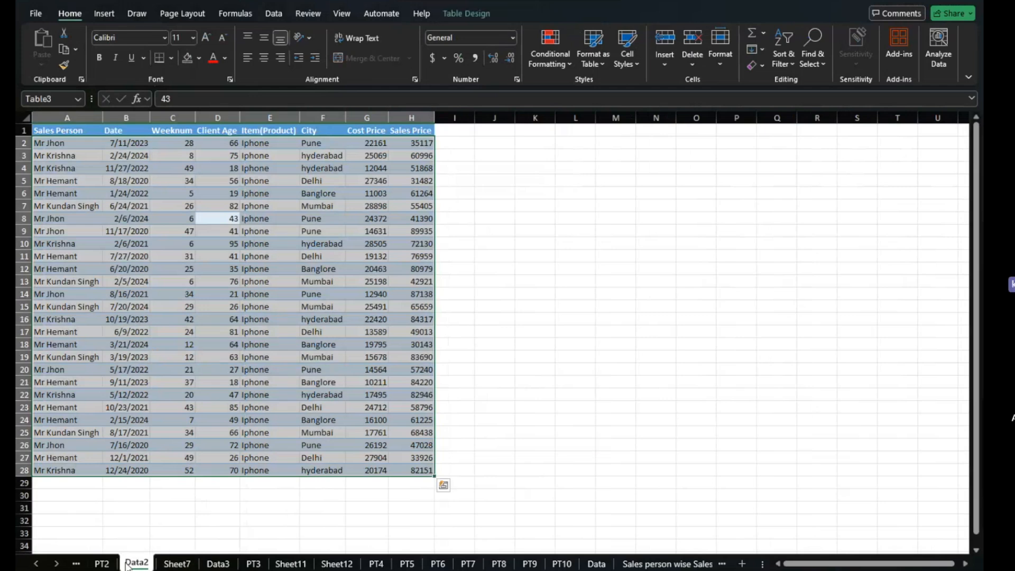
Copy the last four records of the Data2 table (rows 25 to 28) and paste them directly below it, starting at A29.
left_click(21, 433)
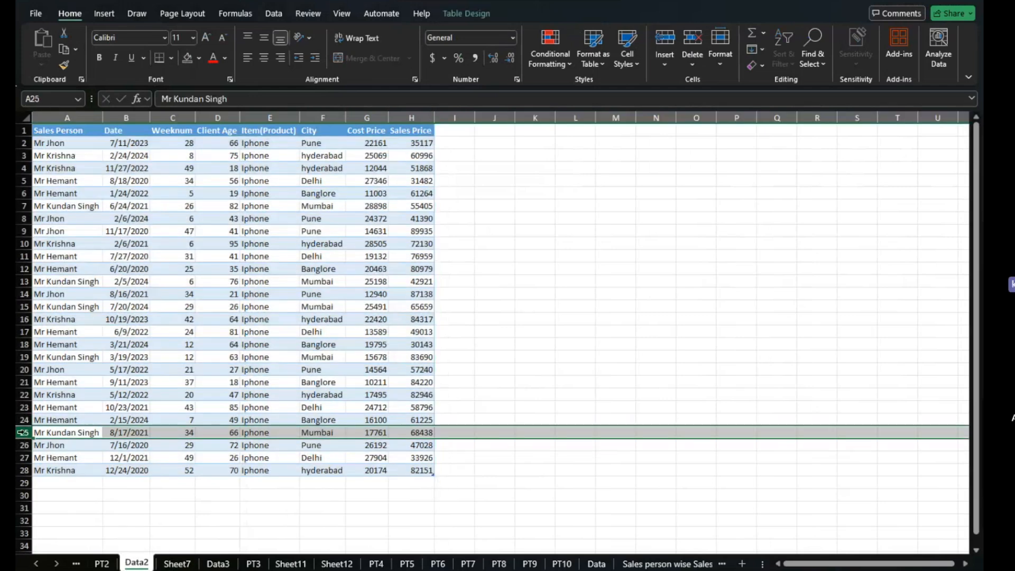
key("Left")
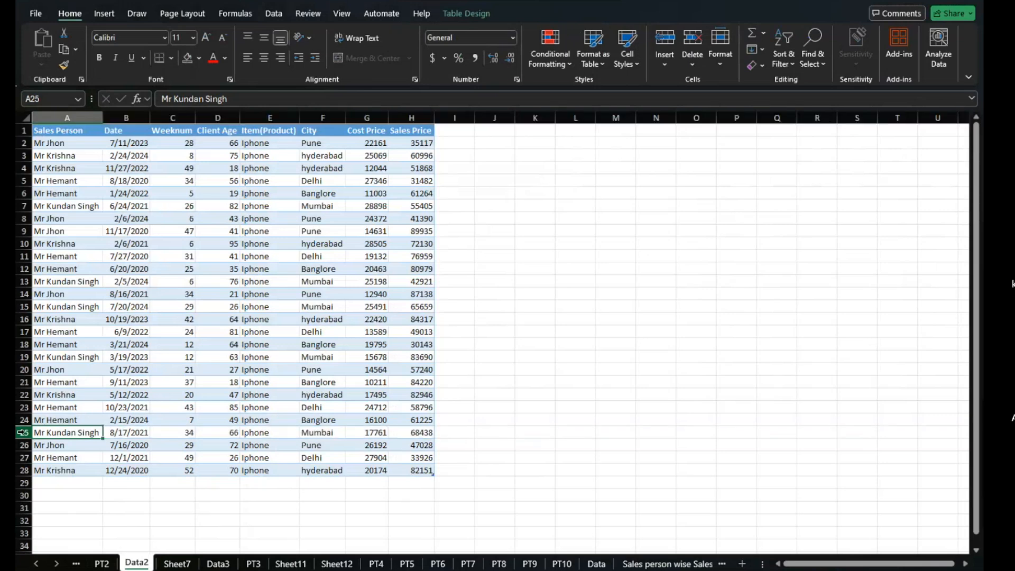
key("shift+Down")
key("ctrl+shift+Down")
key("ctrl+shift+Right")
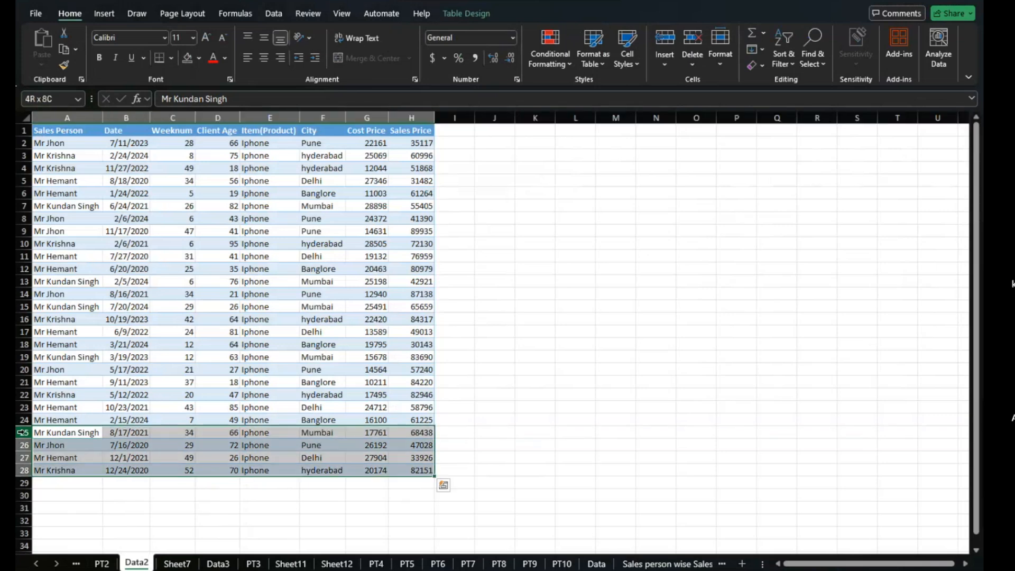
key("ctrl+c")
key("ctrl+Down")
key("Down")
key("Down")
key("Up")
key("ctrl+v")
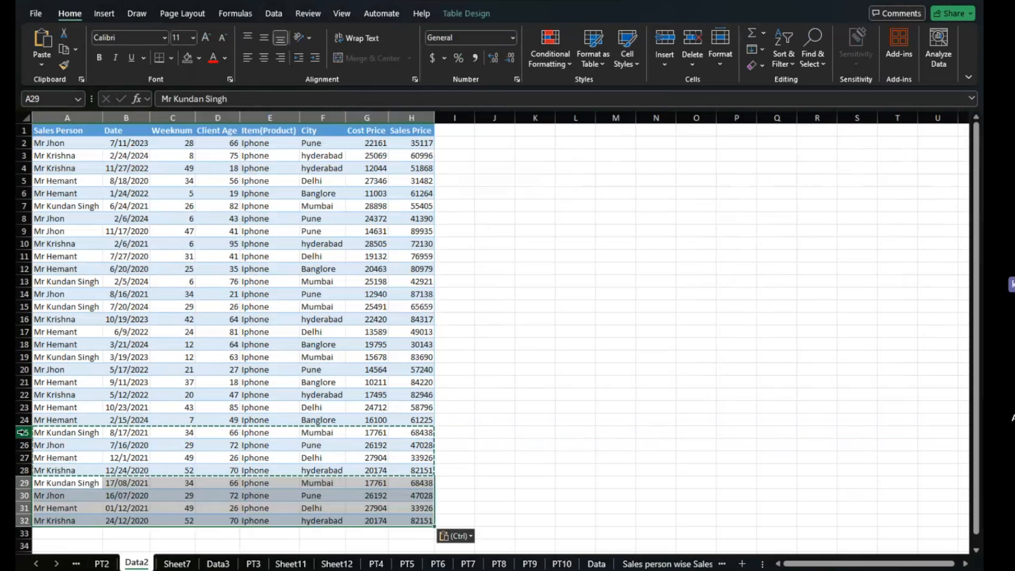
left_click(265, 531)
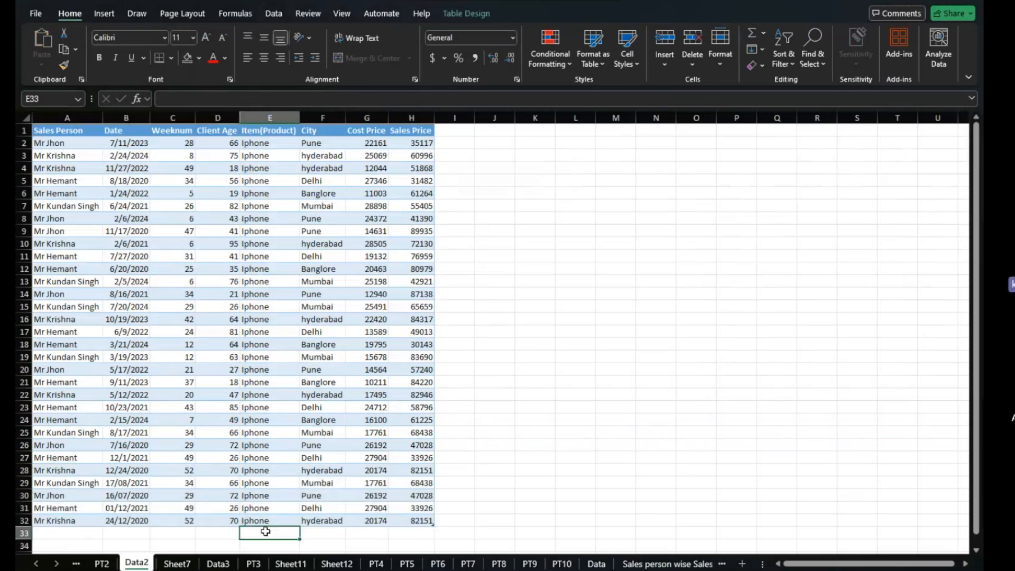
Refresh the city-wise PivotTable in Sheet7 and close its field list.
left_click(192, 566)
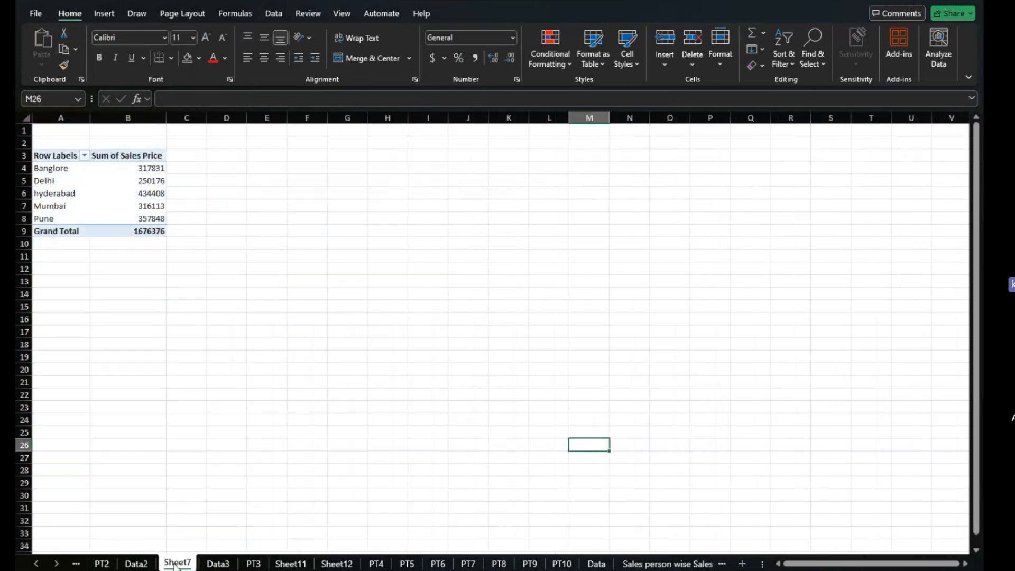
left_click(125, 214)
right_click(126, 214)
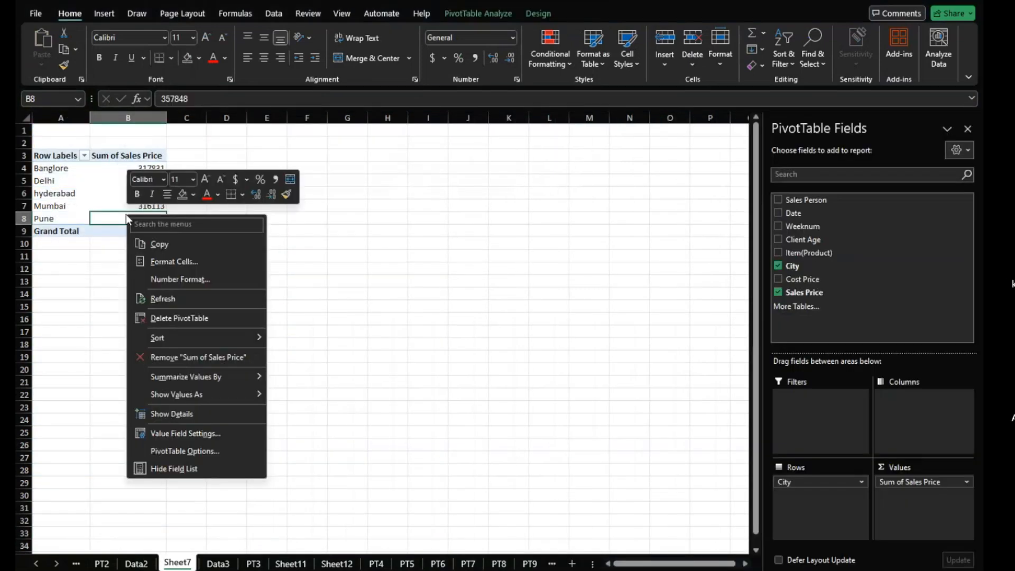
left_click(173, 297)
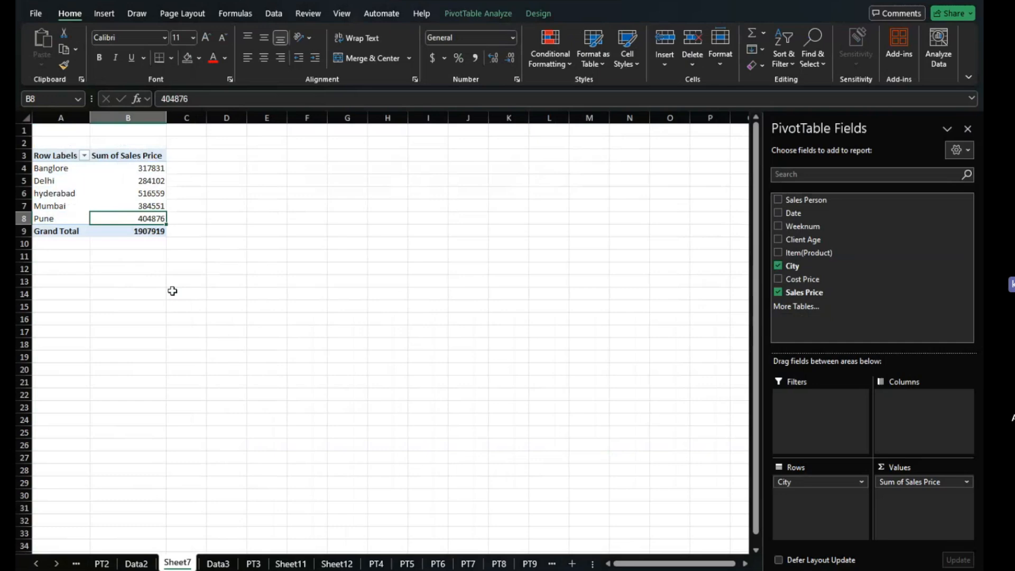
scroll(172, 291, "up", 10)
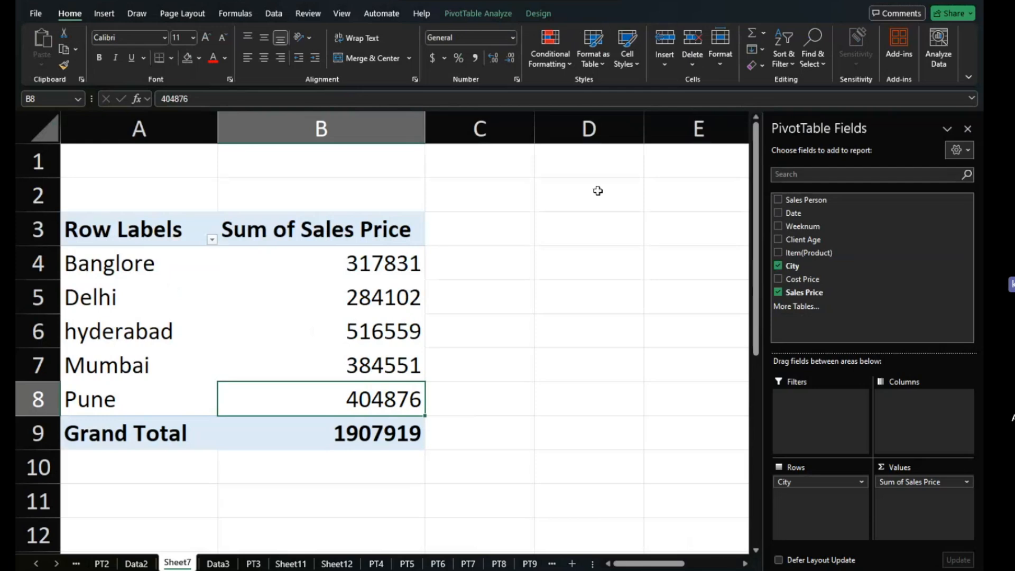
left_click(967, 129)
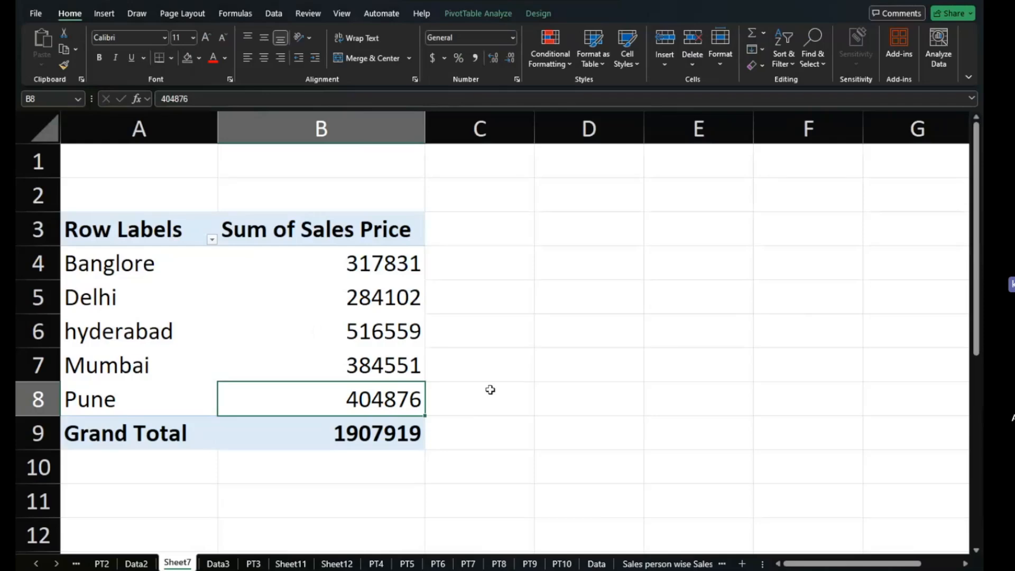
Compare the added rows at the end of the Data2 table with the city totals in Sheet7, and view PT4.
left_click(138, 564)
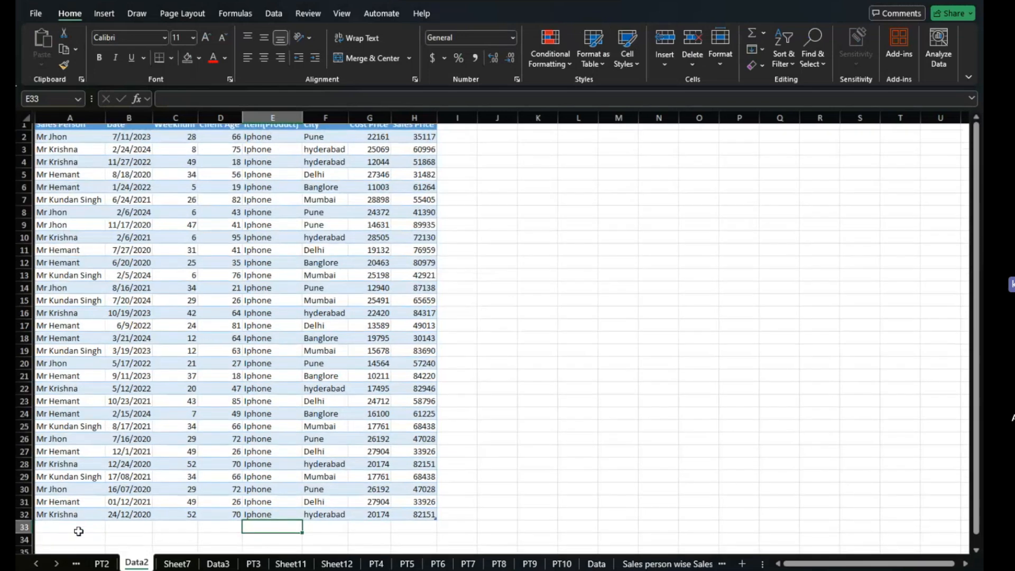
scroll(79, 531, "down", 1)
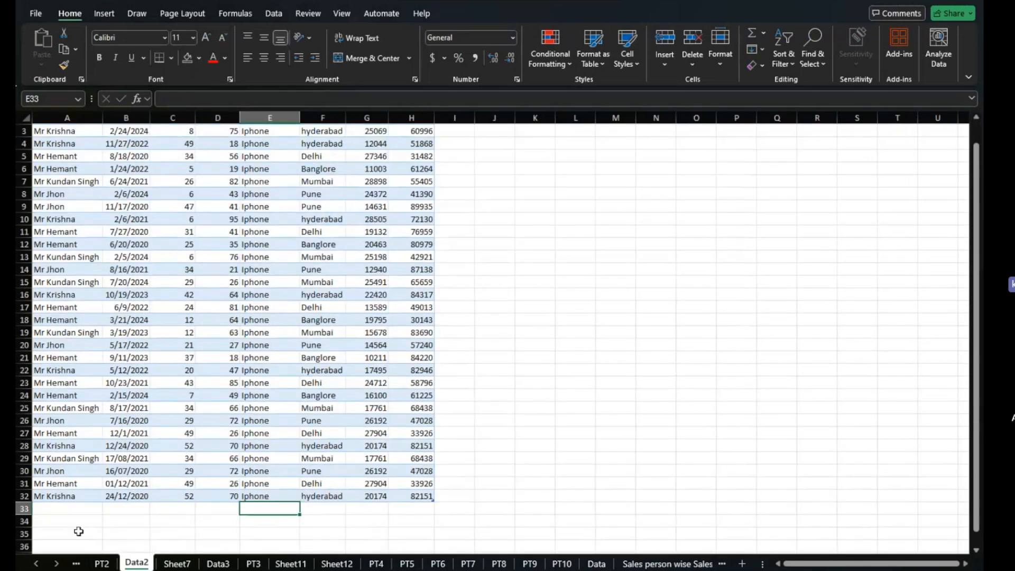
scroll(78, 531, "up", 5)
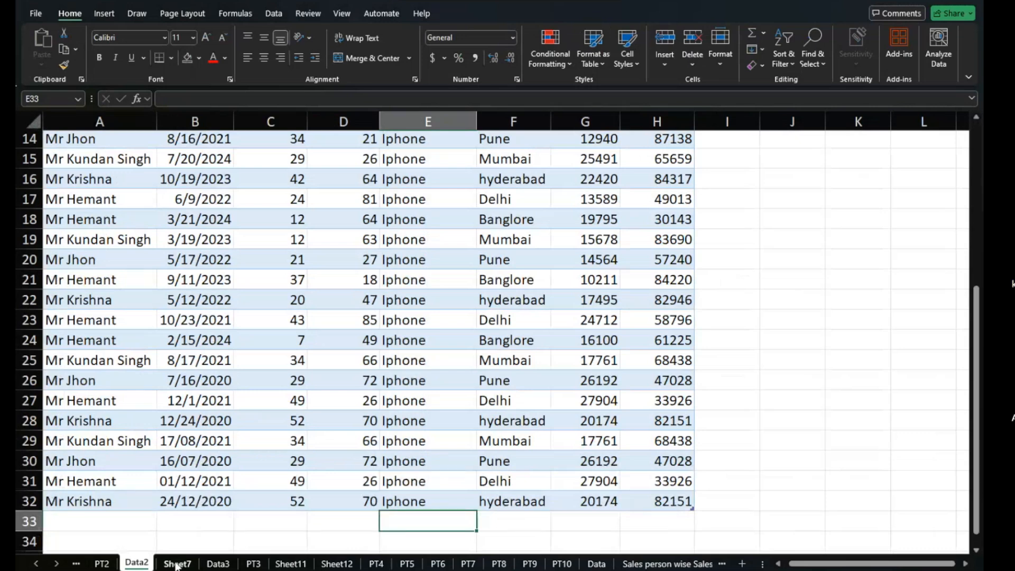
left_click(176, 565)
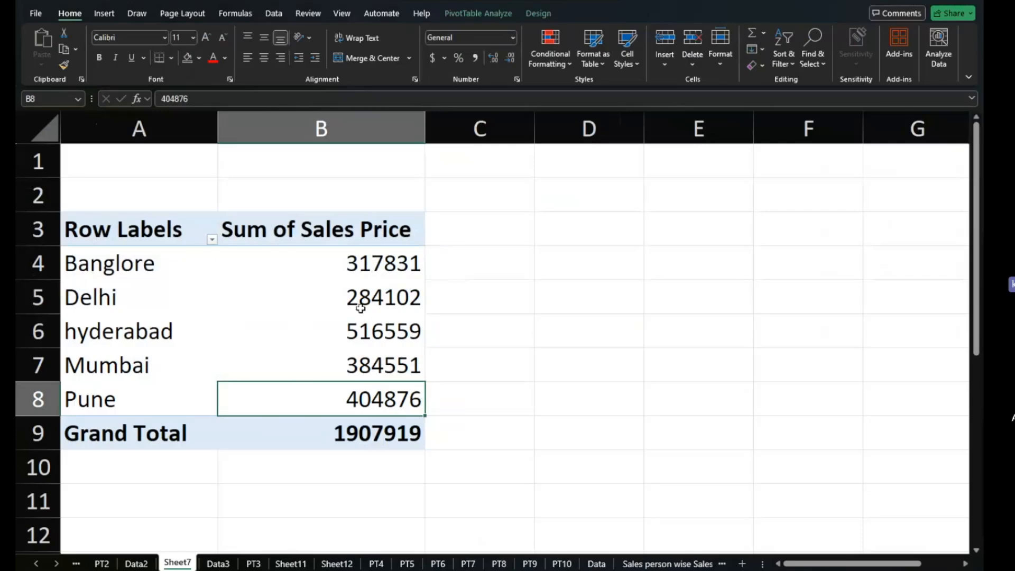
mouse_move(282, 365)
left_click(375, 563)
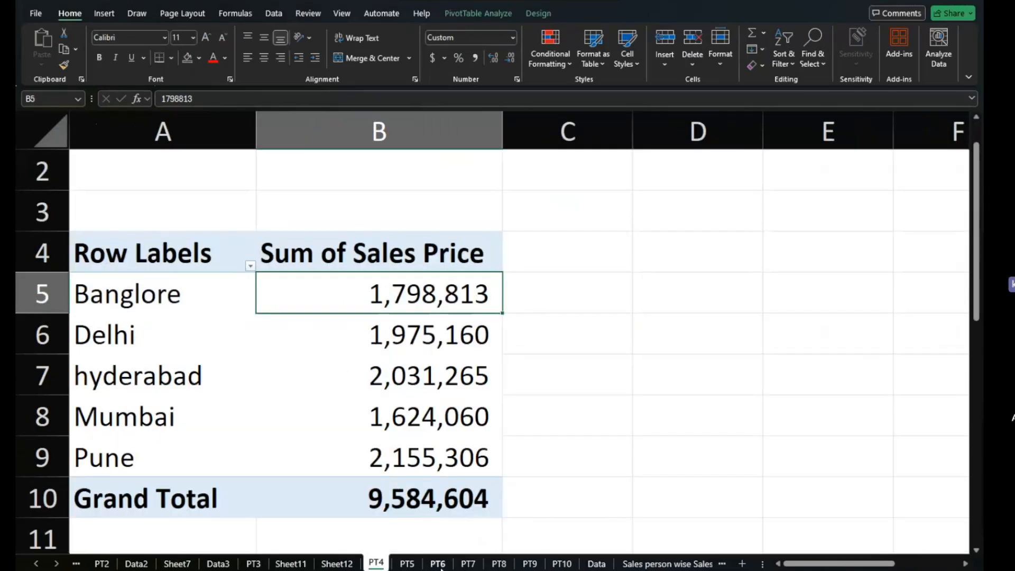
Select the entire sales data range in the Data sheet.
left_click(595, 563)
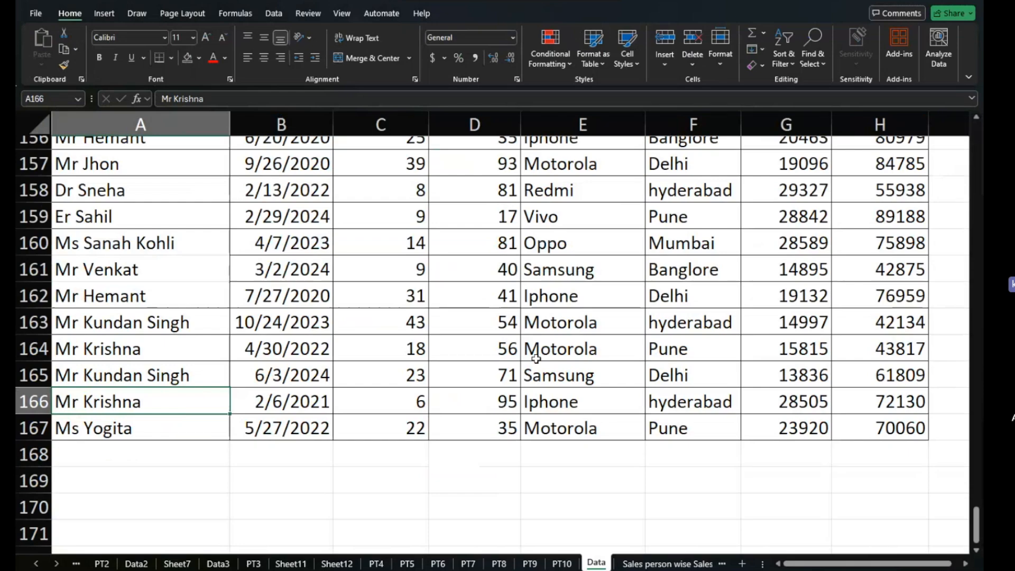
scroll(536, 359, "up", 19)
scroll(536, 358, "down", 5)
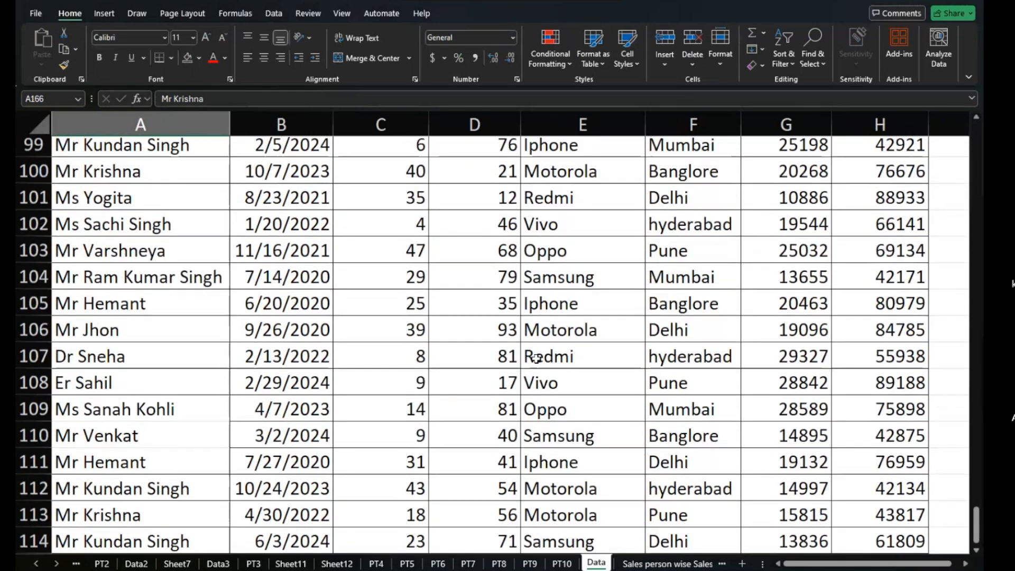
left_click(441, 343)
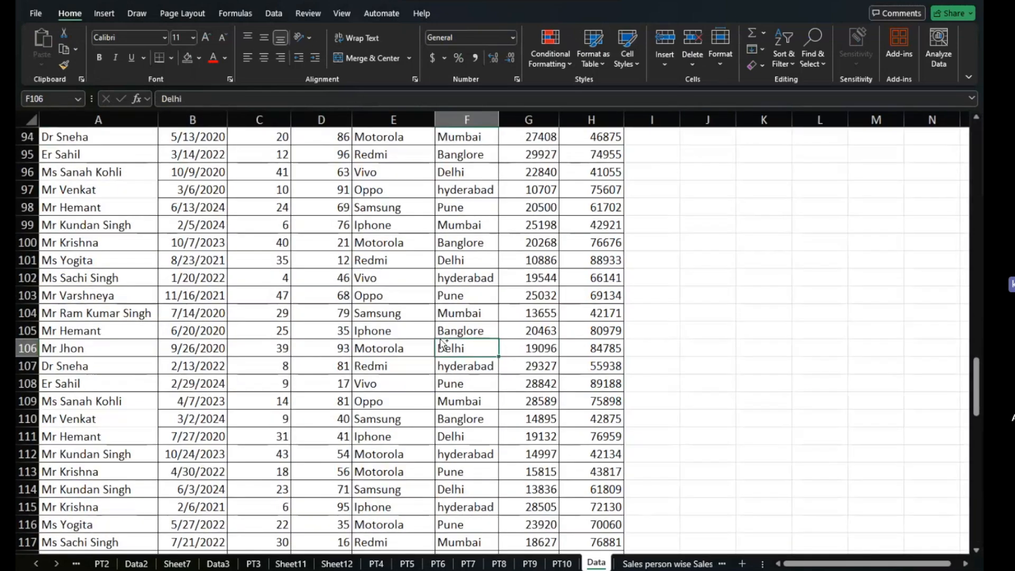
key("ctrl+a")
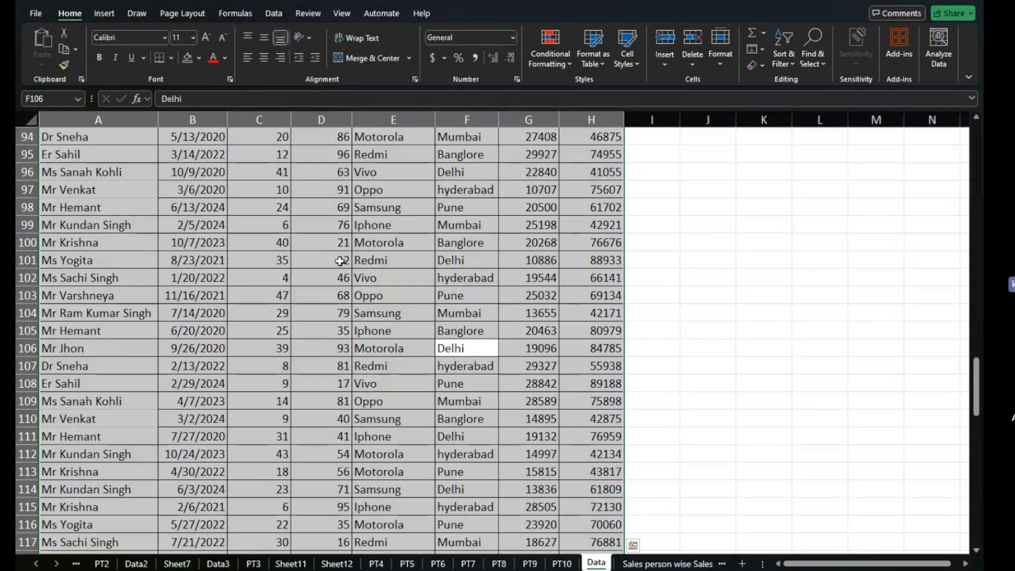
Try placing a PivotTable based on Data!A1:H167 at cell F1 of the existing PT5 sheet, and undo the insertion.
left_click(106, 15)
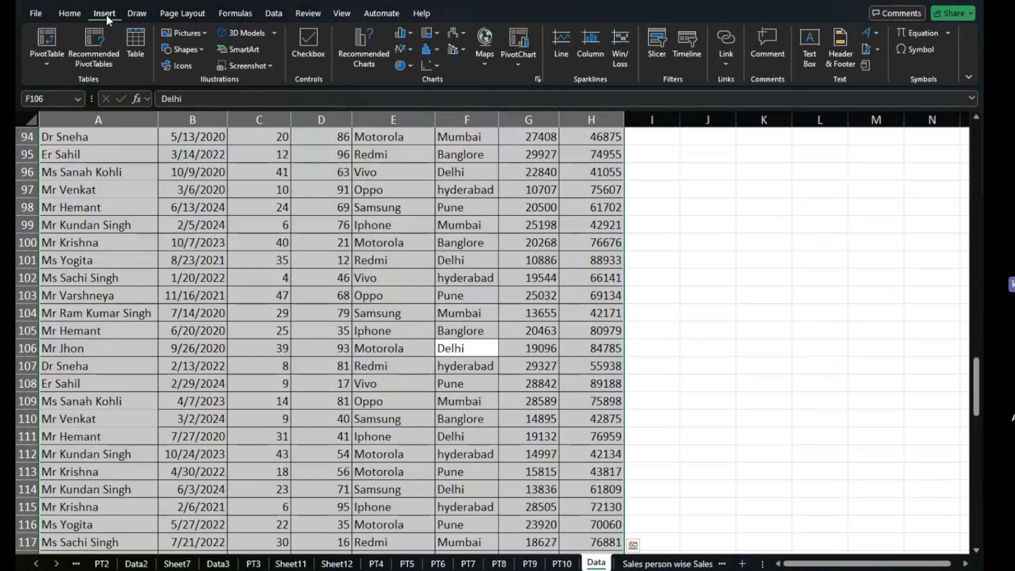
left_click(52, 39)
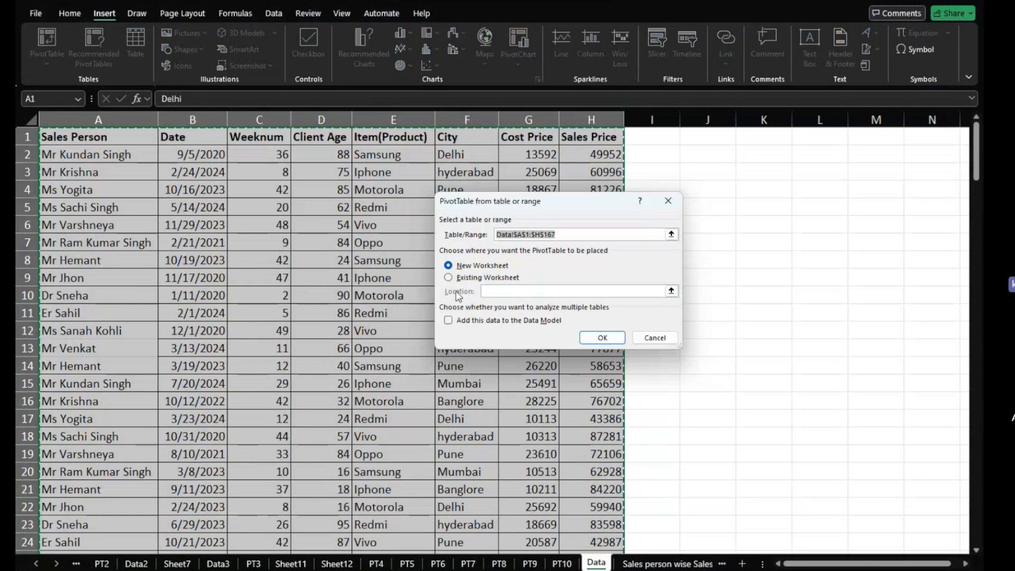
left_click(477, 279)
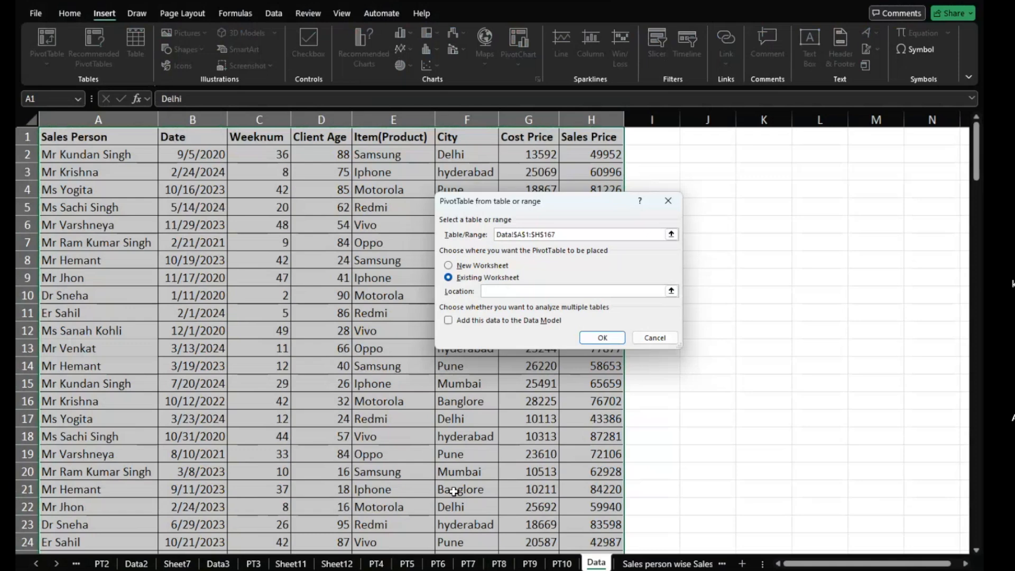
left_click(408, 563)
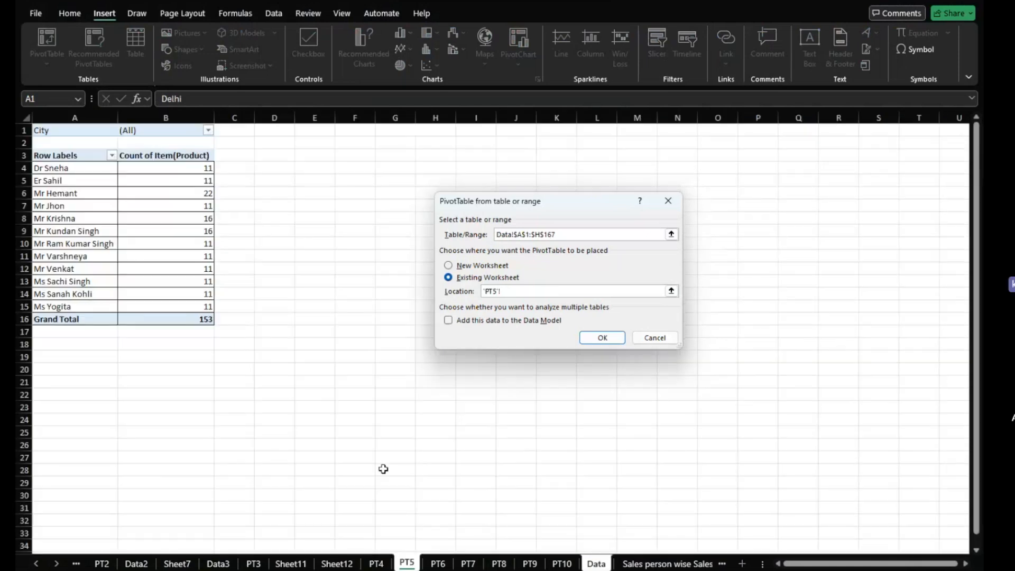
left_click(362, 155)
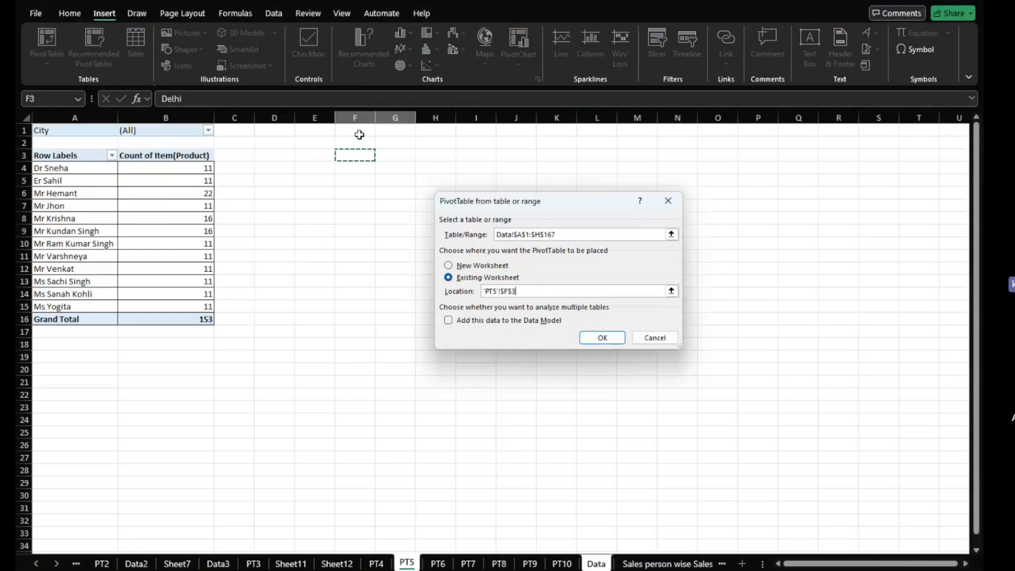
left_click(360, 135)
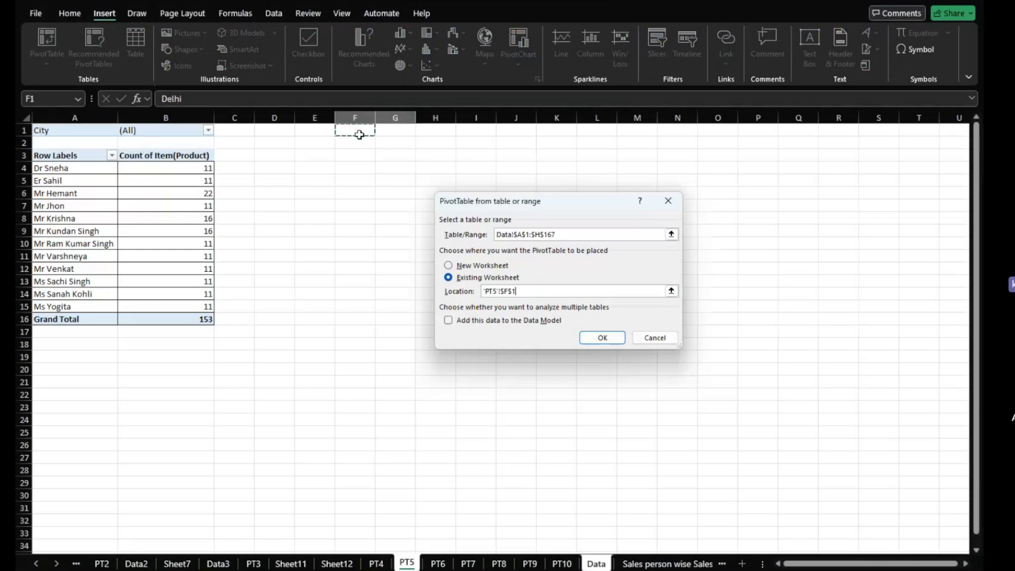
left_click(602, 338)
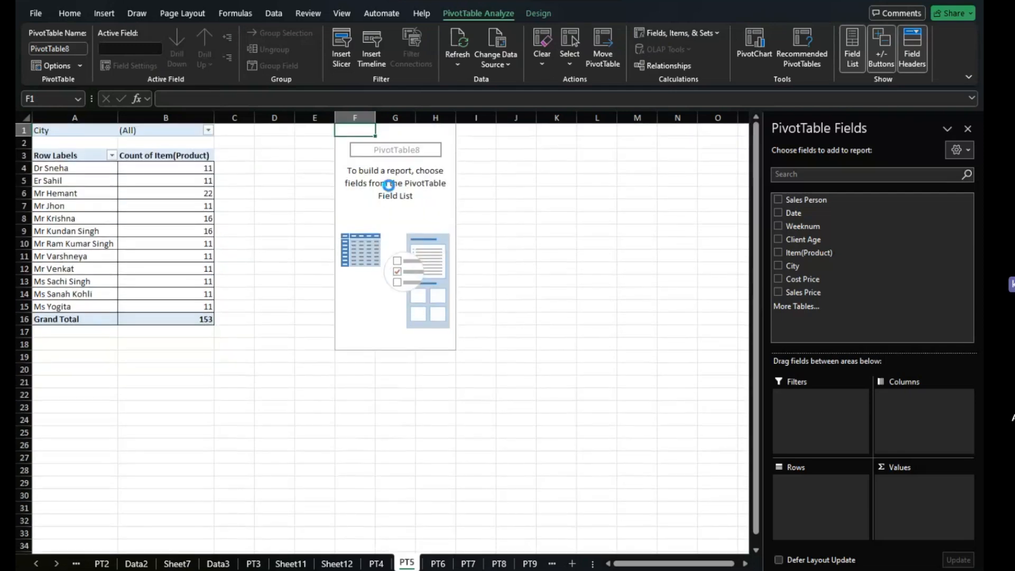
key("ctrl+z")
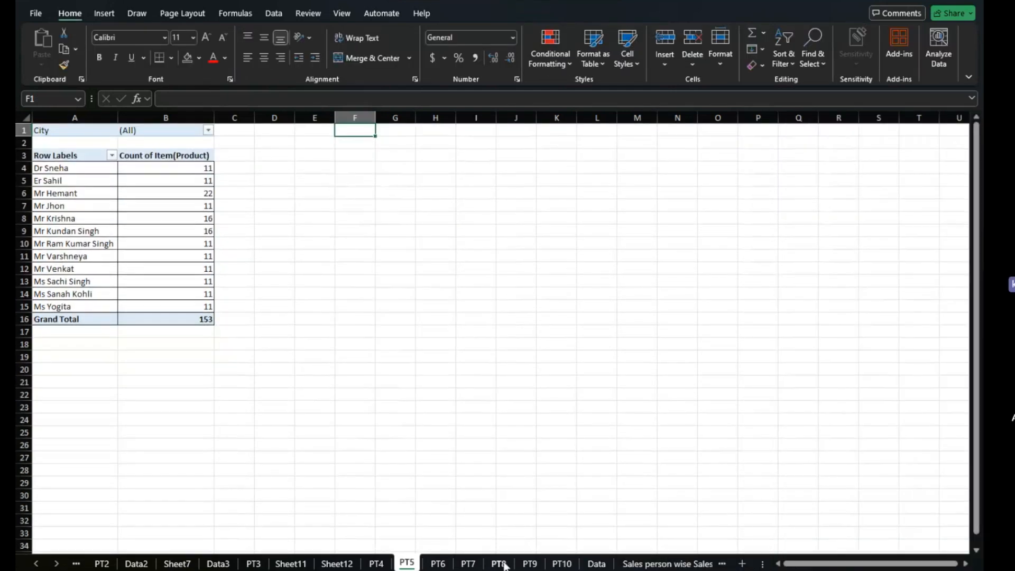
Insert a PivotTable based on Data!A1:H167 in the existing PT5 worksheet at cell F3.
left_click(595, 564)
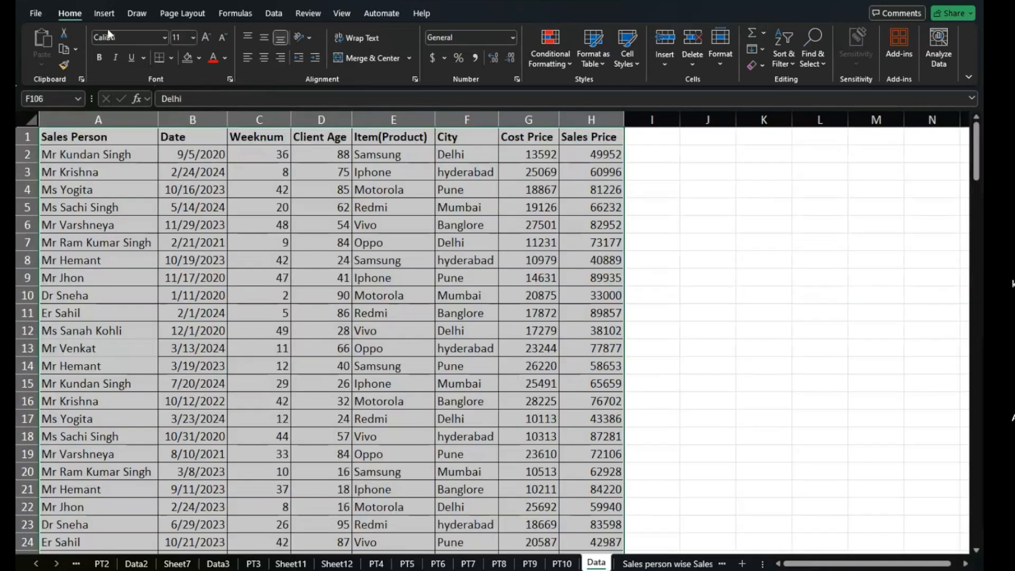
left_click(103, 14)
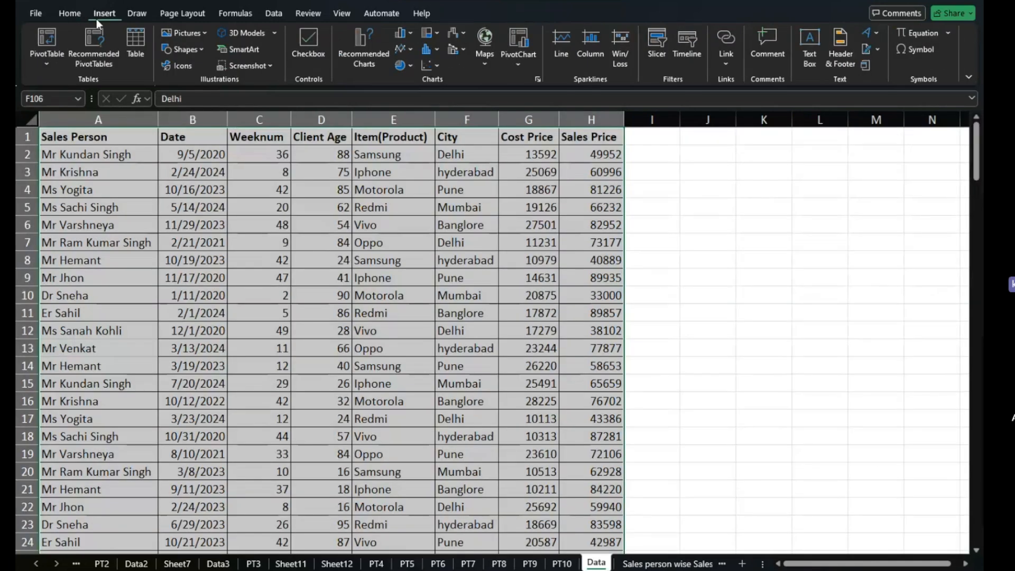
left_click(45, 46)
left_click(476, 278)
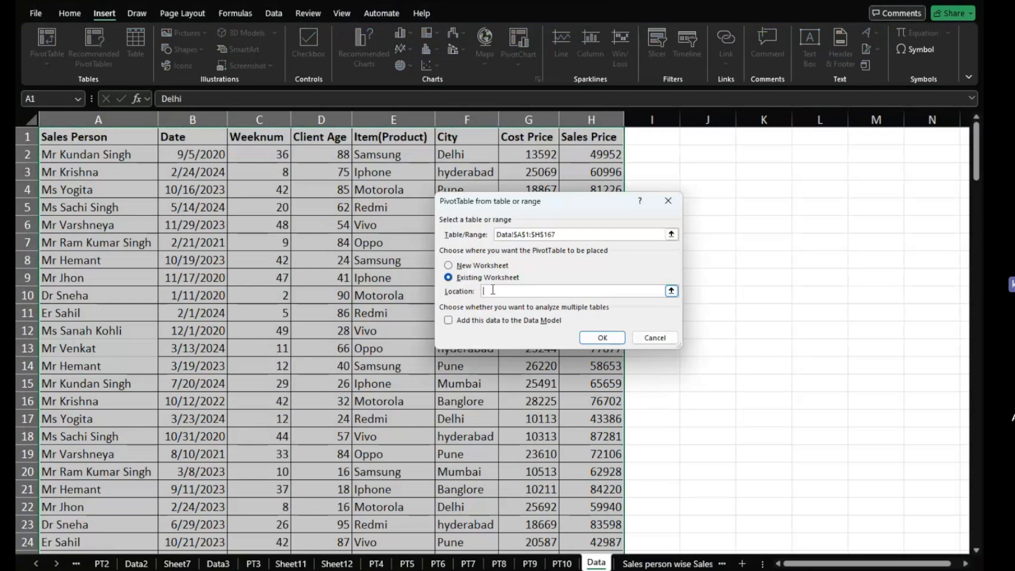
left_click(408, 564)
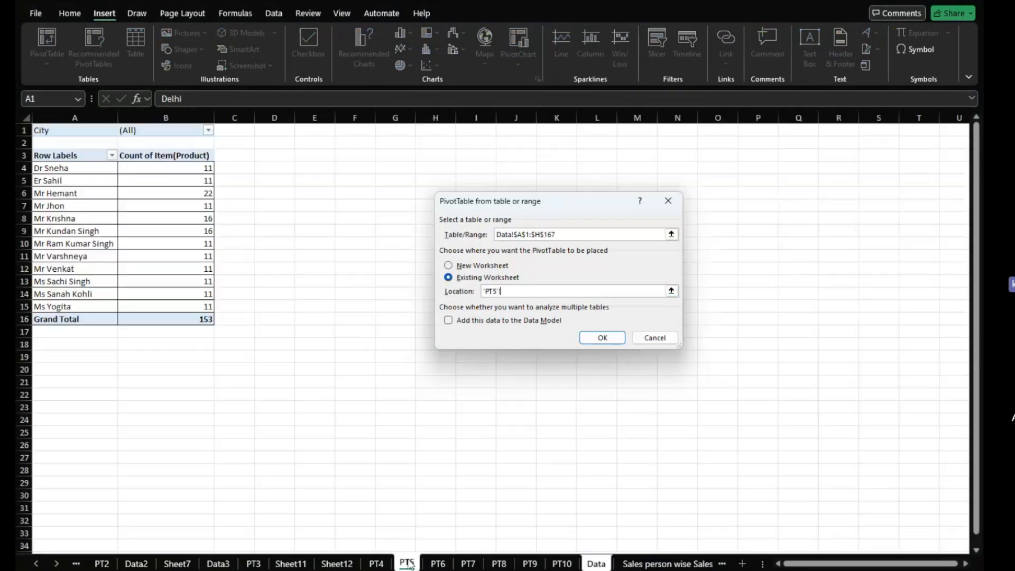
left_click(346, 159)
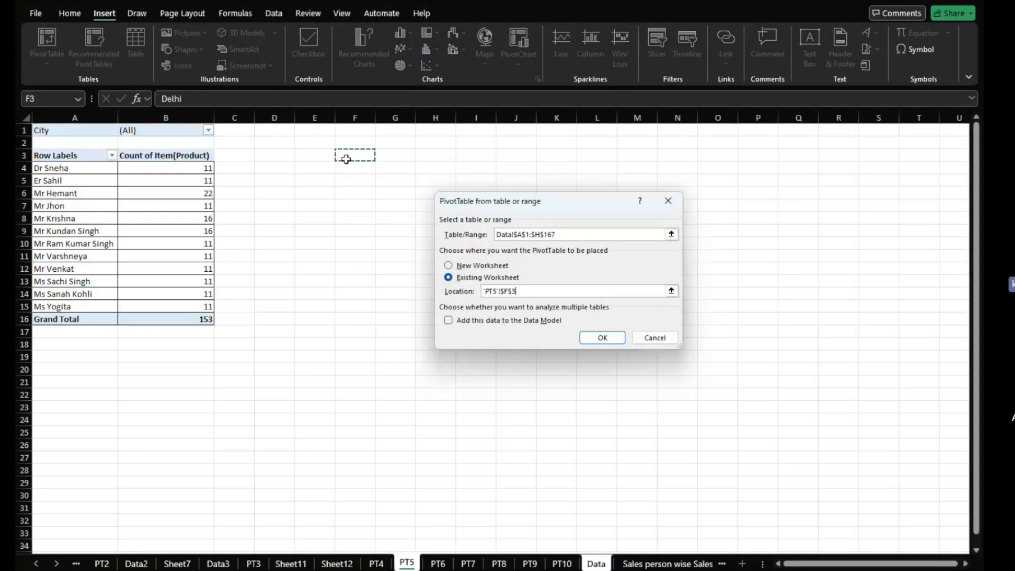
left_click(601, 338)
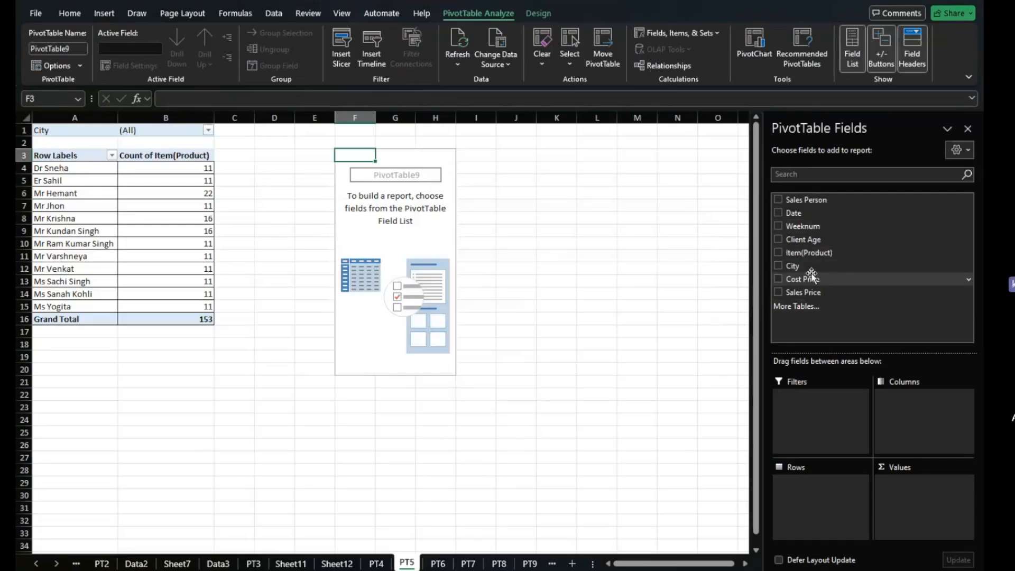
Build the PivotTable with Item(Product) as rows, the sum of Sales Price as values and City as a filter.
left_click_drag(809, 252, 809, 489)
left_click_drag(809, 291, 897, 491)
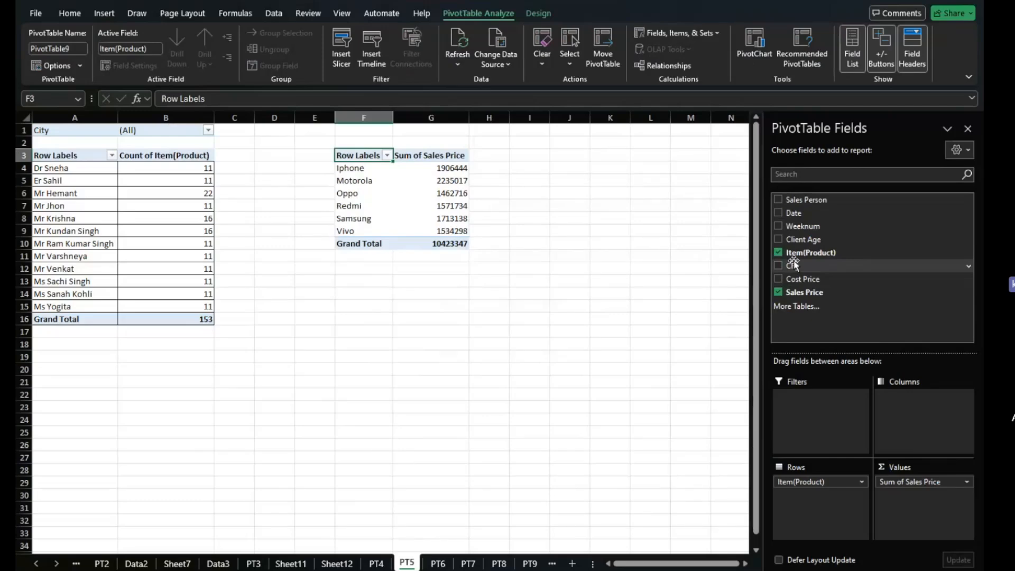
left_click_drag(794, 265, 817, 414)
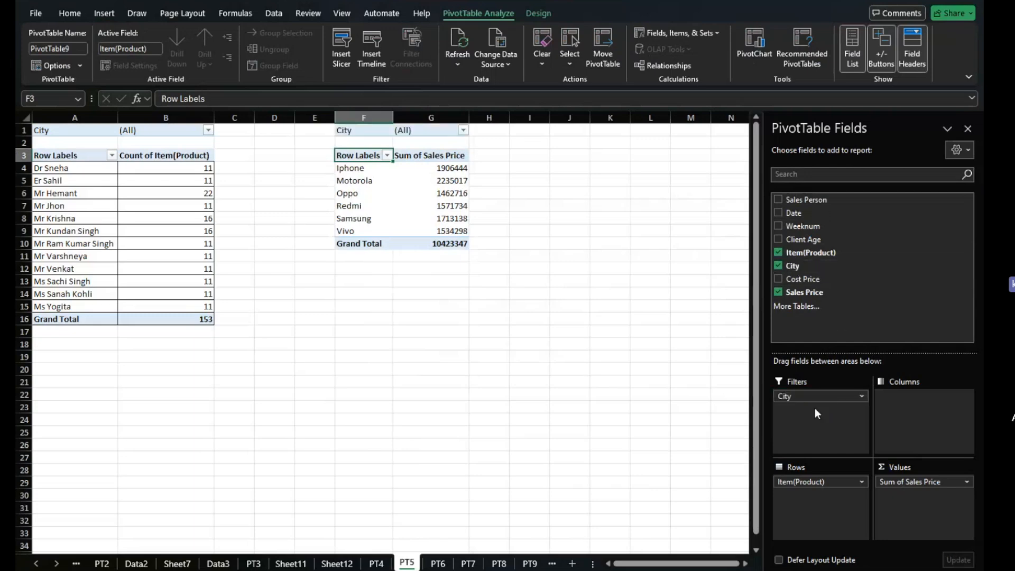
Enable multiple-item selection in the City filter of the product sales PivotTable and show only Delhi.
left_click(463, 131)
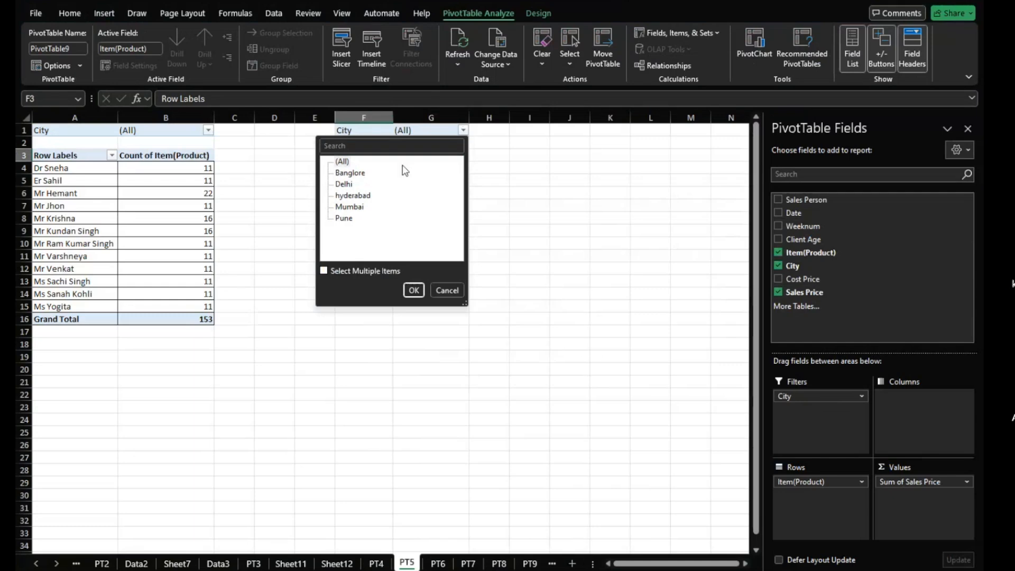
left_click(327, 270)
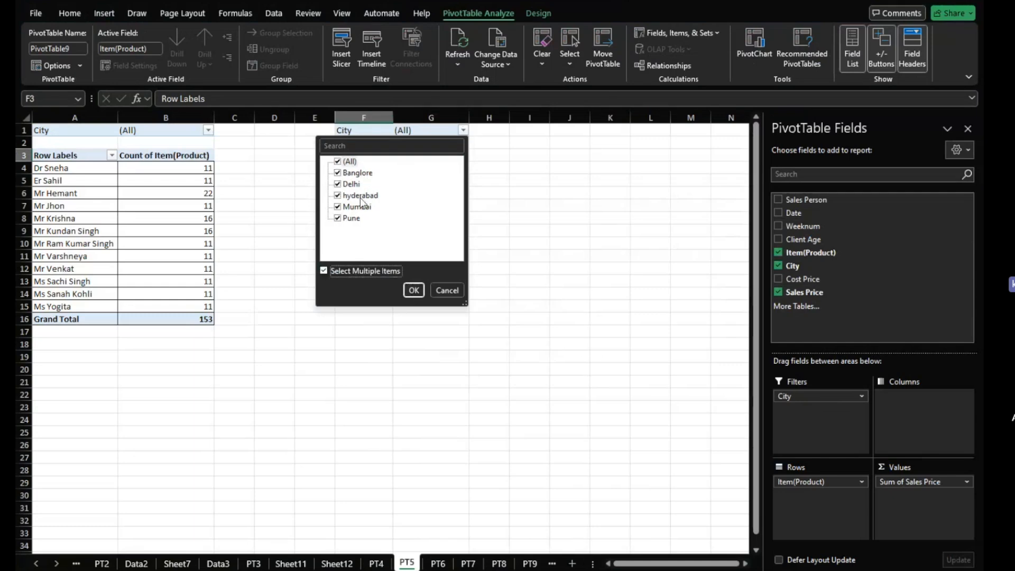
left_click(343, 163)
left_click(338, 162)
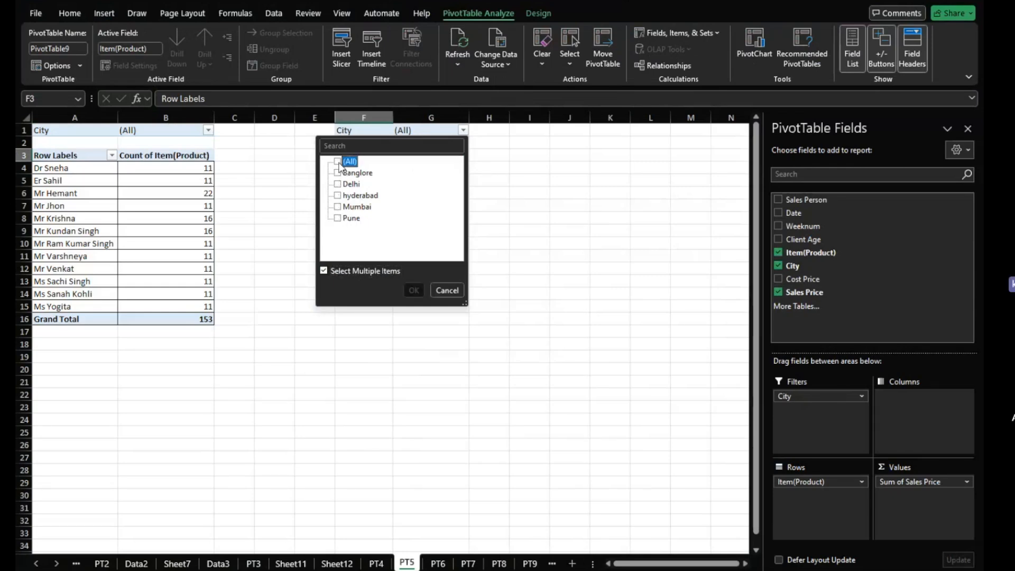
left_click(337, 183)
left_click(410, 287)
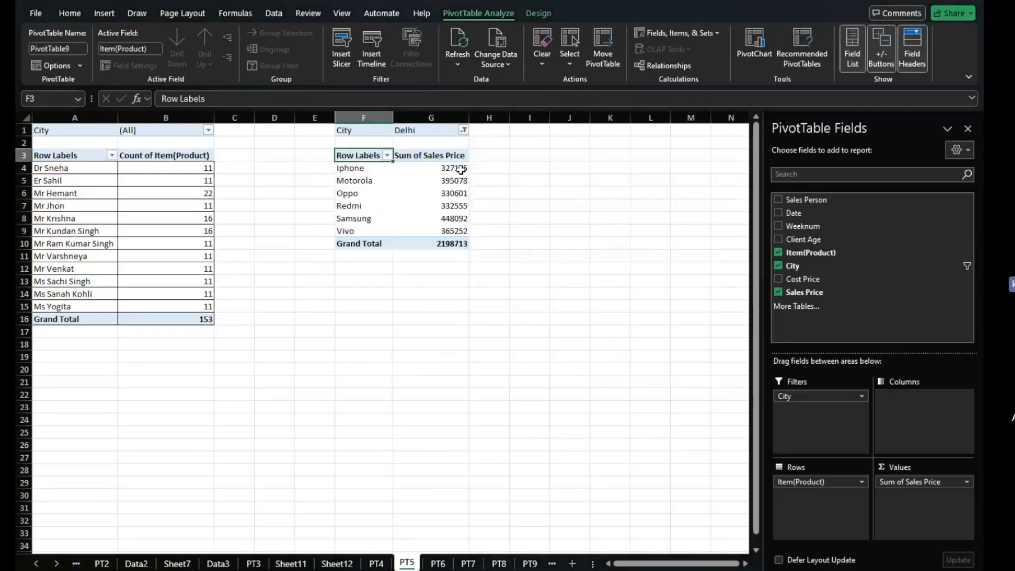
Switch the City filter of the product sales PivotTable to show only Pune.
left_click(463, 130)
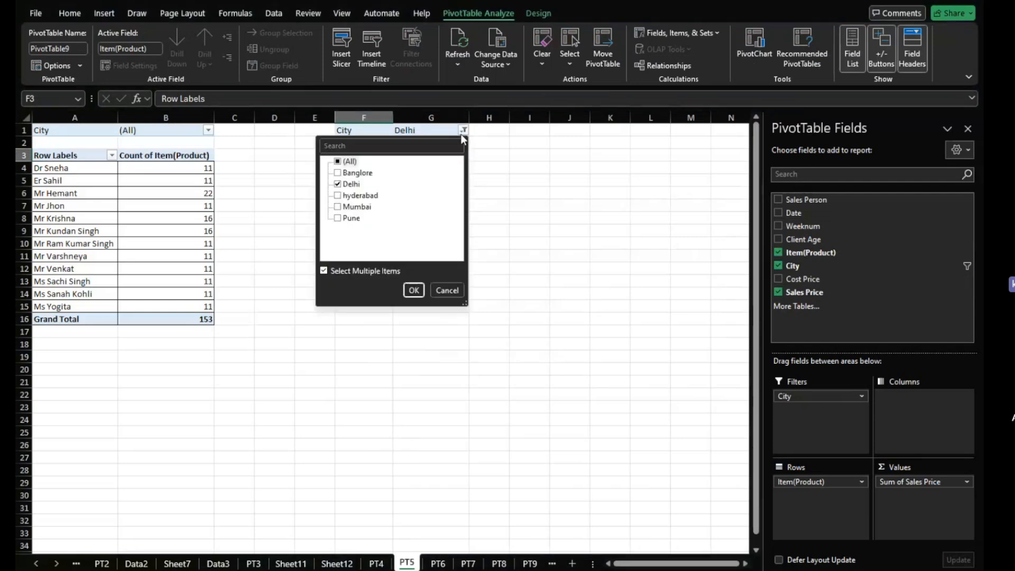
left_click(339, 185)
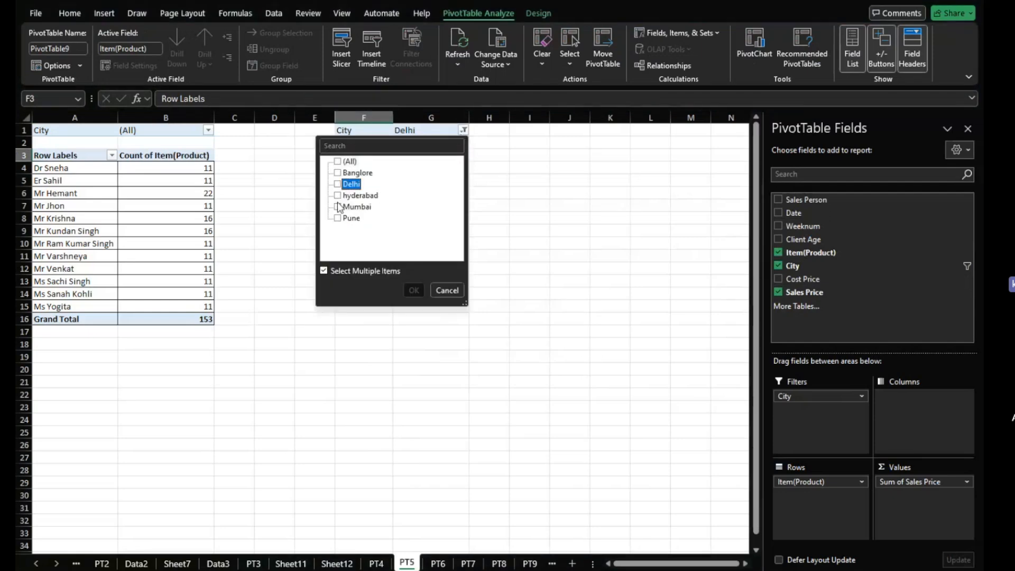
left_click(338, 218)
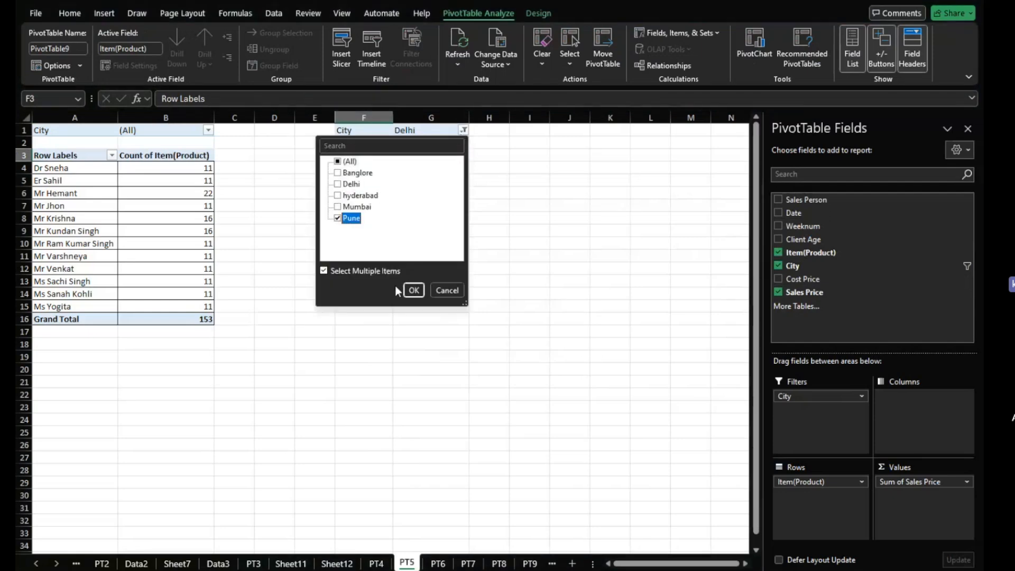
left_click(413, 291)
mouse_move(456, 166)
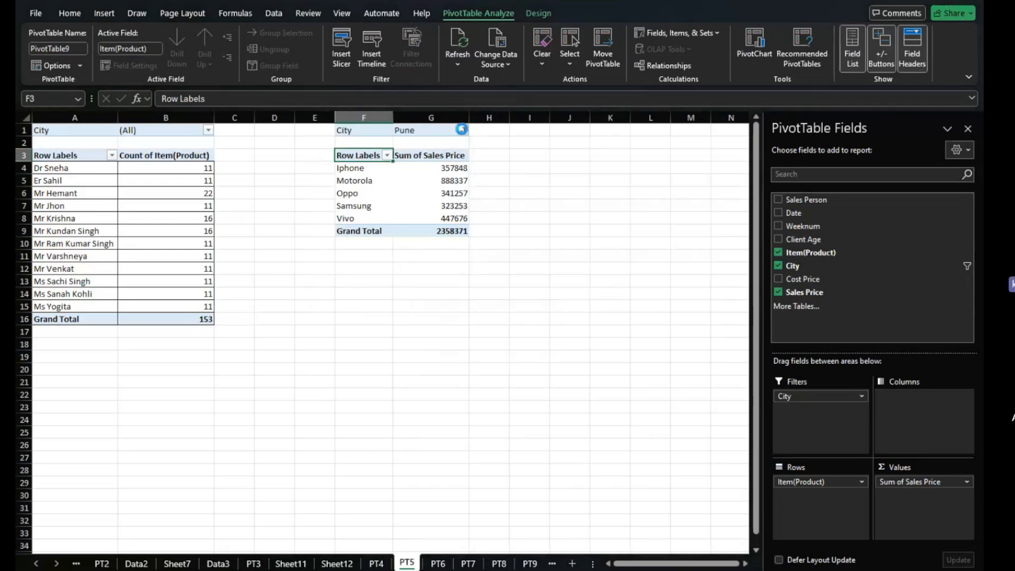
Reset the City filter of the product sales PivotTable to include all cities.
left_click(463, 129)
left_click(348, 162)
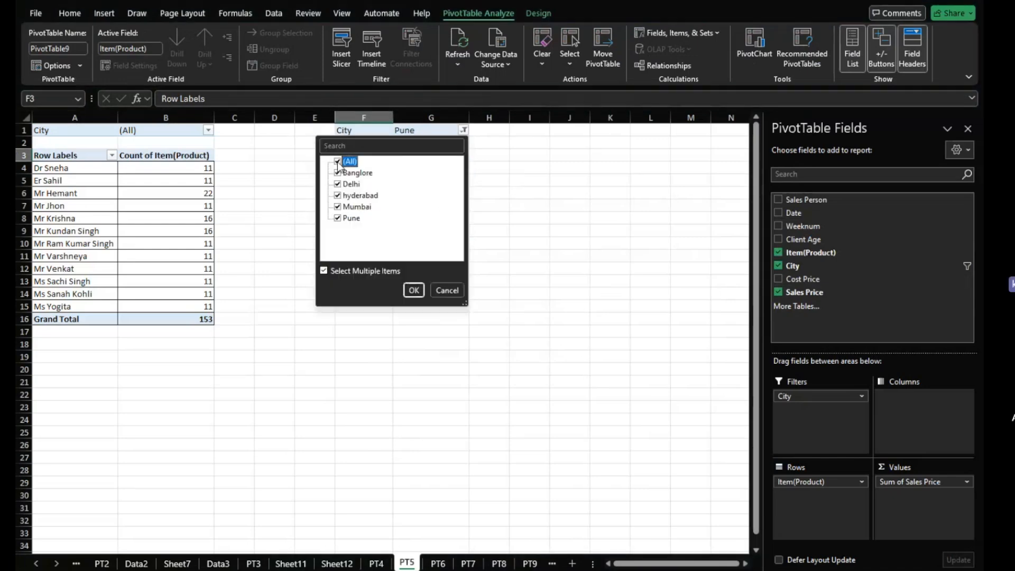
left_click(412, 291)
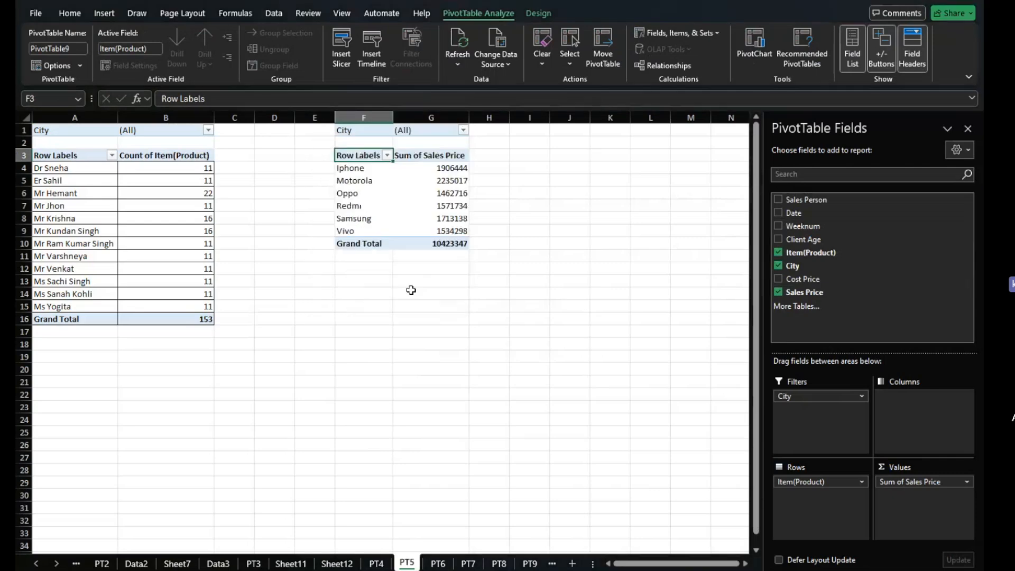
left_click(411, 290)
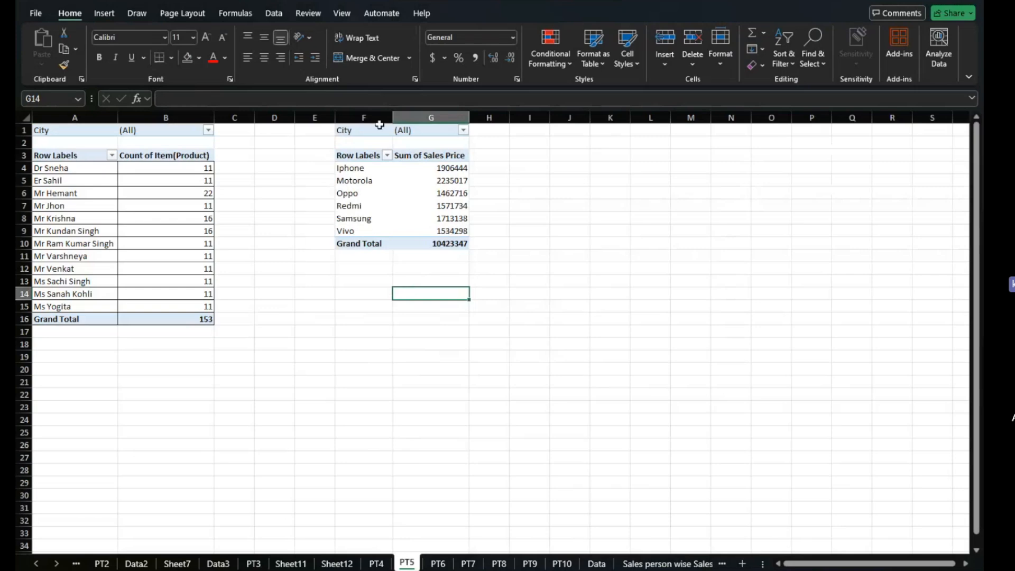
Rename the PT5 sheet as Pivot Table with Filter.
left_click(597, 565)
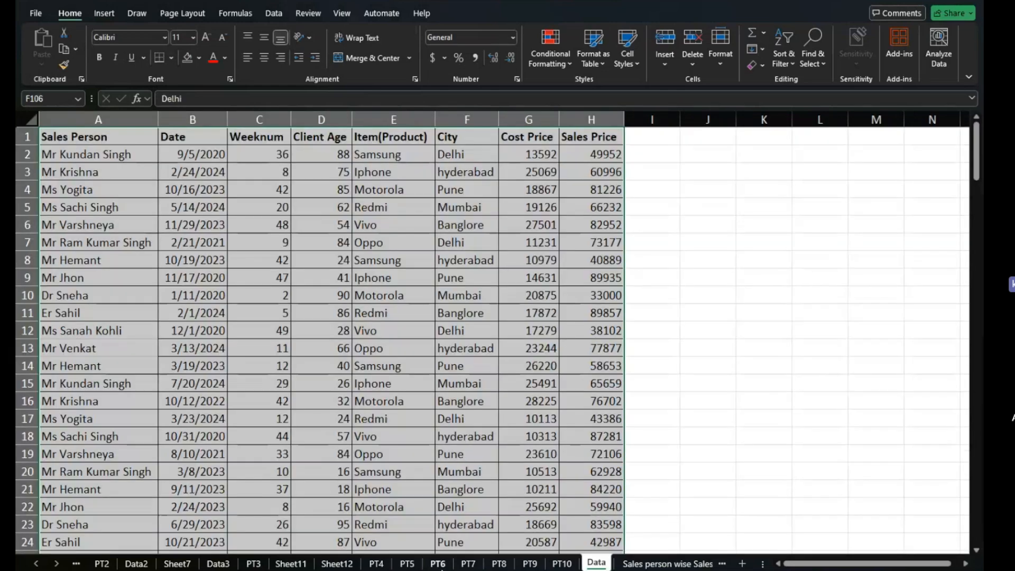
left_click(406, 564)
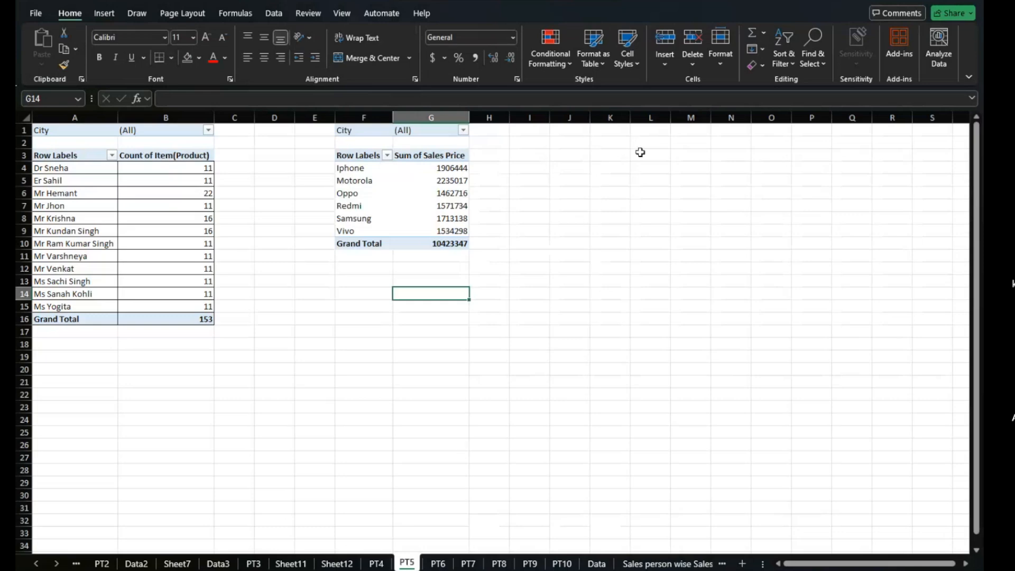
double_click(406, 563)
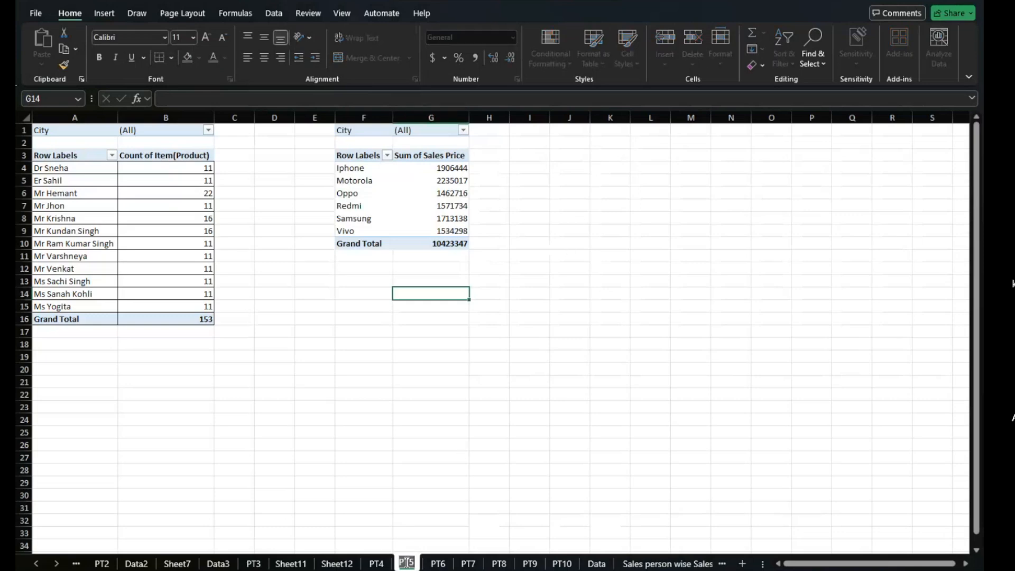
type("Pivot Table with Fil")
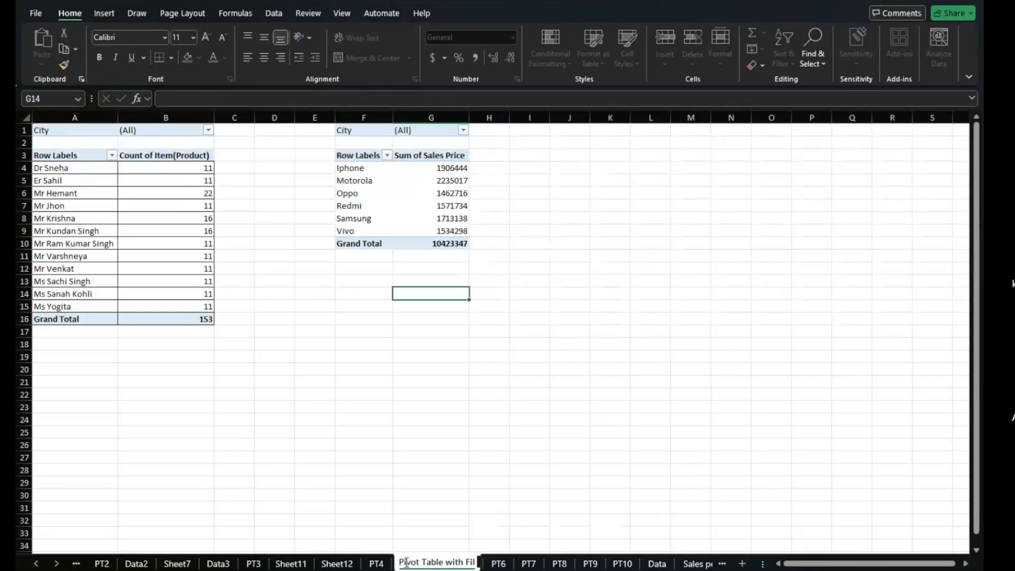
type("ter")
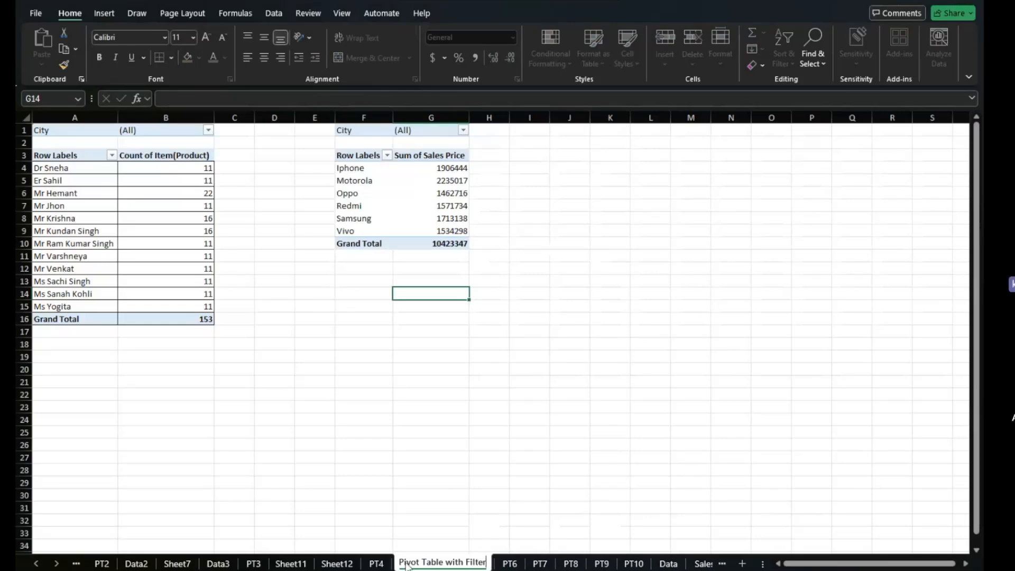
key("Return")
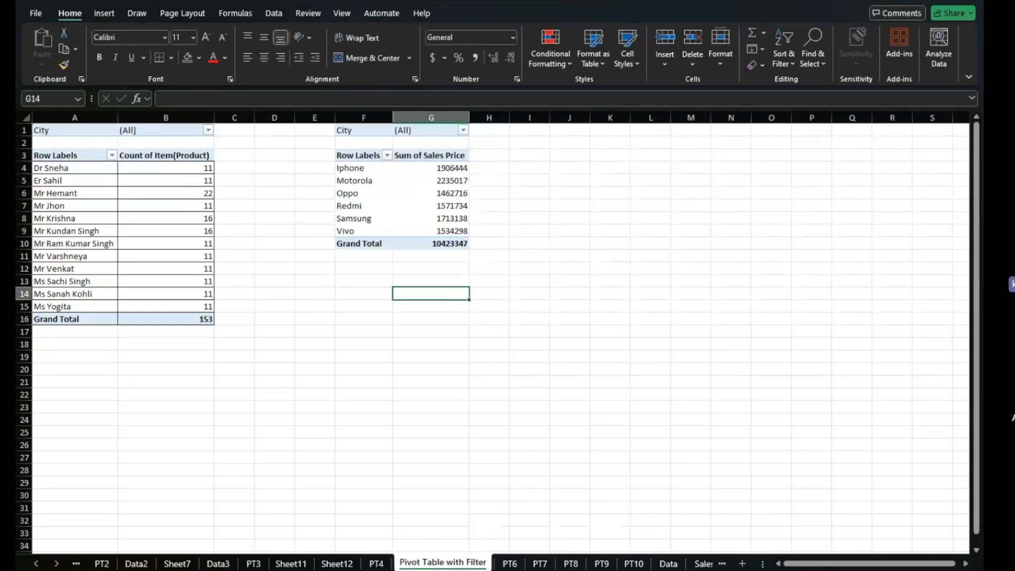
Insert a PivotTable based on Data!A1:H167 in the existing Pivot Table with Filter worksheet at cell J3.
left_click(668, 563)
left_click(105, 14)
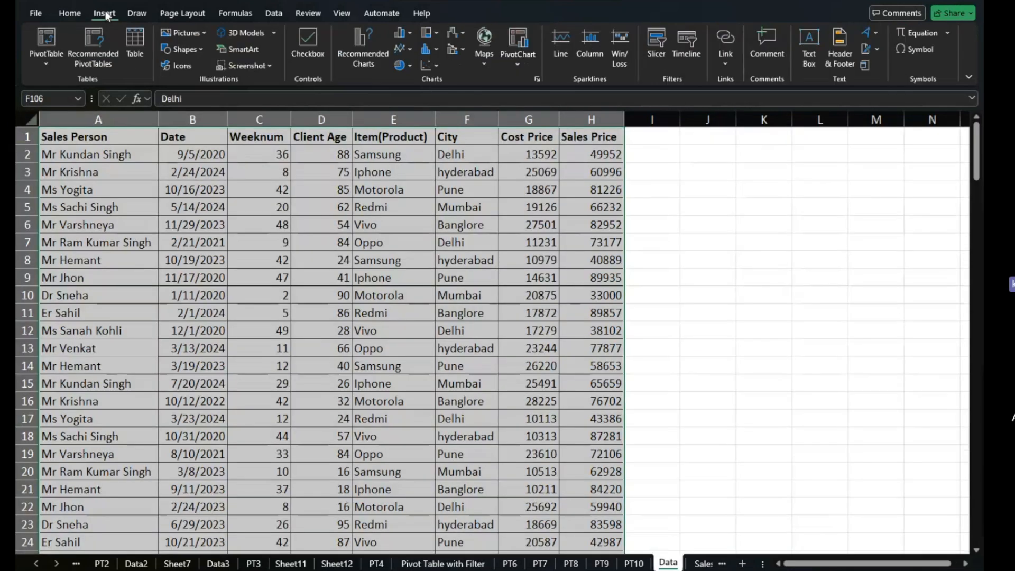
left_click(51, 37)
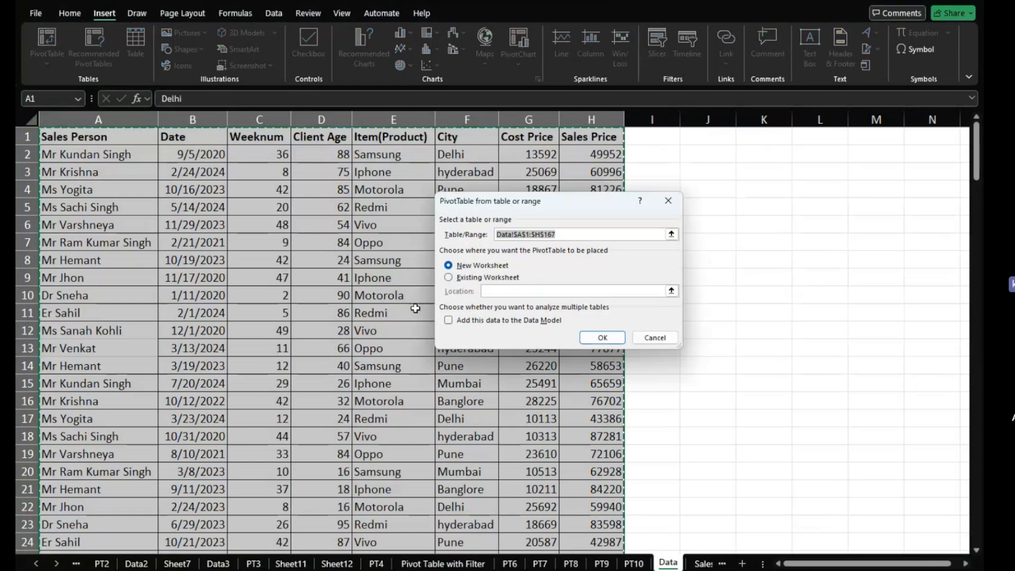
left_click(476, 277)
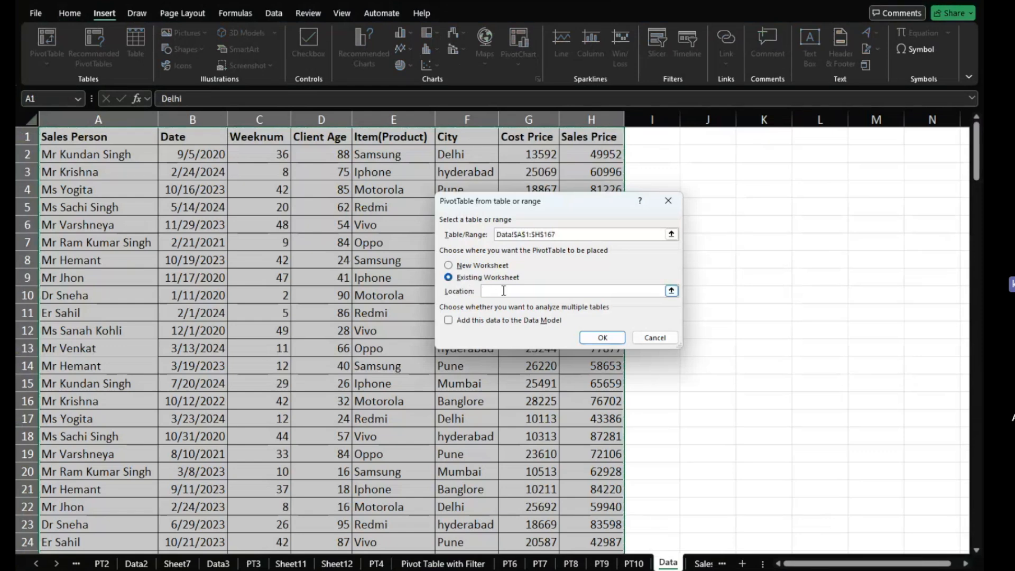
left_click(443, 563)
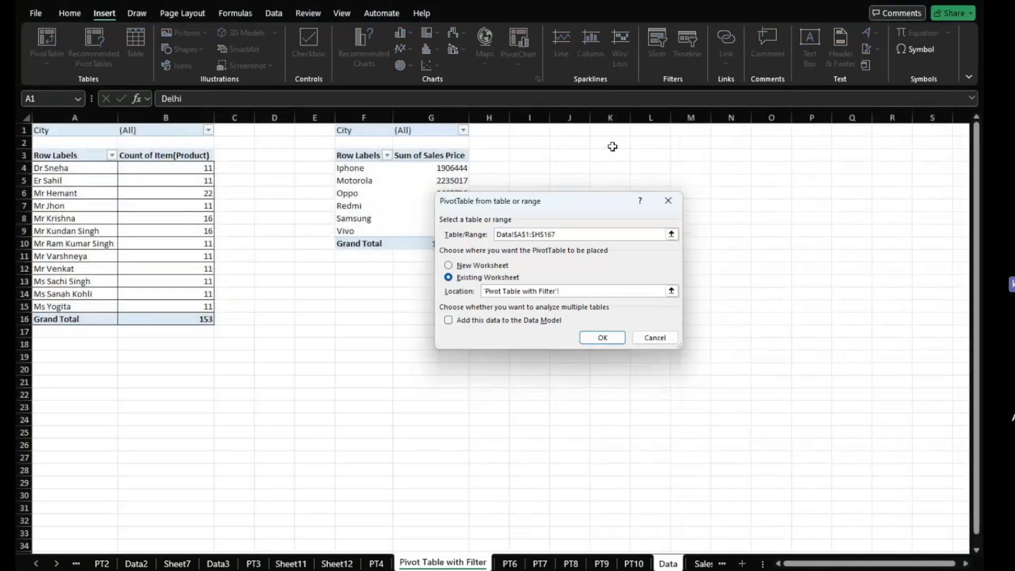
left_click(575, 156)
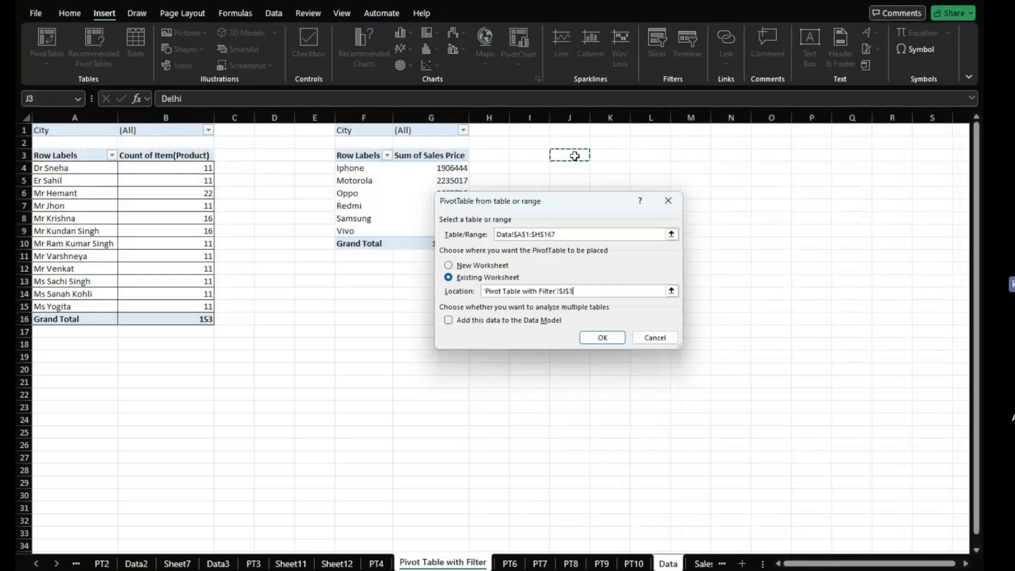
left_click(602, 338)
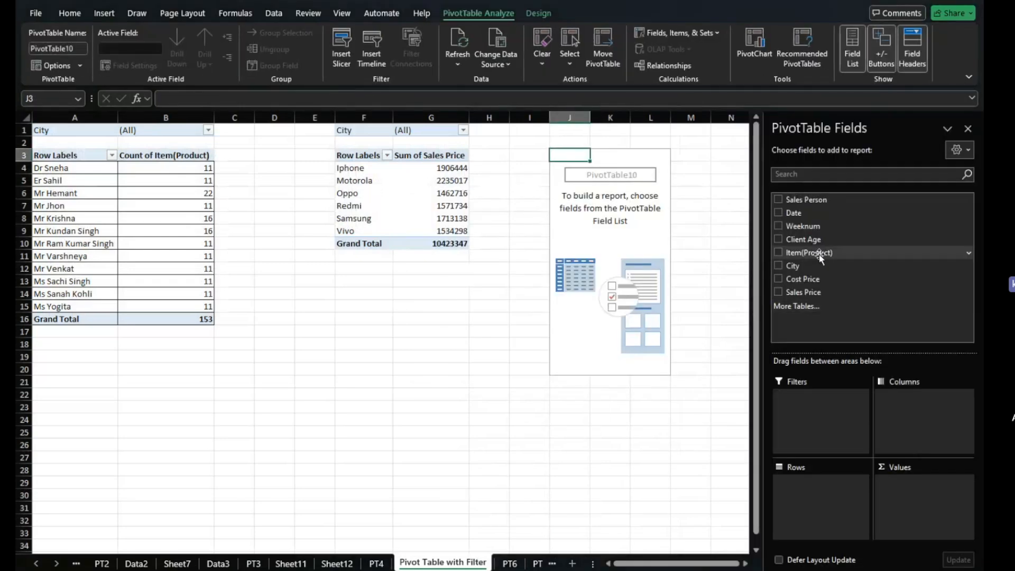
Build the PivotTable at J3 with Sales Person as rows, the sum of Sales Price as values and Item(Product) as a filter.
left_click_drag(819, 206, 805, 489)
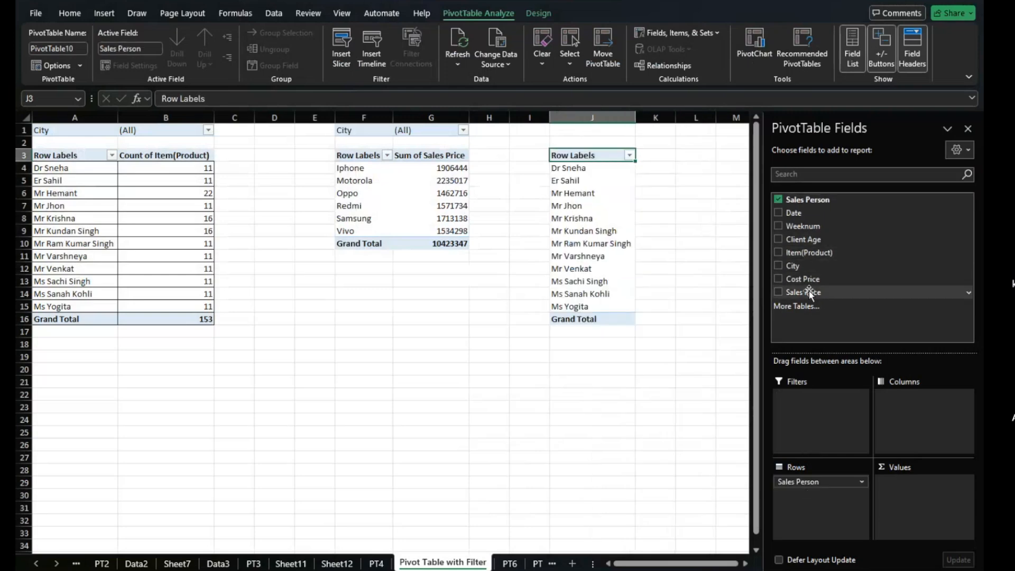
left_click_drag(805, 292, 911, 497)
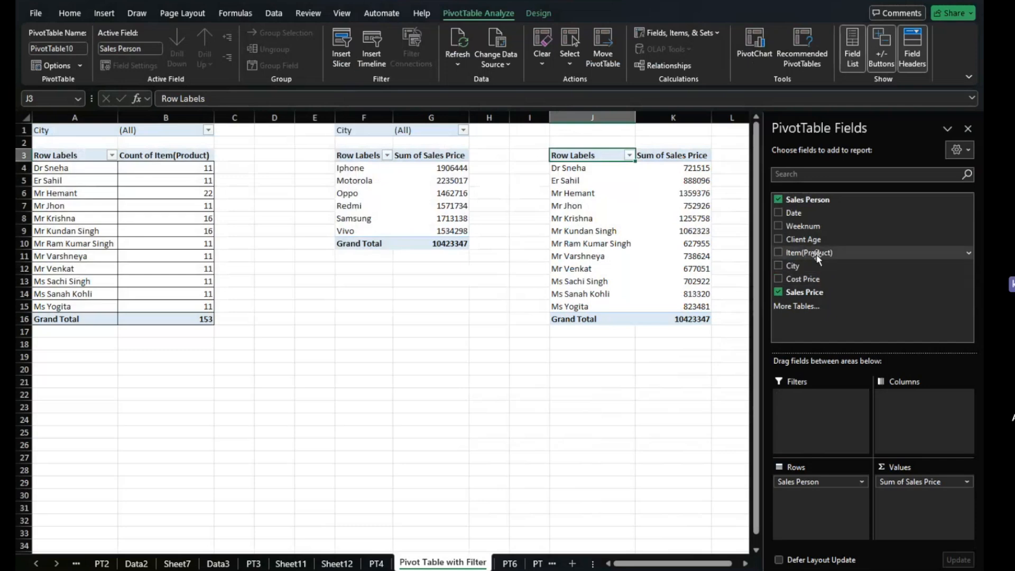
left_click_drag(817, 258, 816, 402)
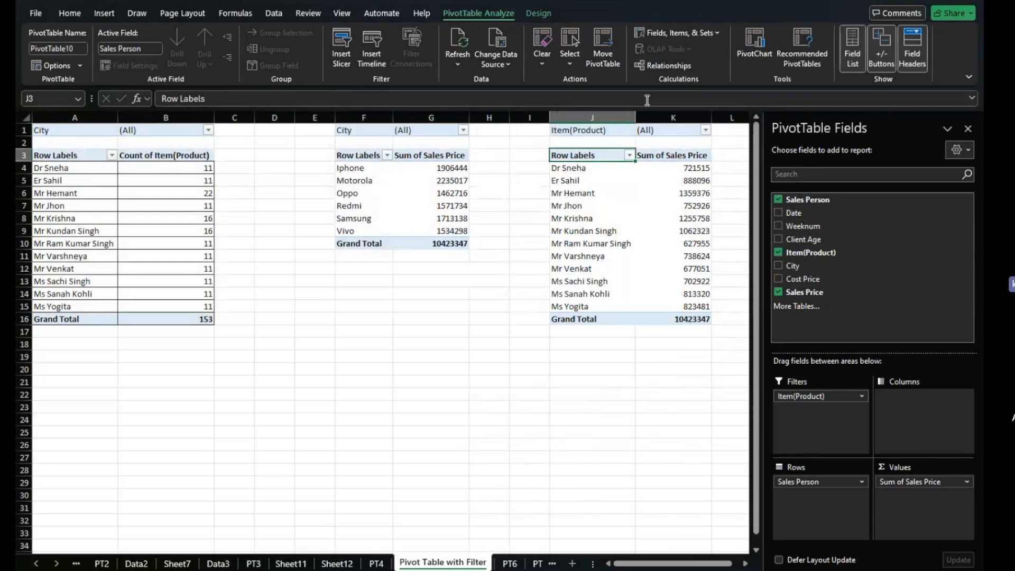
Enable multiple-item selection in the Item(Product) filter of the sales person PivotTable and show only Iphone.
left_click(705, 131)
left_click(589, 175)
left_click(566, 272)
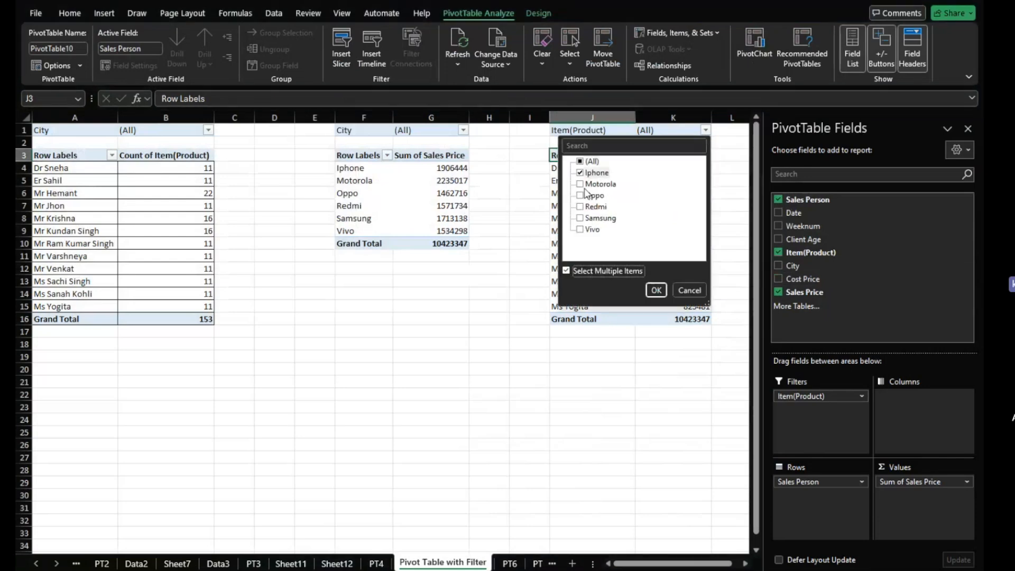
left_click(656, 290)
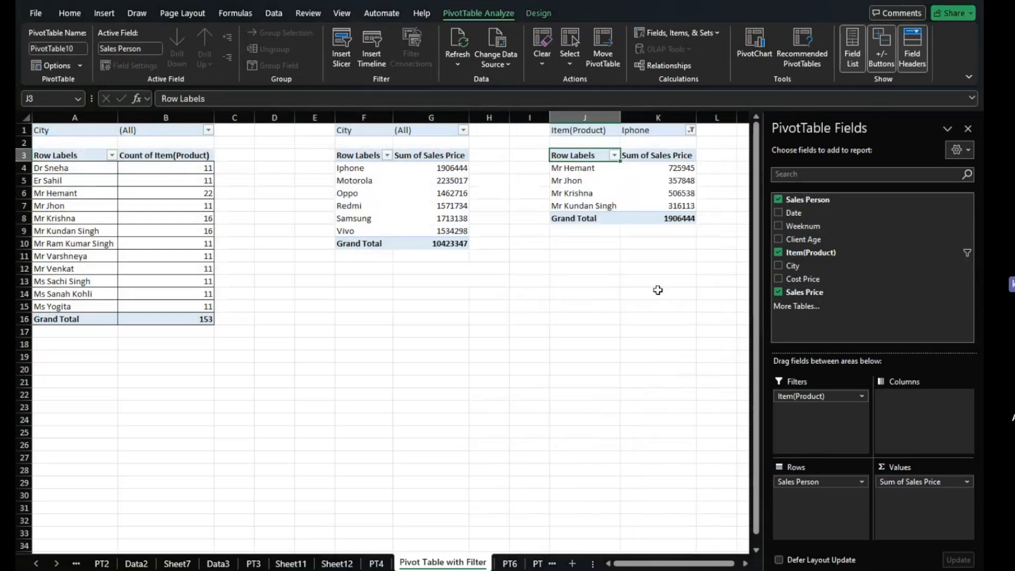
Set the Item(Product) filter of the sales person PivotTable to Redmi only, and close the field list.
left_click(690, 130)
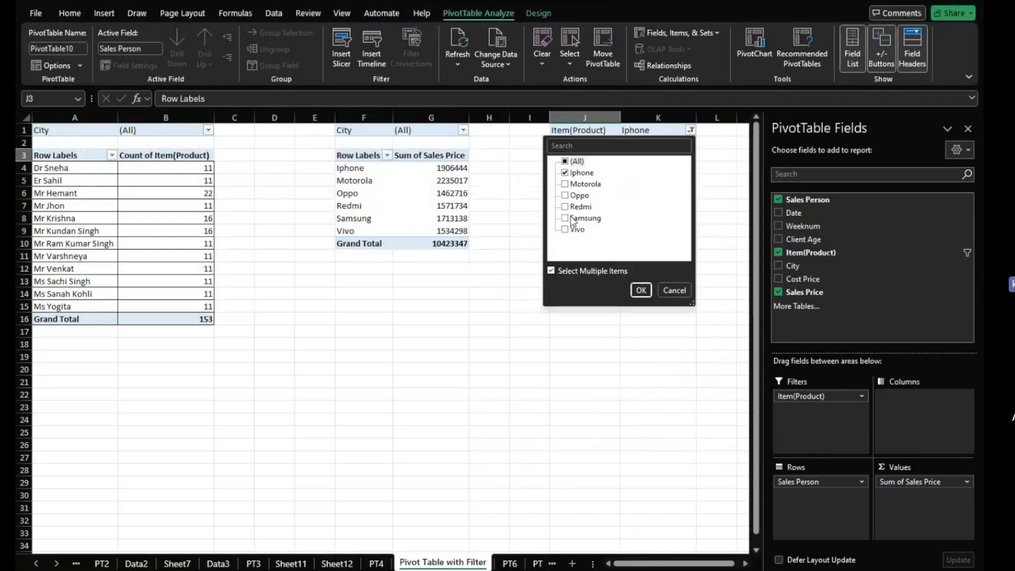
left_click(566, 173)
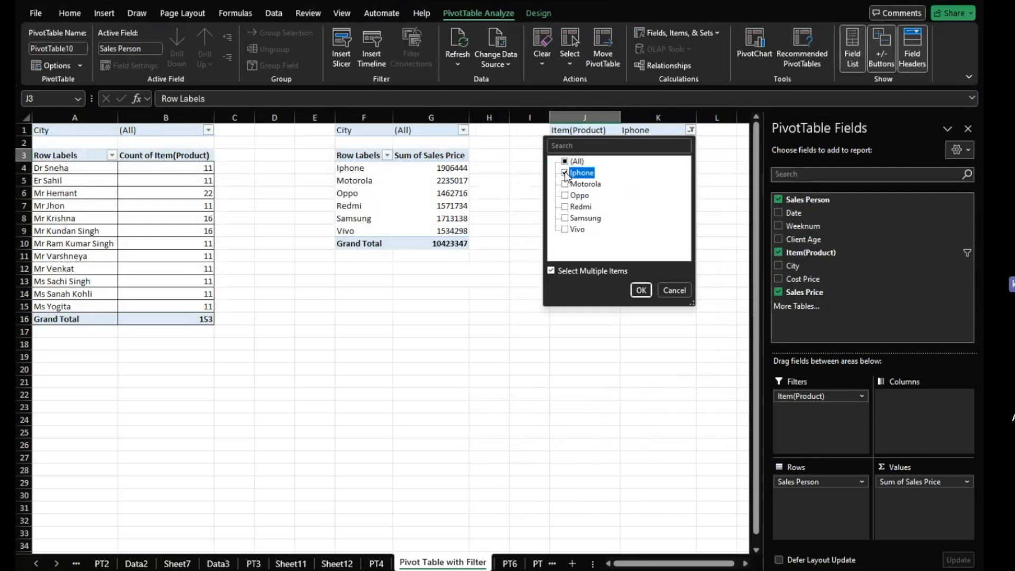
left_click(565, 207)
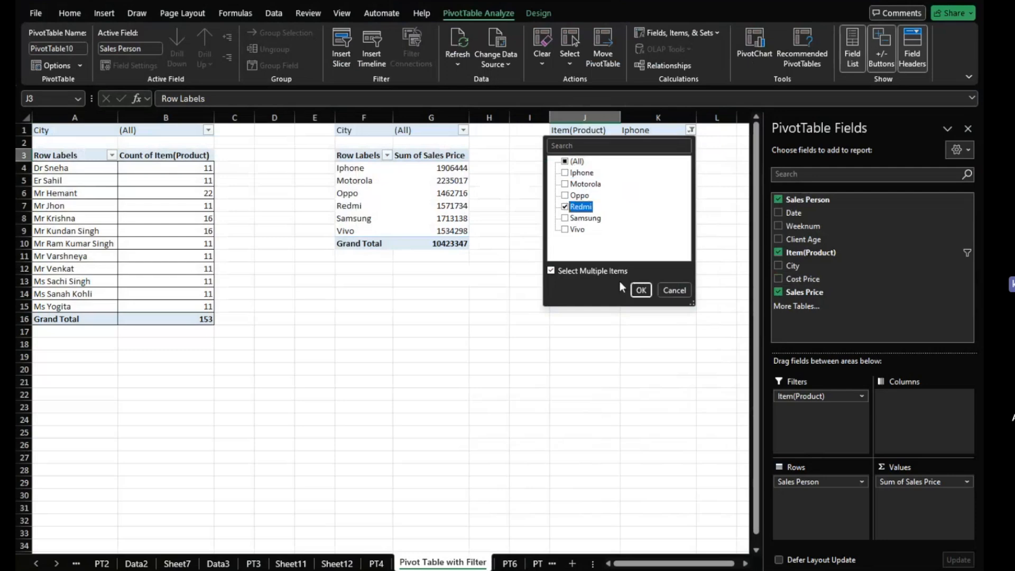
left_click(641, 290)
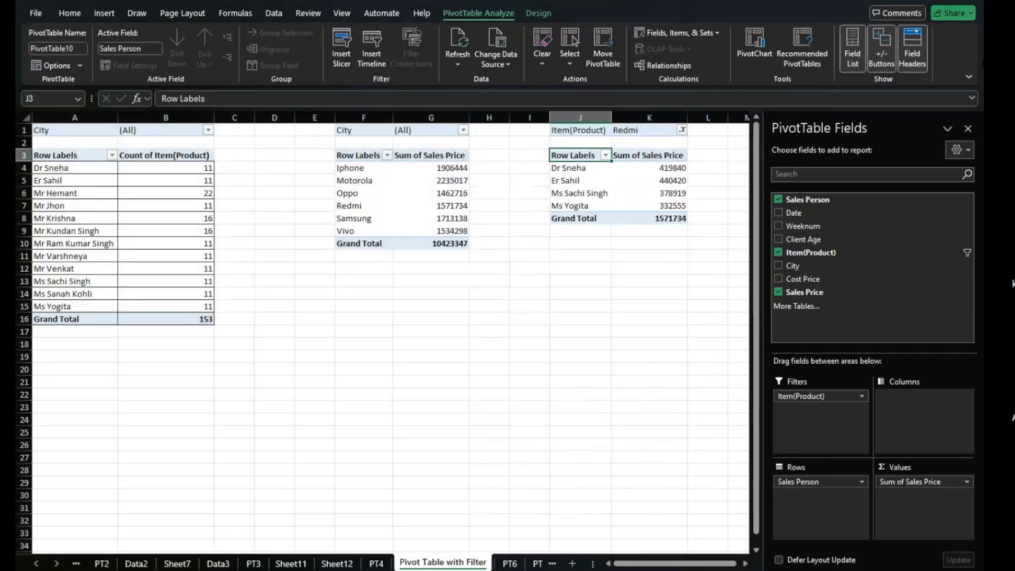
left_click(969, 130)
Fill the topics in A1:A6 of Sheet1 with the standard light blue color.
left_click(695, 564)
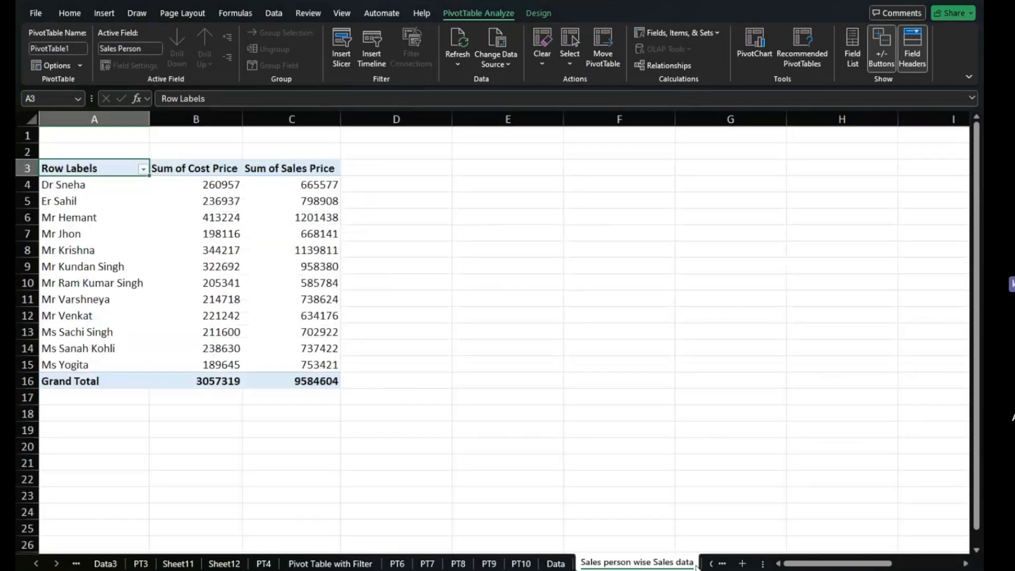
scroll(682, 568, "right", 2)
scroll(682, 568, "left", 2)
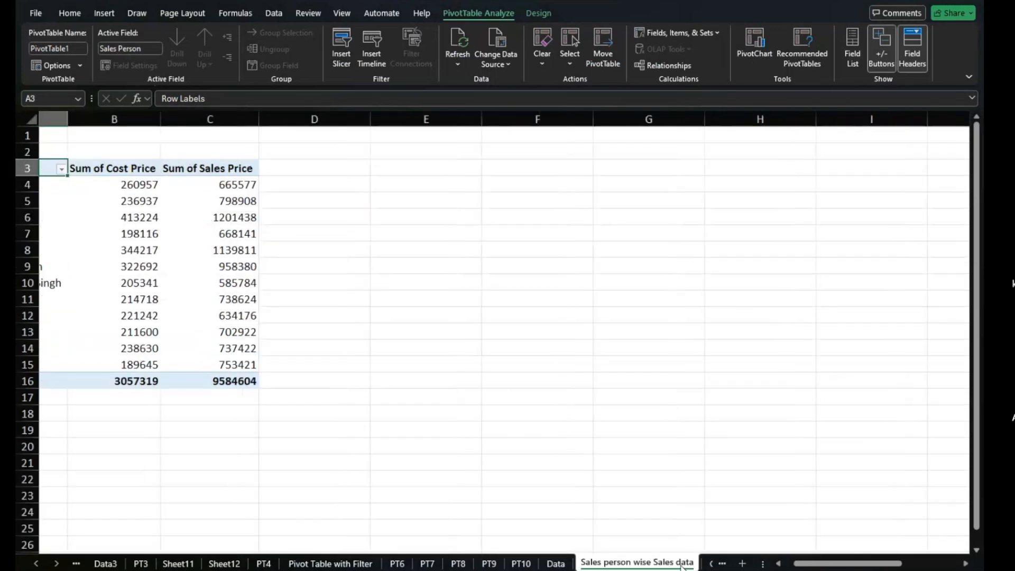
left_click(721, 565)
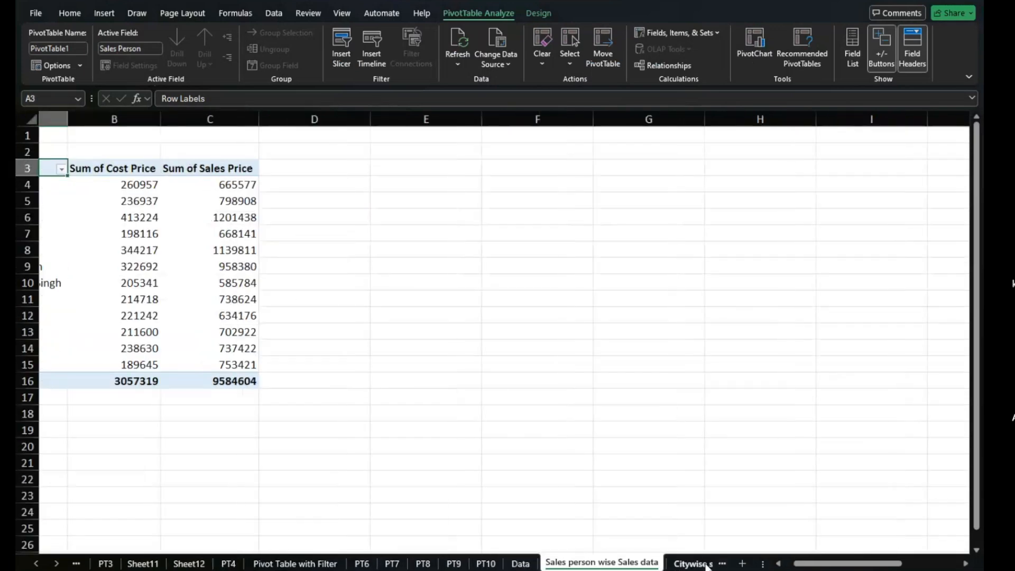
left_click(706, 564)
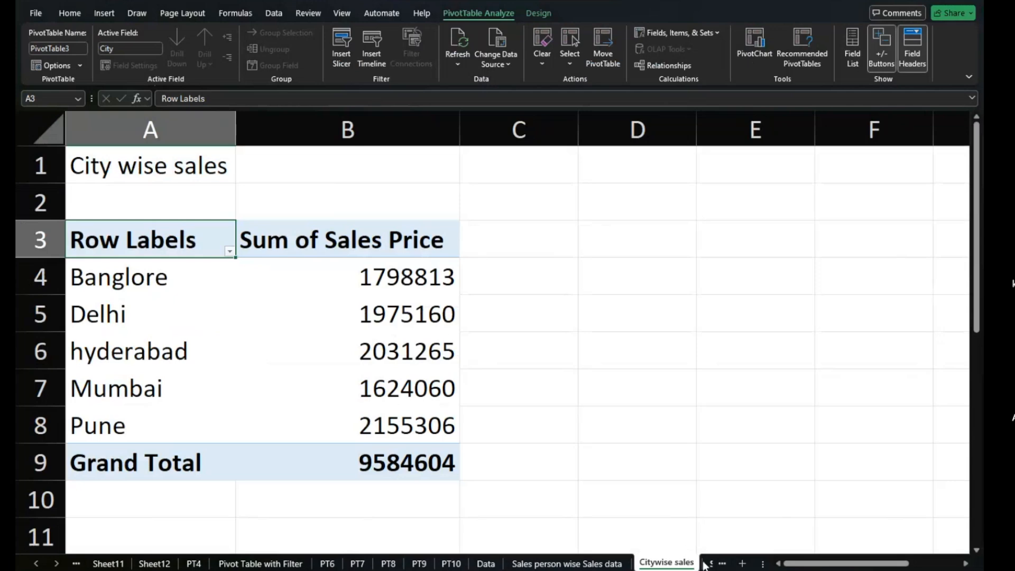
left_click(706, 565)
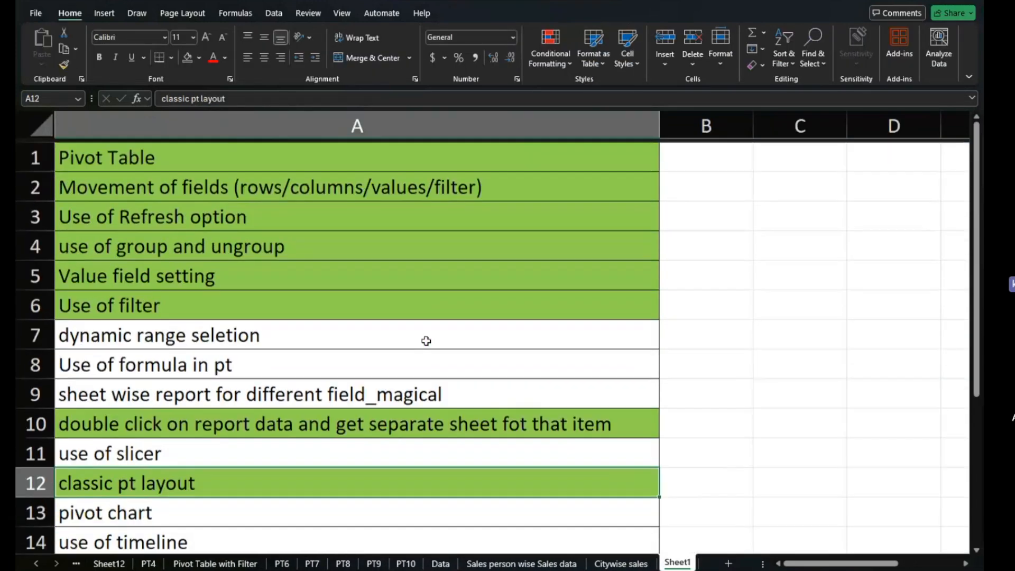
scroll(327, 248, "up", 1)
left_click_drag(238, 154, 234, 302)
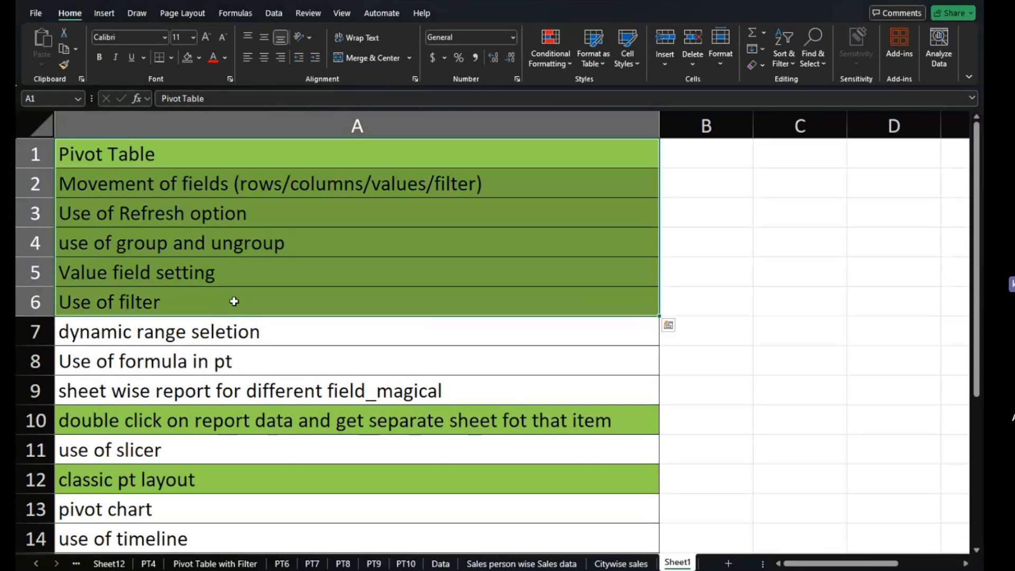
left_click(199, 57)
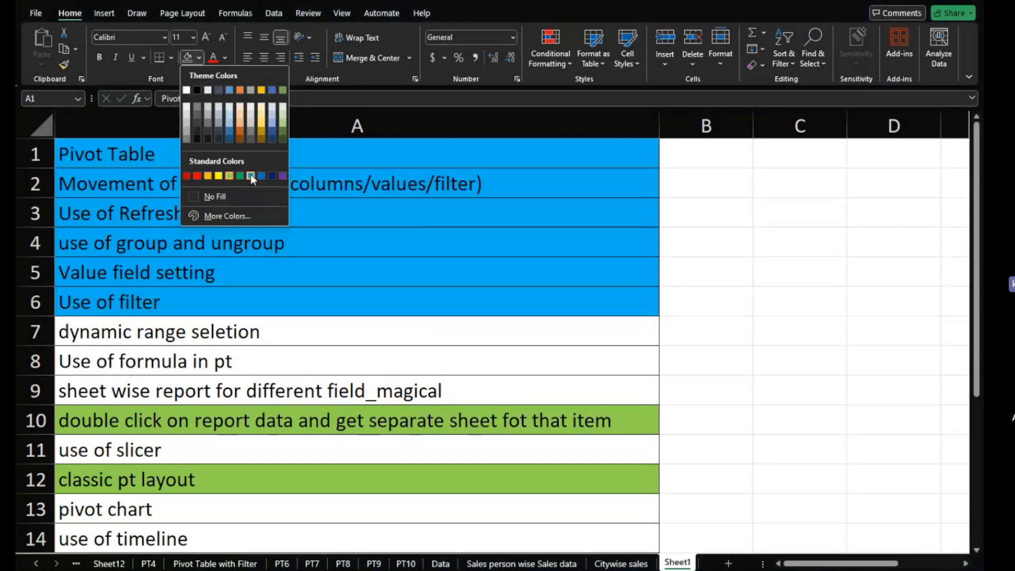
left_click(251, 176)
left_click(295, 265)
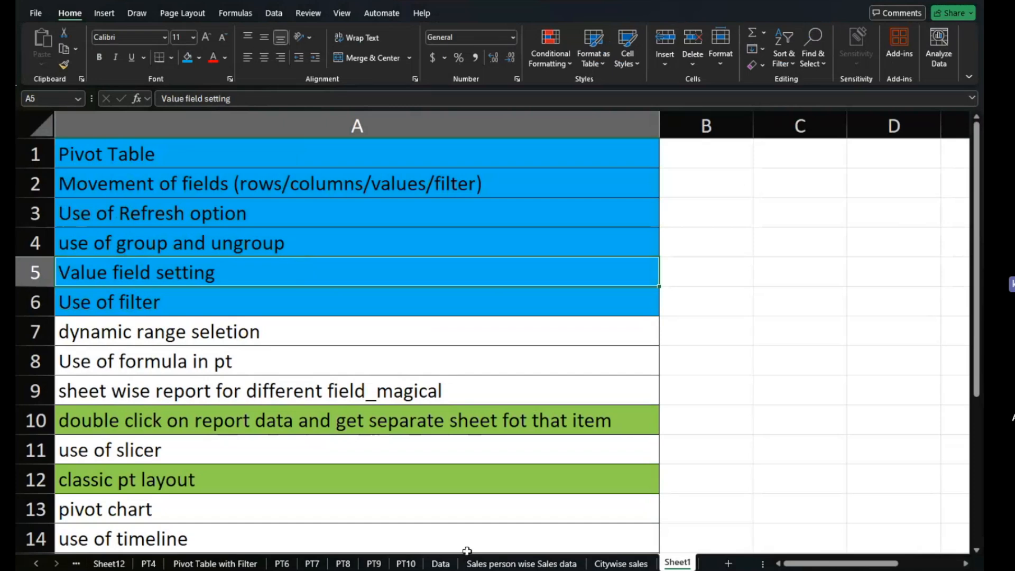
Remove the fill from the "use of group and ungroup" and "Value field setting" topics in A4:A5 of Sheet1.
left_click(228, 233)
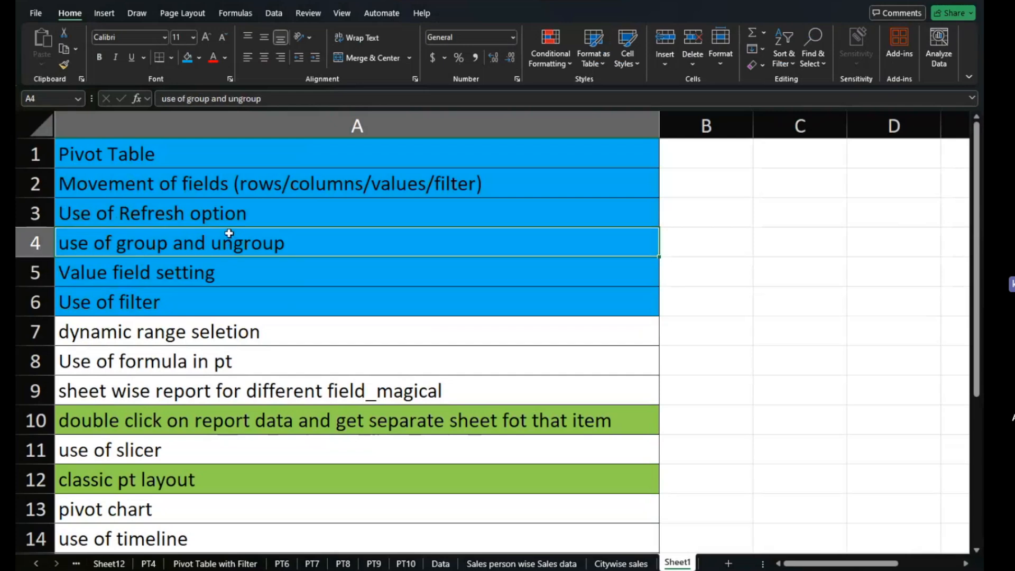
left_click(196, 274)
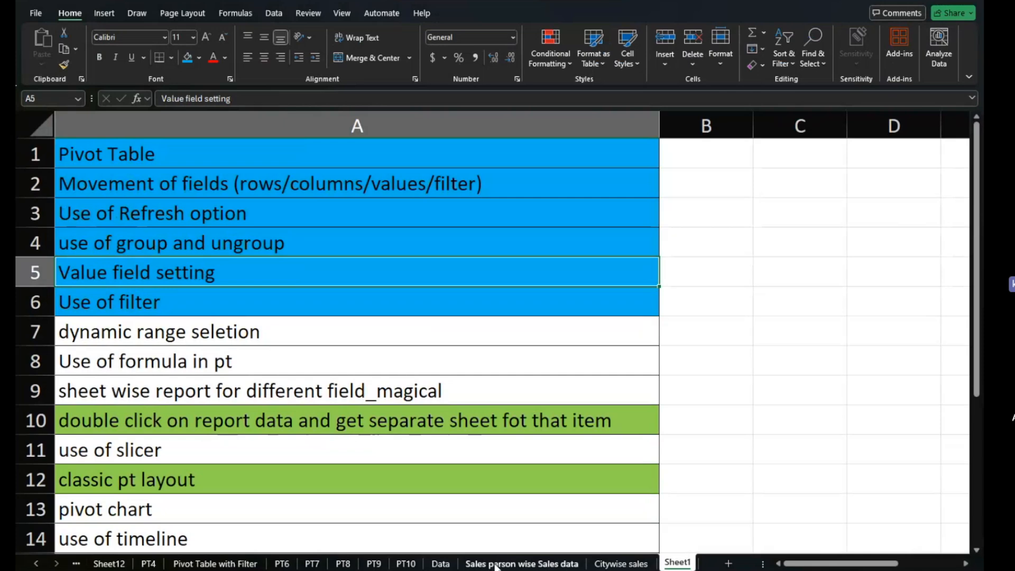
left_click(425, 255)
left_click_drag(425, 256, 423, 271)
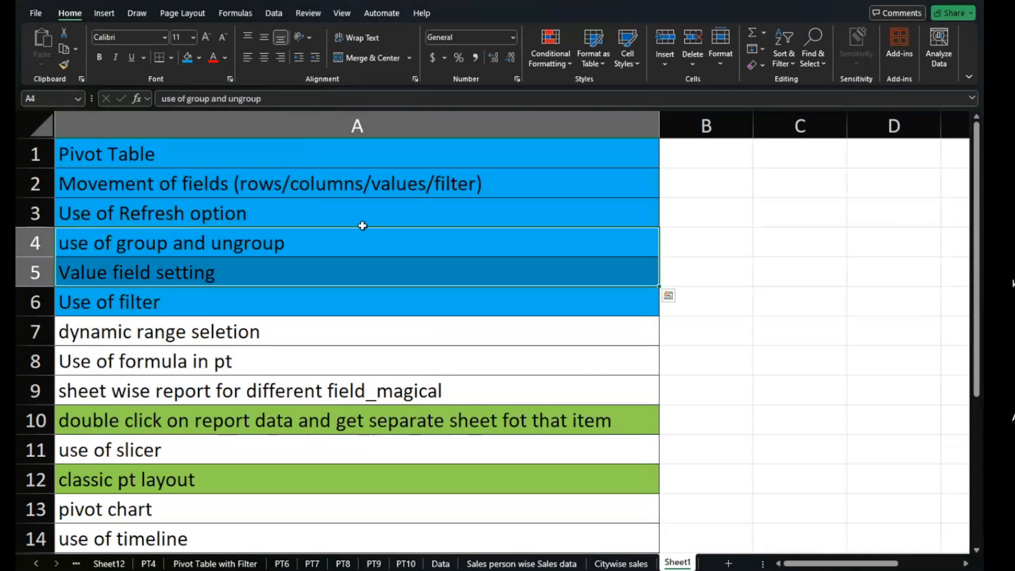
left_click(200, 58)
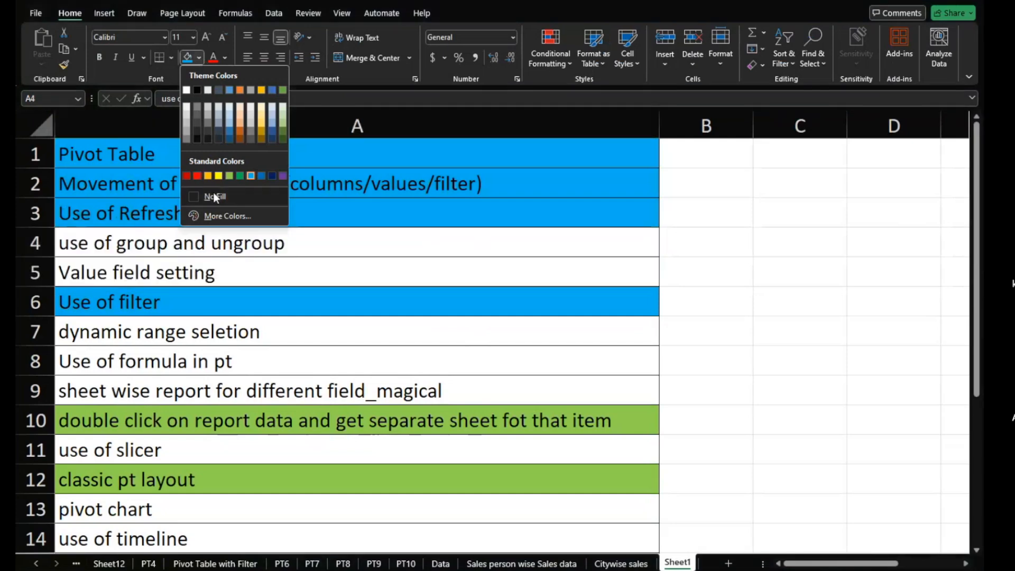
left_click(214, 196)
left_click(442, 252)
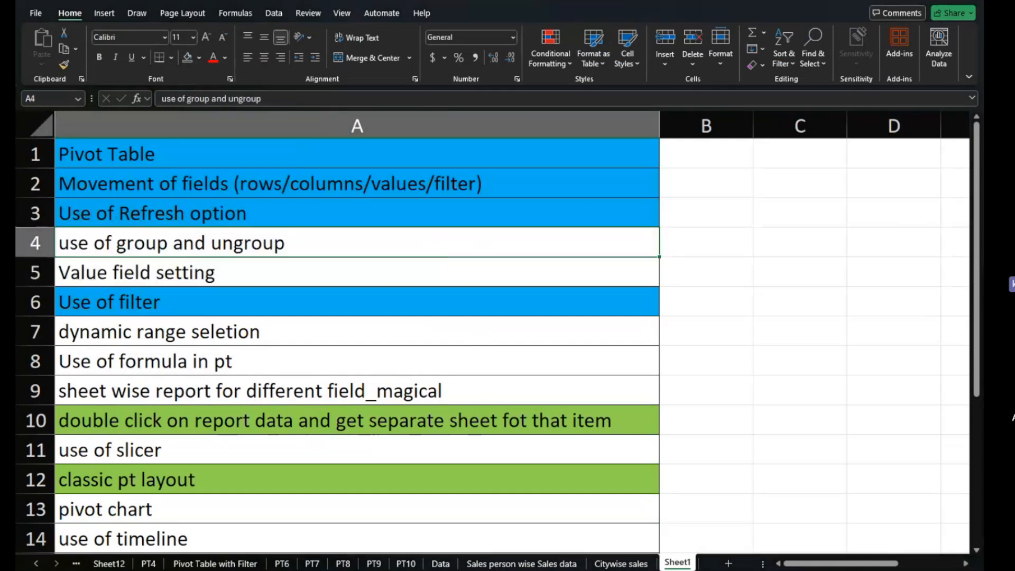
Insert a PivotTable based on Data!A1:H167 in a new worksheet.
left_click(439, 564)
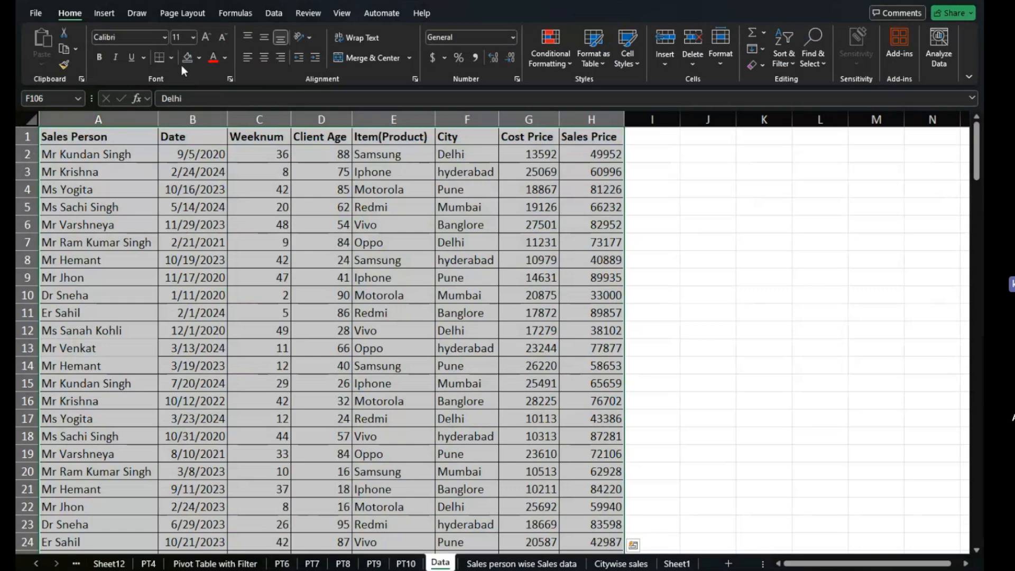
left_click(107, 15)
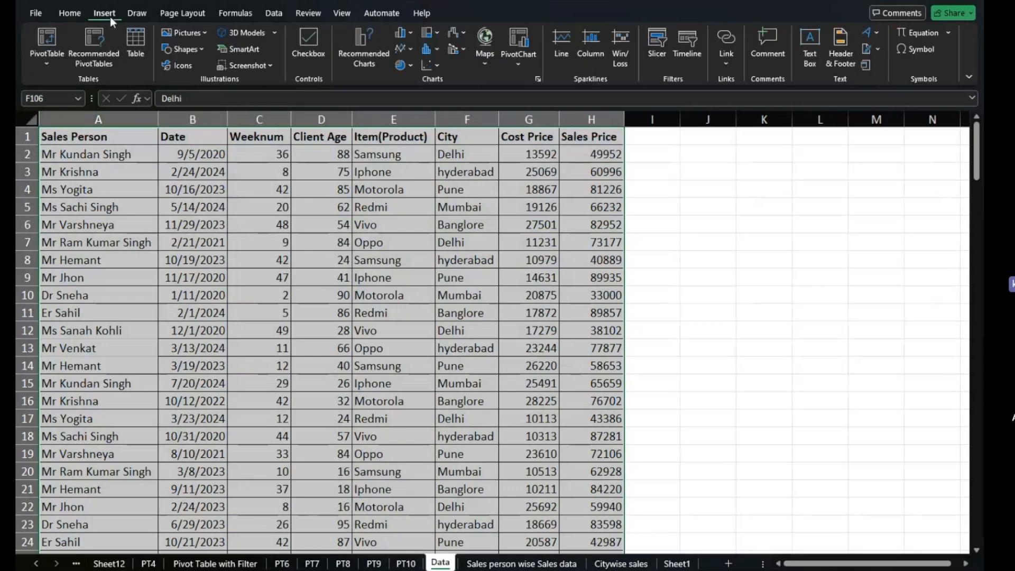
left_click(47, 42)
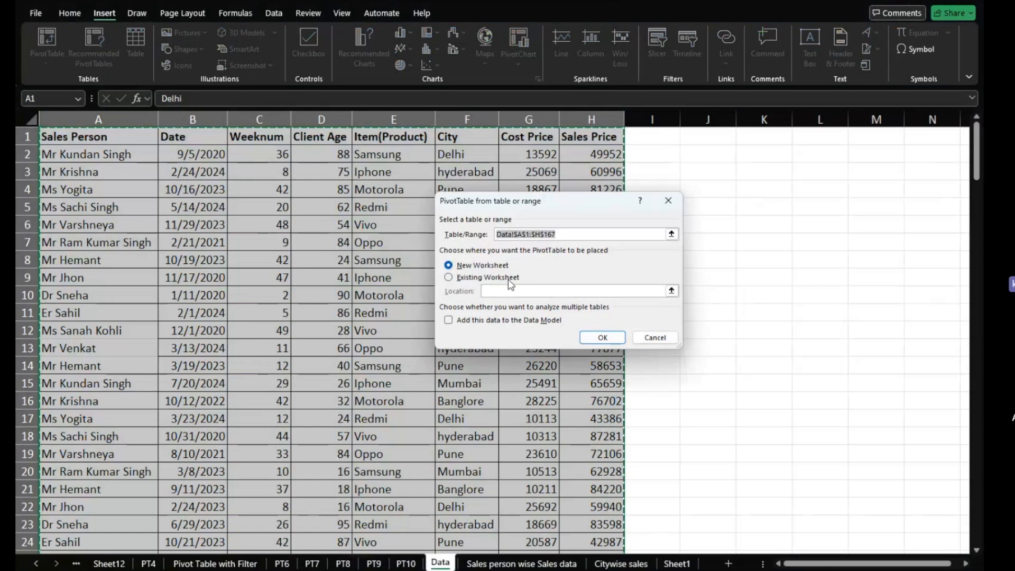
left_click(603, 341)
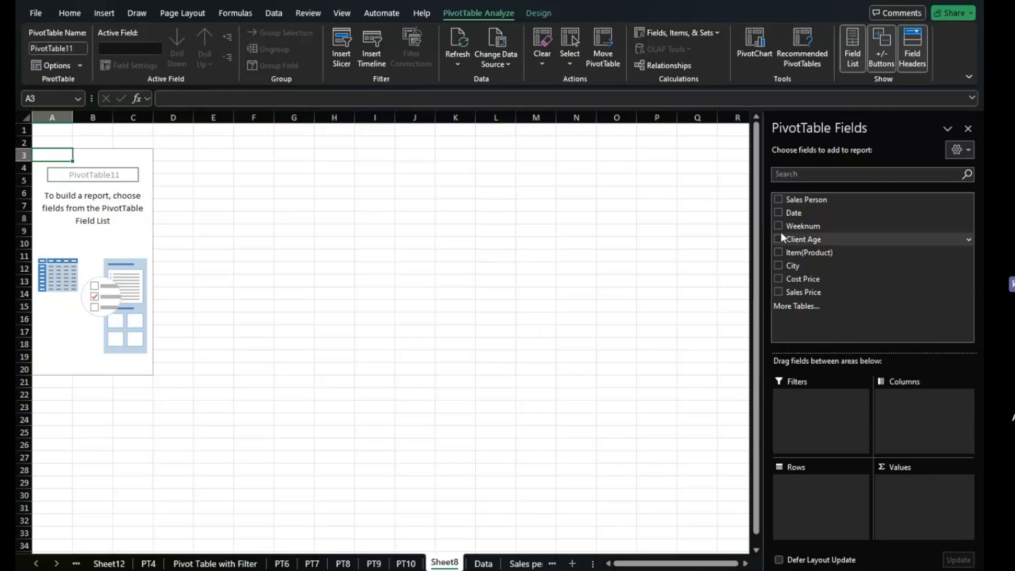
left_click_drag(806, 199, 811, 481)
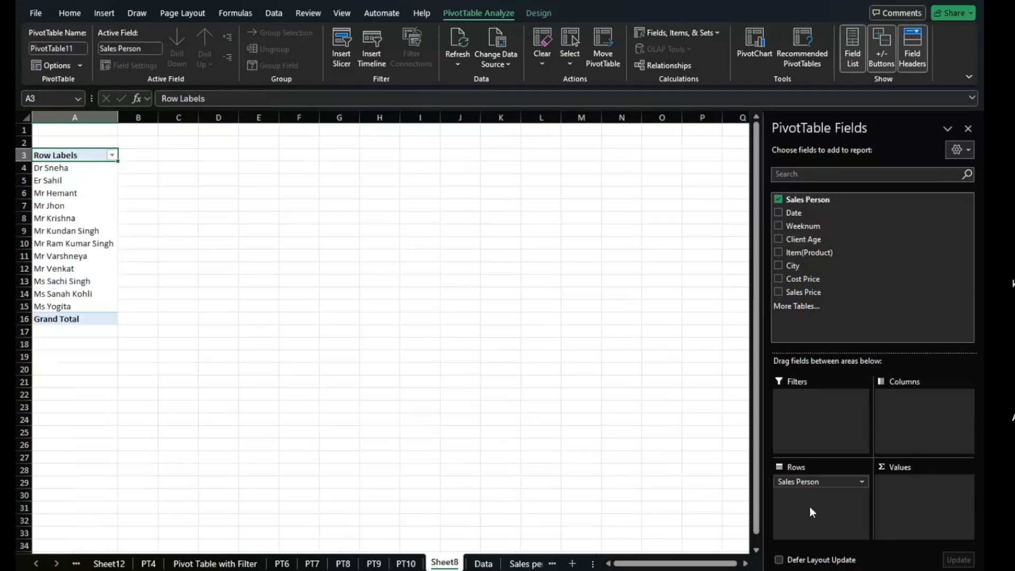
left_click_drag(804, 216, 842, 500)
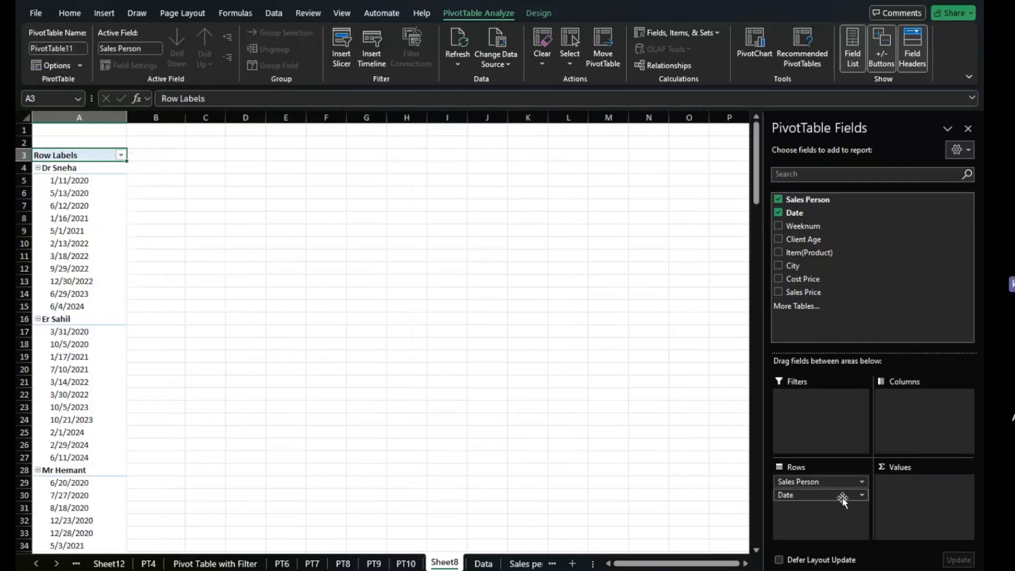
left_click_drag(843, 500, 889, 285)
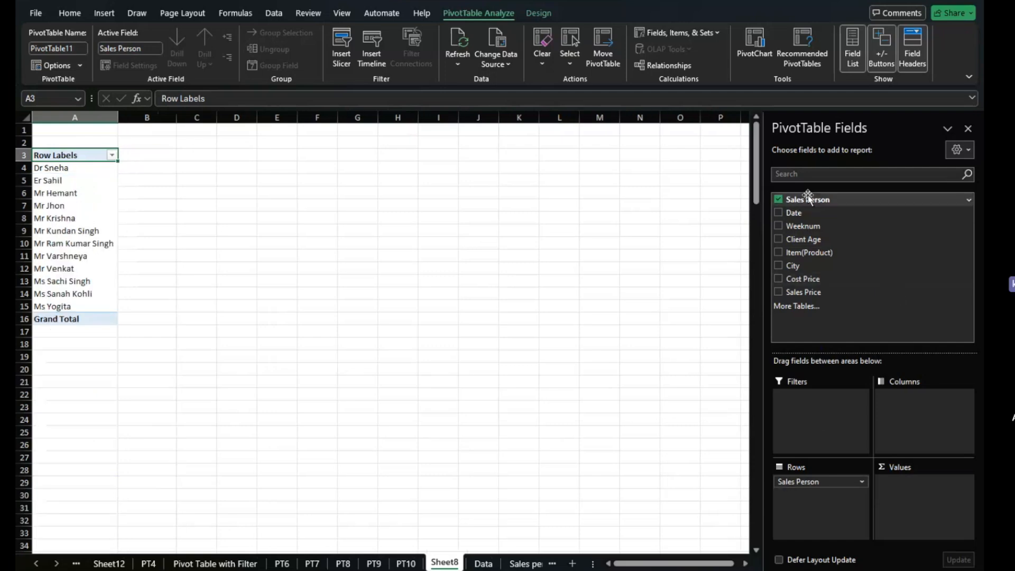
left_click_drag(819, 482, 891, 258)
Build the PivotTable with only Years (Date) as rows and the sum of Sales Price as values, and close the field list.
left_click_drag(803, 216, 841, 491)
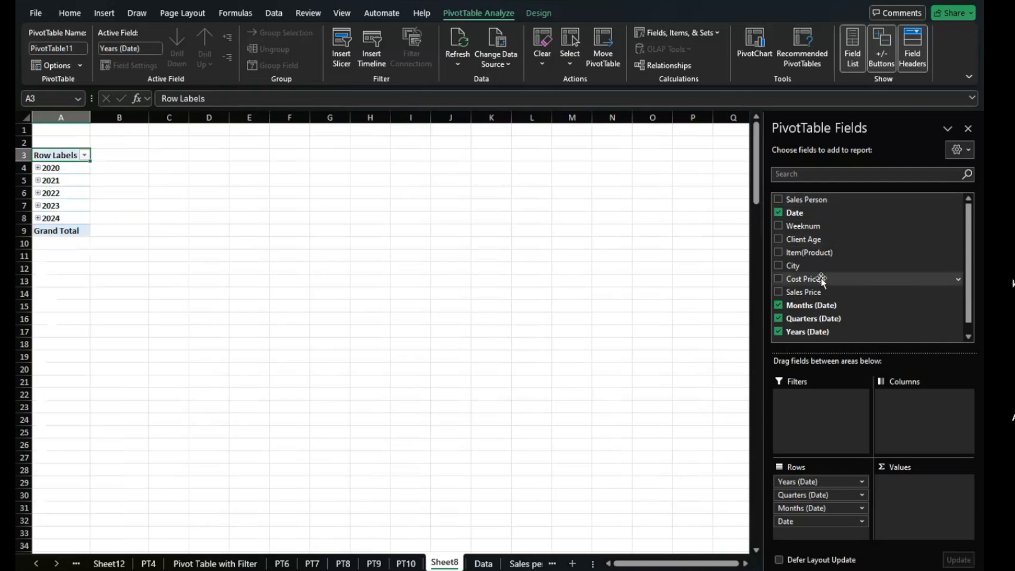
left_click_drag(803, 292, 932, 515)
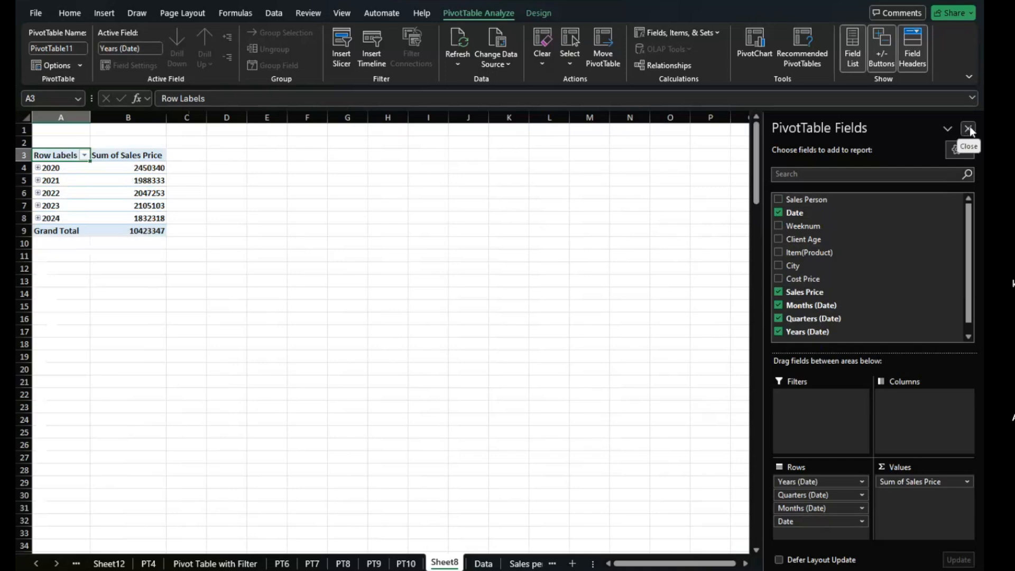
left_click(862, 495)
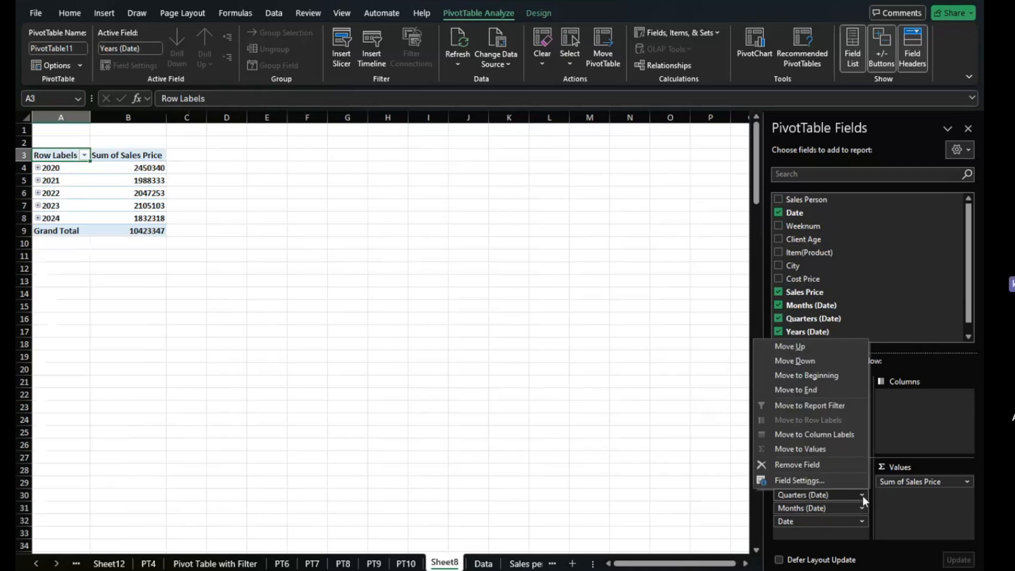
left_click(798, 464)
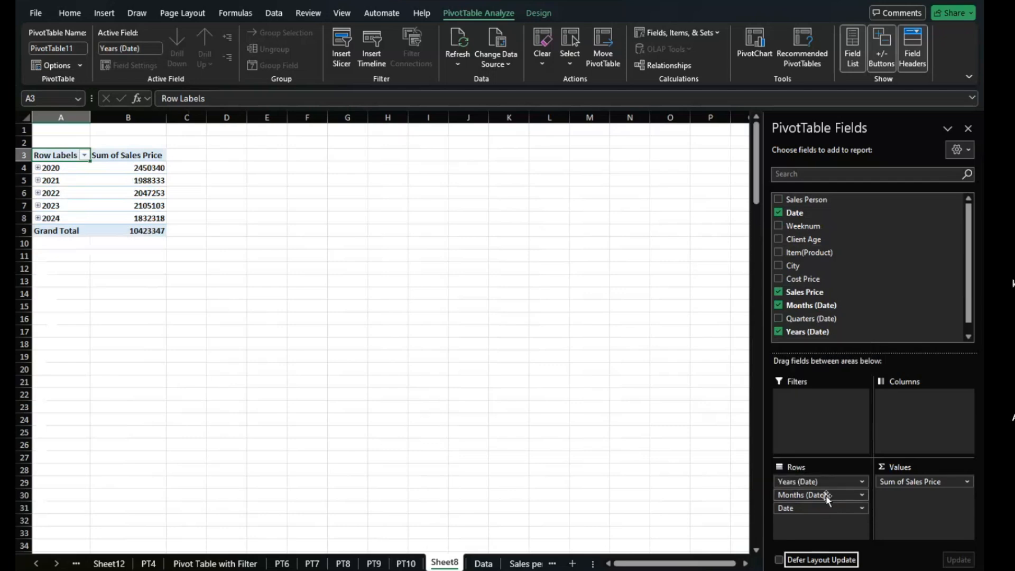
left_click(862, 495)
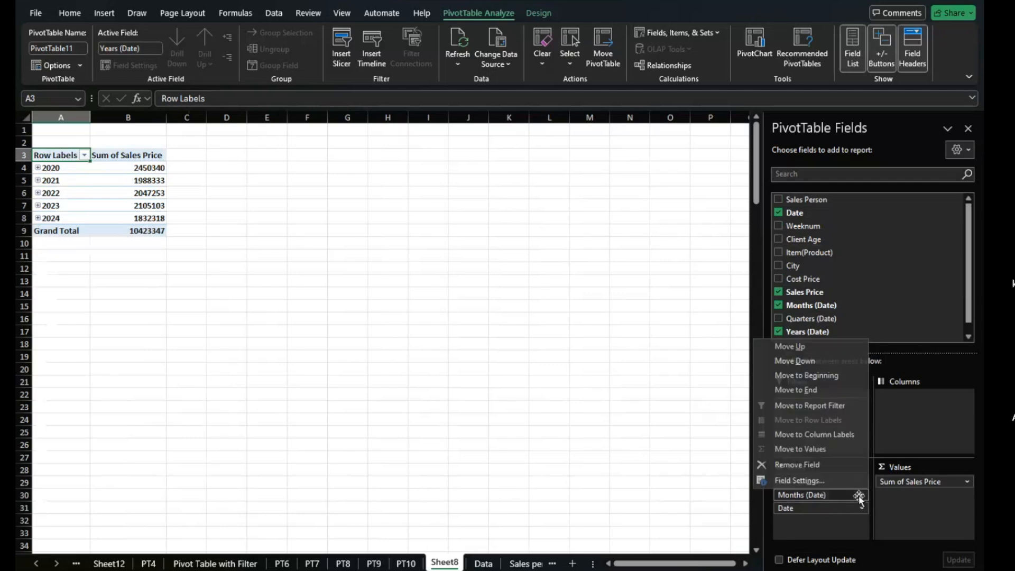
left_click(802, 463)
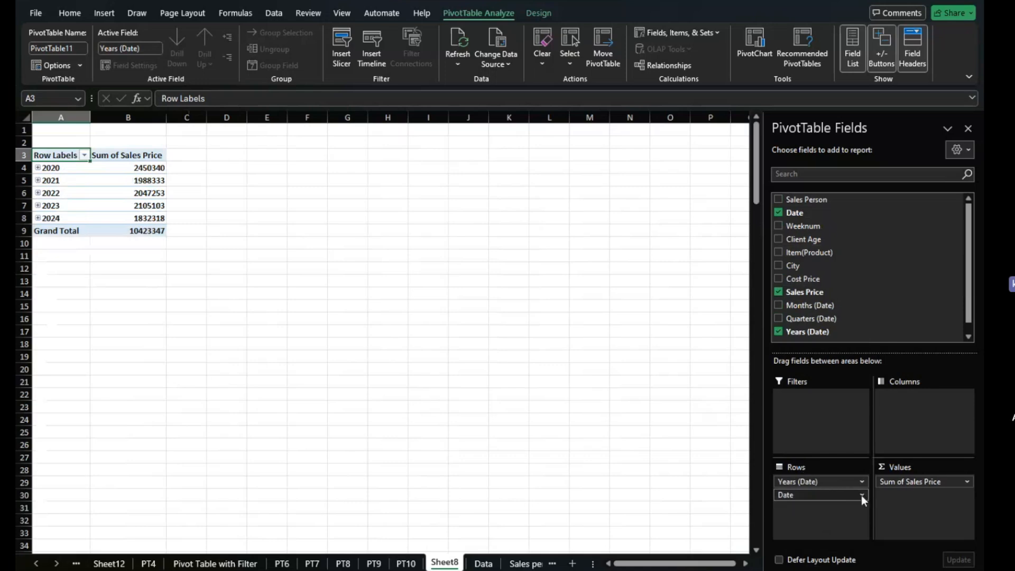
left_click(861, 496)
left_click(806, 464)
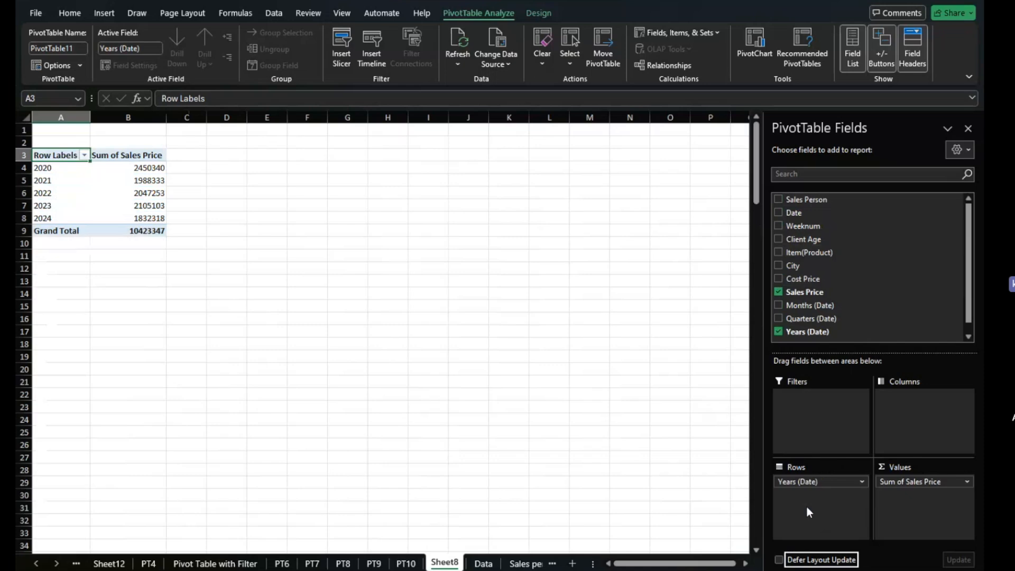
left_click(969, 128)
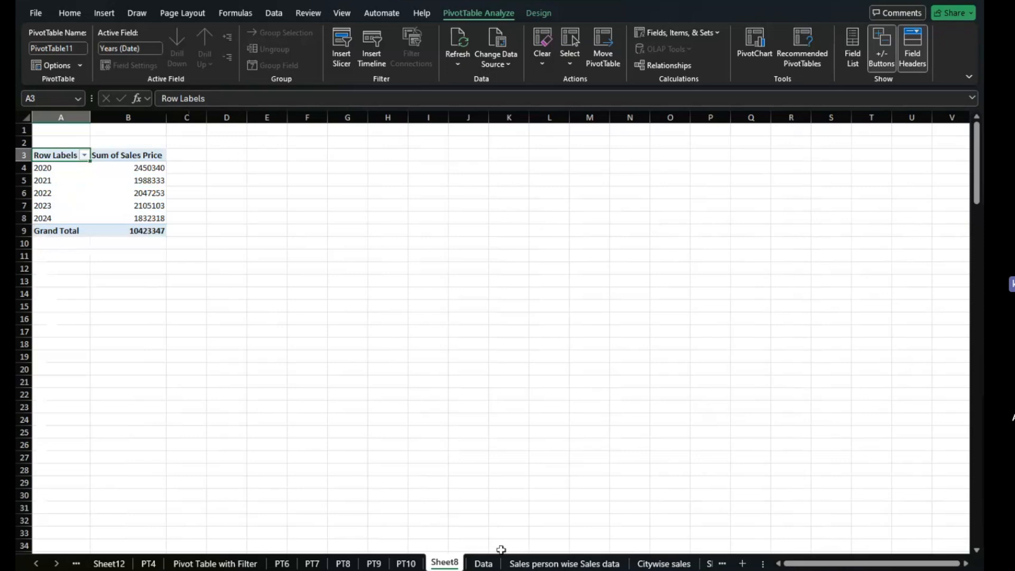
Insert another PivotTable based on Data!A1:H167 in its own new worksheet.
left_click(482, 564)
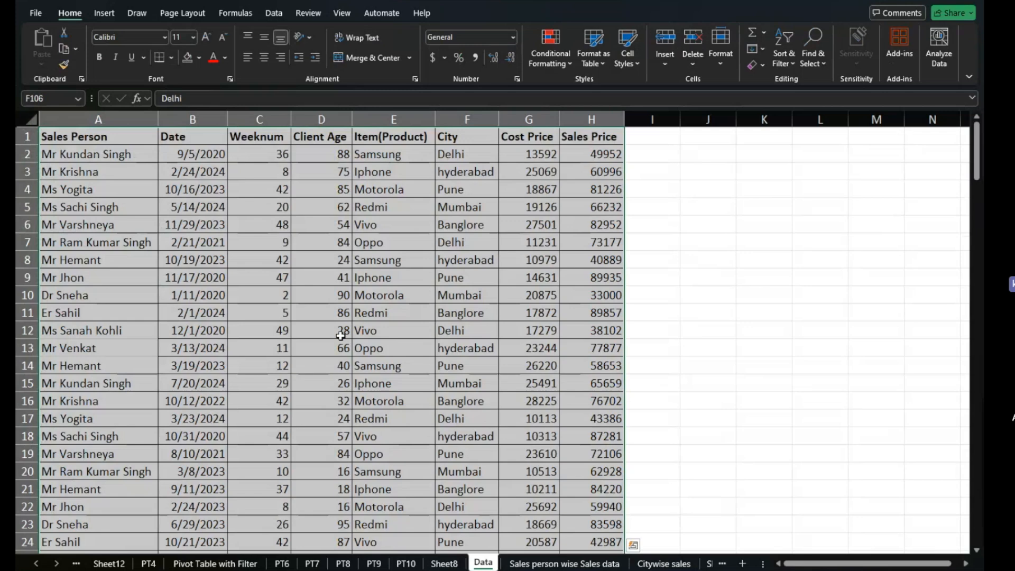
left_click(108, 14)
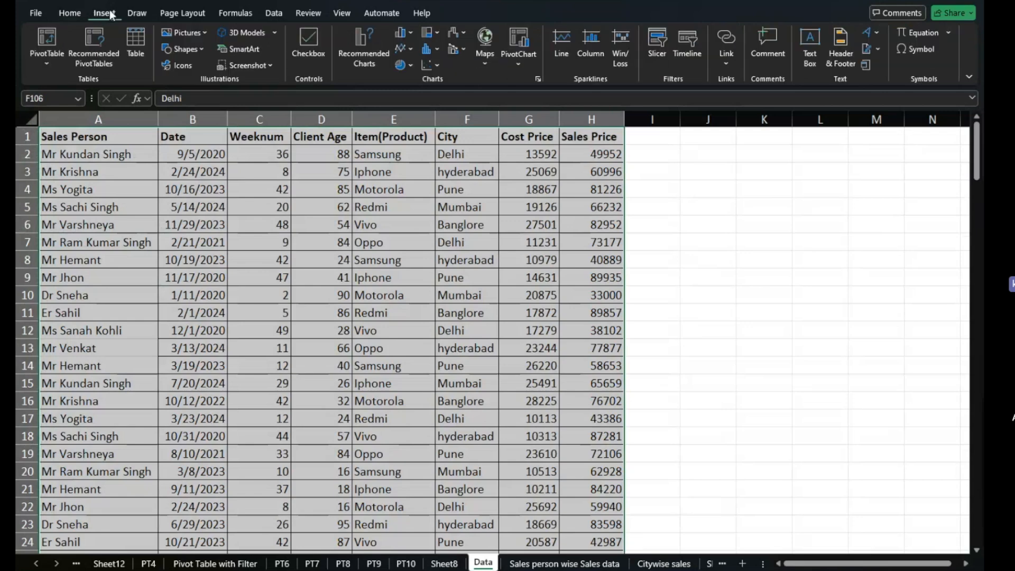
left_click(51, 40)
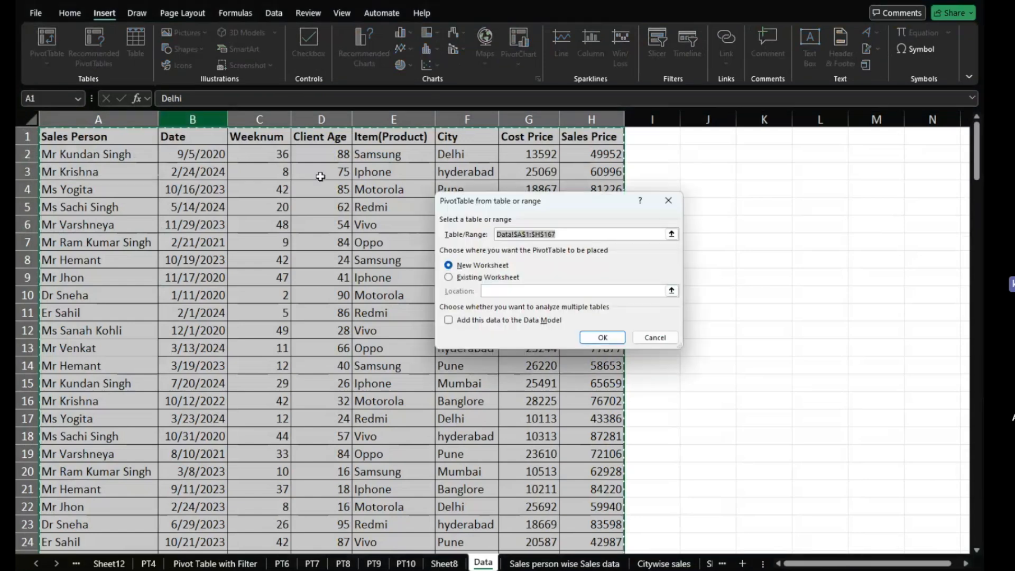
left_click(590, 339)
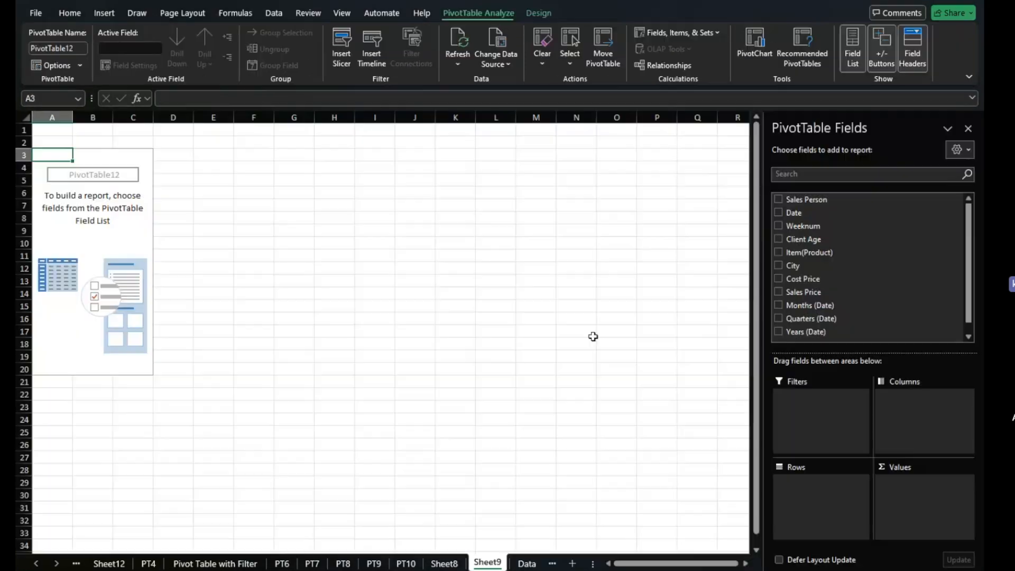
Build the PivotTable with only Client Age as rows and the sum of Sales Price as values, and close the field list.
left_click_drag(808, 200, 832, 493)
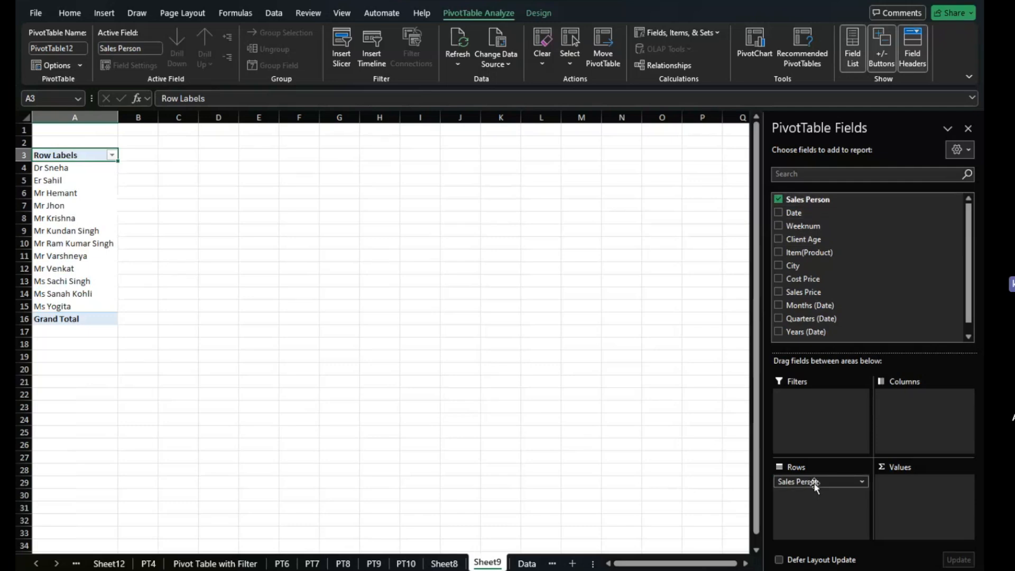
left_click_drag(809, 482, 819, 529)
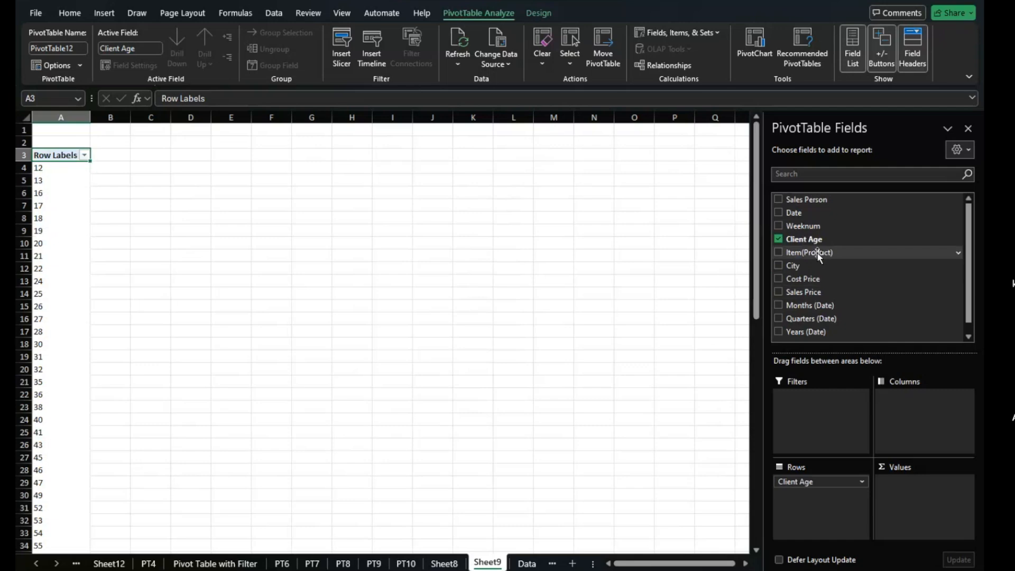
scroll(811, 323, "down", 1)
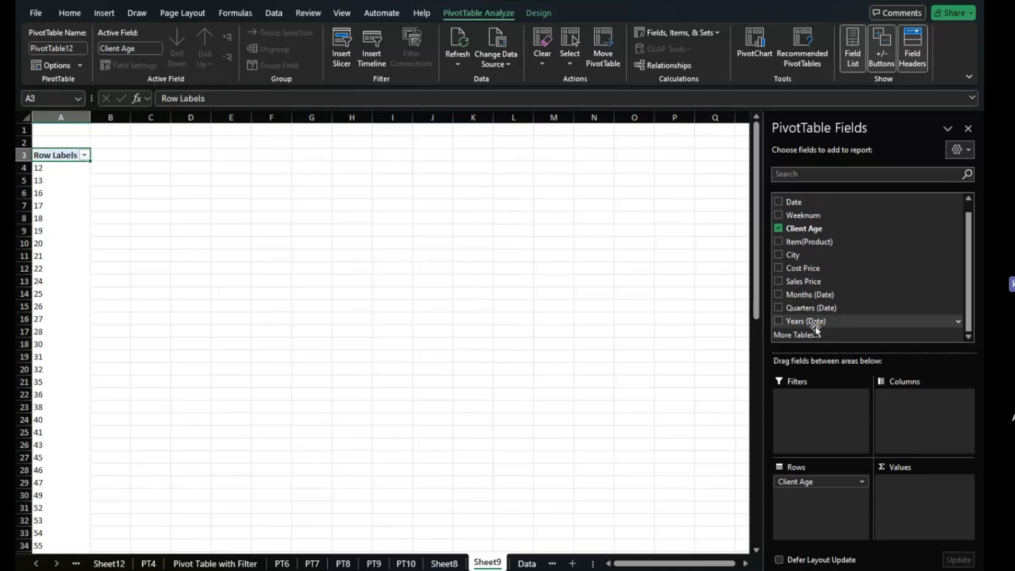
left_click_drag(804, 281, 887, 477)
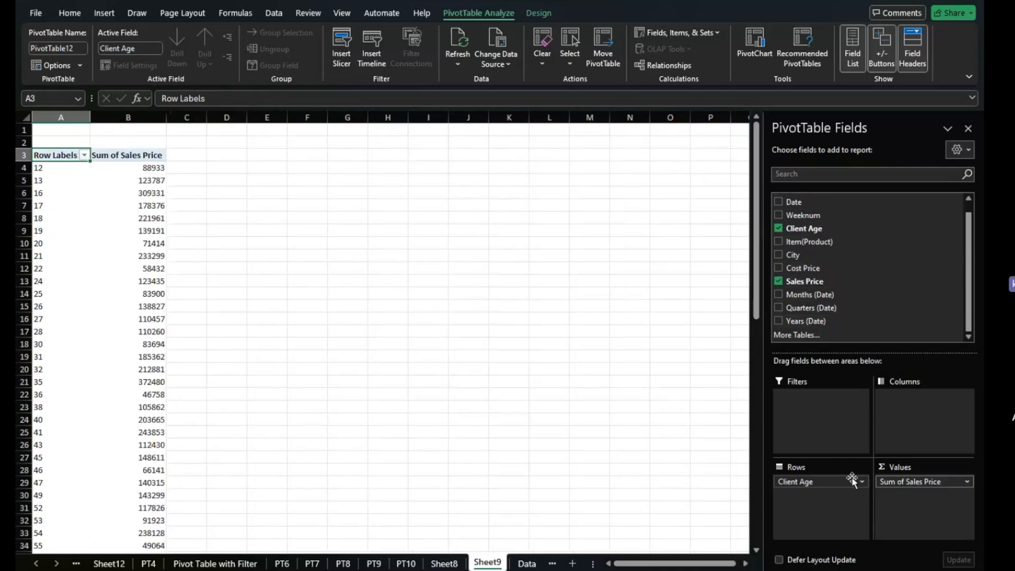
left_click(963, 131)
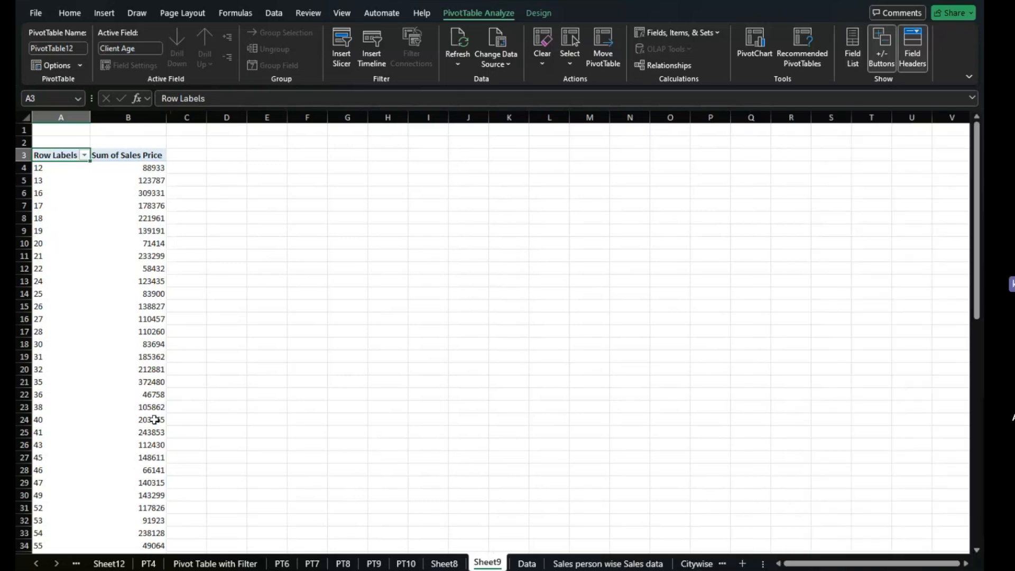
Group the Client Age row labels from 12 to 96 in intervals of 10.
scroll(152, 415, "down", 20)
scroll(152, 408, "up", 20)
right_click(63, 211)
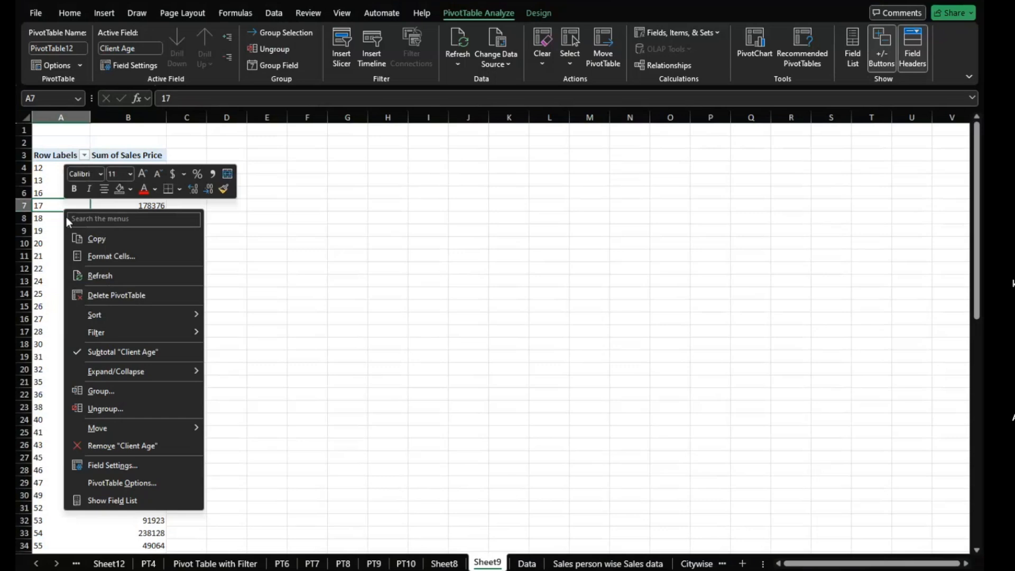
left_click(103, 390)
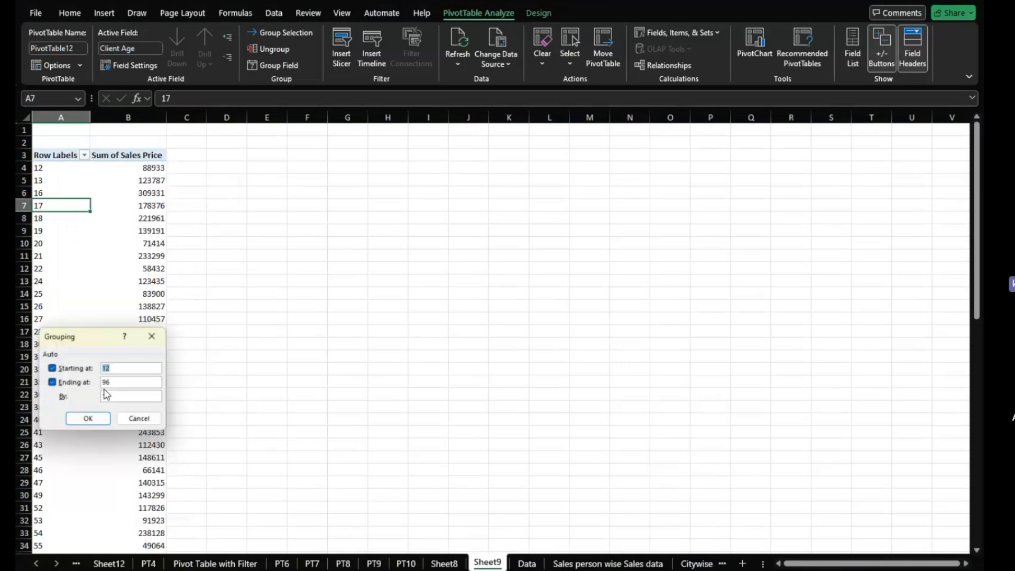
left_click_drag(80, 334, 313, 230)
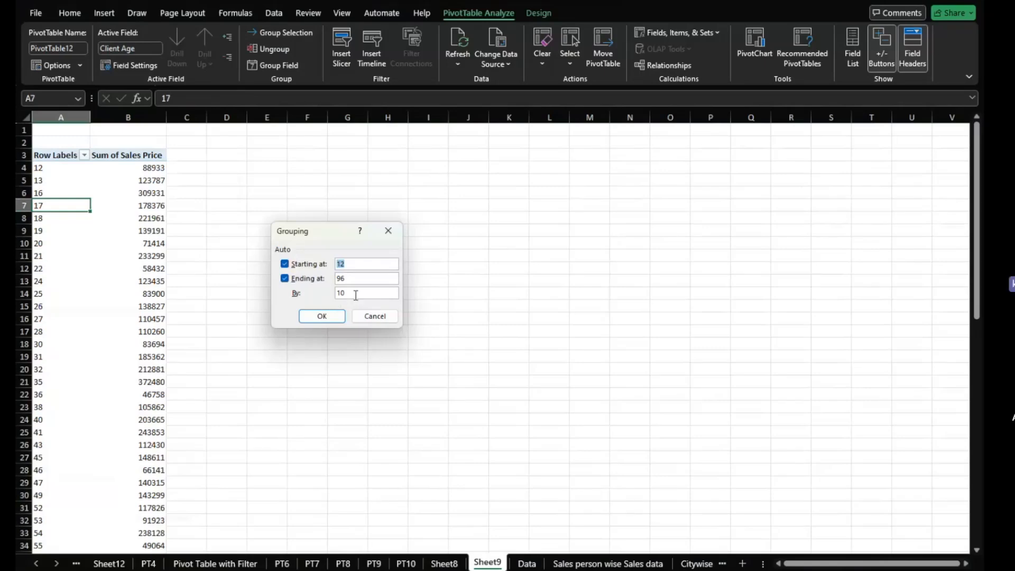
left_click(333, 316)
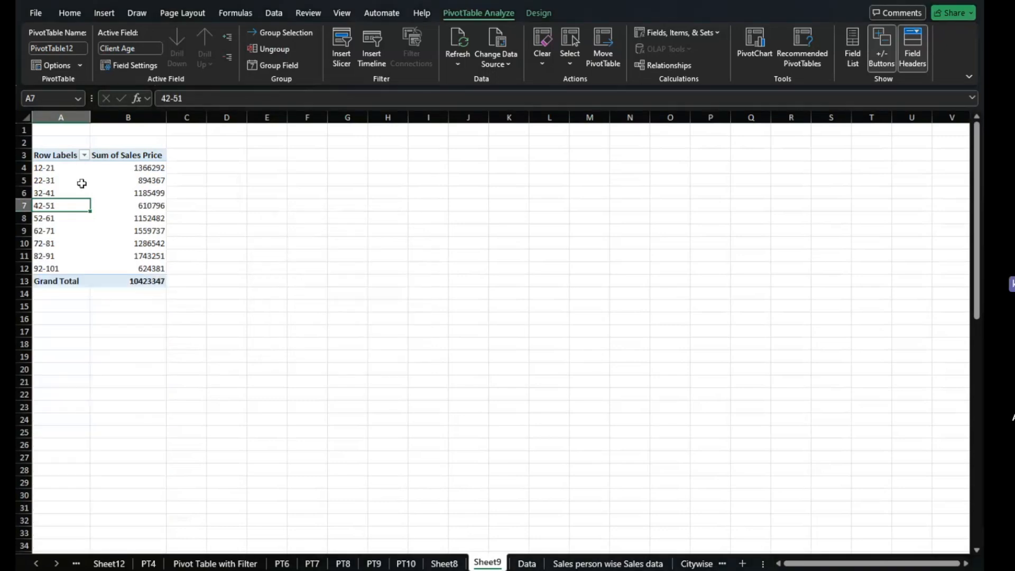
left_click(148, 167)
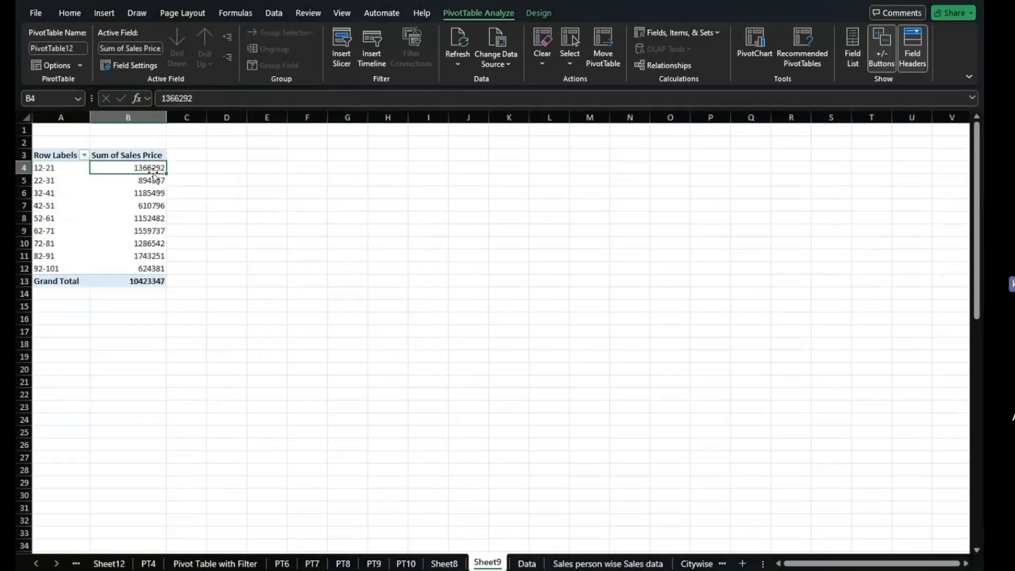
left_click(65, 182)
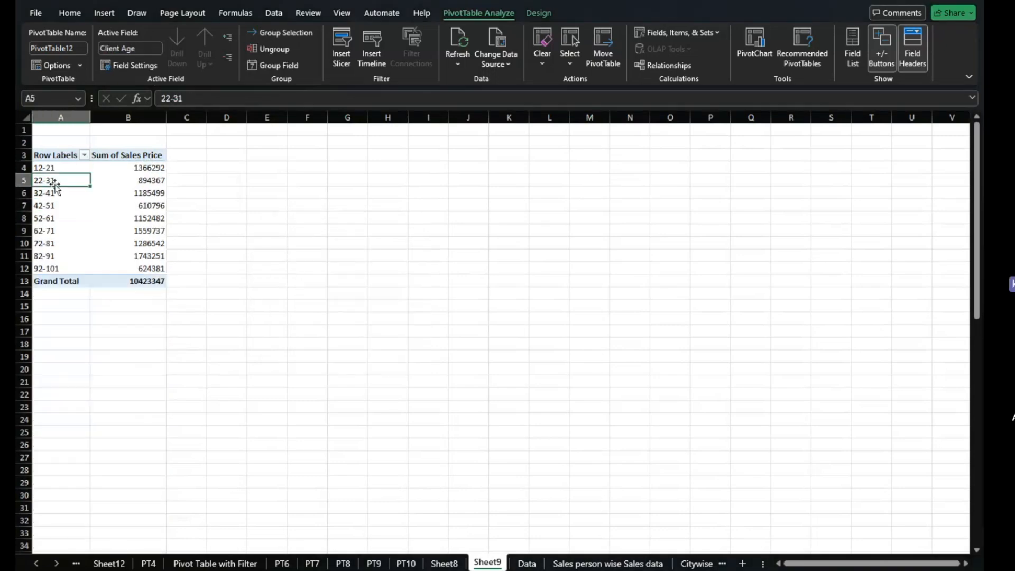
left_click(129, 179)
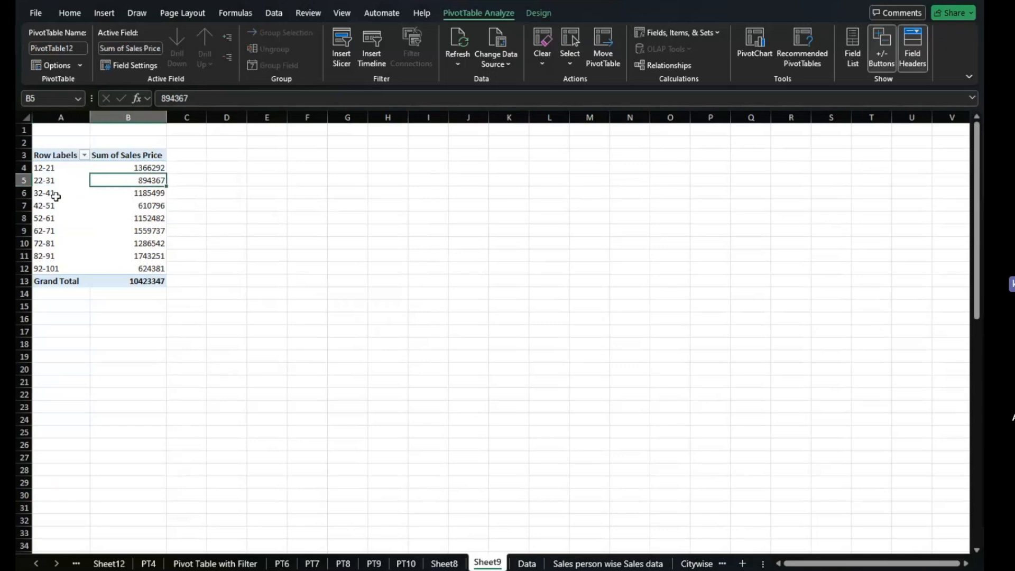
left_click_drag(56, 196, 98, 194)
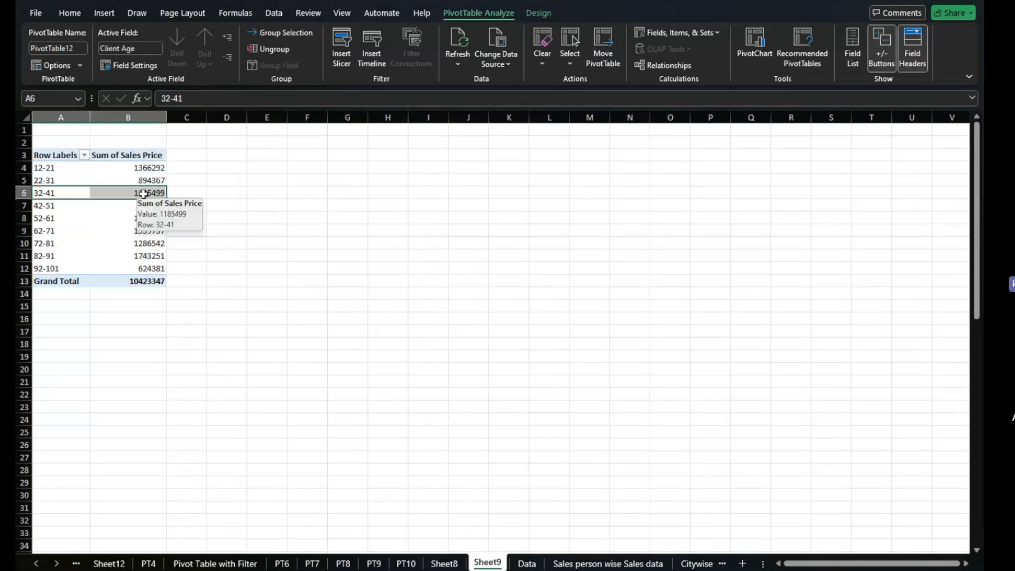
Regroup the Client Age row labels from 12 to 96 in intervals of 5.
right_click(74, 193)
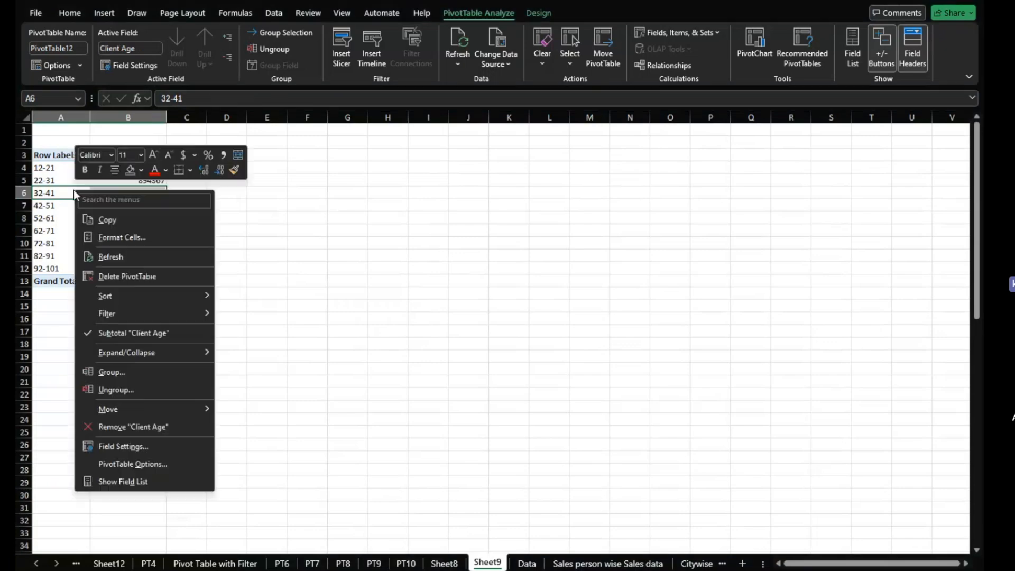
left_click(127, 373)
left_click(137, 379)
key("BackSpace")
key("BackSpace")
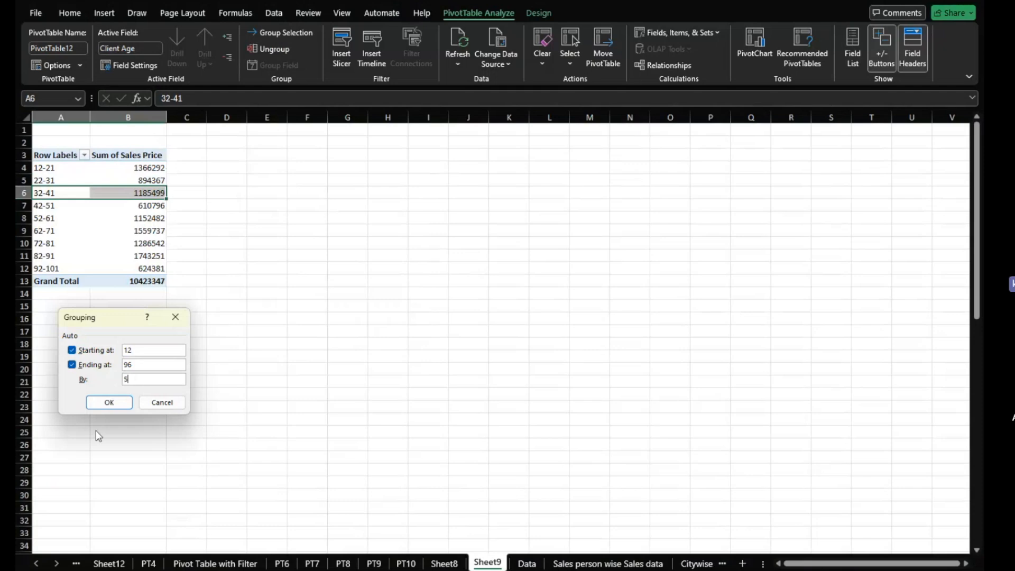
left_click(105, 403)
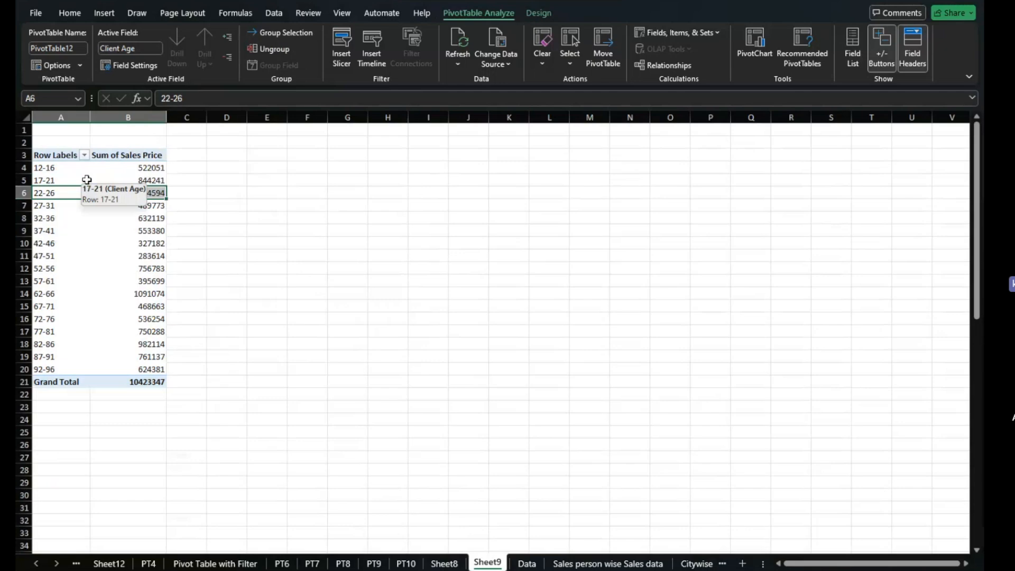
left_click(192, 190)
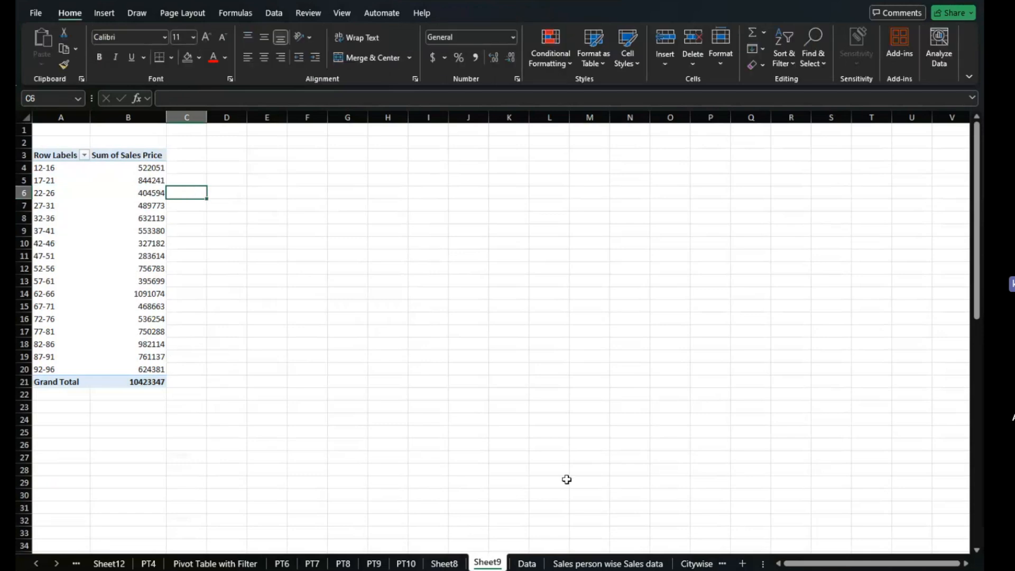
Return to the Data sheet and insert one more PivotTable based on Data!A1:H167 in a new worksheet.
left_click(527, 564)
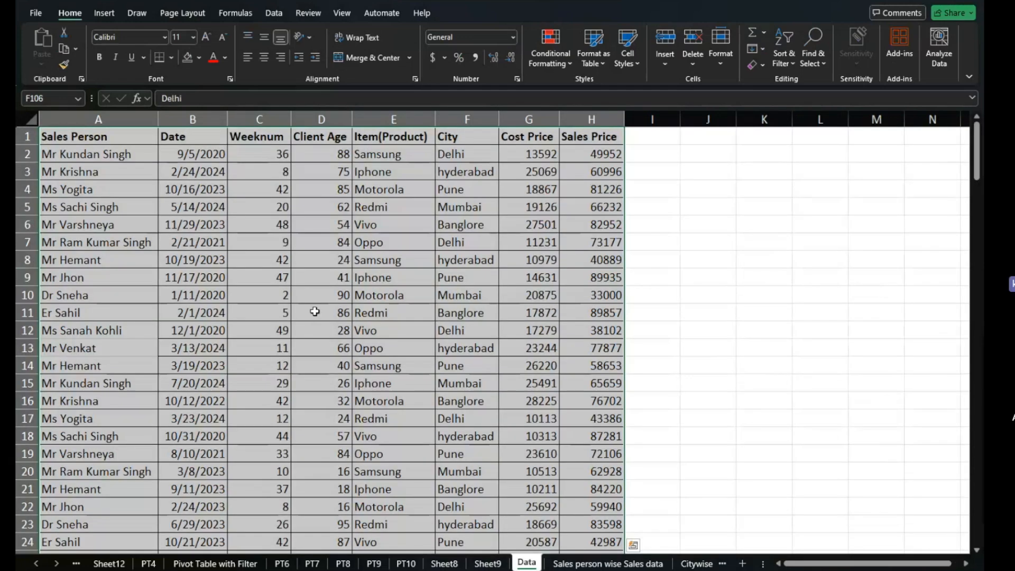
left_click(104, 19)
left_click(49, 49)
left_click(43, 36)
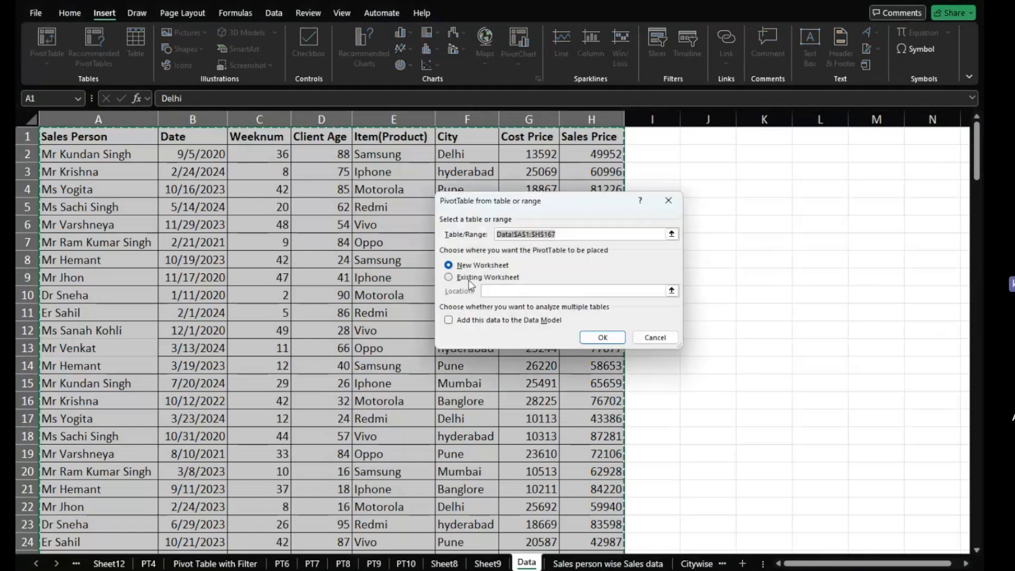
left_click(603, 339)
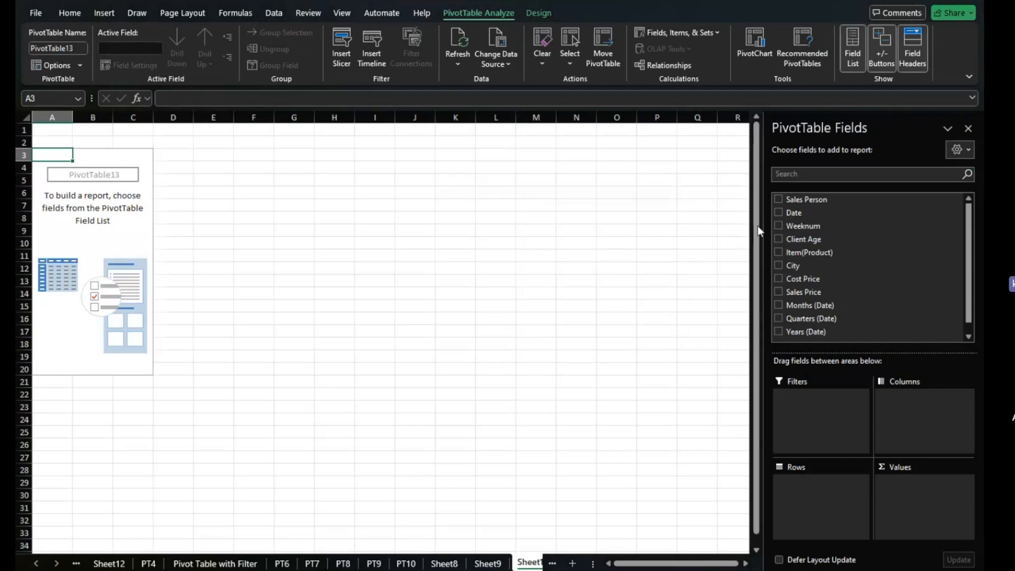
Build the PivotTable with only the plain Date field as rows and the sum of Sales Price as values, and close the field list.
left_click_drag(804, 231, 792, 487)
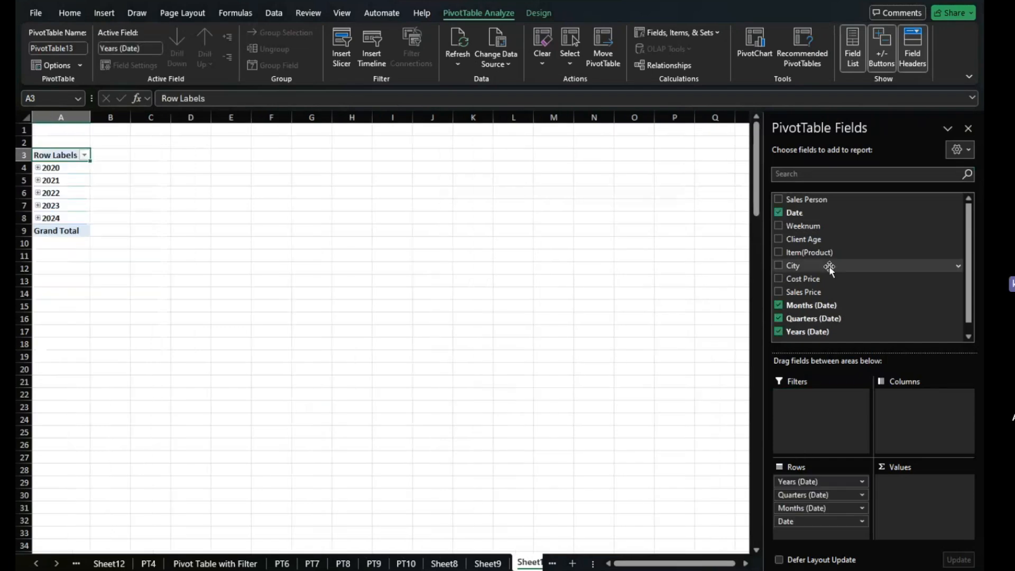
left_click_drag(824, 292, 916, 499)
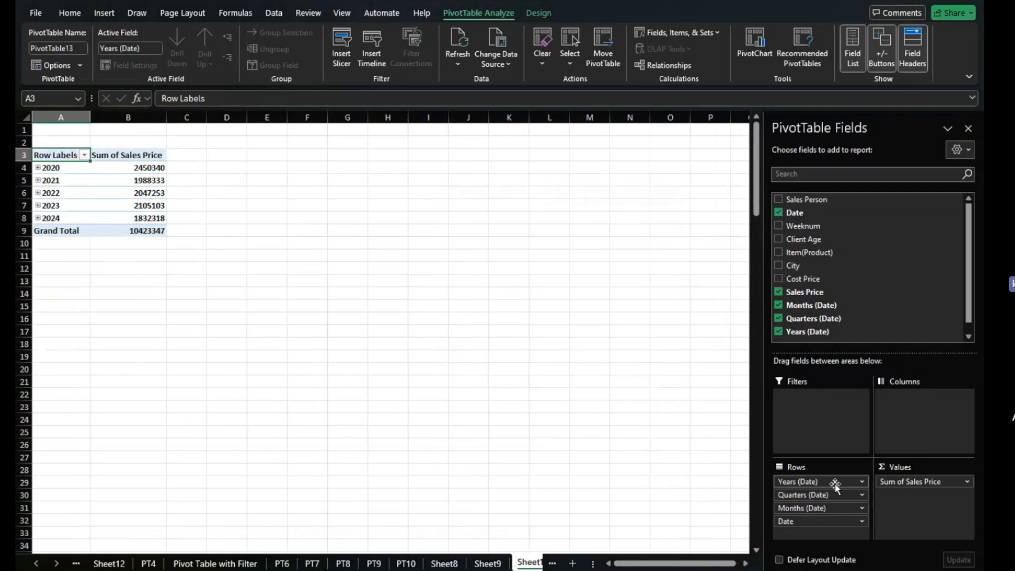
left_click_drag(835, 483, 912, 328)
left_click_drag(811, 481, 894, 252)
left_click_drag(803, 481, 905, 237)
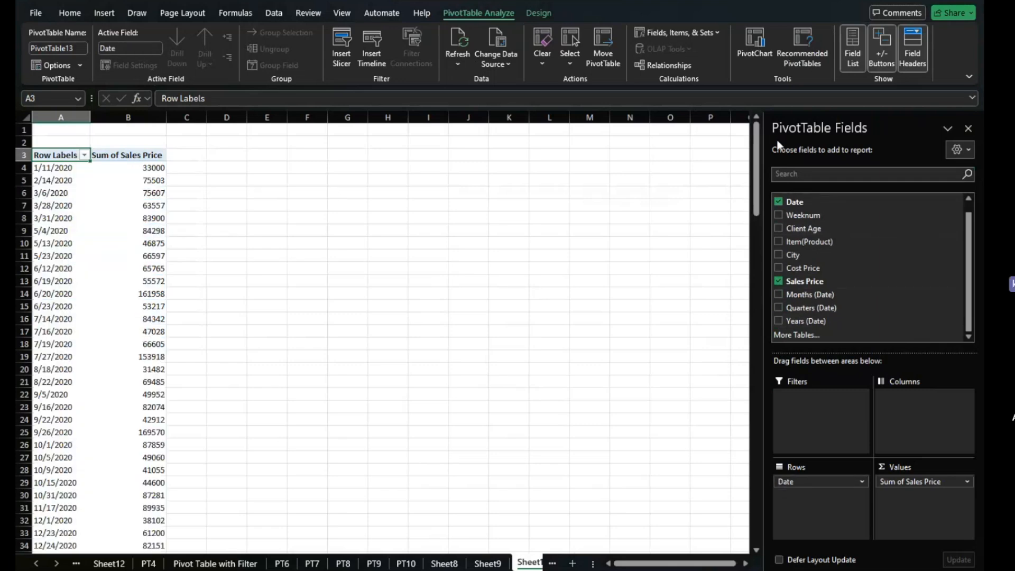
left_click(968, 128)
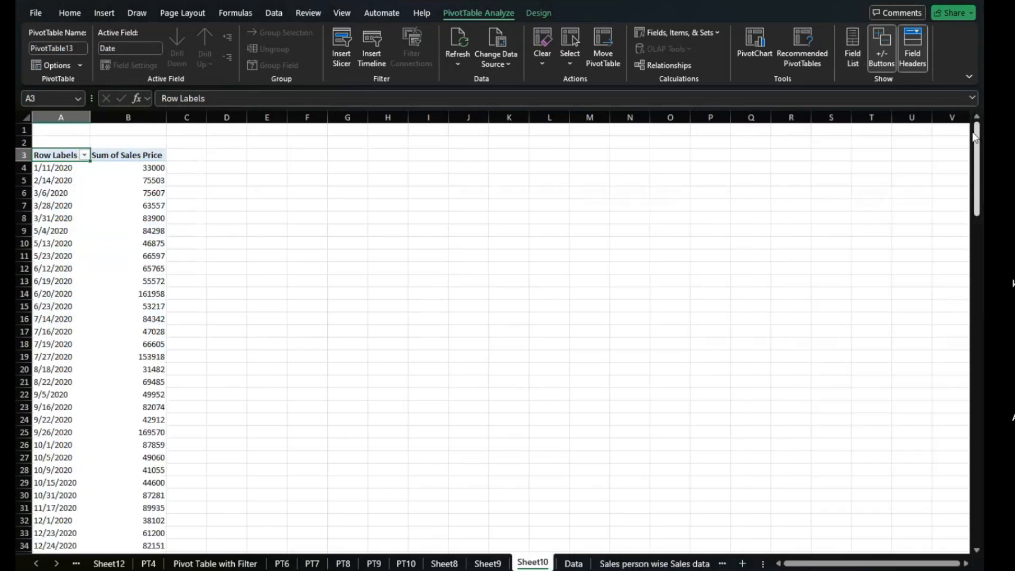
Group the Date row labels by Days only, without Months, Quarters and Years, with the number of days set to 7.
right_click(69, 208)
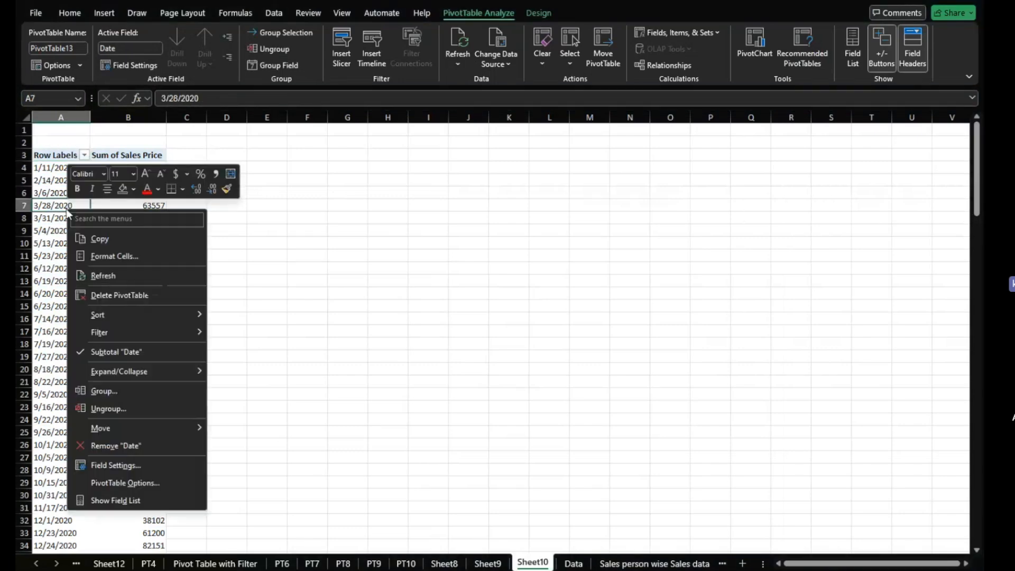
left_click(126, 386)
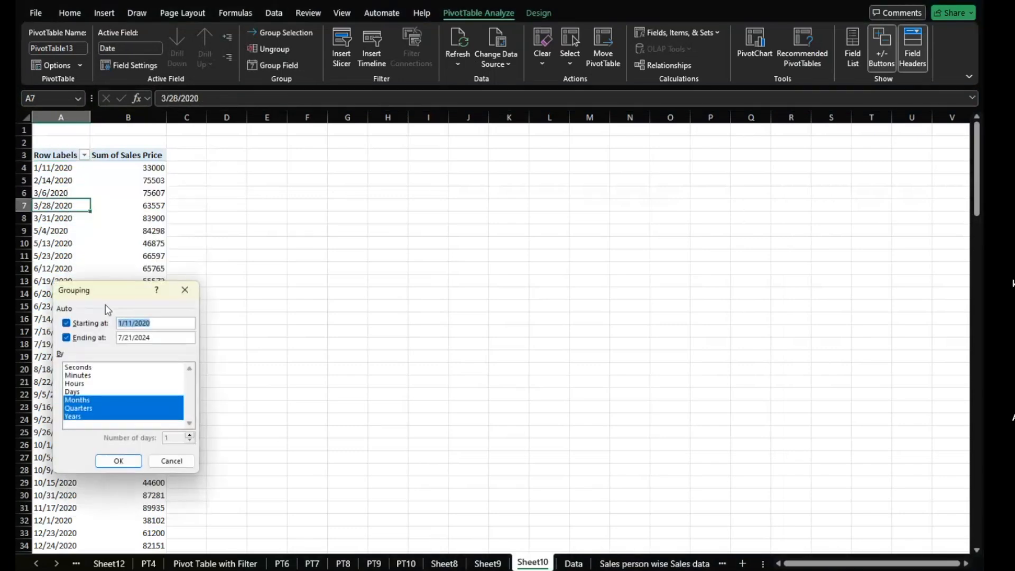
left_click_drag(106, 305, 409, 177)
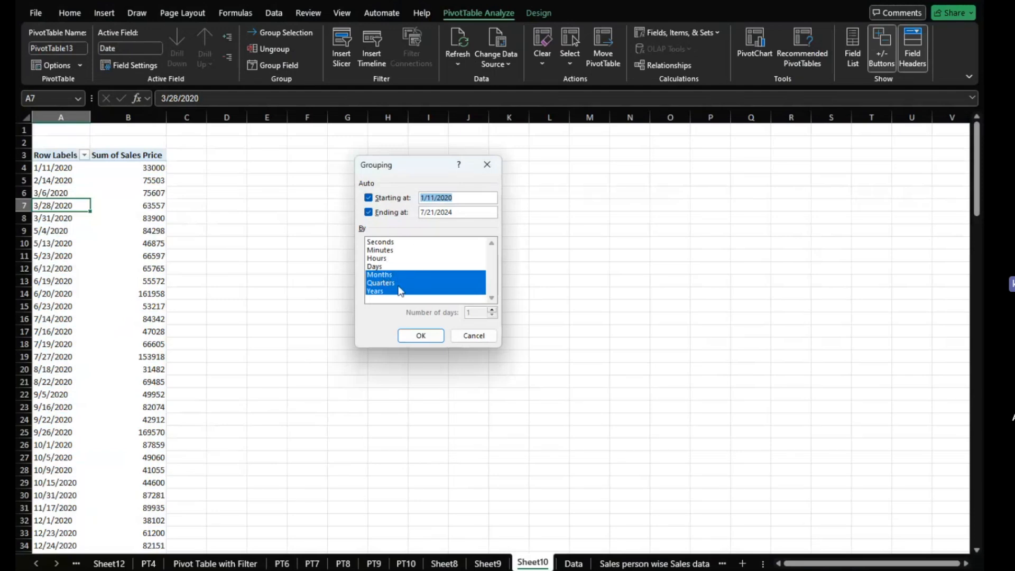
left_click(385, 274)
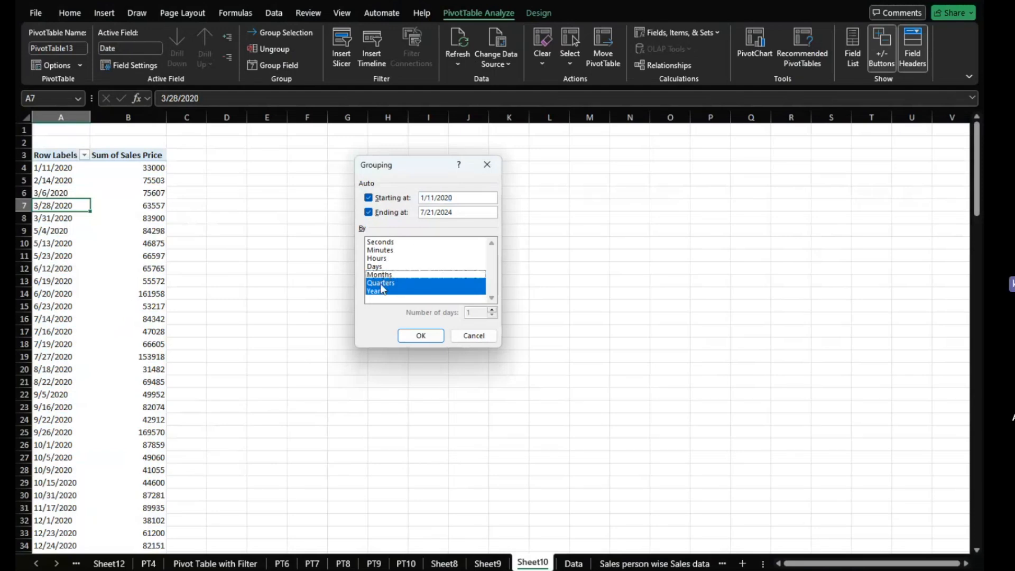
left_click(382, 283)
left_click(377, 292)
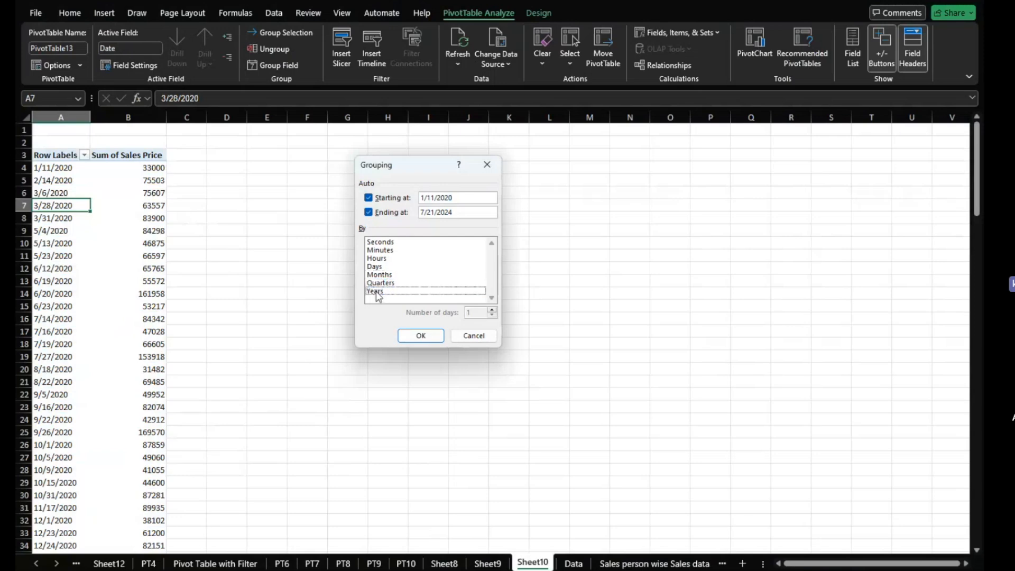
left_click(376, 267)
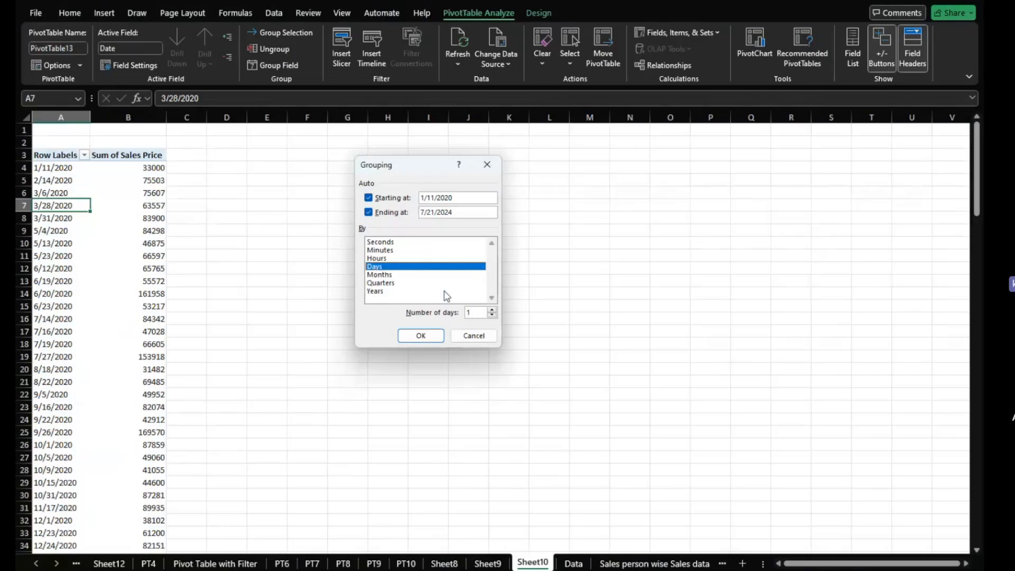
double_click(475, 312)
left_click(475, 312)
key("BackSpace")
left_click(419, 336)
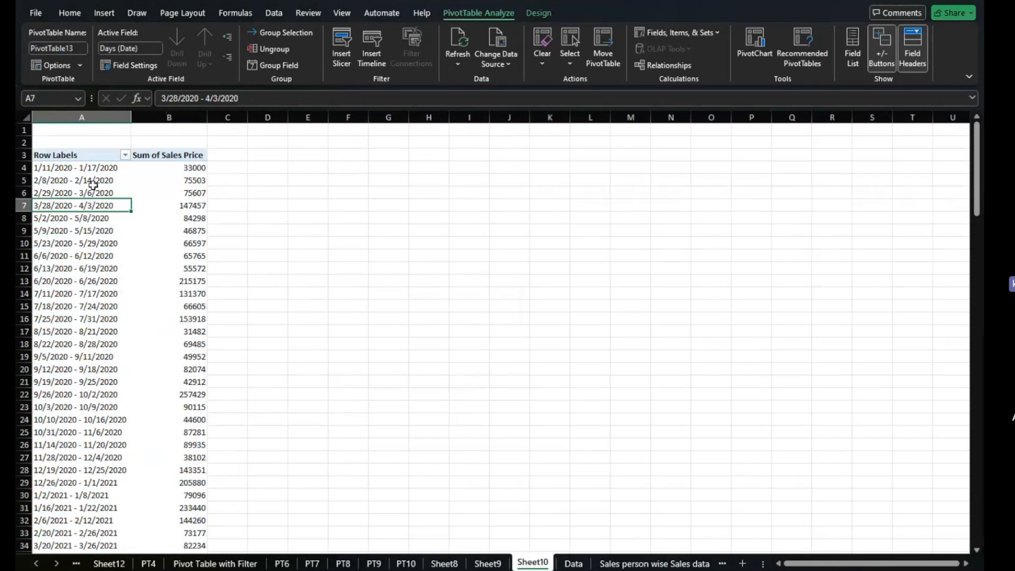
Regroup the Date row labels by Months only, with Days no longer selected as a grouping level.
mouse_move(155, 206)
right_click(63, 194)
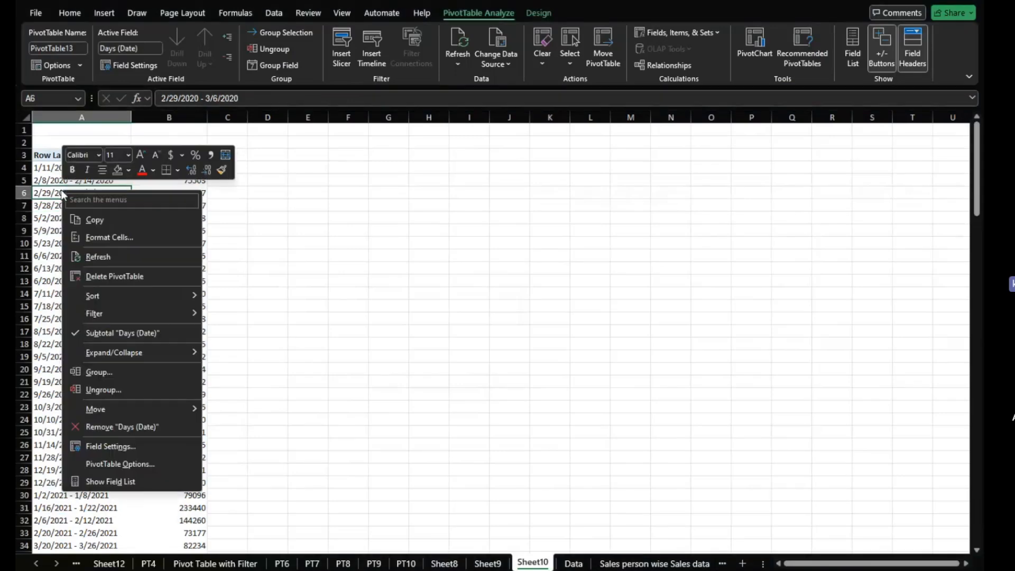
left_click(133, 370)
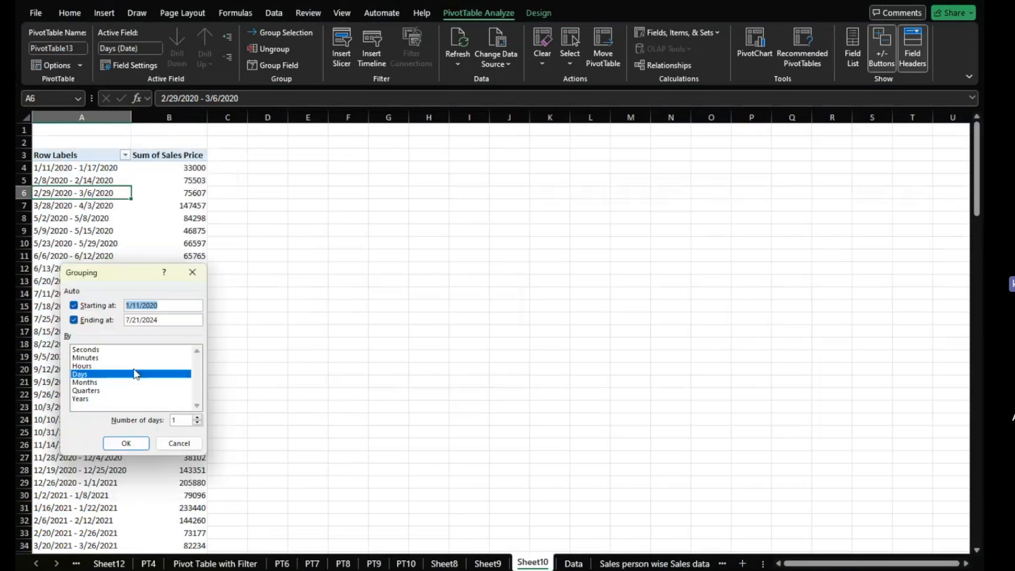
left_click_drag(121, 275, 413, 169)
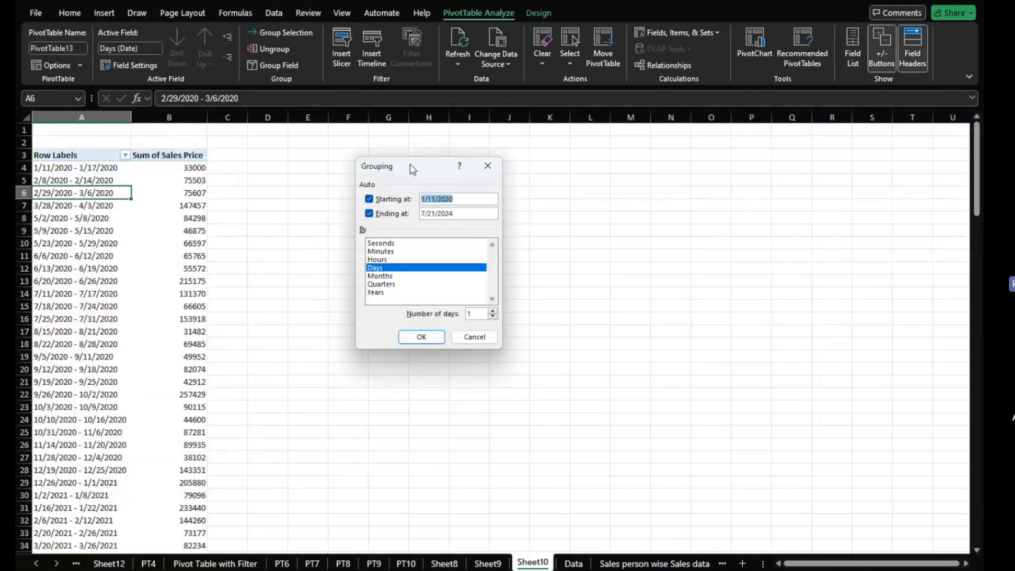
left_click(385, 276)
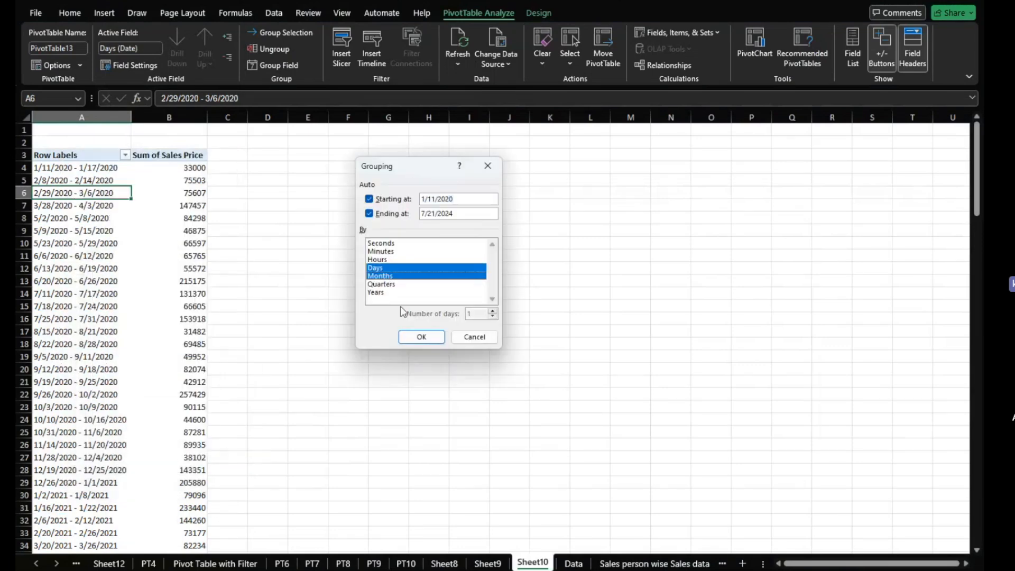
left_click(381, 268)
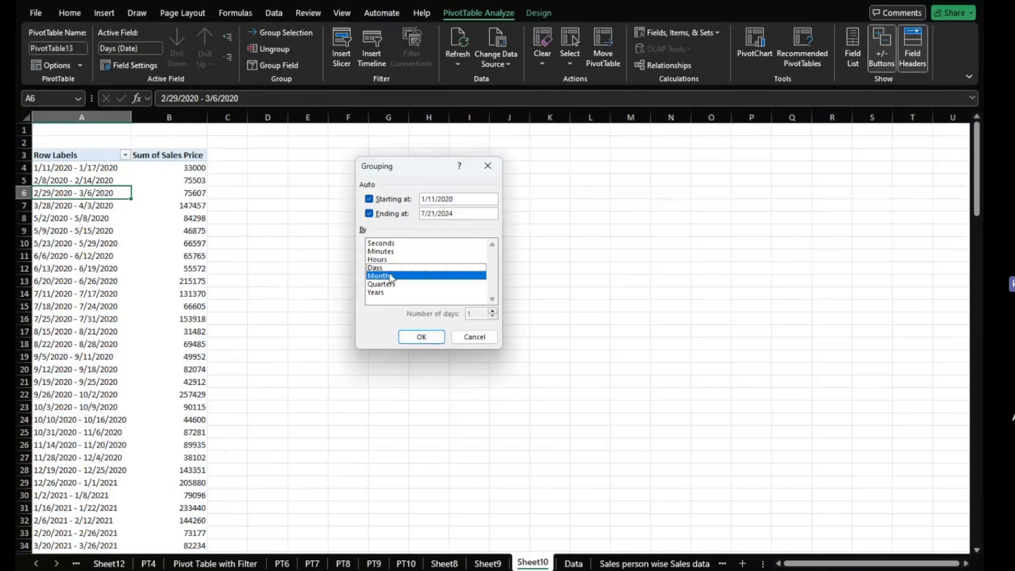
left_click(423, 341)
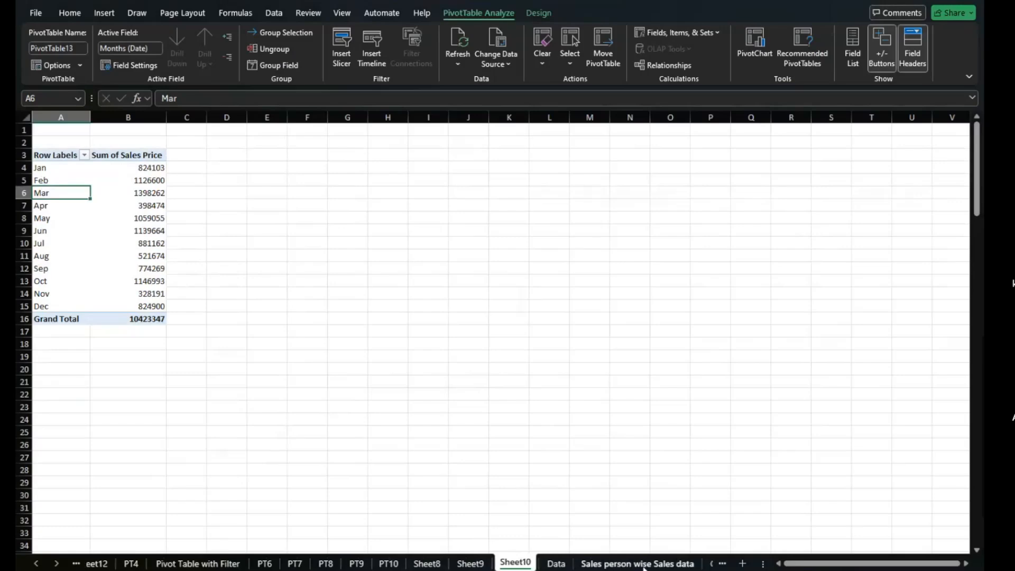
Go to the topic list on Sheet1 and copy the blue fill format onto the "use of group and ungroup" cell.
left_click(601, 564)
left_click(695, 563)
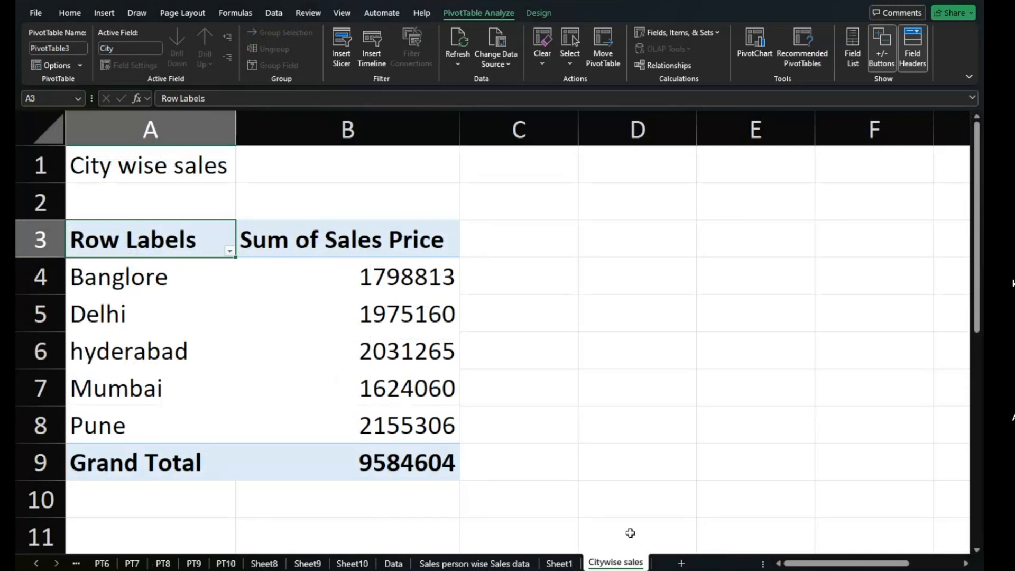
scroll(432, 563, "left", 1)
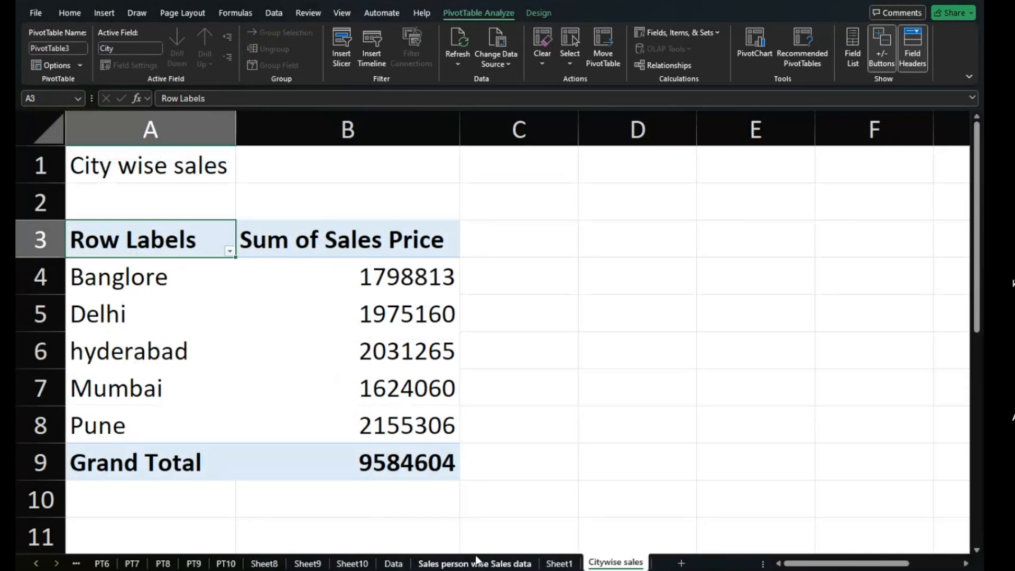
scroll(455, 562, "right", 2)
scroll(465, 563, "left", 1)
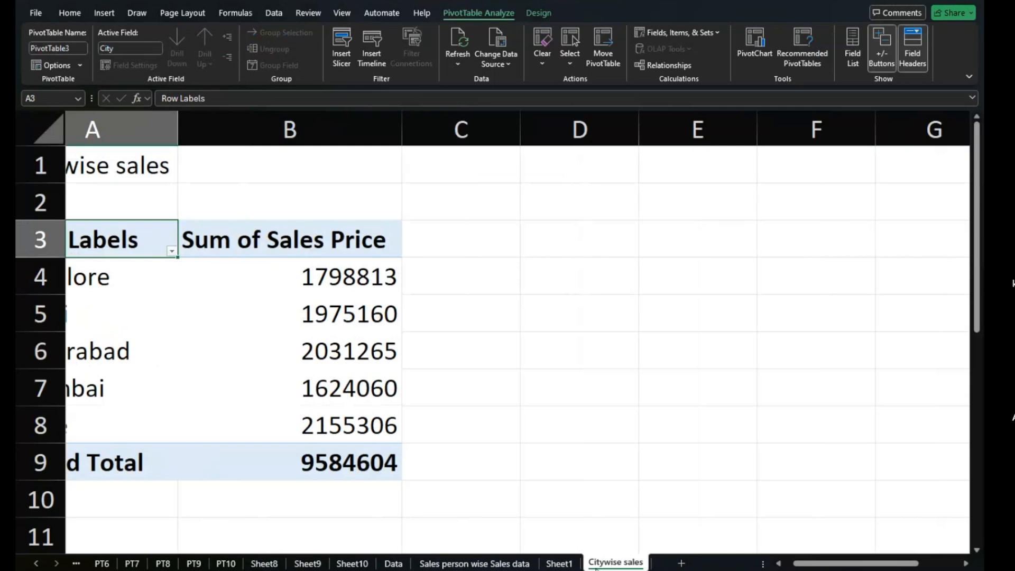
left_click(559, 564)
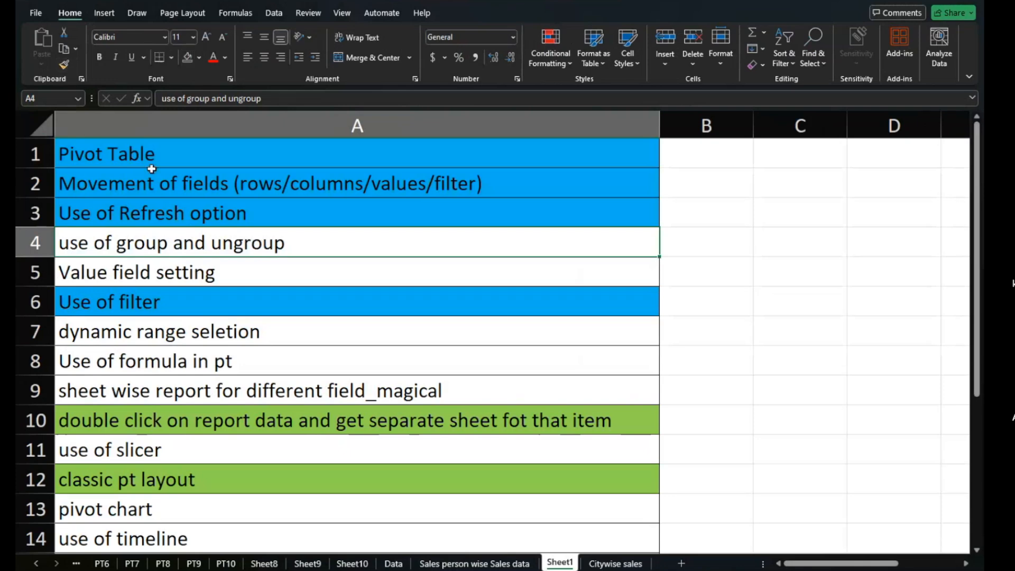
left_click(144, 190)
left_click(64, 64)
left_click(161, 244)
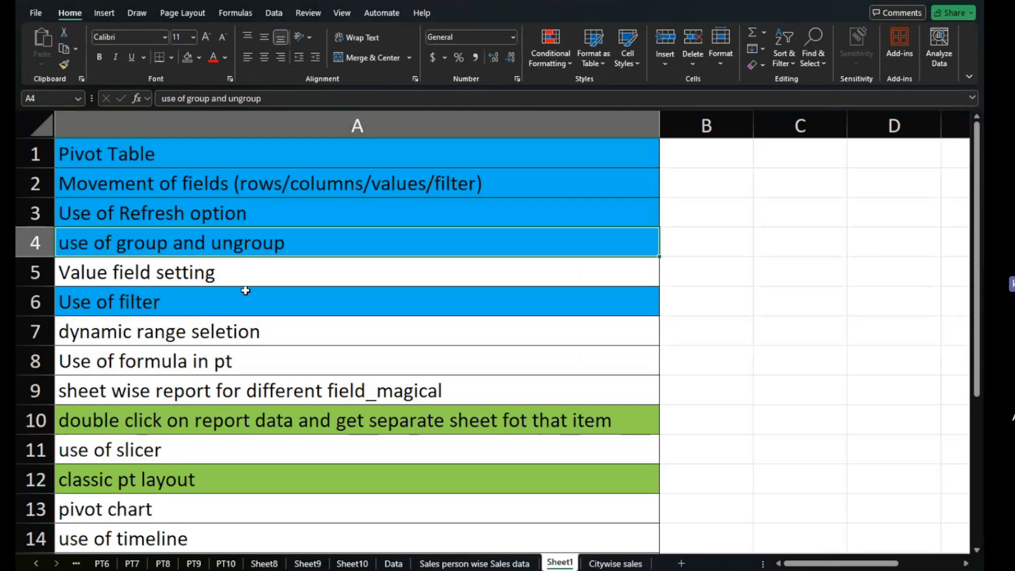
Remove the green fill from topic cells A10:A12 and select the "Value field setting" topic.
left_click_drag(213, 418, 204, 481)
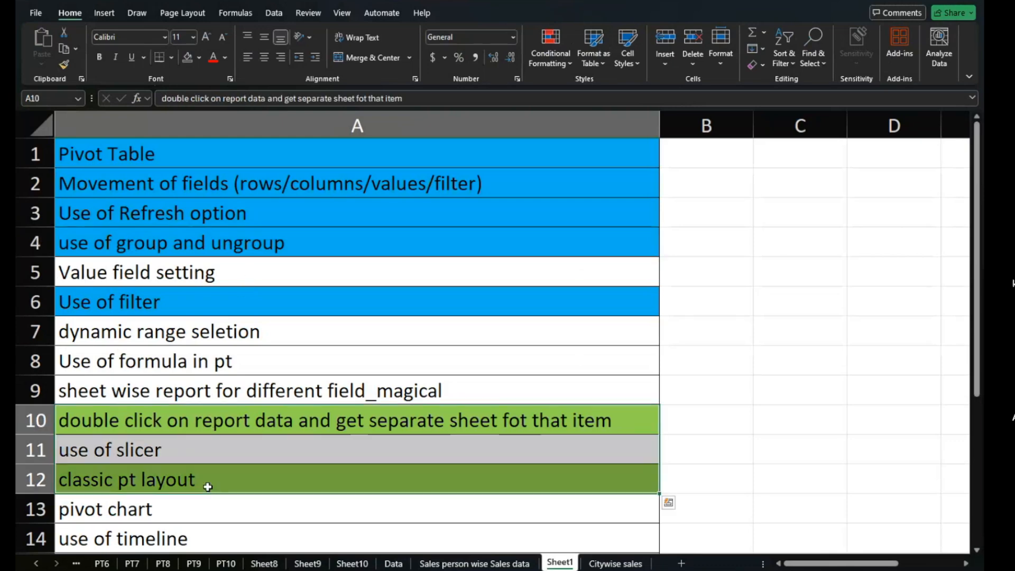
left_click(187, 57)
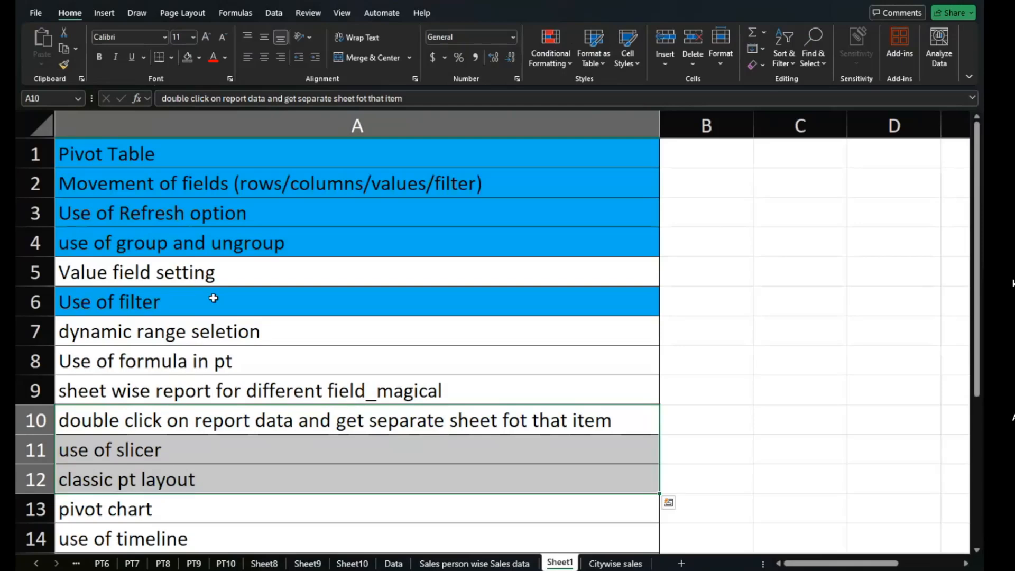
left_click(221, 365)
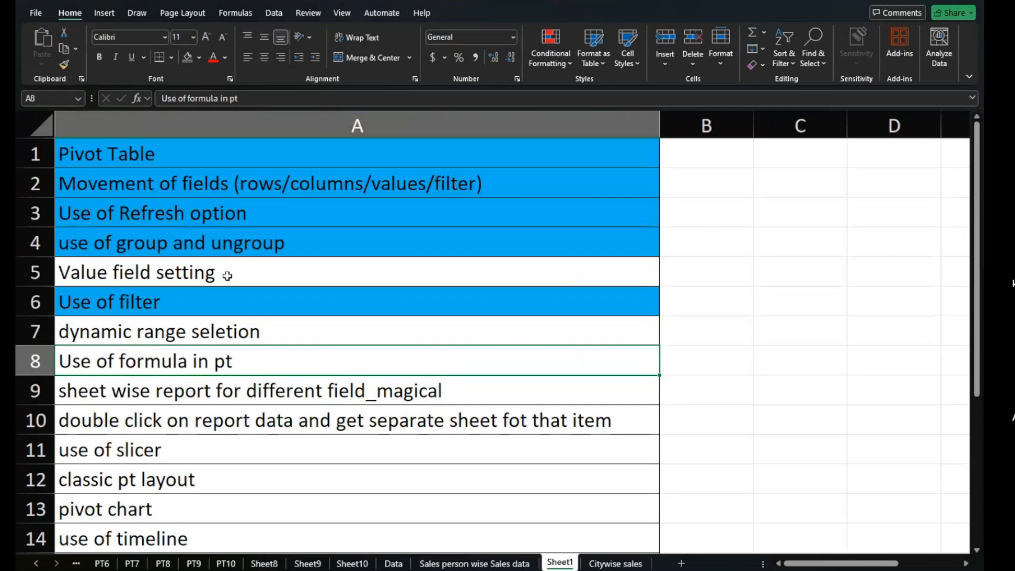
left_click(227, 275)
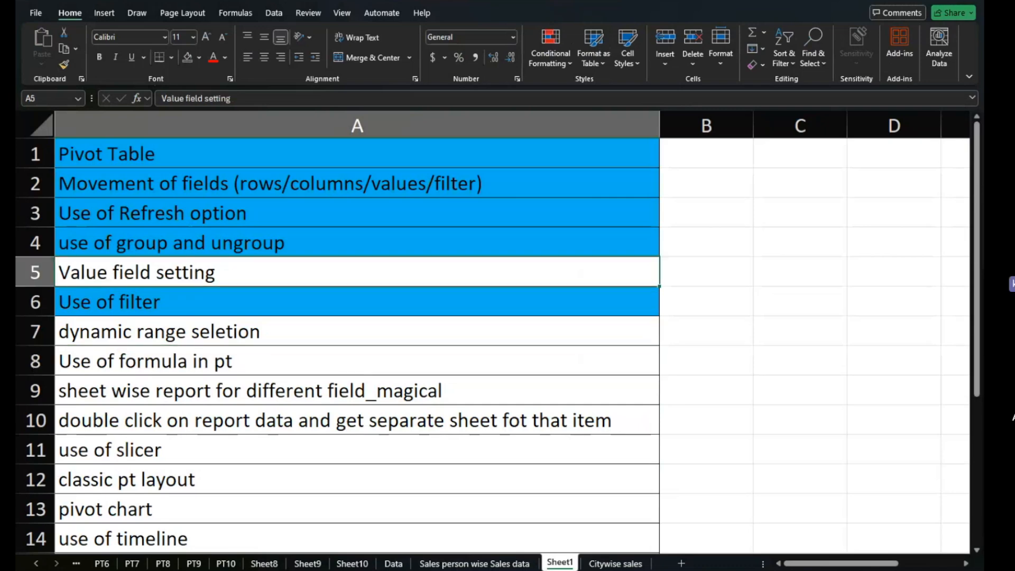
Insert a PivotTable from Data!A1:H167 in a new worksheet, with Sales Person as rows and the sum of Sales Price as values.
left_click(393, 563)
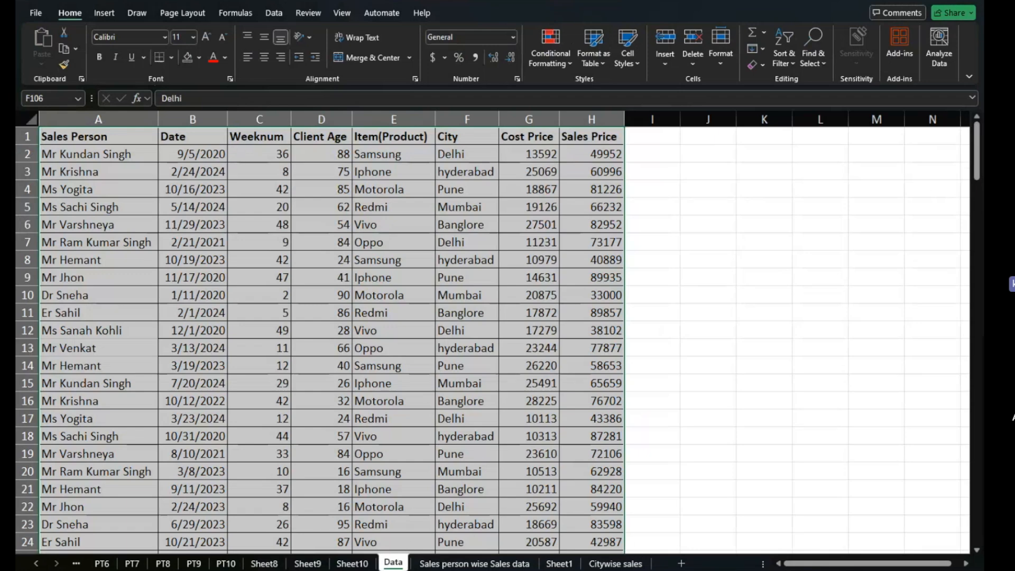
left_click(103, 13)
left_click(43, 39)
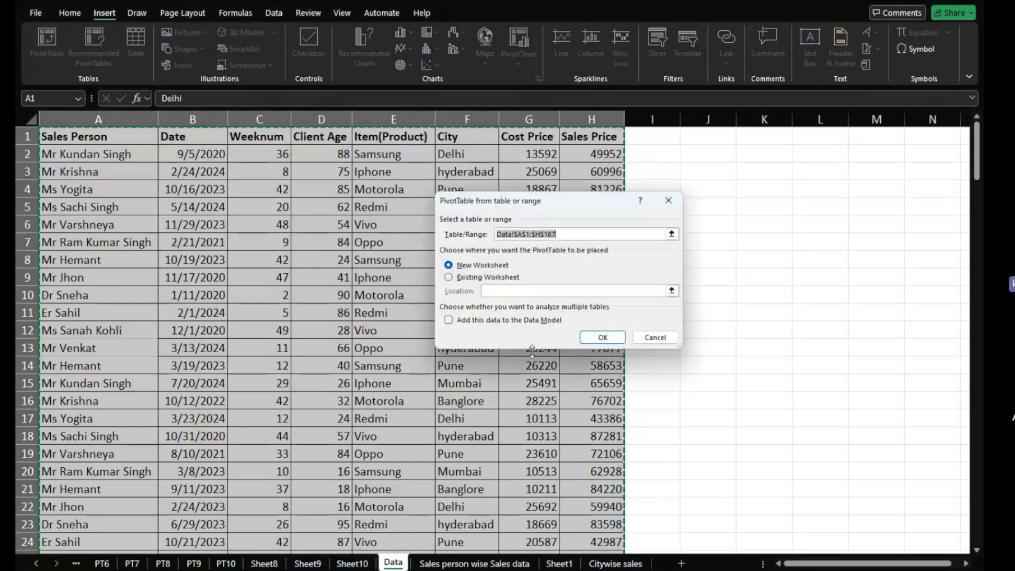
left_click(605, 337)
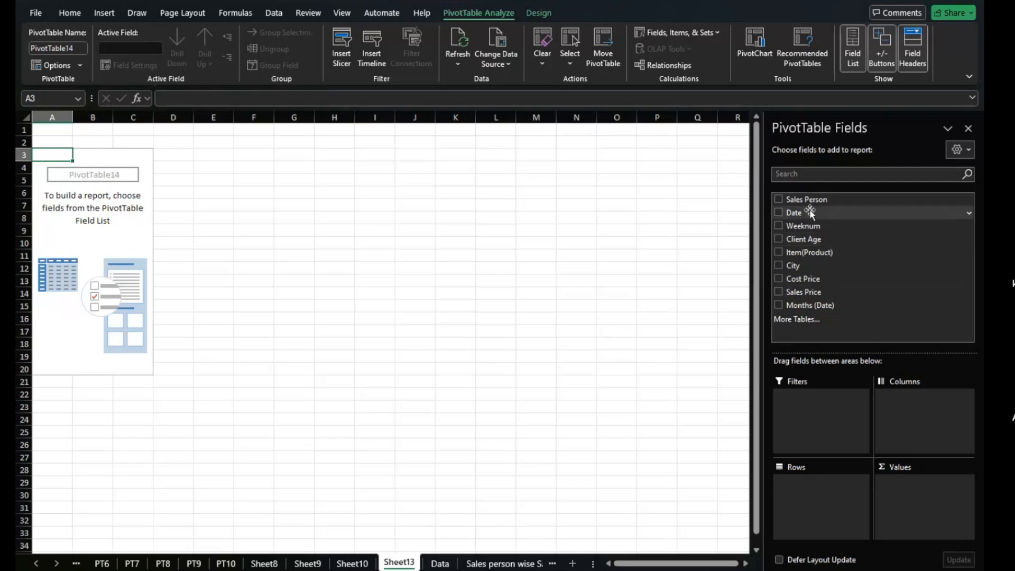
left_click_drag(807, 200, 809, 515)
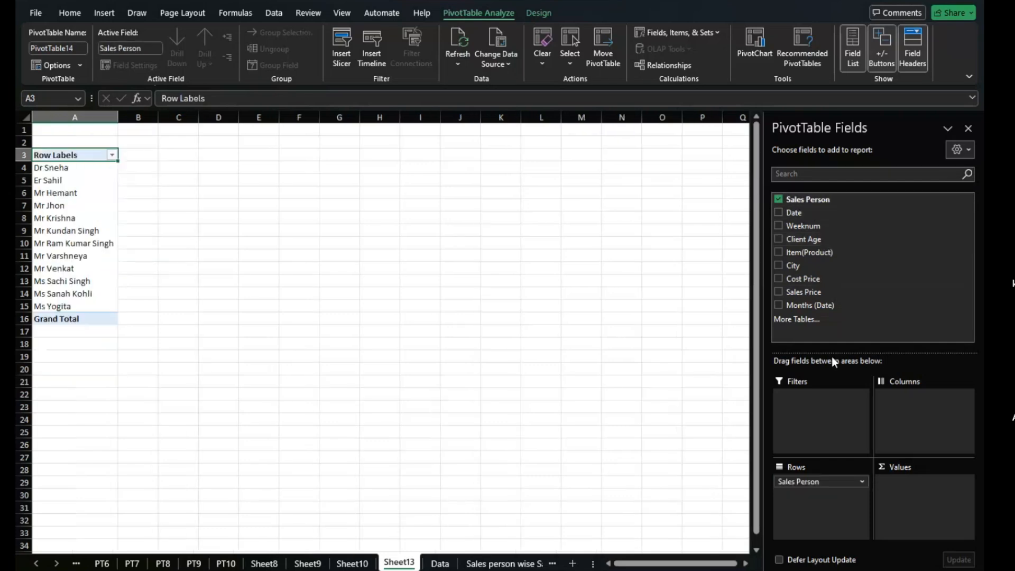
left_click_drag(816, 296, 903, 485)
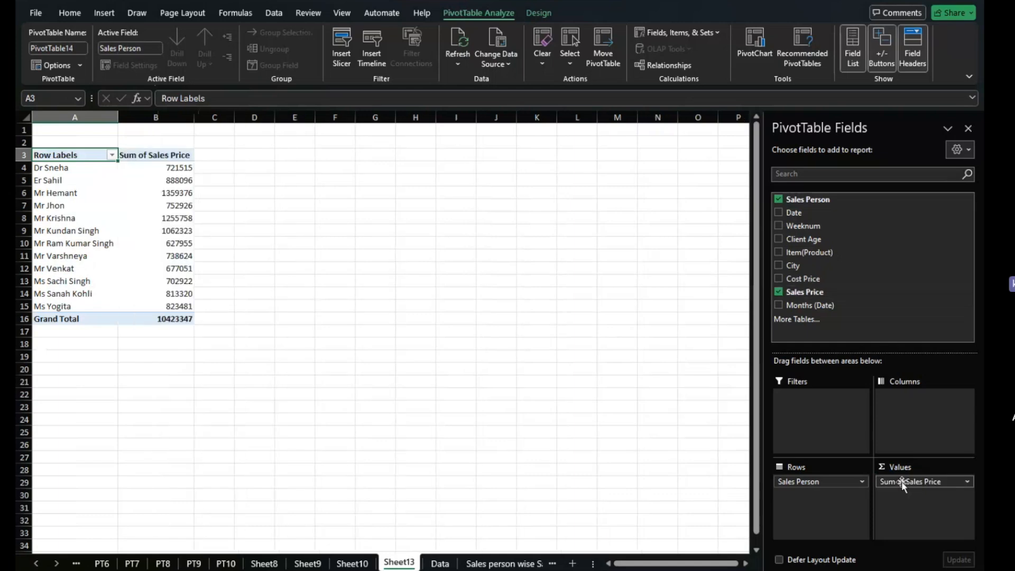
Change the Sales Price value field settings to summarize by Average.
left_click(968, 482)
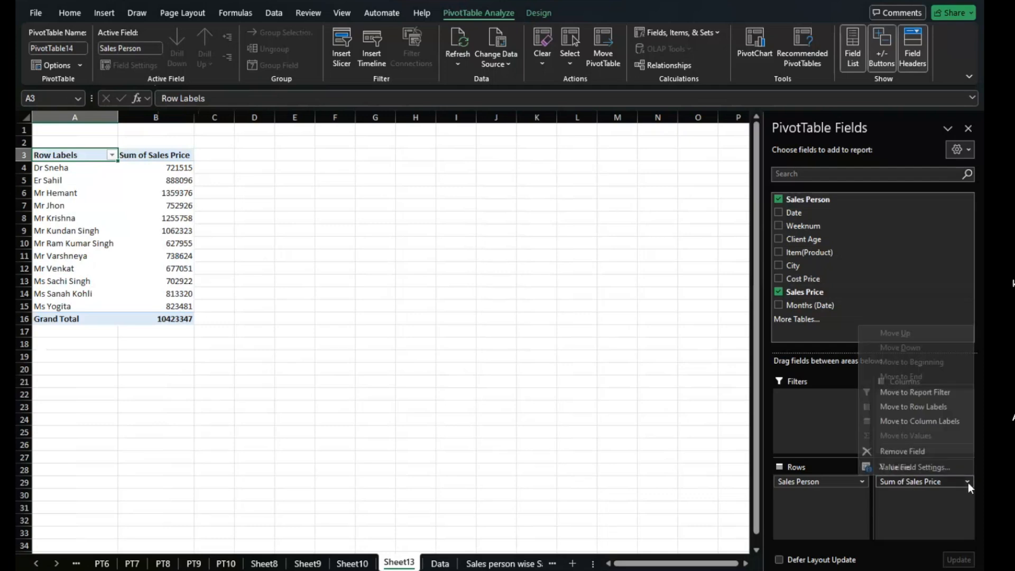
left_click(940, 468)
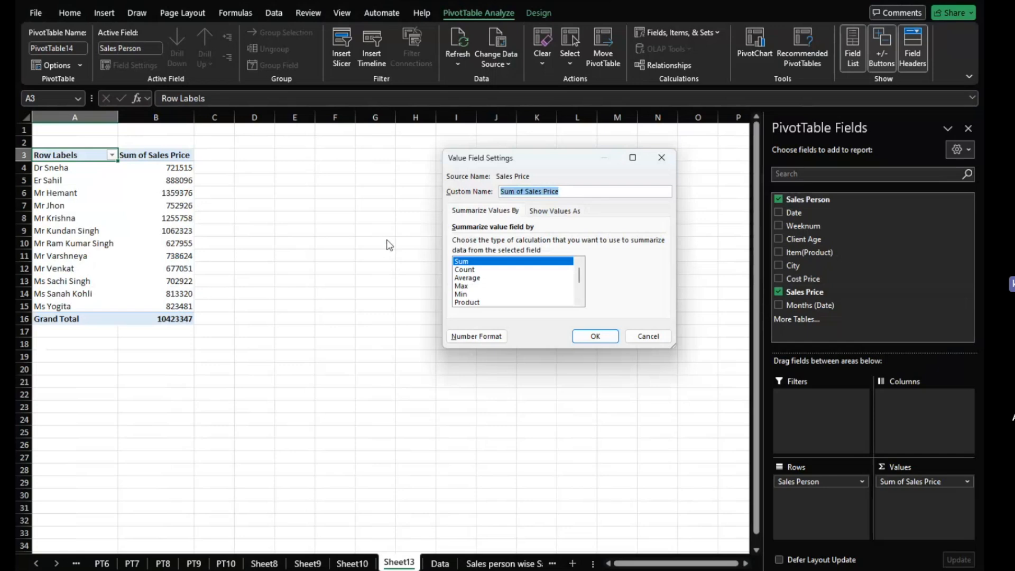
left_click(475, 277)
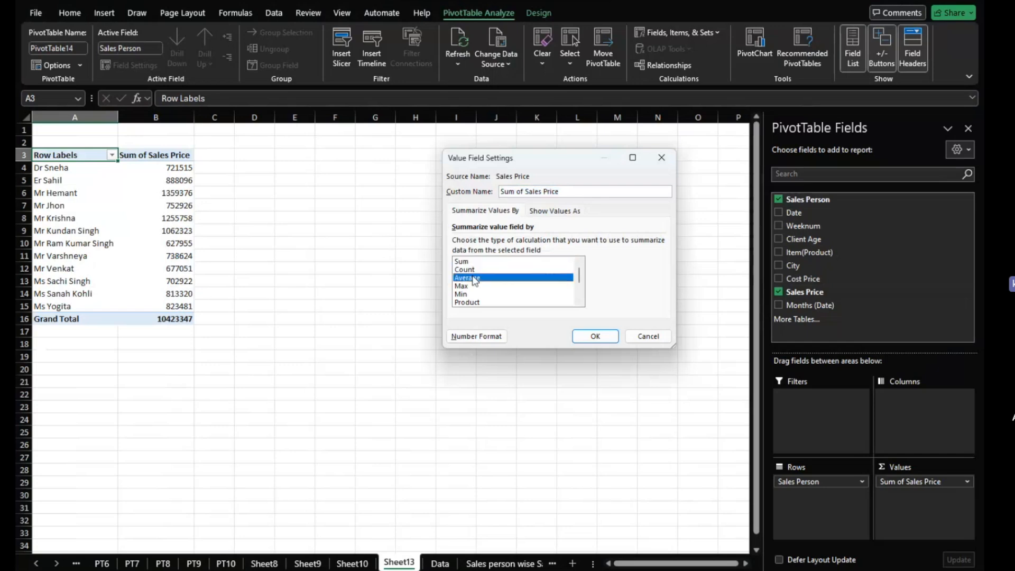
left_click(588, 341)
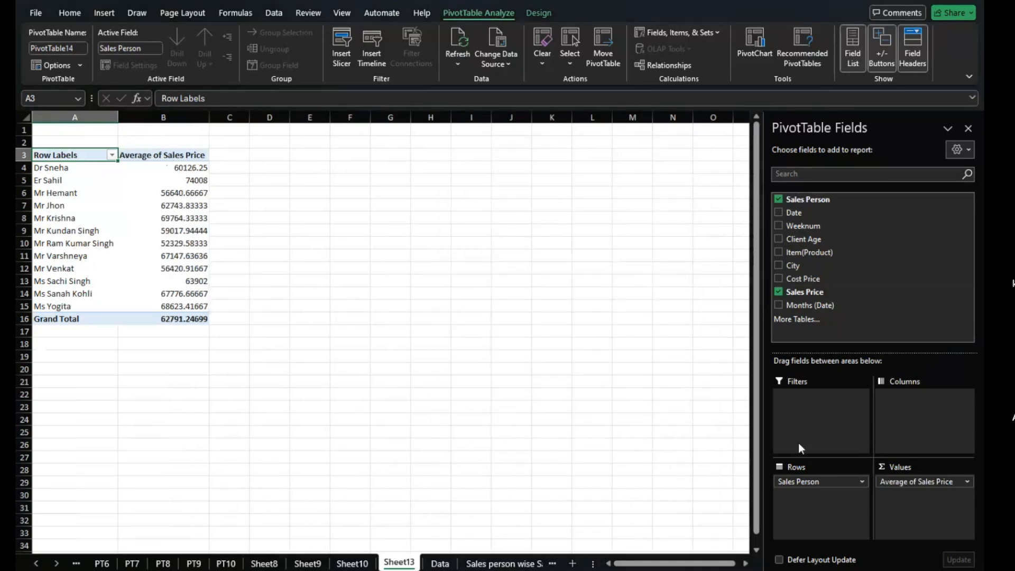
Change the Sales Price value field settings to summarize by Count.
left_click(965, 483)
left_click(919, 464)
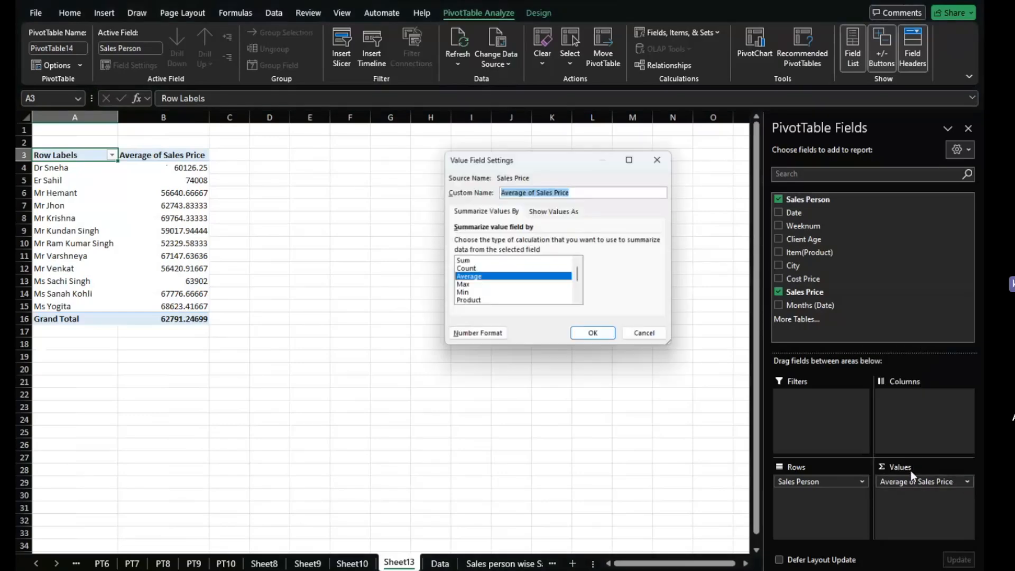
left_click(470, 270)
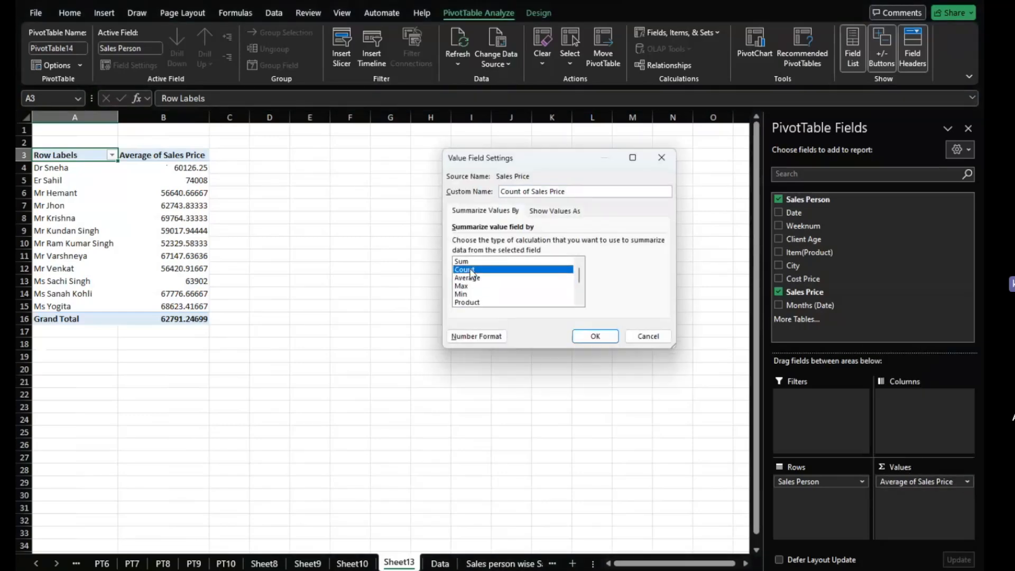
left_click(592, 336)
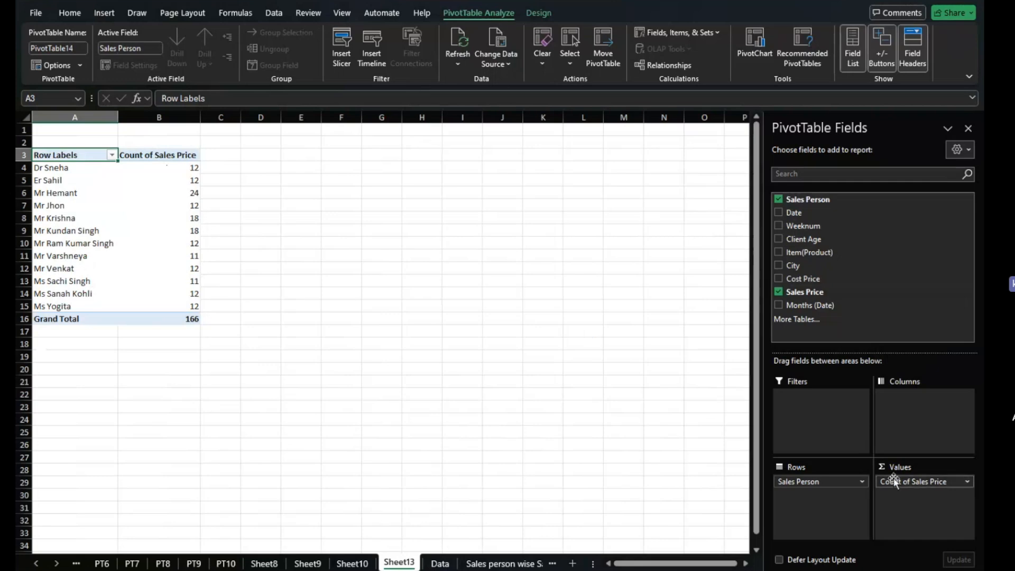
Change the Sales Price value field settings to summarize by Max.
left_click(956, 485)
left_click(949, 465)
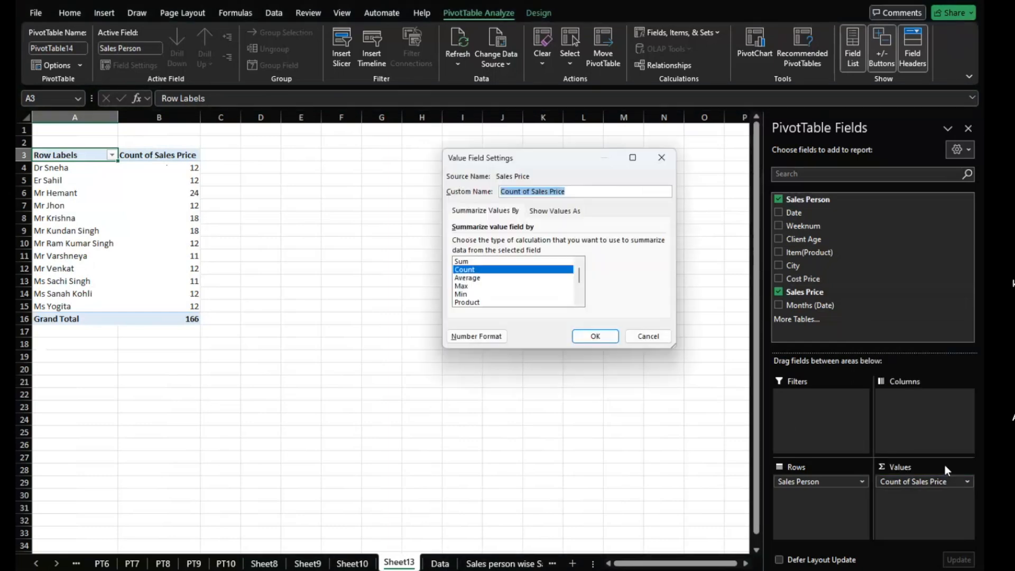
left_click(465, 286)
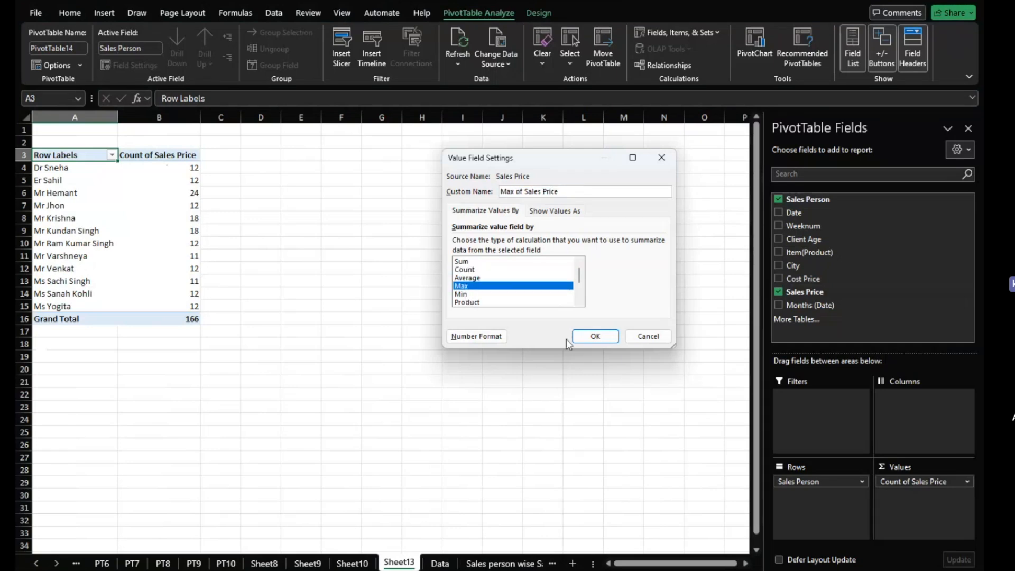
left_click(605, 339)
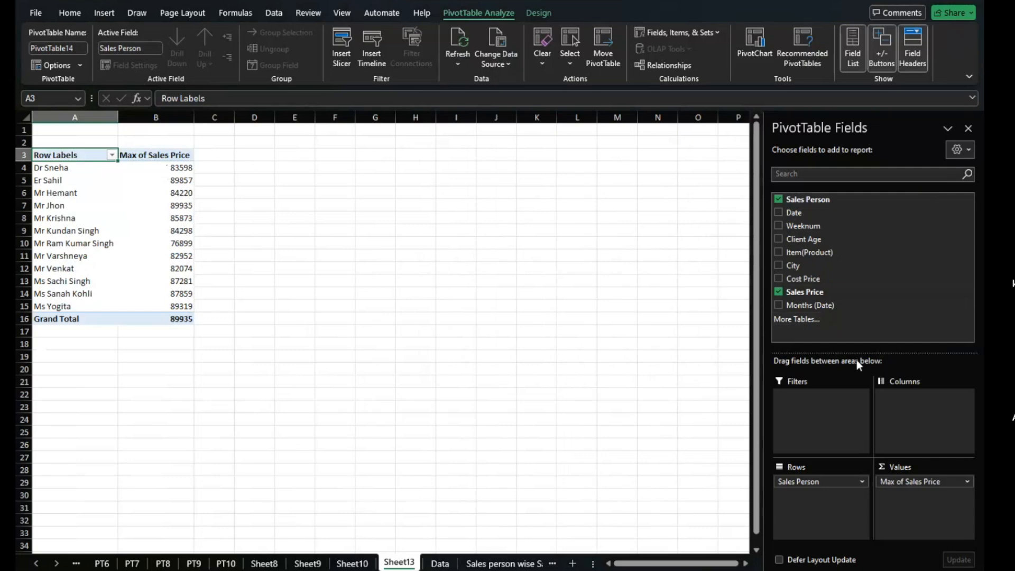
Add the Sales Price field to the PivotTable values four more times.
left_click_drag(804, 291, 904, 494)
left_click_drag(808, 292, 905, 500)
left_click_drag(804, 292, 912, 527)
Set the first Sales Price value field, currently summarized by Max, to summarize by Sum.
left_click(956, 482)
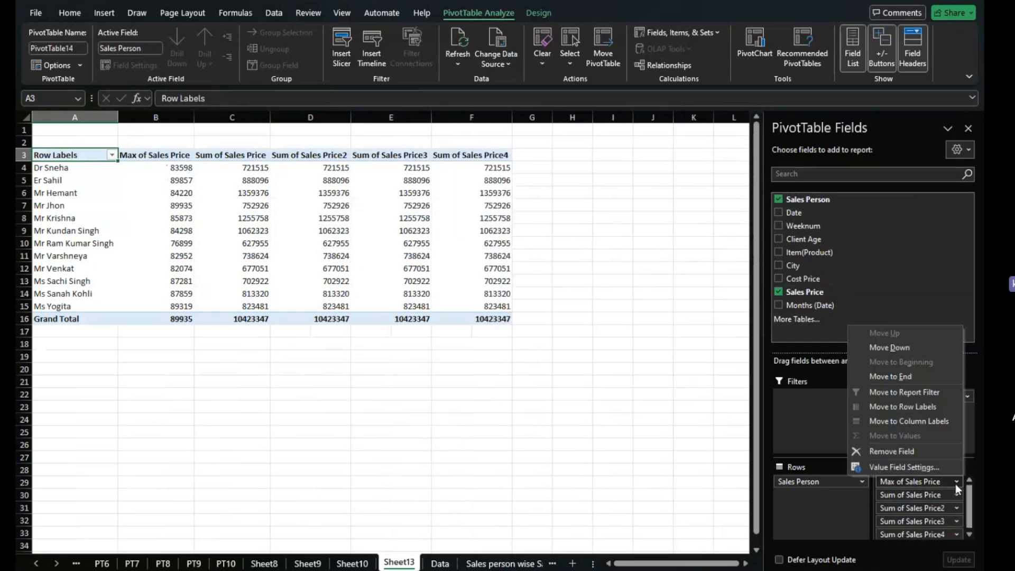
left_click(892, 467)
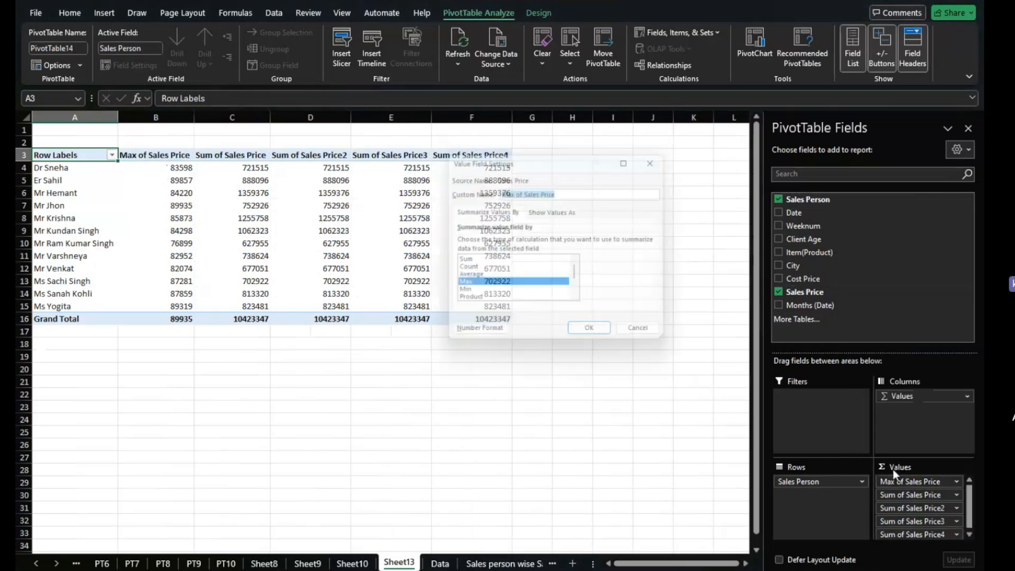
left_click(469, 262)
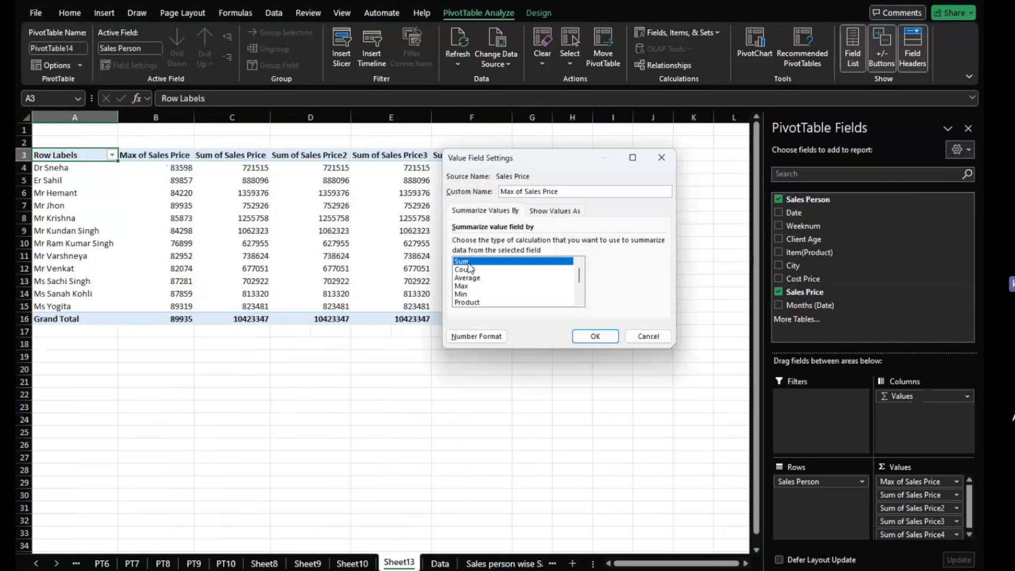
left_click(594, 336)
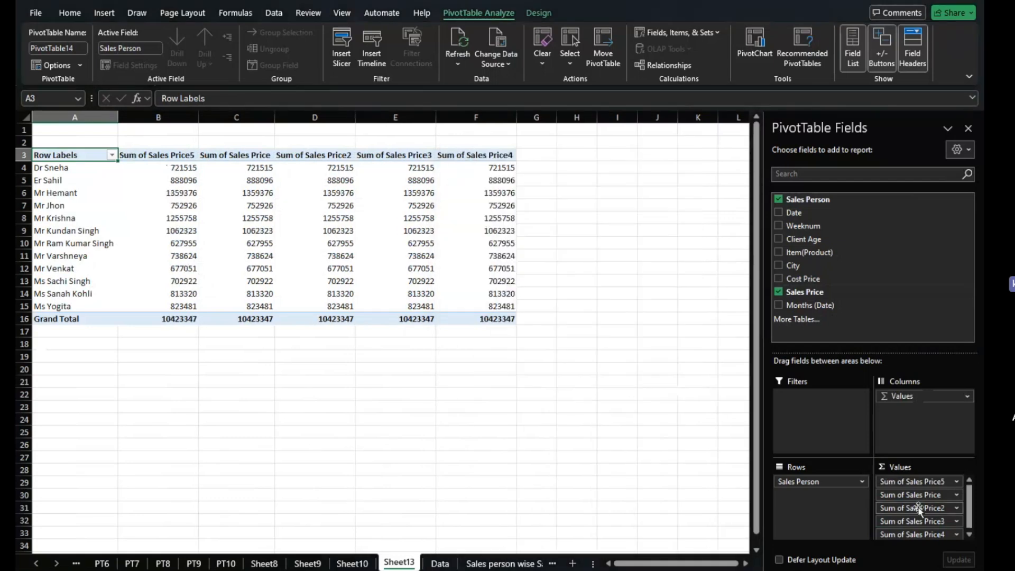
Set the second value field, Sum of Sales Price, to summarize by Count.
left_click(941, 495)
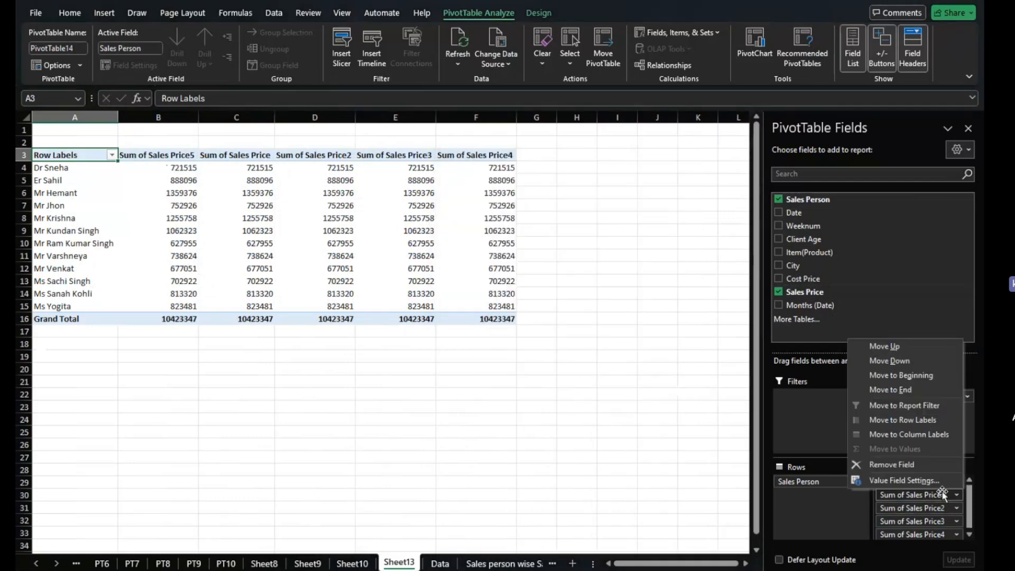
left_click(890, 482)
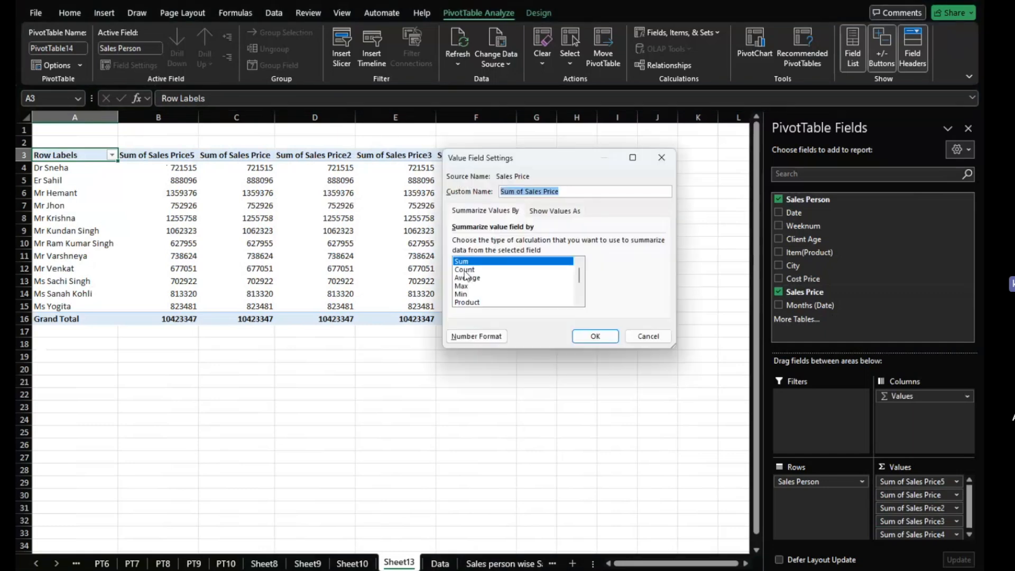
left_click(464, 270)
left_click(595, 336)
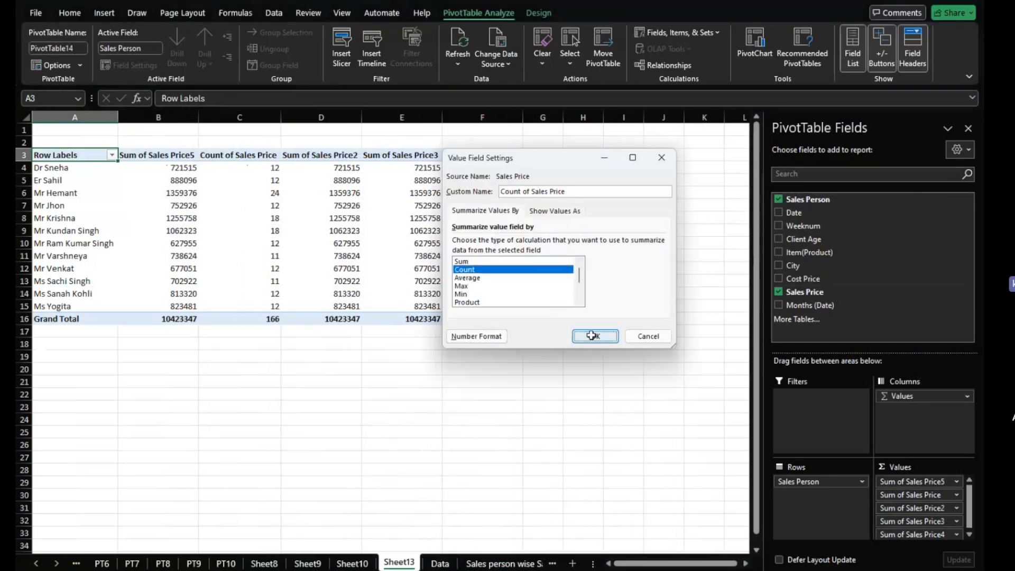
Set the third value field, Sum of Sales Price2, to summarize by Average.
left_click(946, 496)
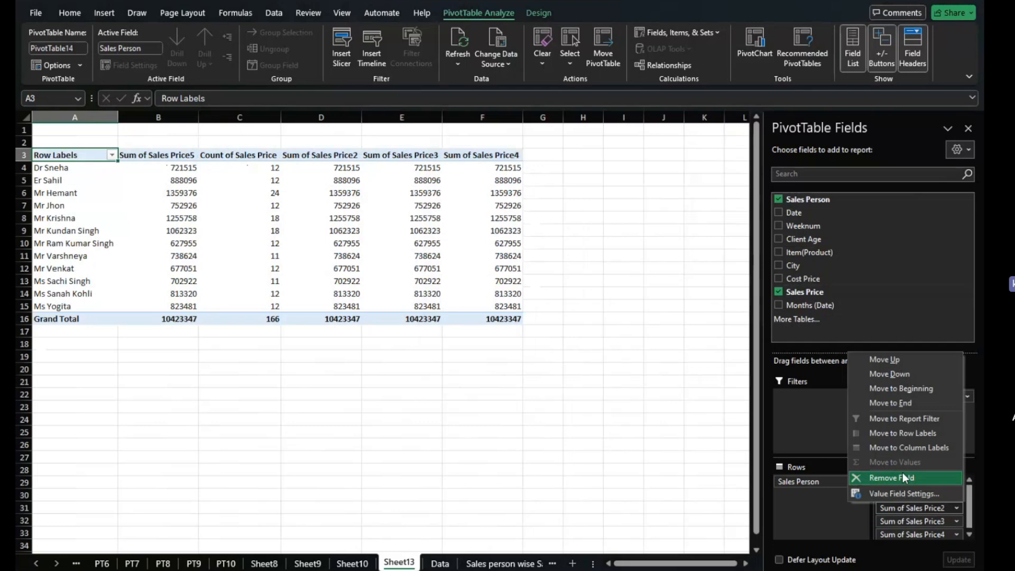
left_click(898, 499)
left_click(467, 278)
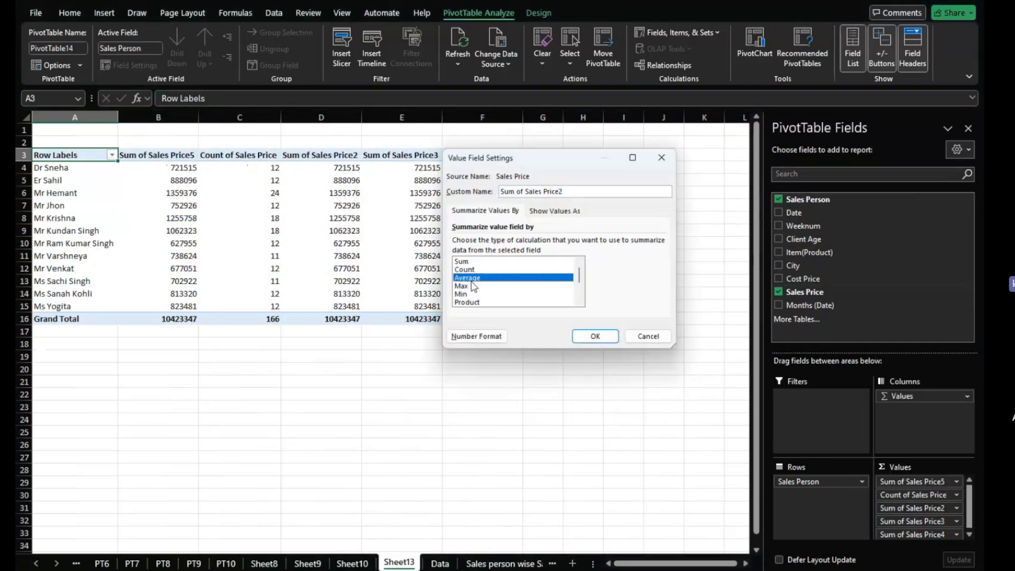
left_click(593, 334)
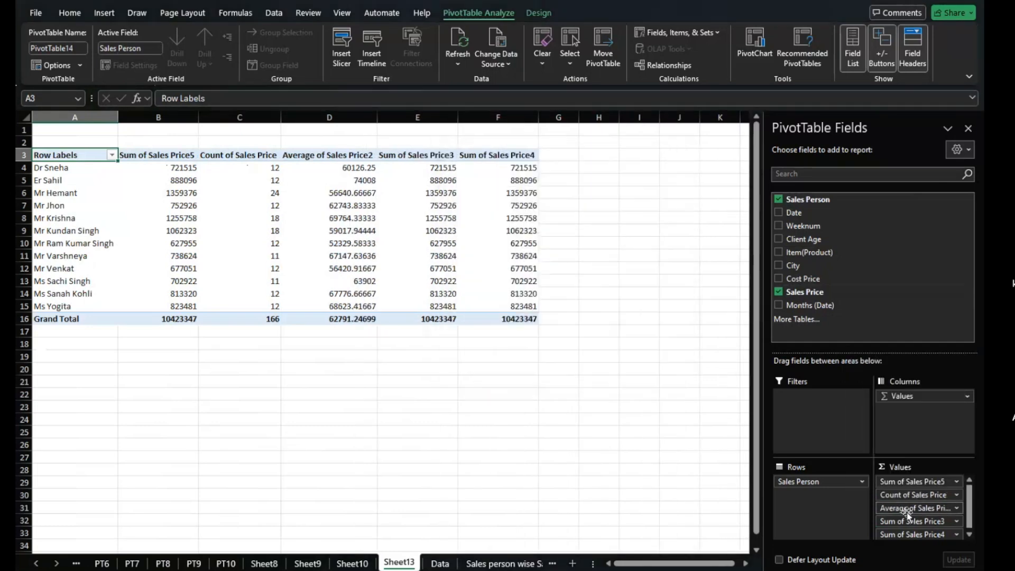
Set the fourth value field, Sum of Sales Price3, to summarize by Max.
left_click(908, 522)
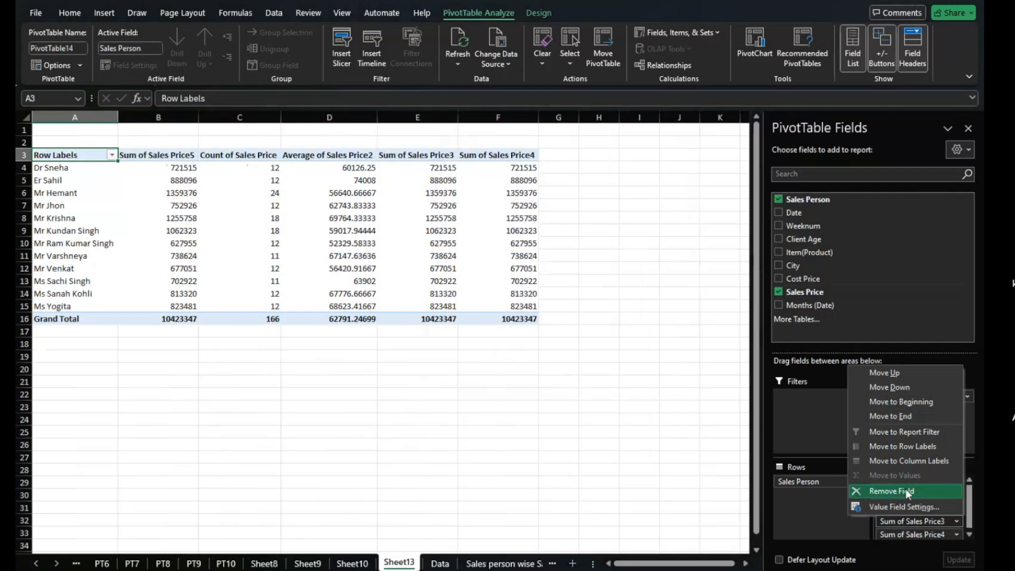
left_click(903, 501)
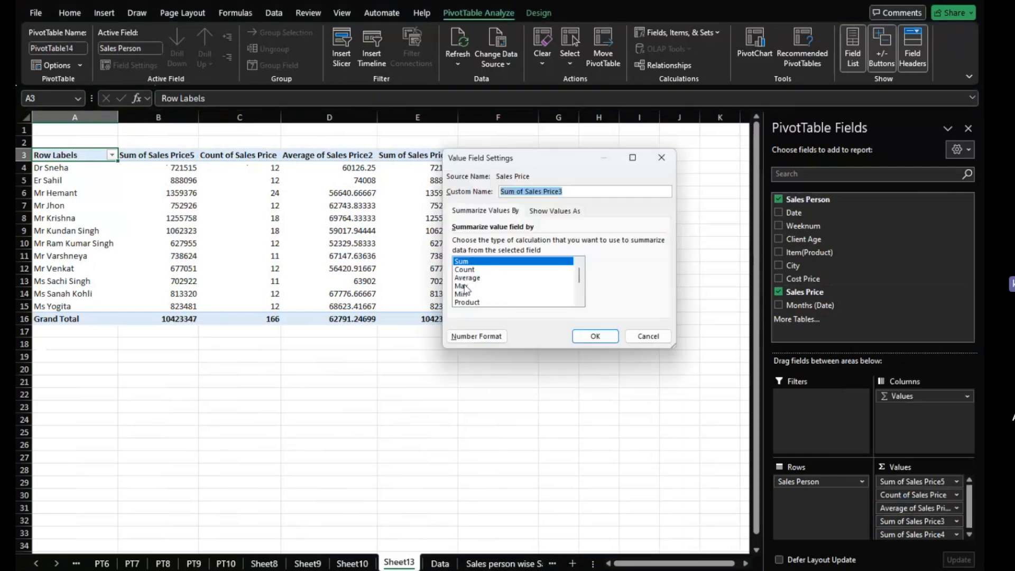
left_click(464, 286)
left_click(593, 336)
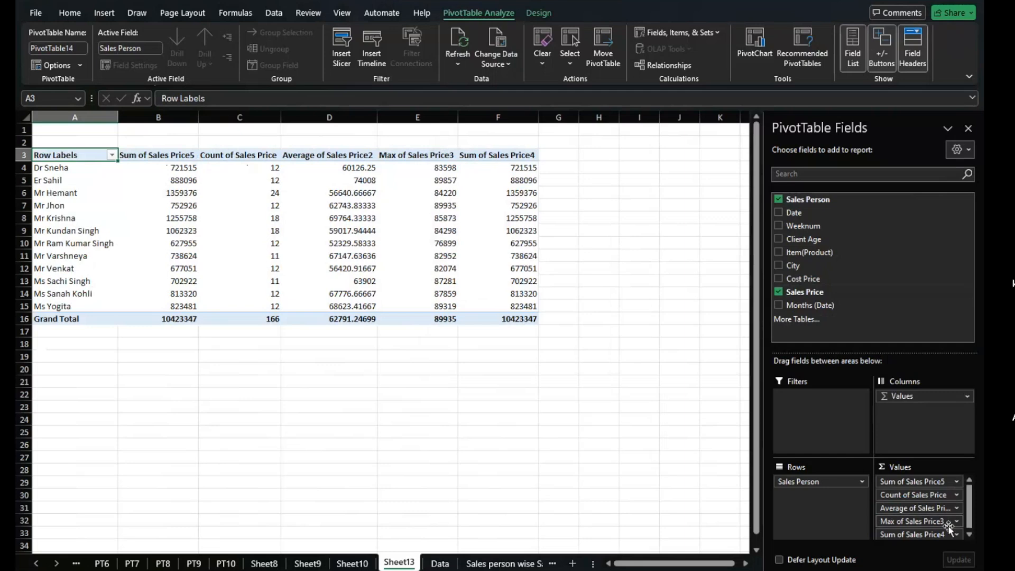
Set the last value field, Sum of Sales Price4, to summarize by Min and close the PivotTable field list.
left_click(934, 537)
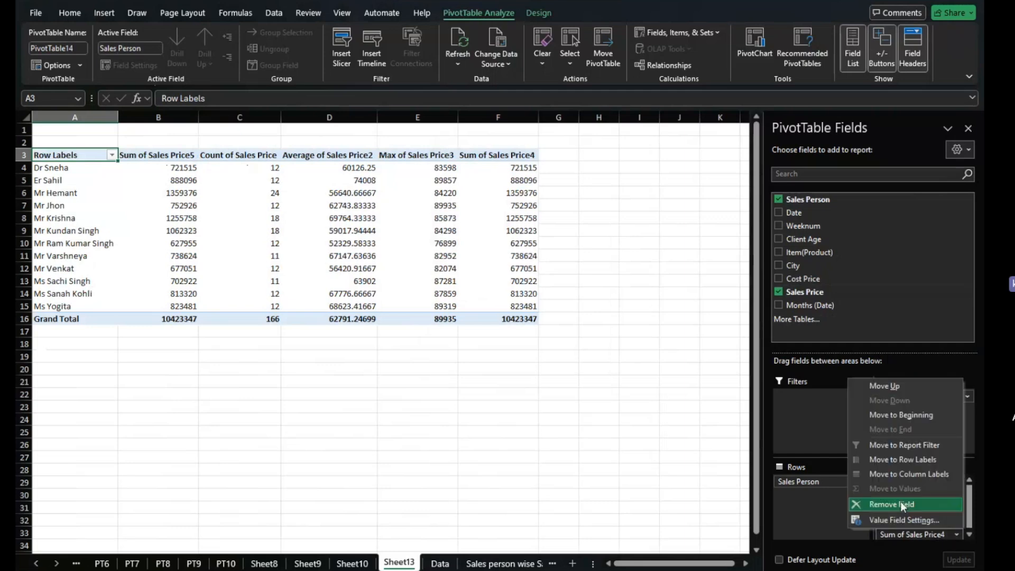
left_click(900, 517)
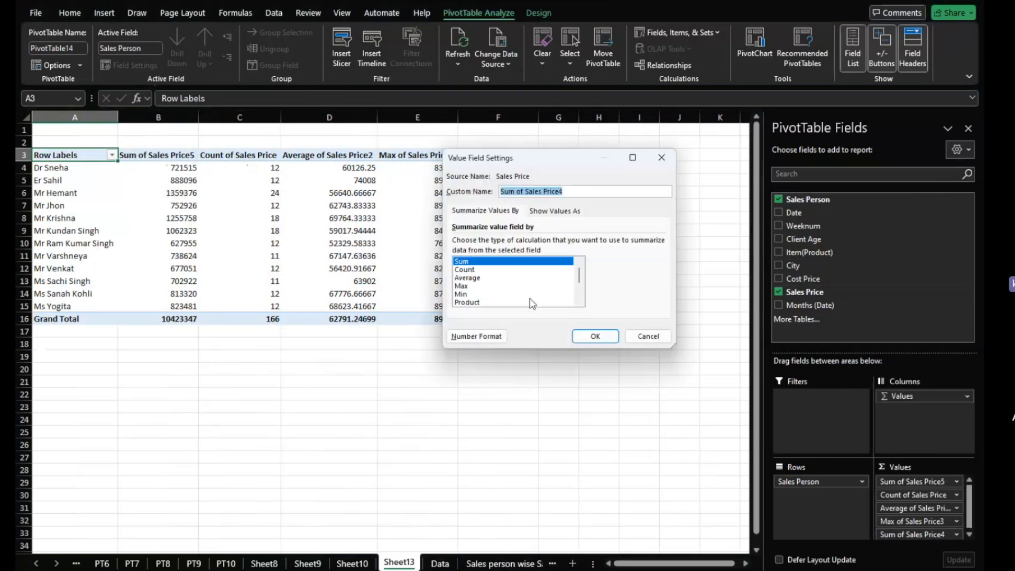
left_click(463, 294)
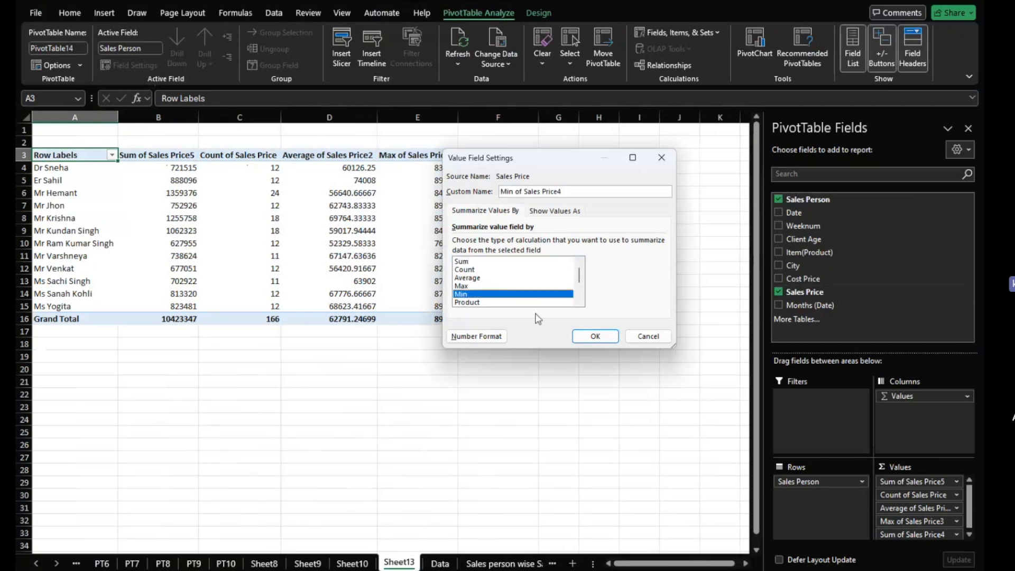
left_click(595, 337)
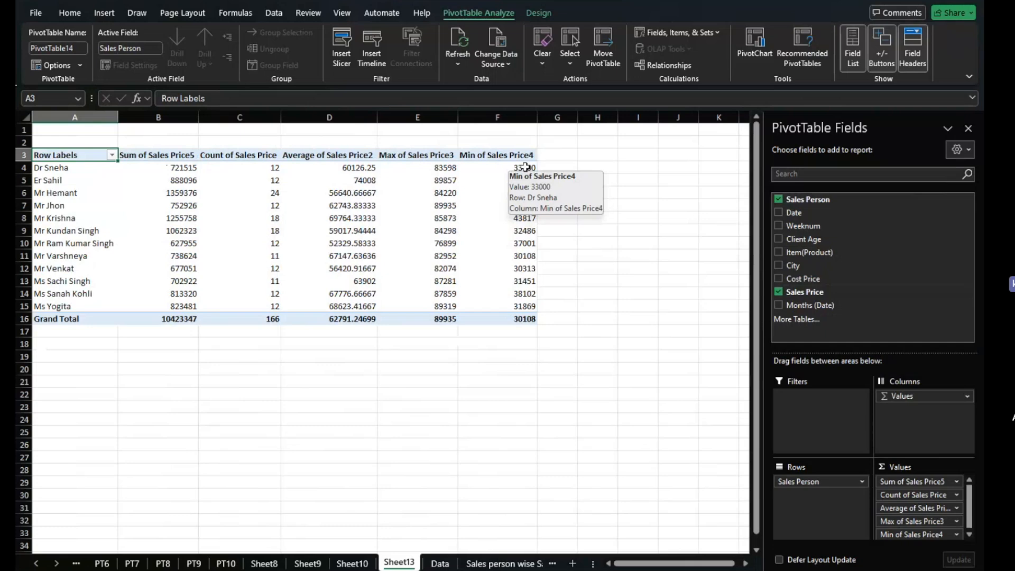
left_click(968, 128)
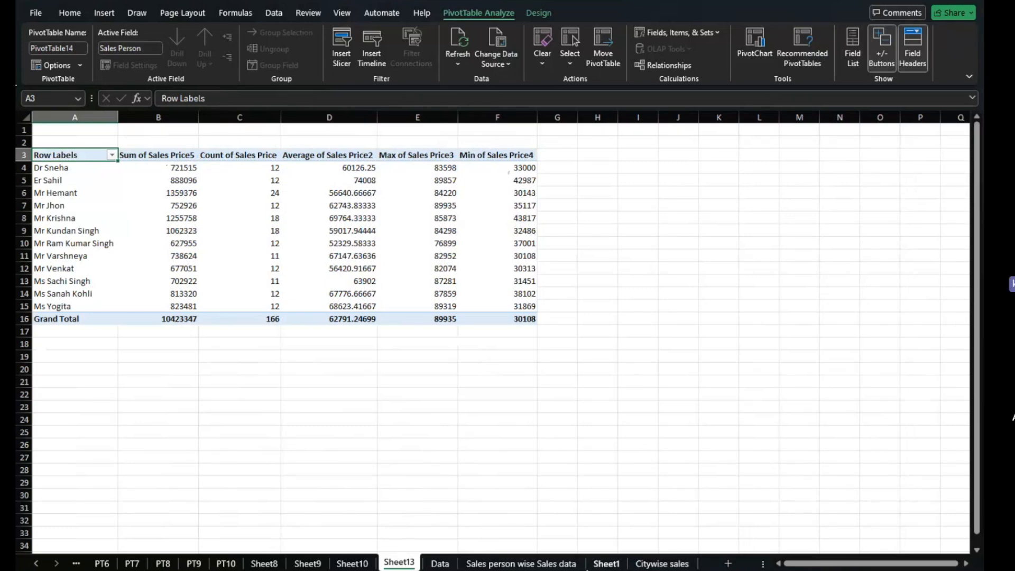
Copy the blue fill formatting from the "use of group and ungroup" topic on Sheet1 to the "Value field setting" cell A5.
left_click(543, 564)
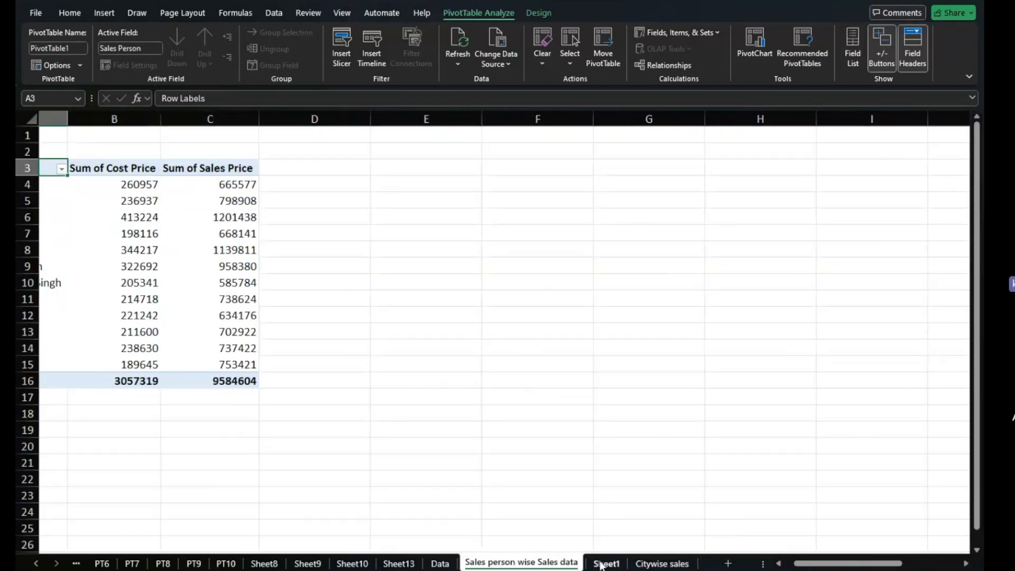
left_click(603, 564)
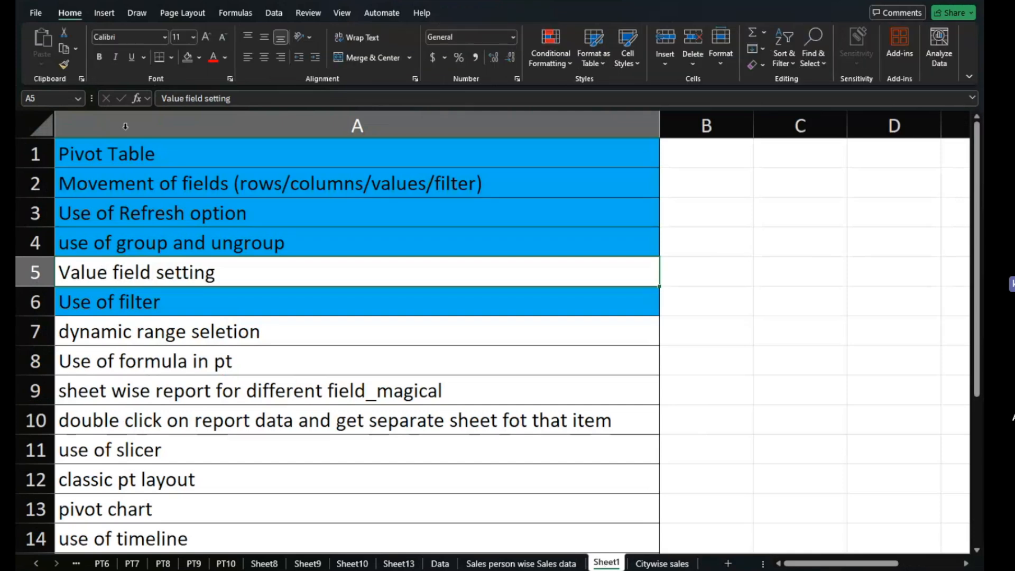
left_click(207, 241)
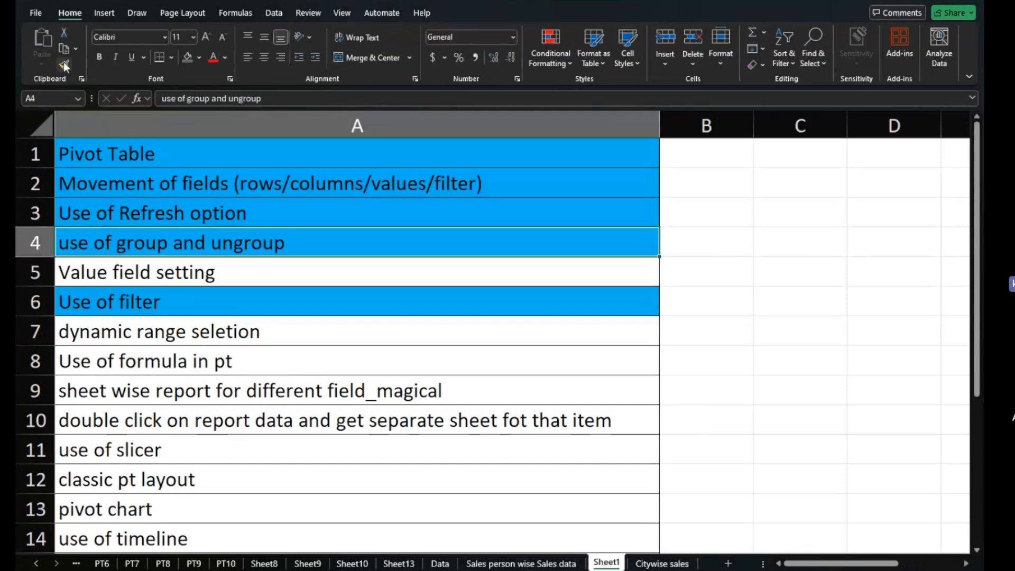
left_click(153, 269)
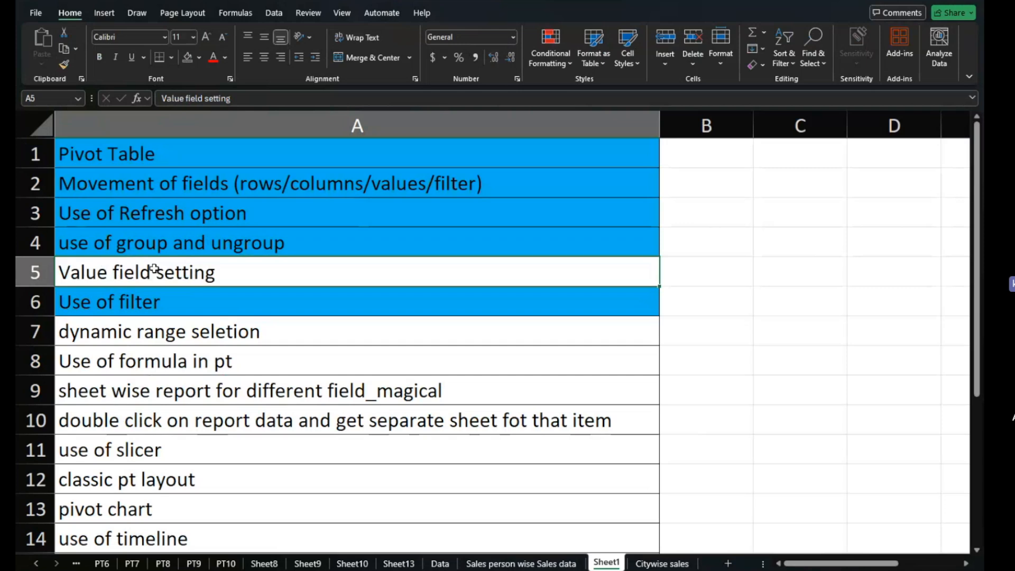
left_click(144, 242)
left_click(65, 68)
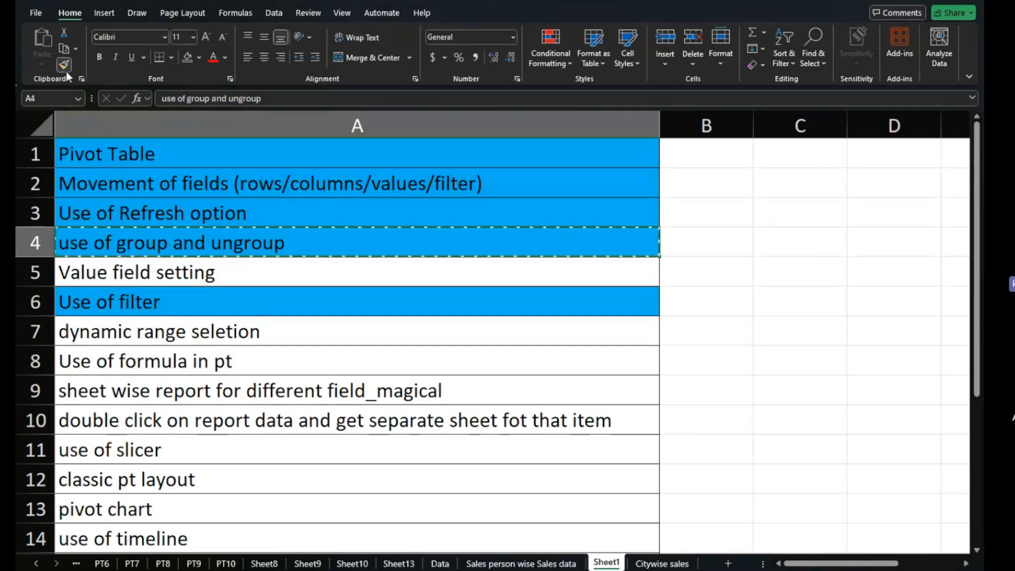
left_click(133, 266)
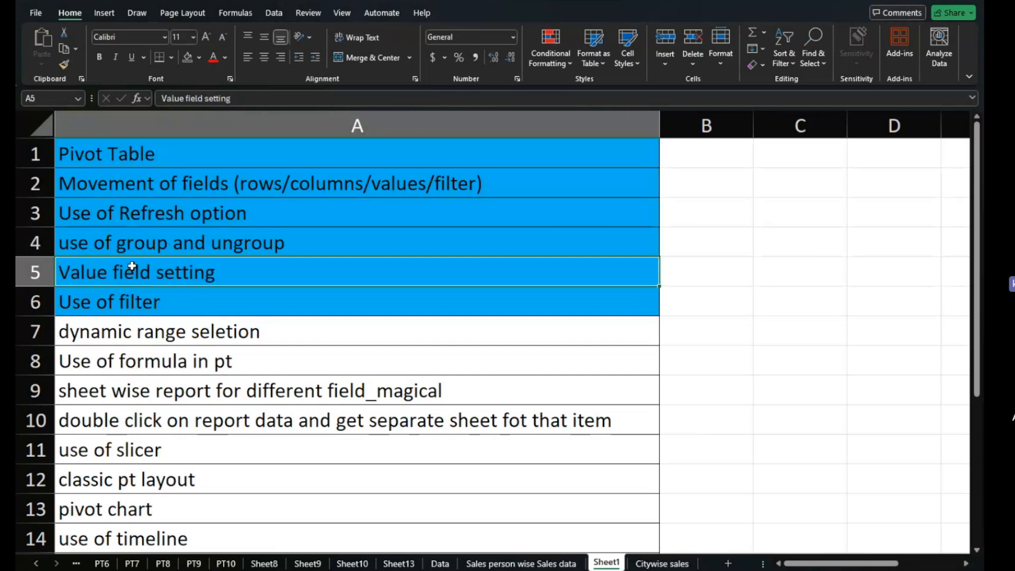